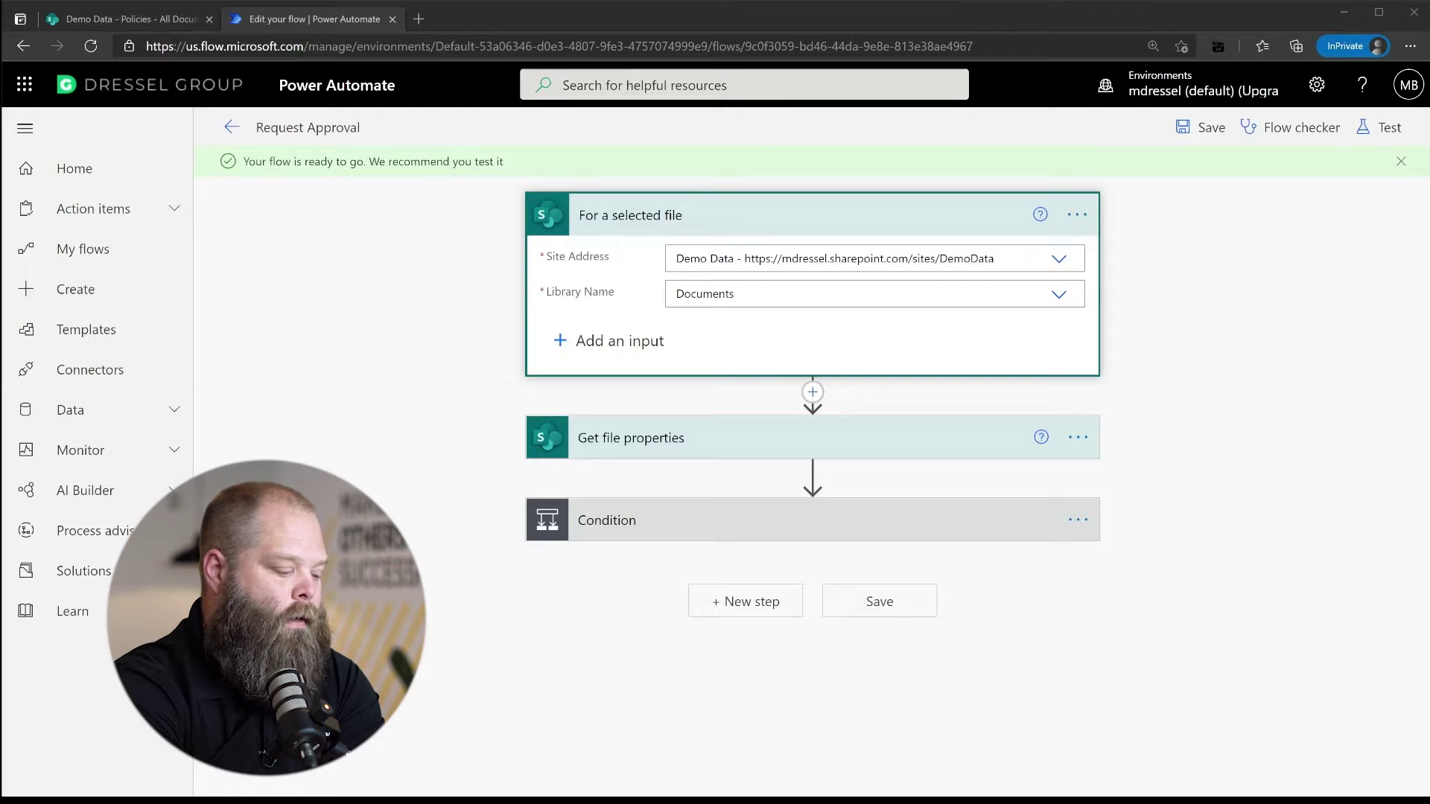
Enable concurrency control on the file trigger and lower the degree of parallelism from 25 to 10
{"action": "left_click", "coordinate": [1000, 757]}
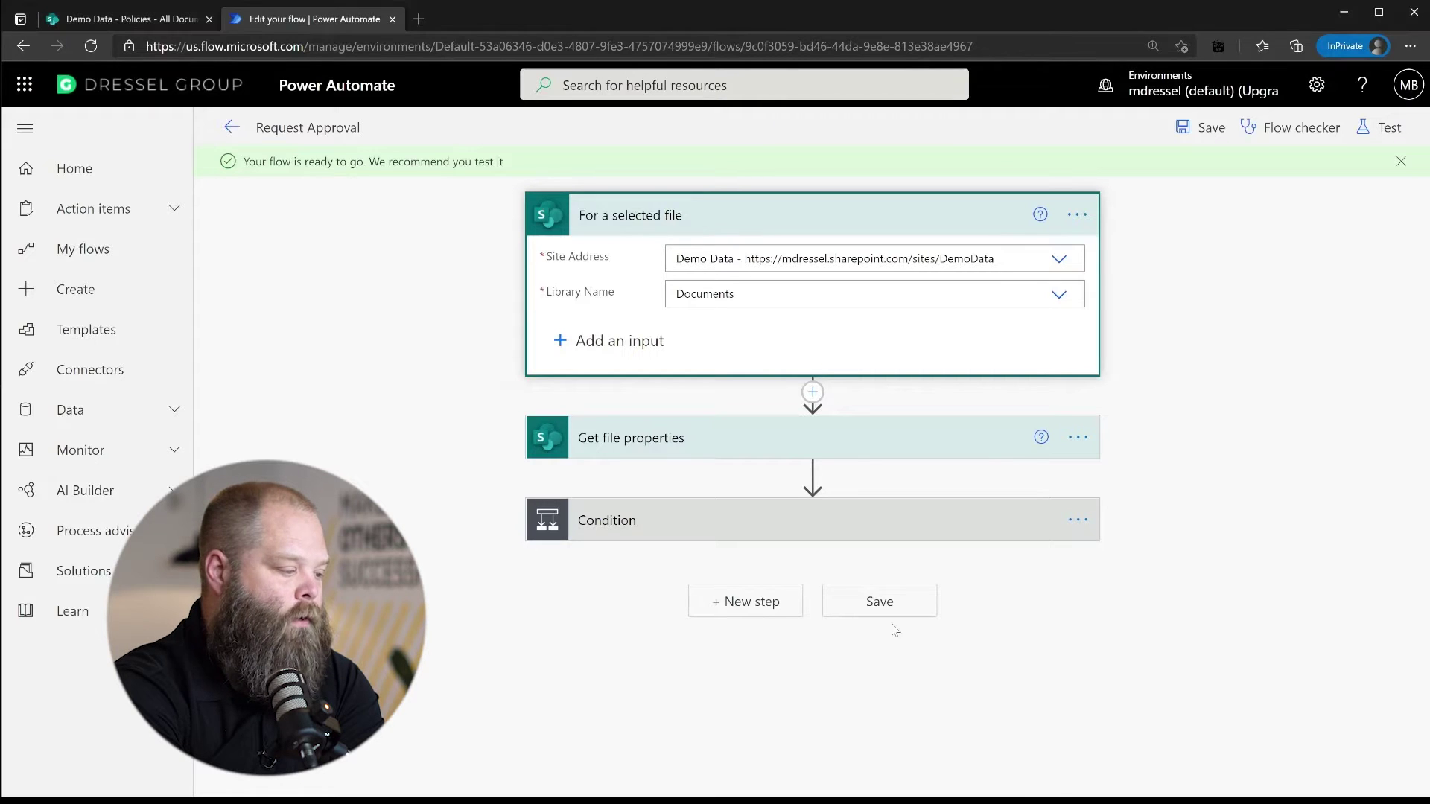
{"action": "left_click", "coordinate": [1077, 215]}
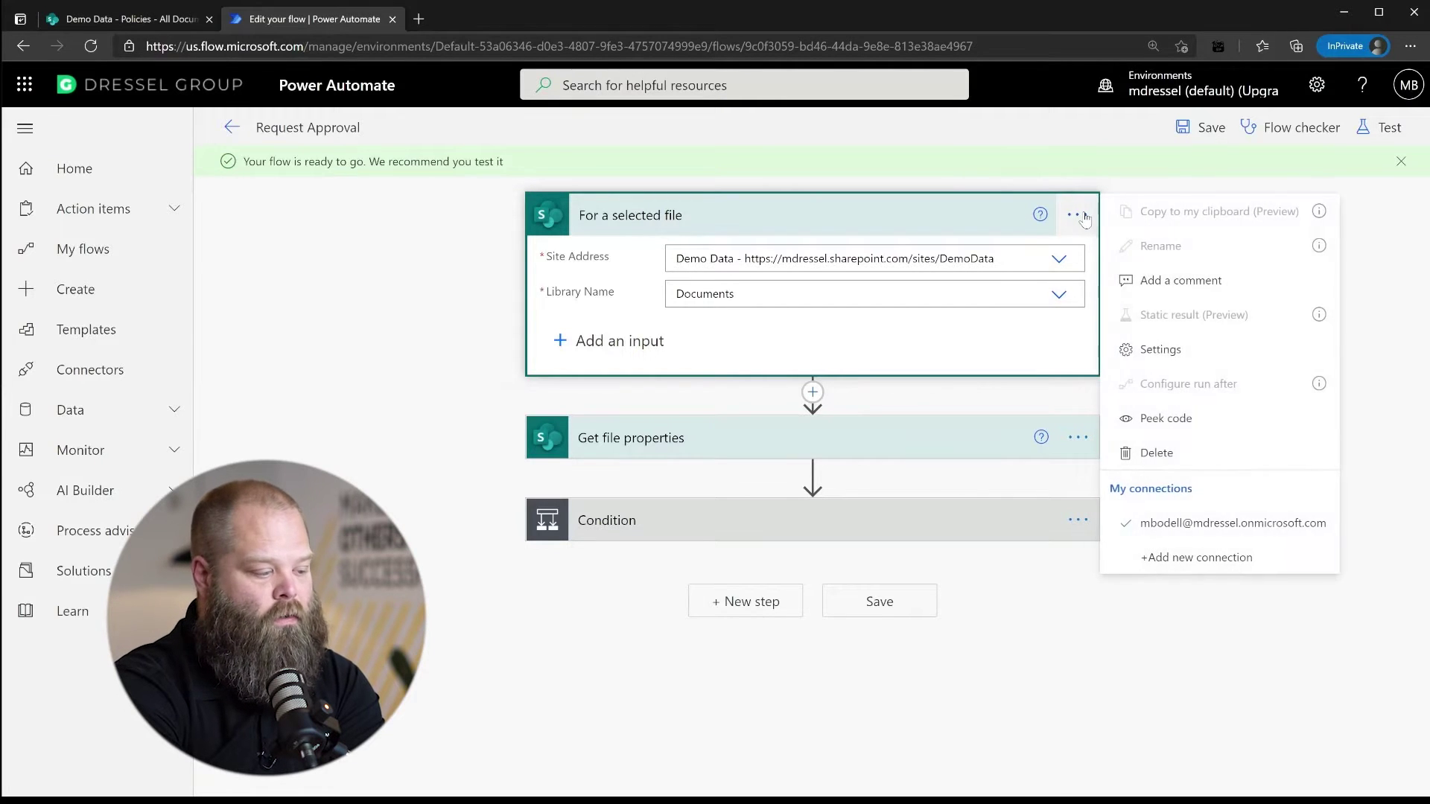
{"action": "left_click", "coordinate": [1171, 356]}
{"action": "scroll", "coordinate": [908, 400], "scroll_direction": "down", "scroll_amount": 3}
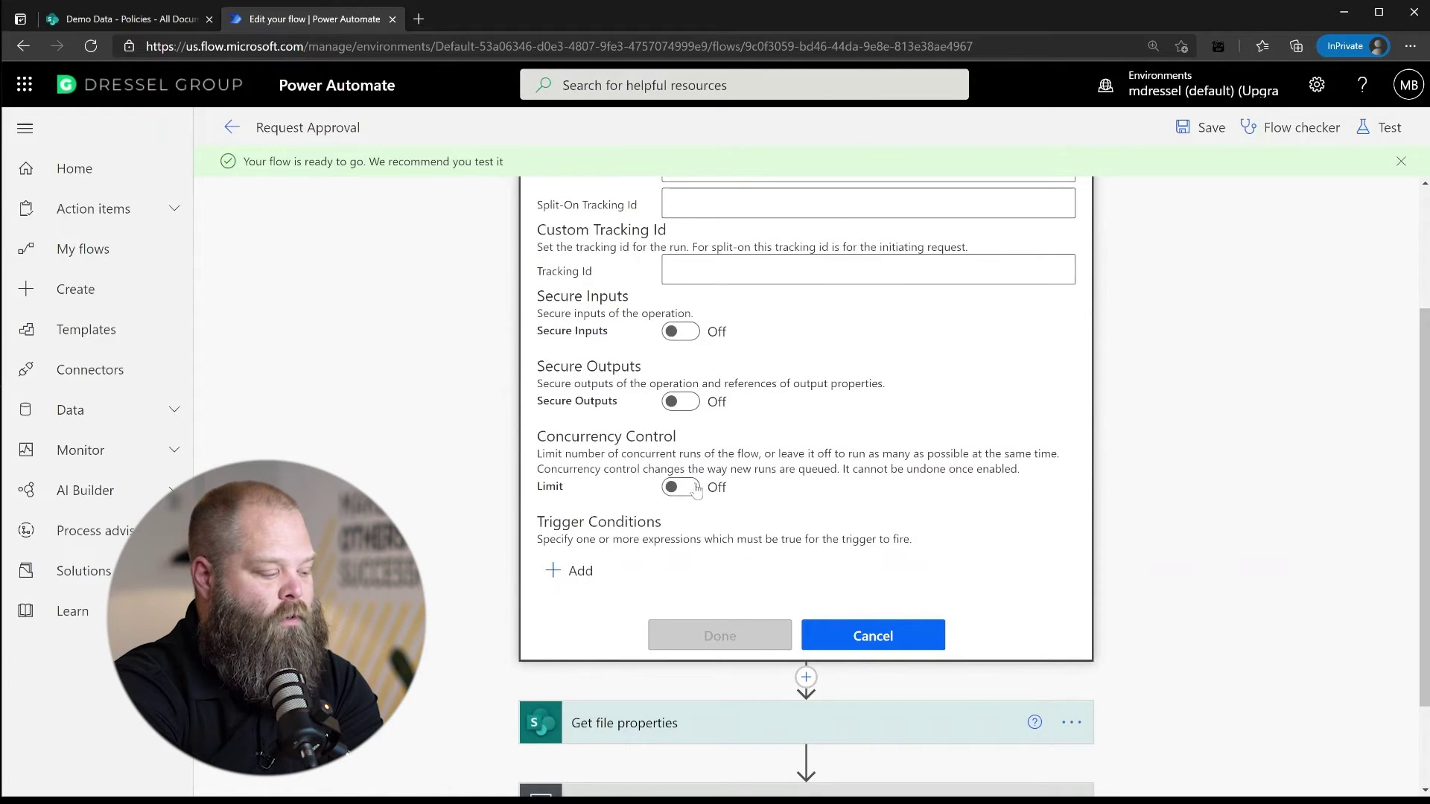
{"action": "left_click", "coordinate": [680, 487]}
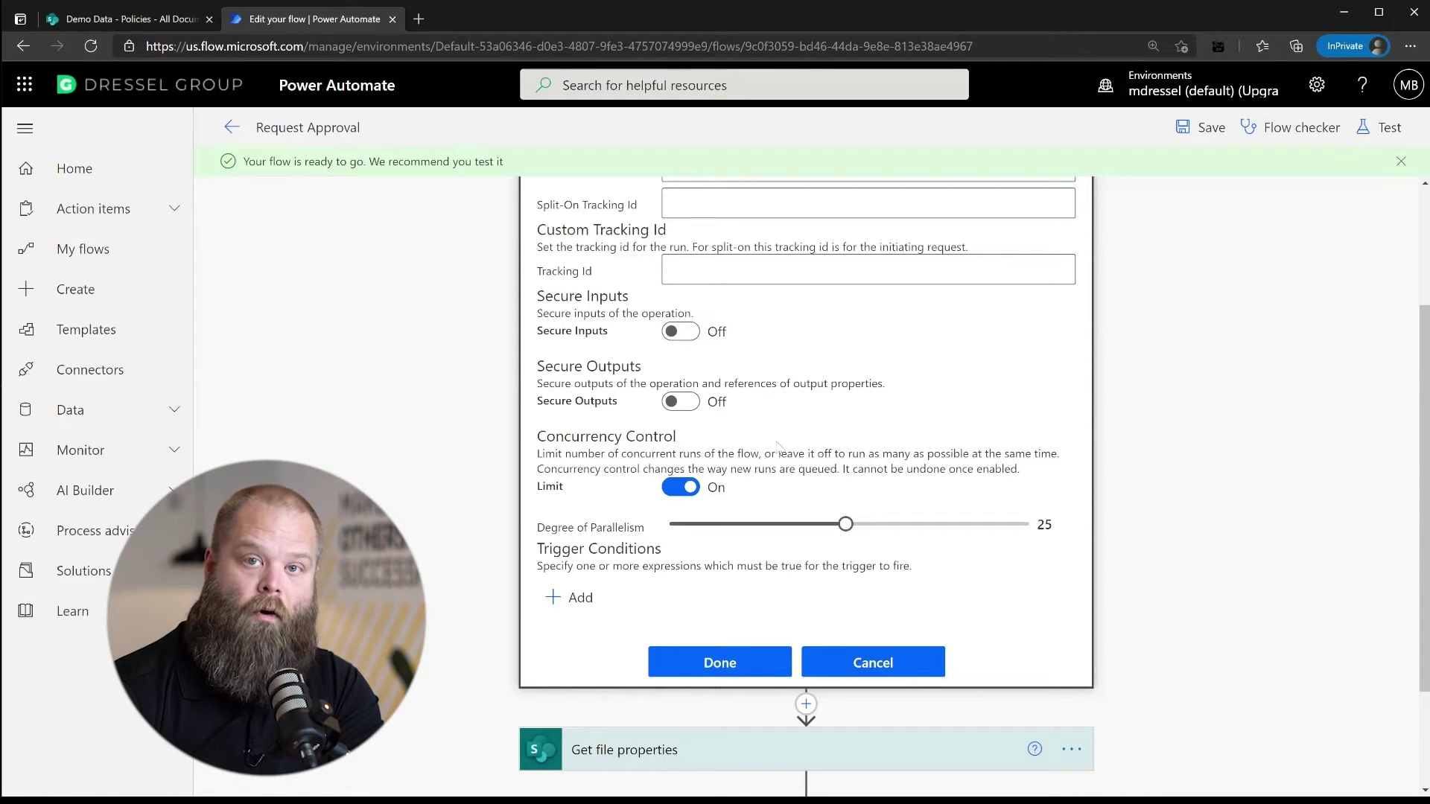
{"action": "left_click_drag", "start_coordinate": [846, 523], "coordinate": [662, 527]}
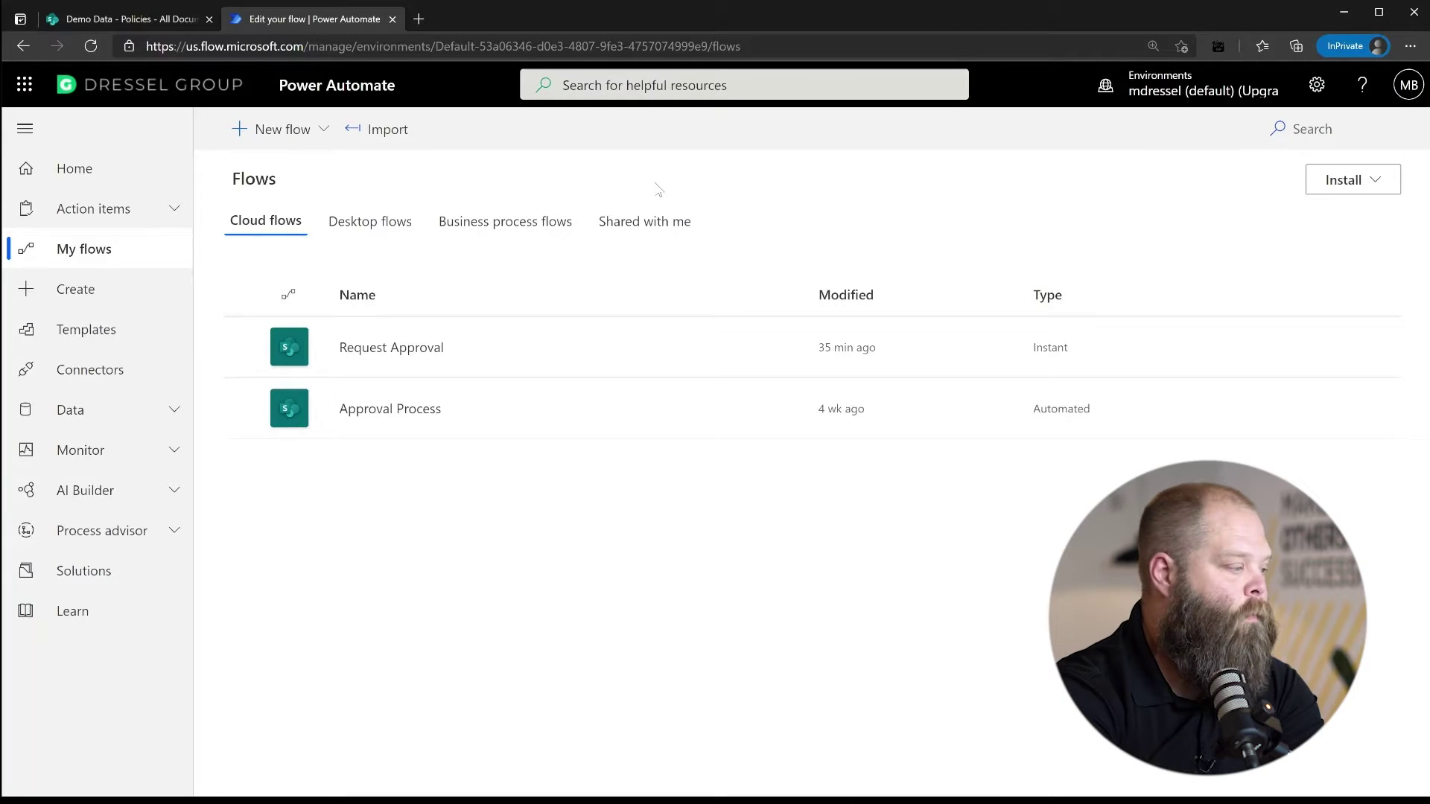
Add a single line of text column named ApprovalStatus to the Policies library
{"action": "left_click", "coordinate": [113, 23]}
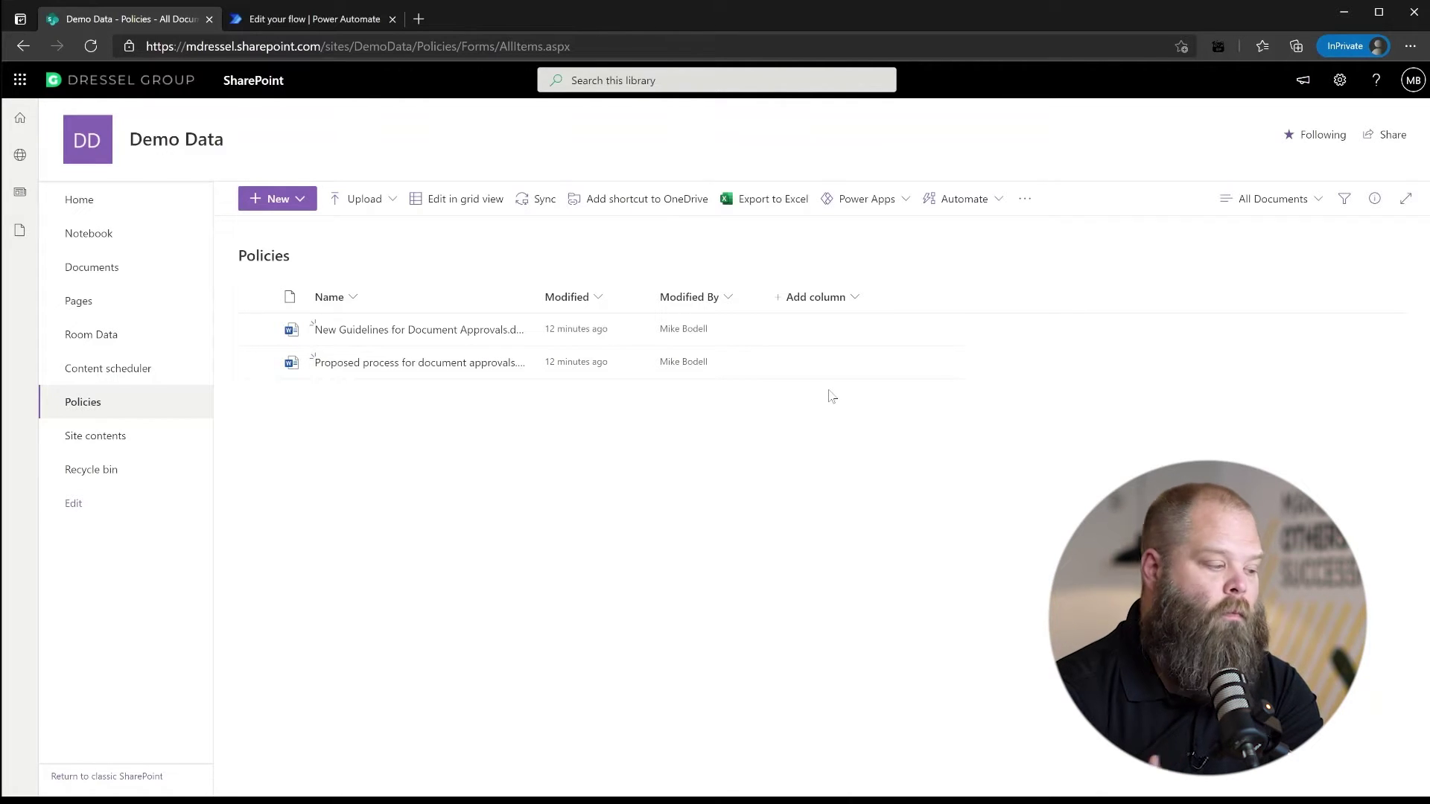
{"action": "left_click", "coordinate": [851, 307]}
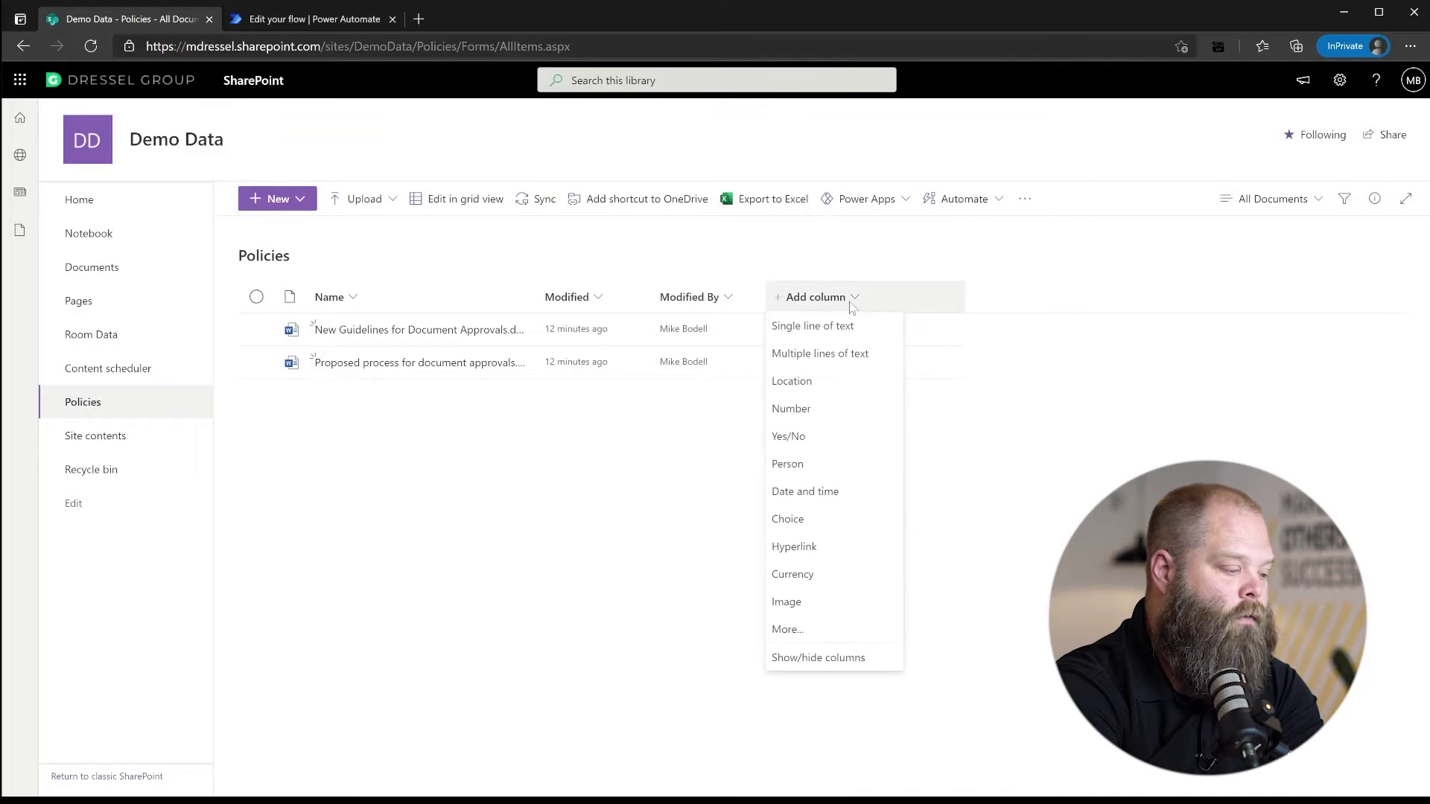
{"action": "left_click", "coordinate": [845, 329]}
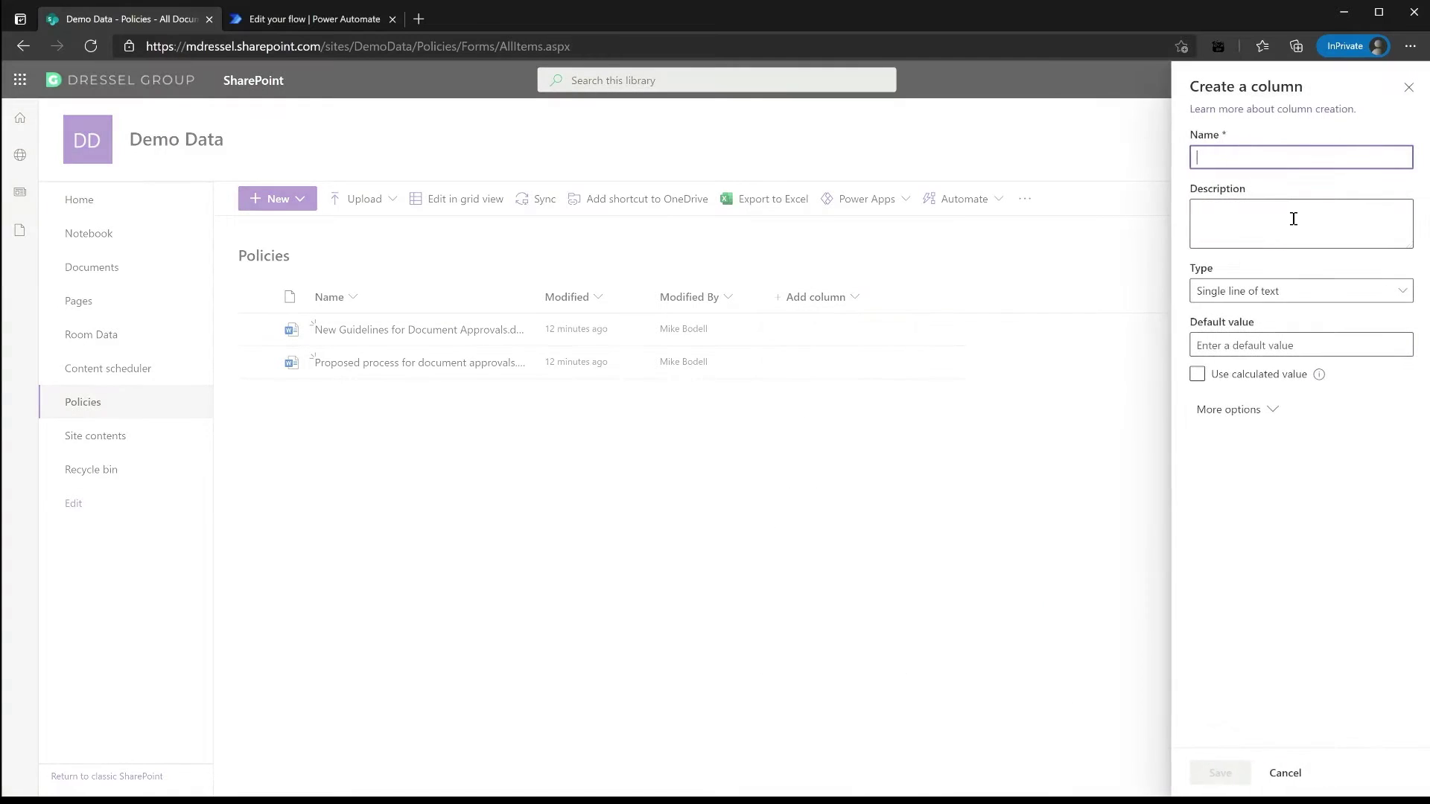
{"action": "type", "text": "ApprovalStatus"}
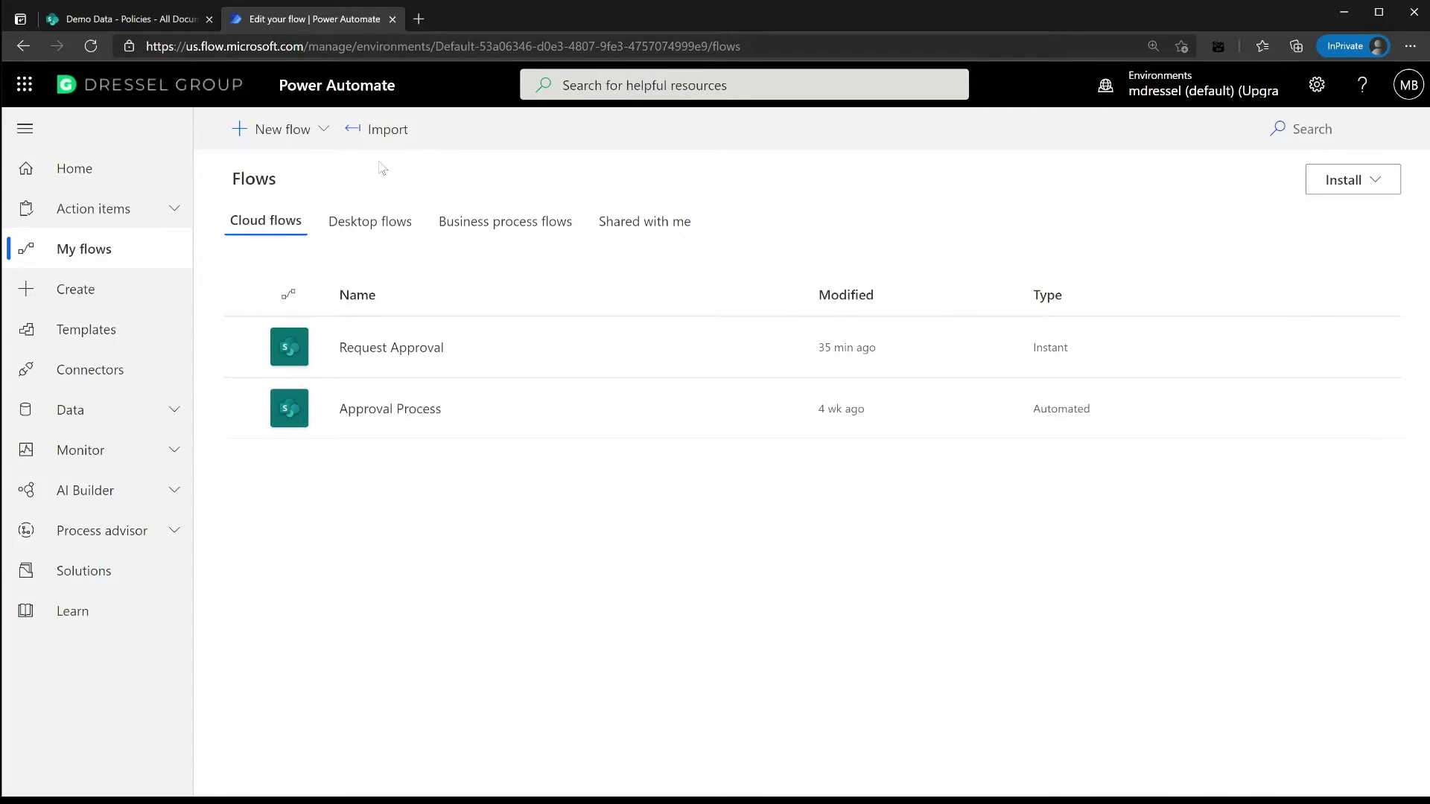
Create an instant cloud flow 'Request Policy Approval' using the SharePoint 'For a selected file' trigger
{"action": "left_click", "coordinate": [316, 141]}
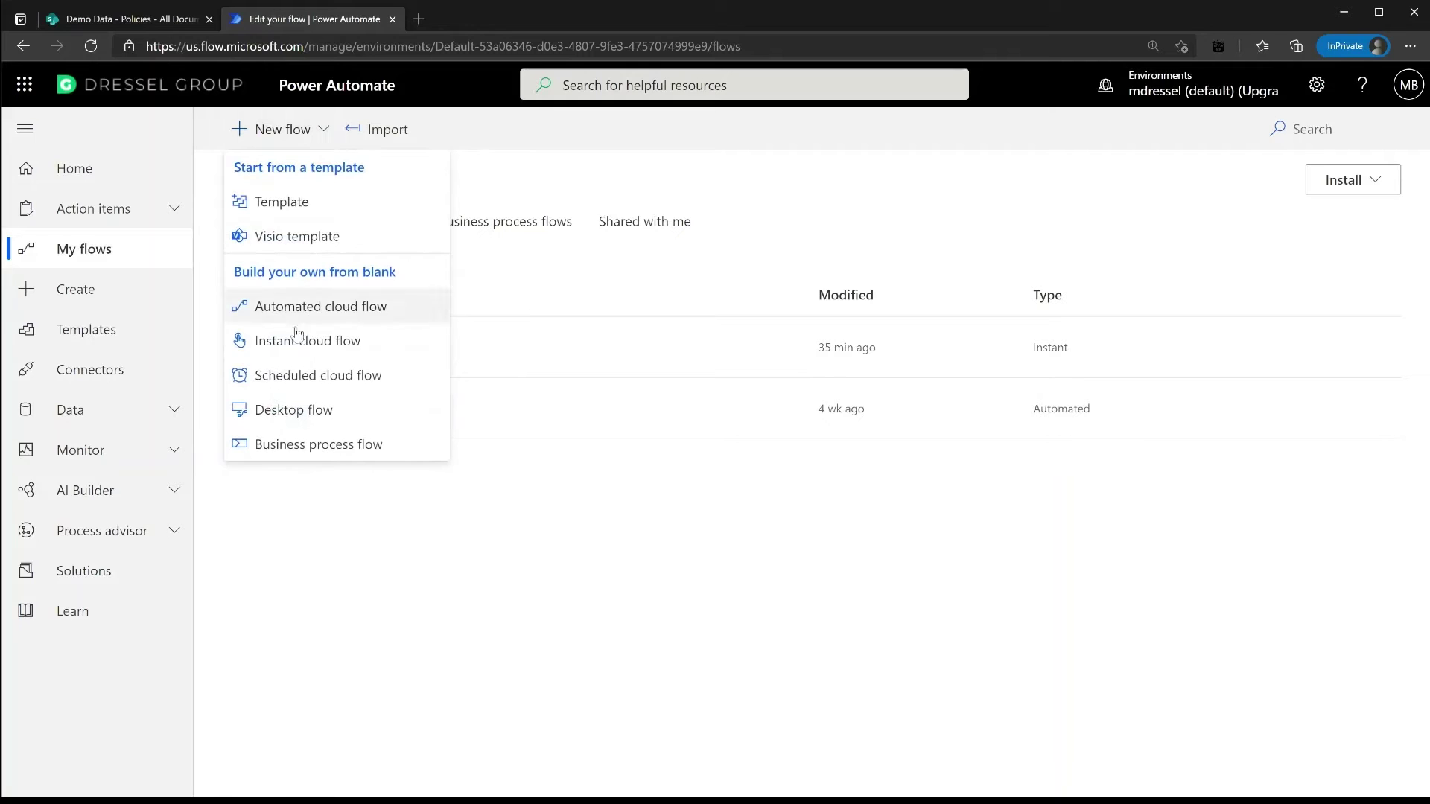
{"action": "left_click", "coordinate": [294, 344]}
{"action": "left_click", "coordinate": [870, 257]}
{"action": "type", "text": "R"}
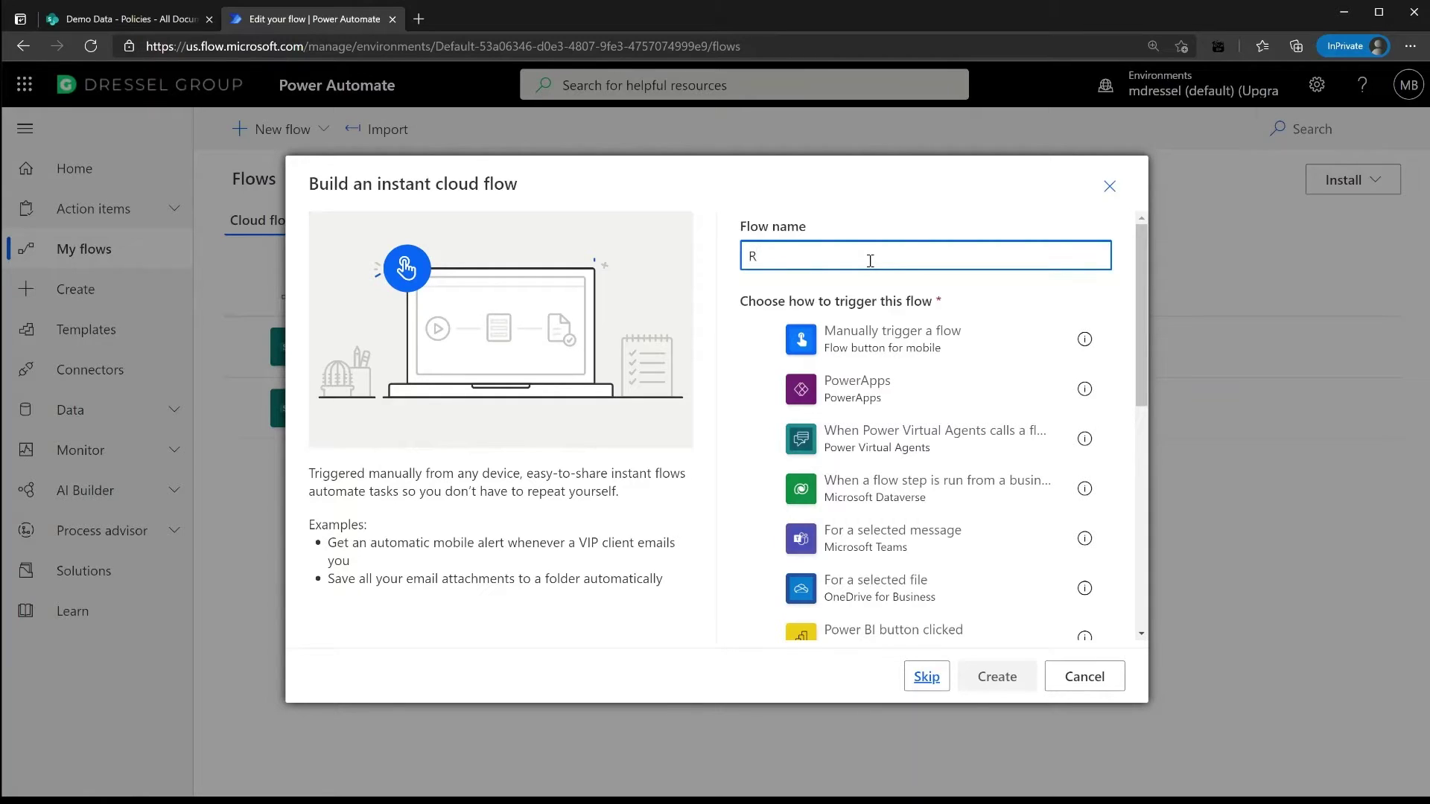
{"action": "type", "text": "equest Policy Approval"}
{"action": "scroll", "coordinate": [1142, 312], "scroll_direction": "down", "scroll_amount": 1}
{"action": "left_click_drag", "start_coordinate": [1144, 317], "coordinate": [1142, 429]}
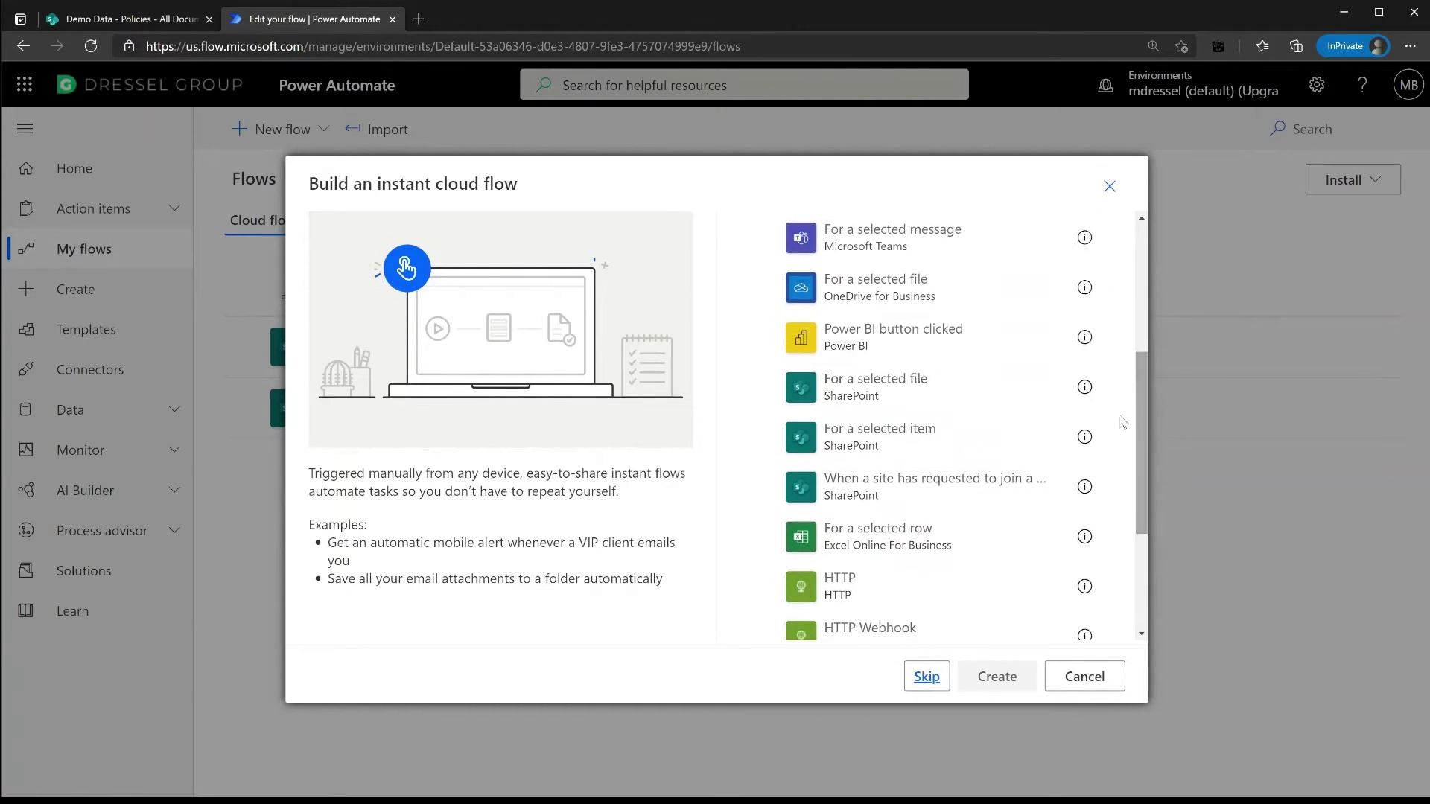
{"action": "left_click", "coordinate": [979, 402]}
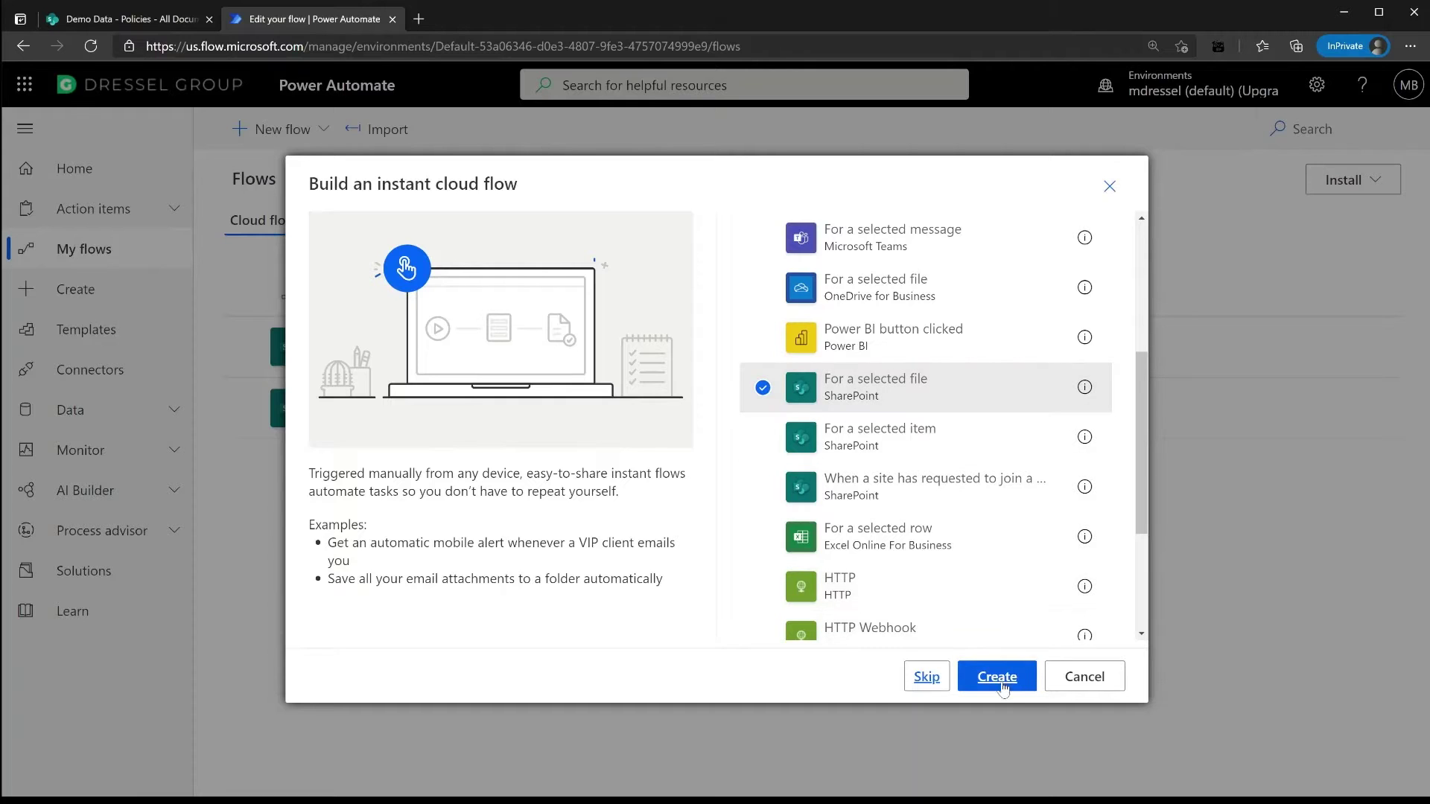
{"action": "left_click", "coordinate": [998, 678]}
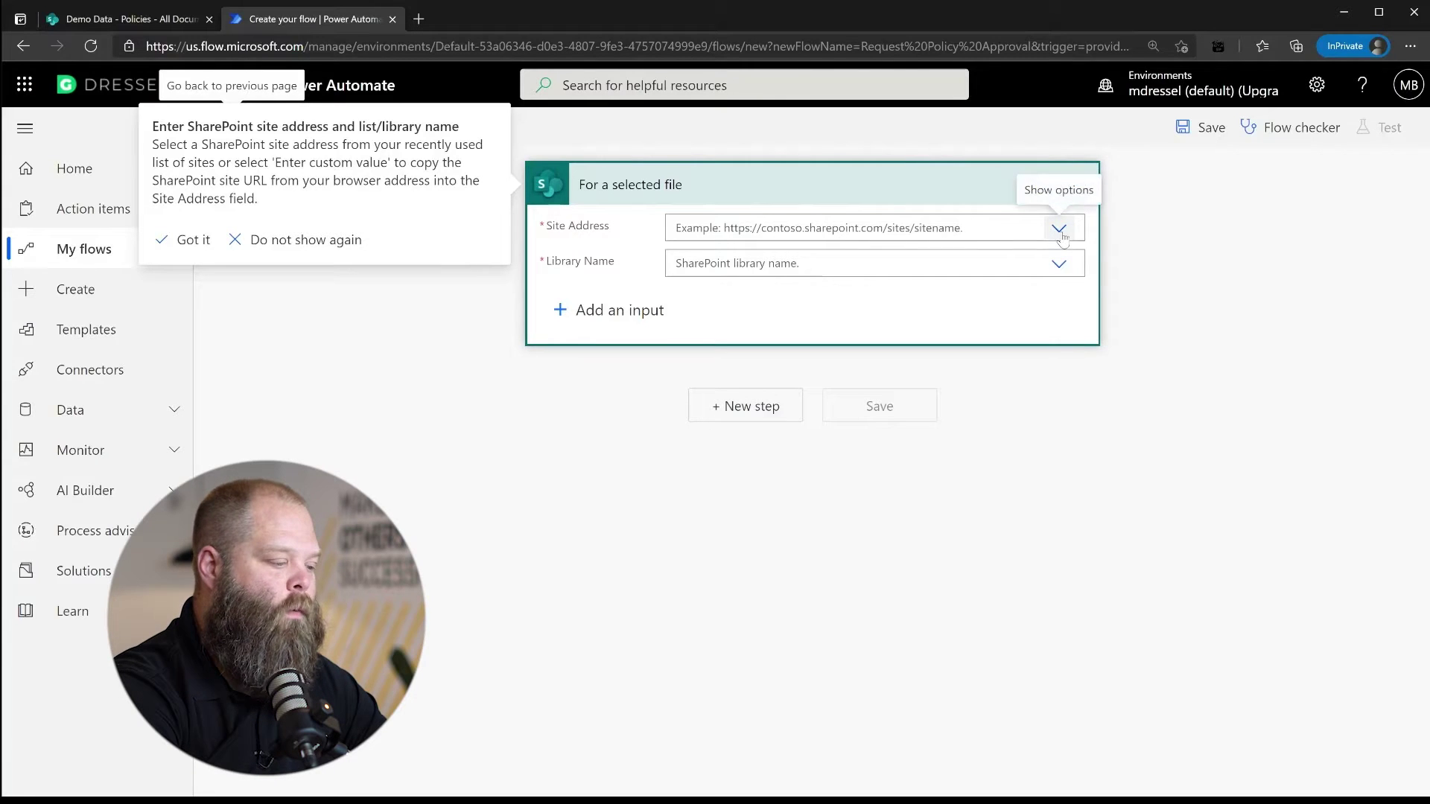
Set the trigger's Site Address to Demo Data and its Library Name to Policies
{"action": "left_click", "coordinate": [1023, 234]}
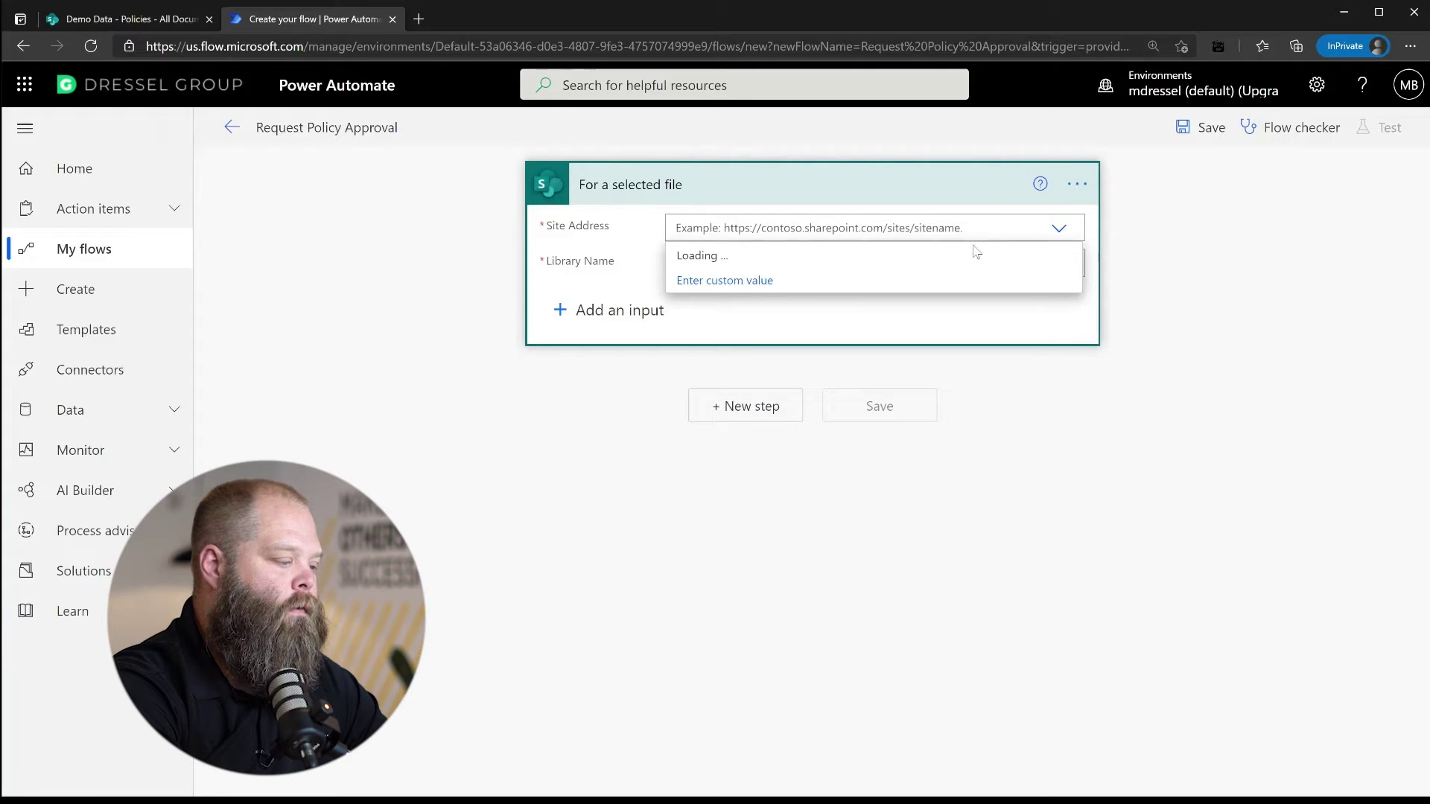
{"action": "left_click", "coordinate": [744, 281]}
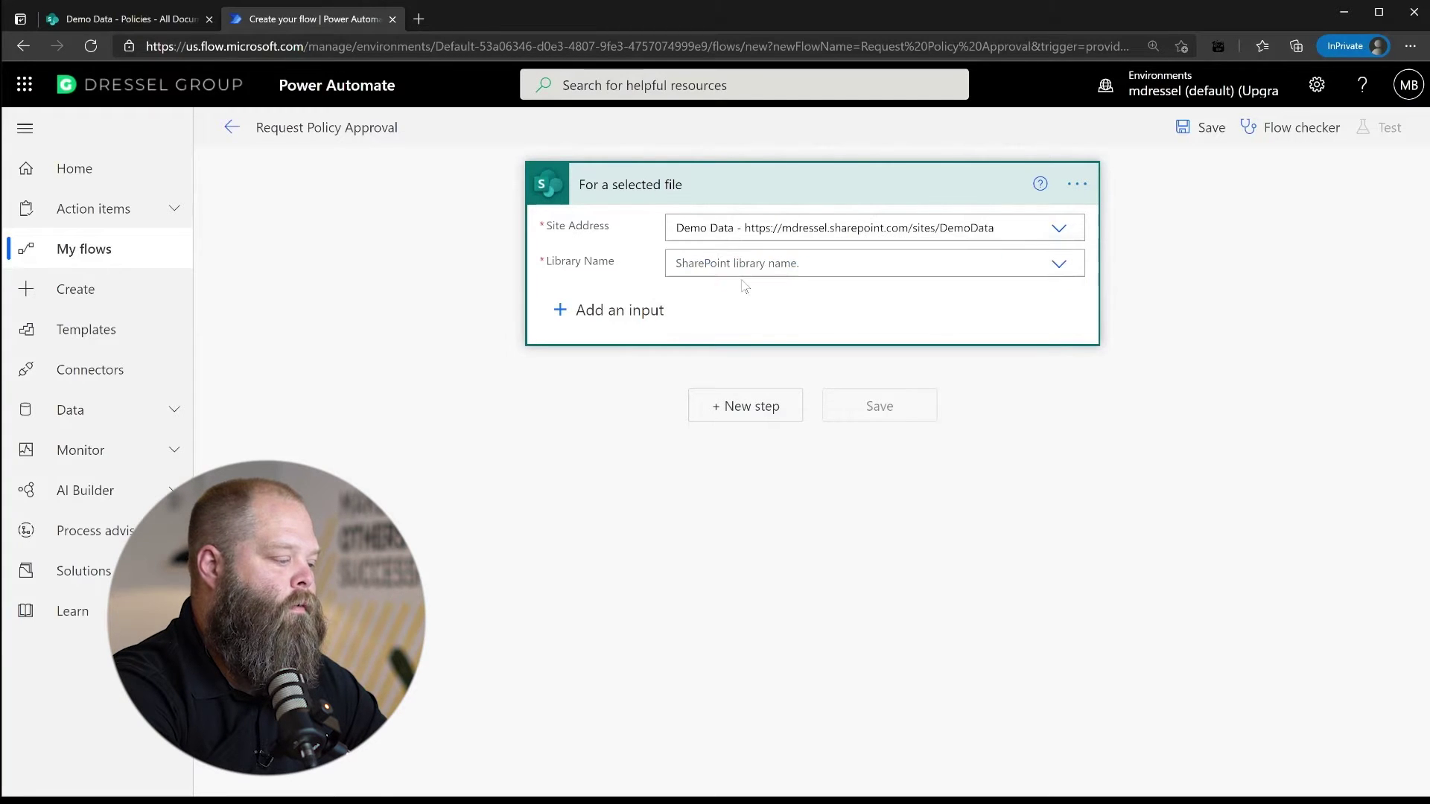
{"action": "left_click", "coordinate": [1061, 265]}
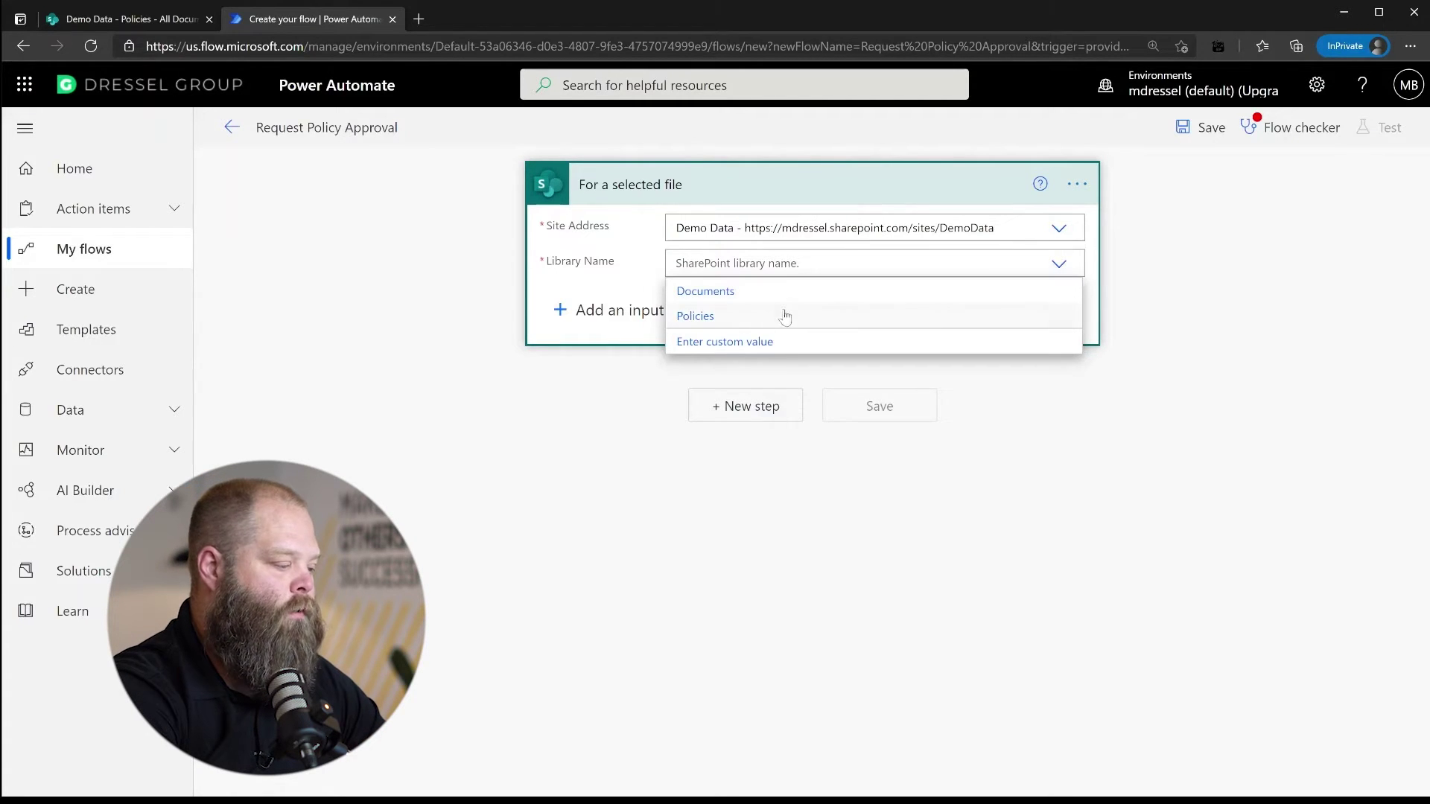
{"action": "left_click", "coordinate": [744, 322]}
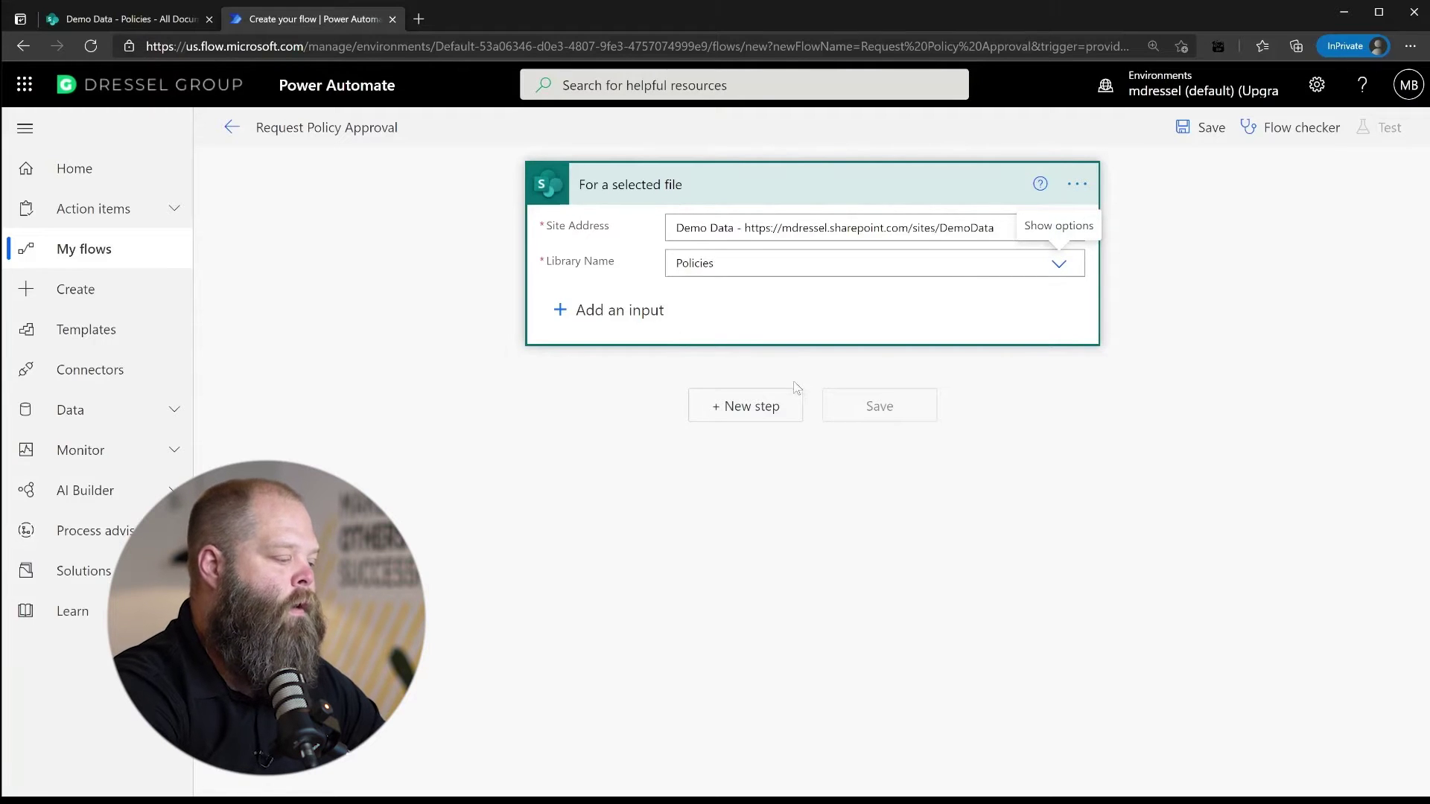
{"action": "left_click", "coordinate": [768, 412]}
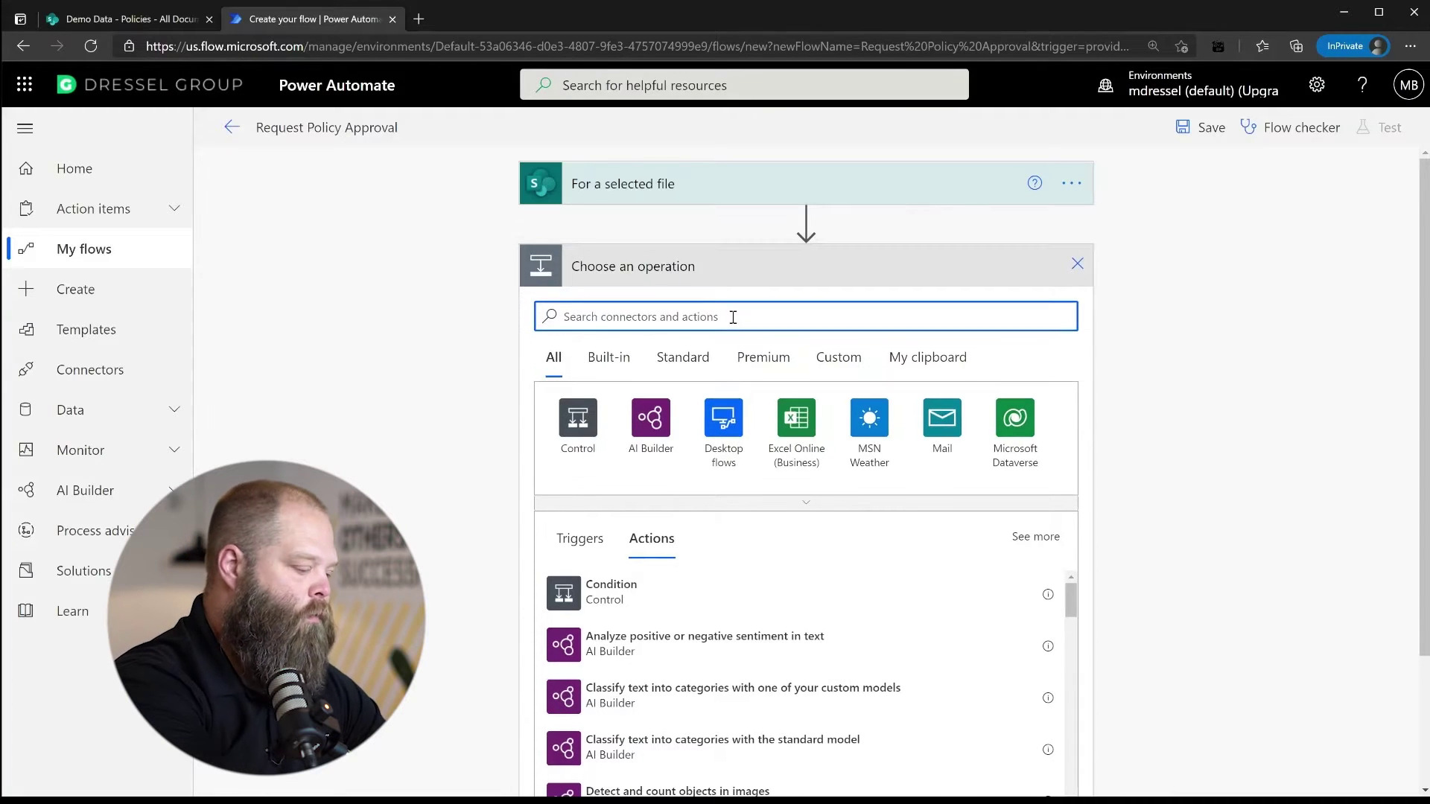
Search the actions for 'send http' to find Send an HTTP request to SharePoint
{"action": "type", "text": "se"}
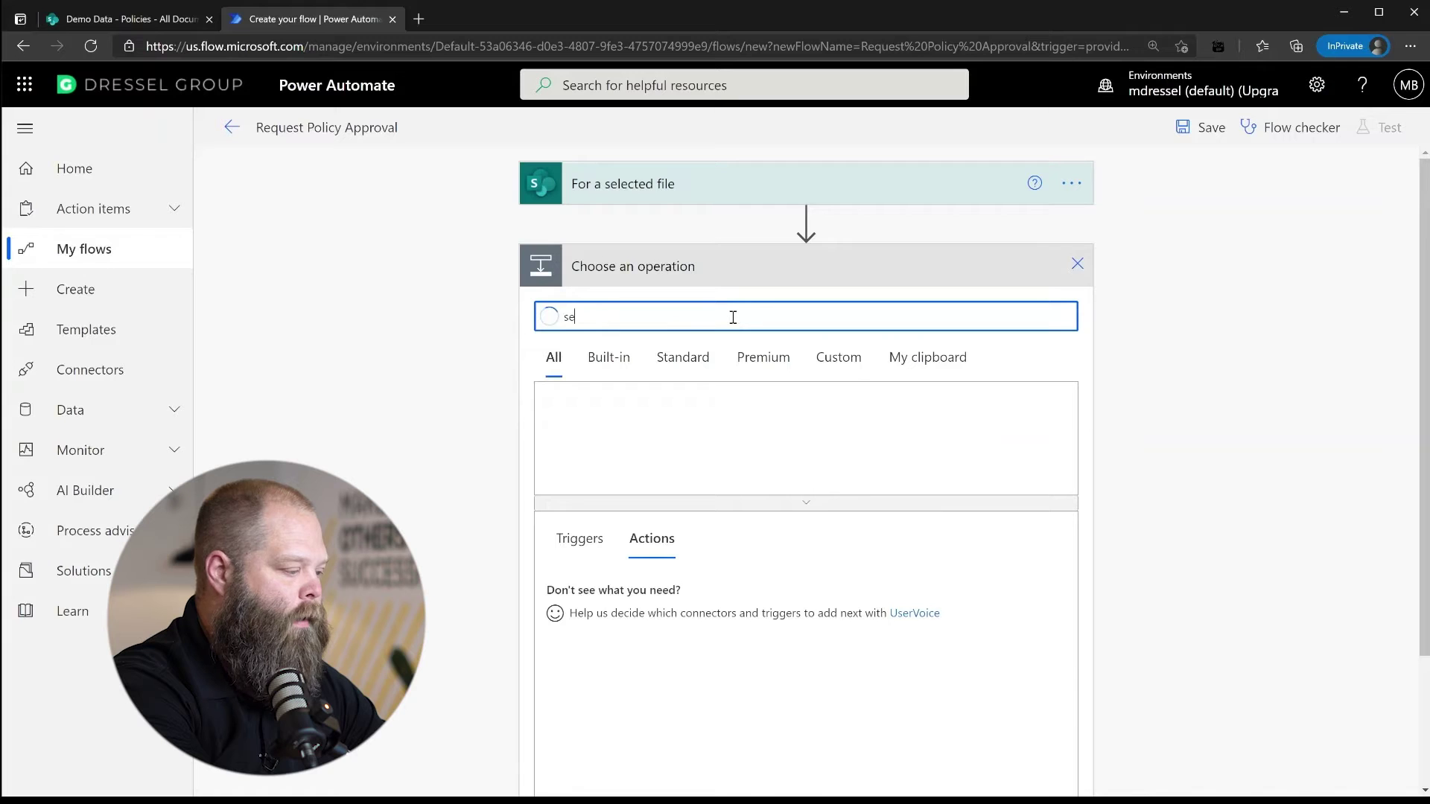
{"action": "type", "text": "nd http"}
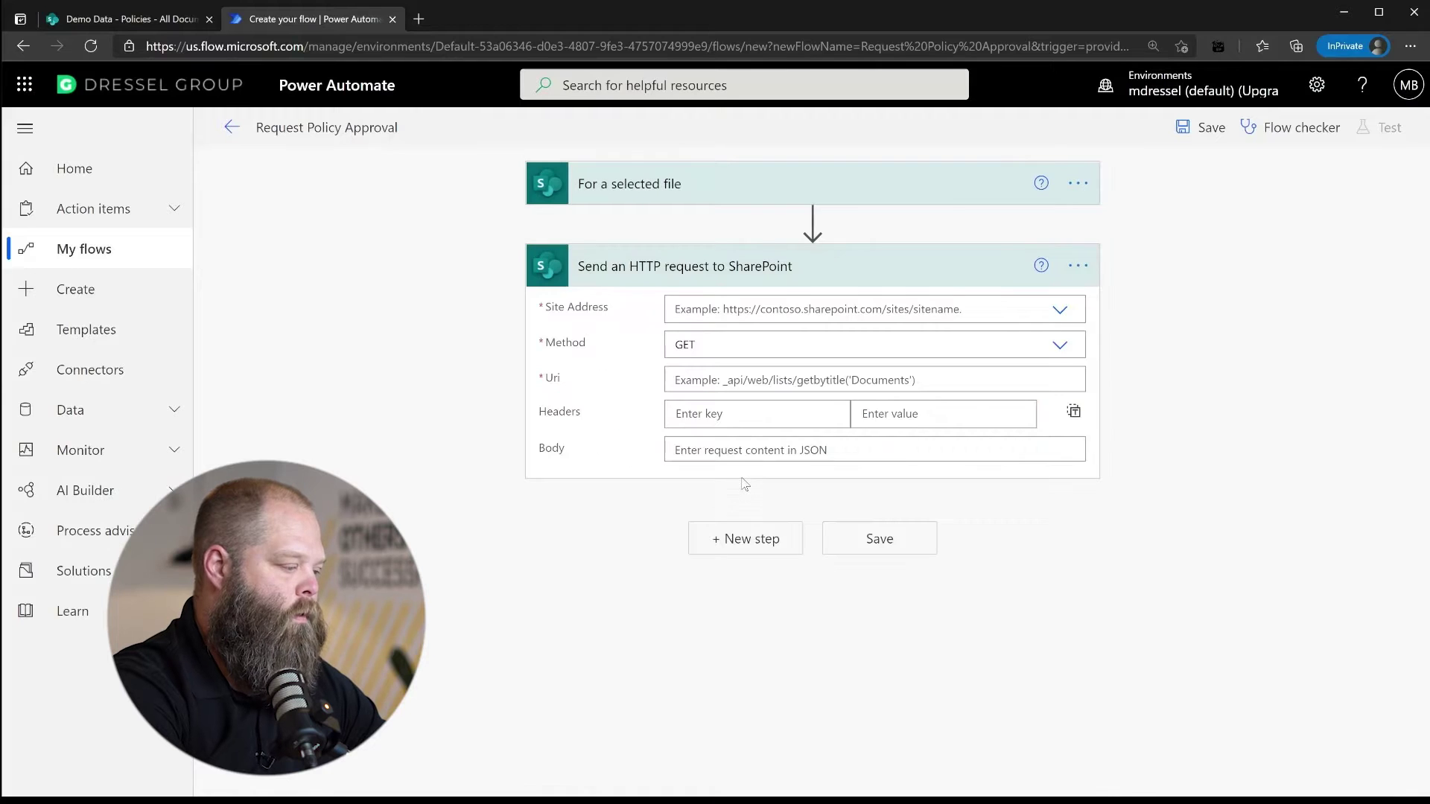
Target the HTTP request action at the Demo Data site with method POST
{"action": "left_click", "coordinate": [991, 314]}
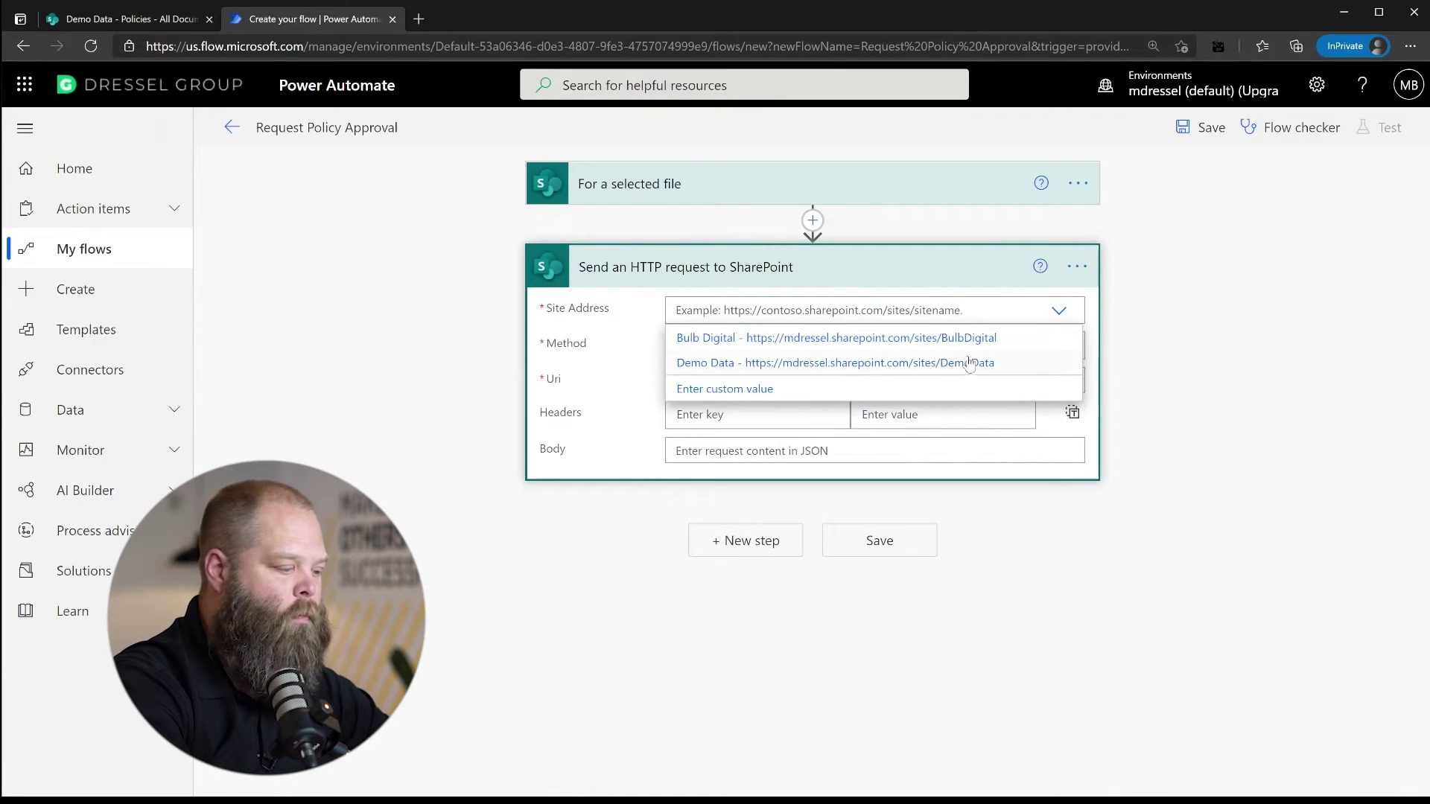
{"action": "left_click", "coordinate": [968, 364]}
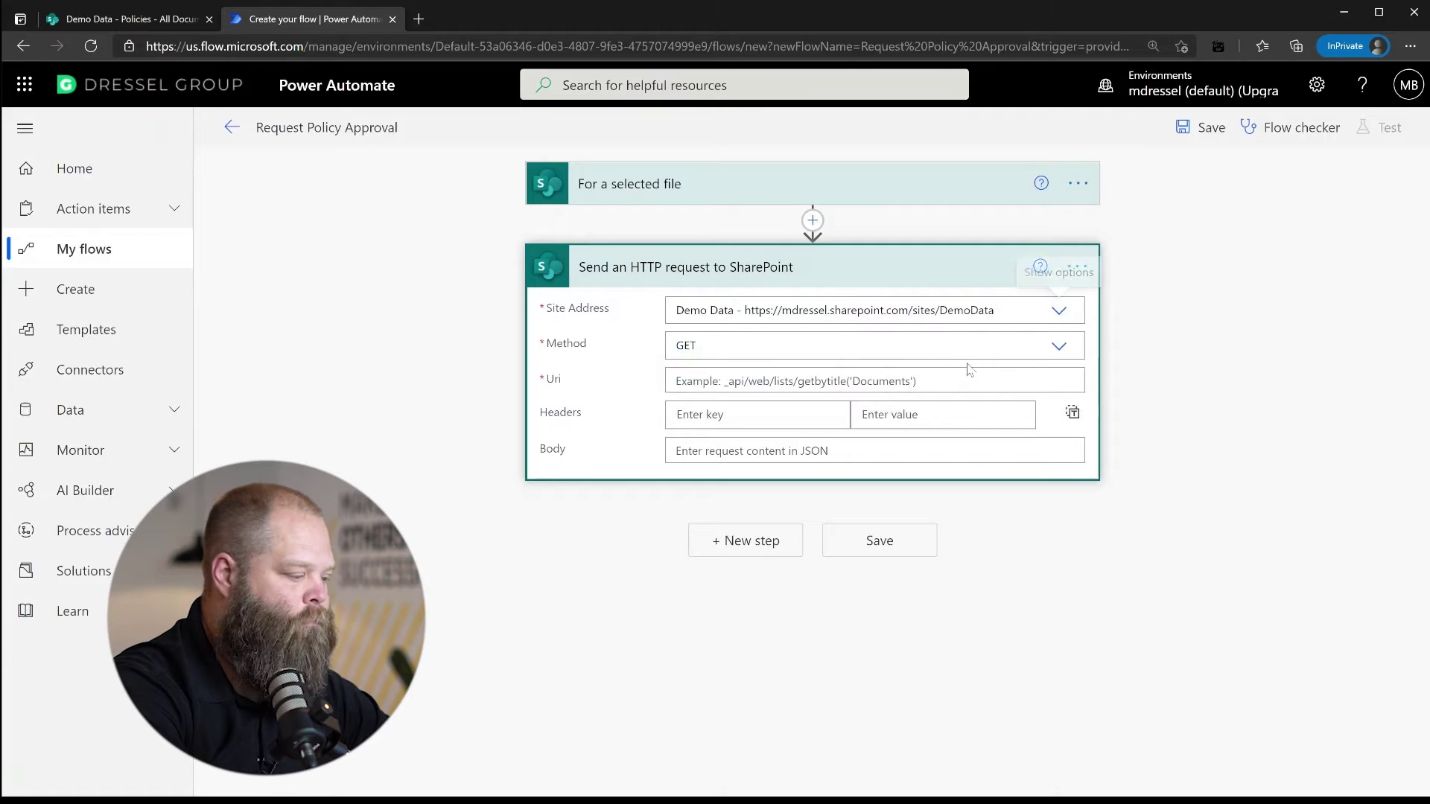
{"action": "left_click", "coordinate": [1057, 350]}
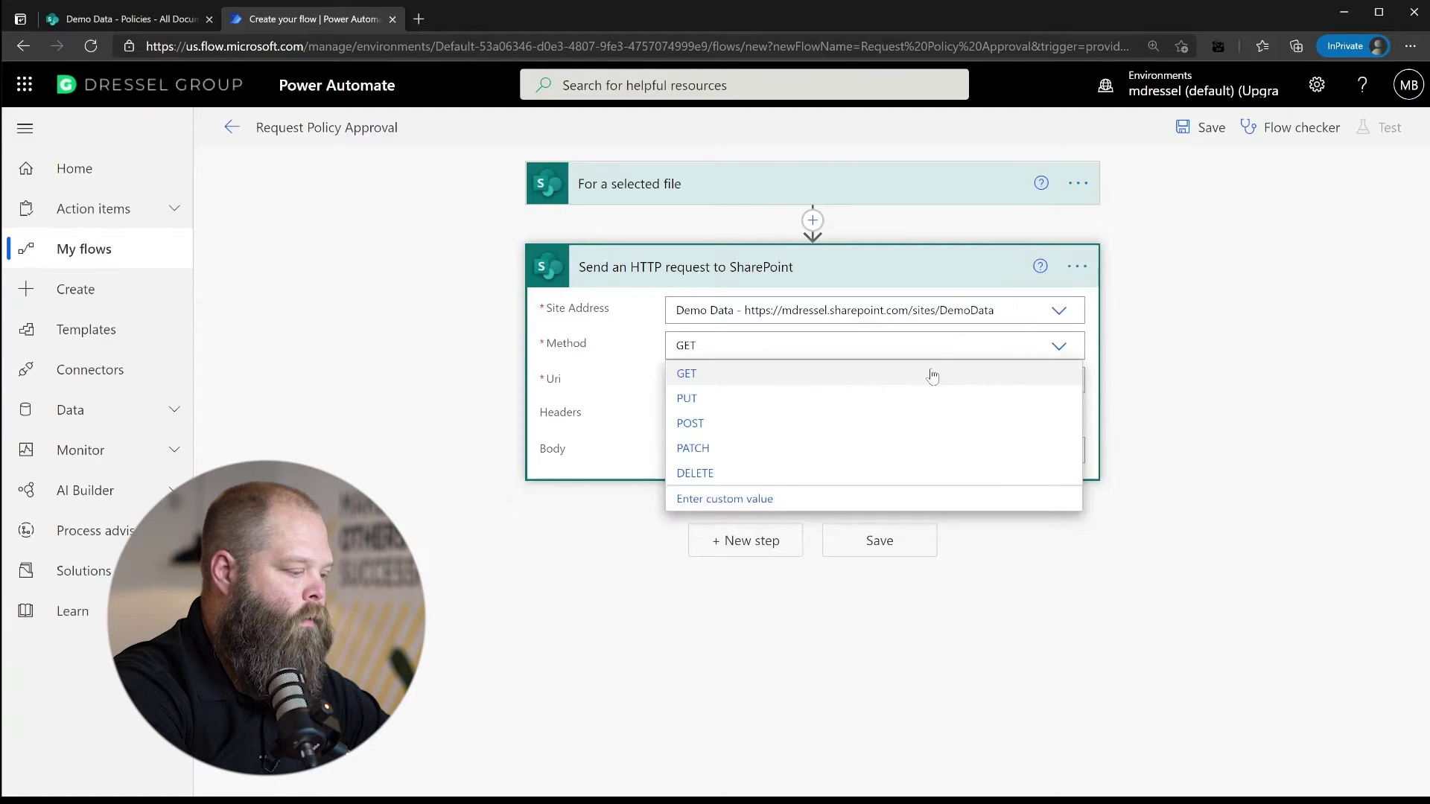
{"action": "left_click", "coordinate": [811, 426]}
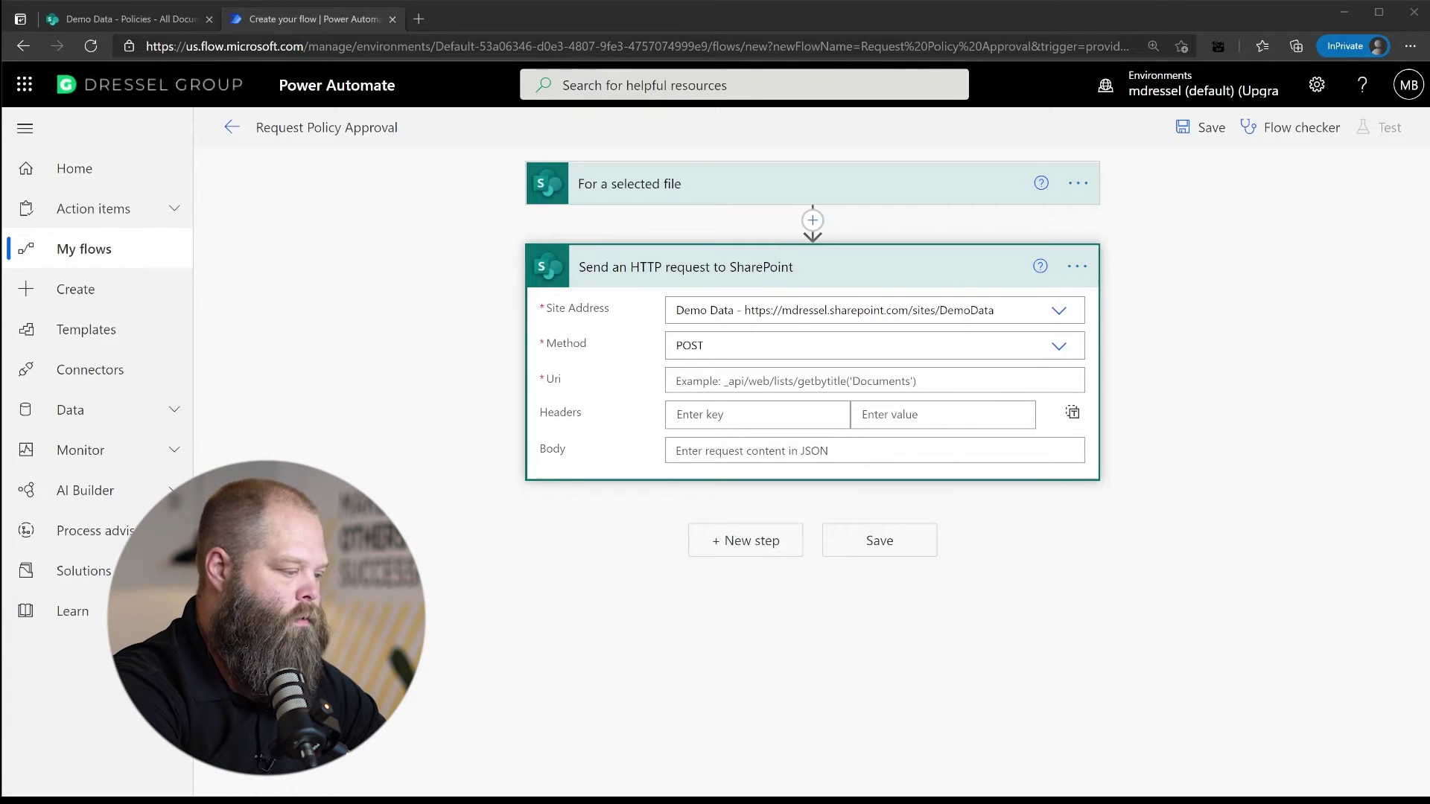
{"action": "left_click", "coordinate": [849, 346]}
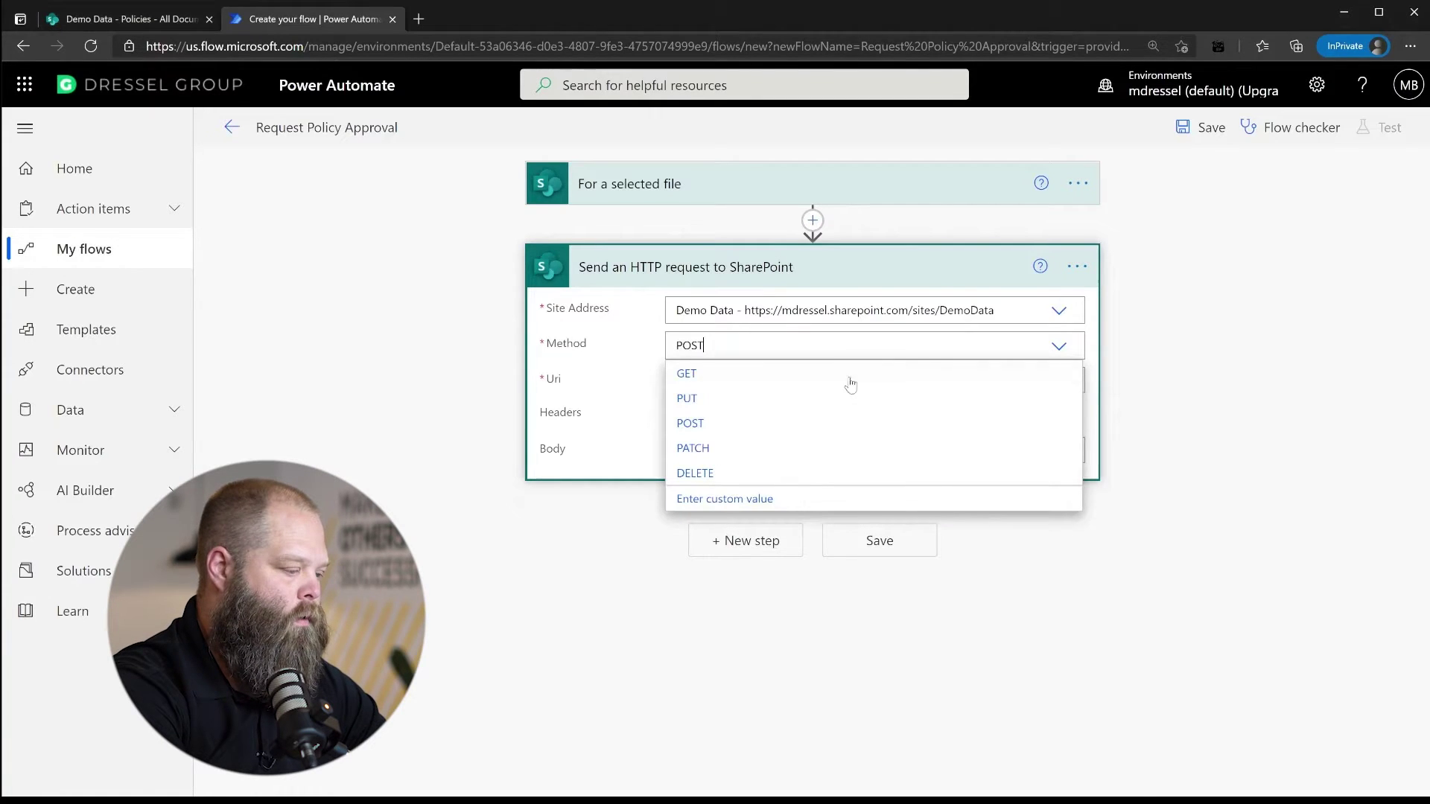
{"action": "left_click", "coordinate": [1076, 380]}
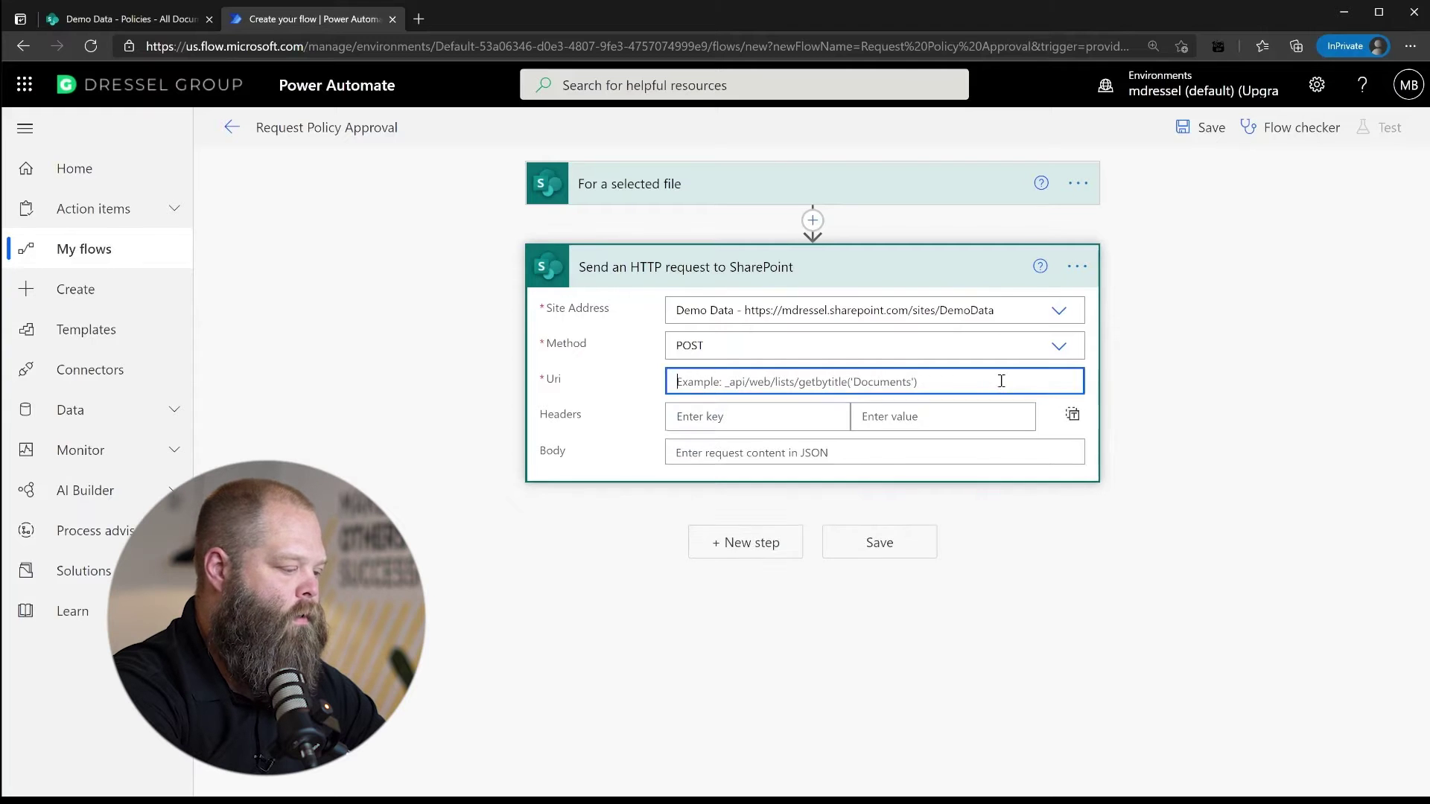
{"action": "left_click", "coordinate": [1002, 381]}
Set the Uri to the Policies items endpoint with the file's ID, and add Content-Type, IF-MATCH * and MERGE headers
{"action": "type", "text": "_api/web/lists/getByTitle('Policies')/items()"}
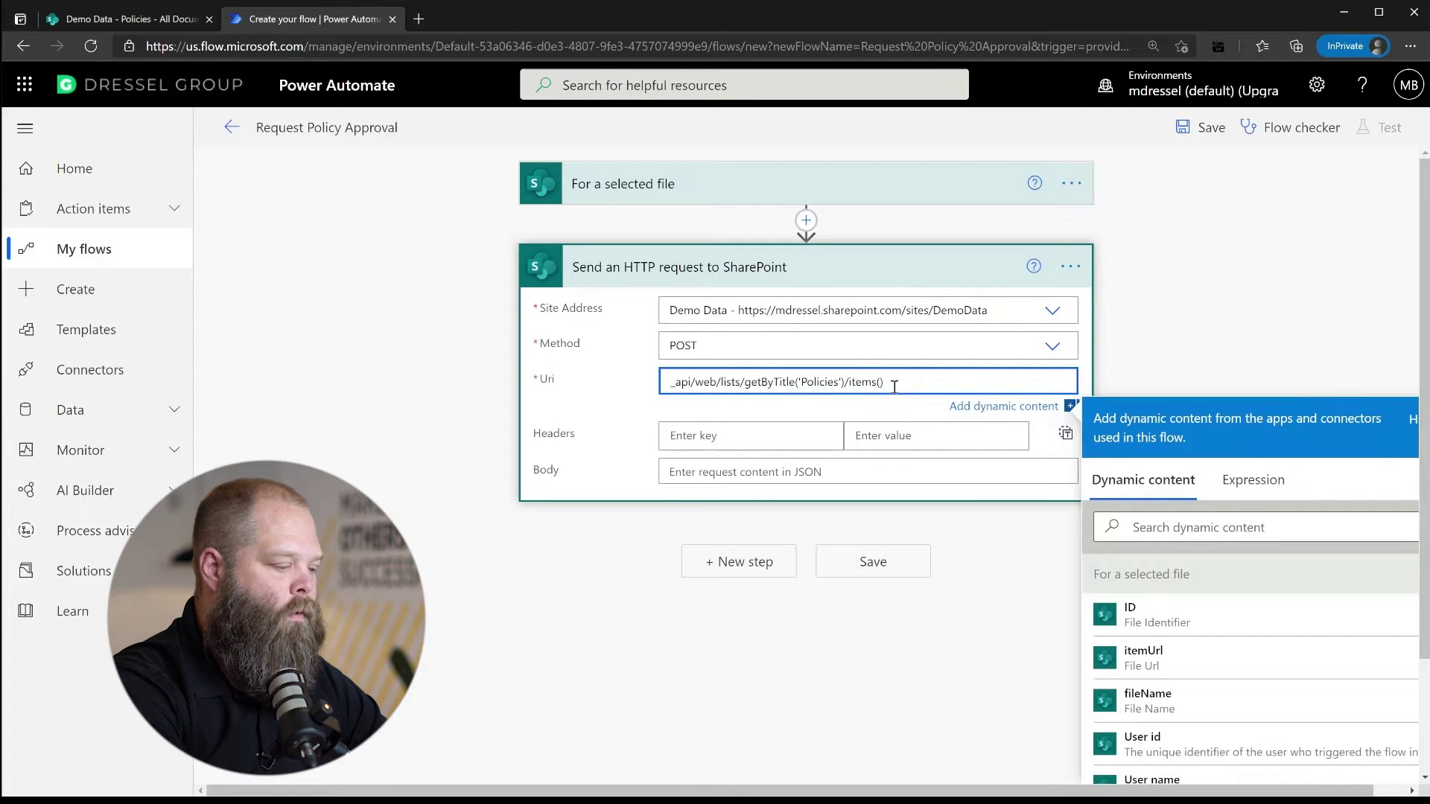
{"action": "left_click", "coordinate": [1148, 614]}
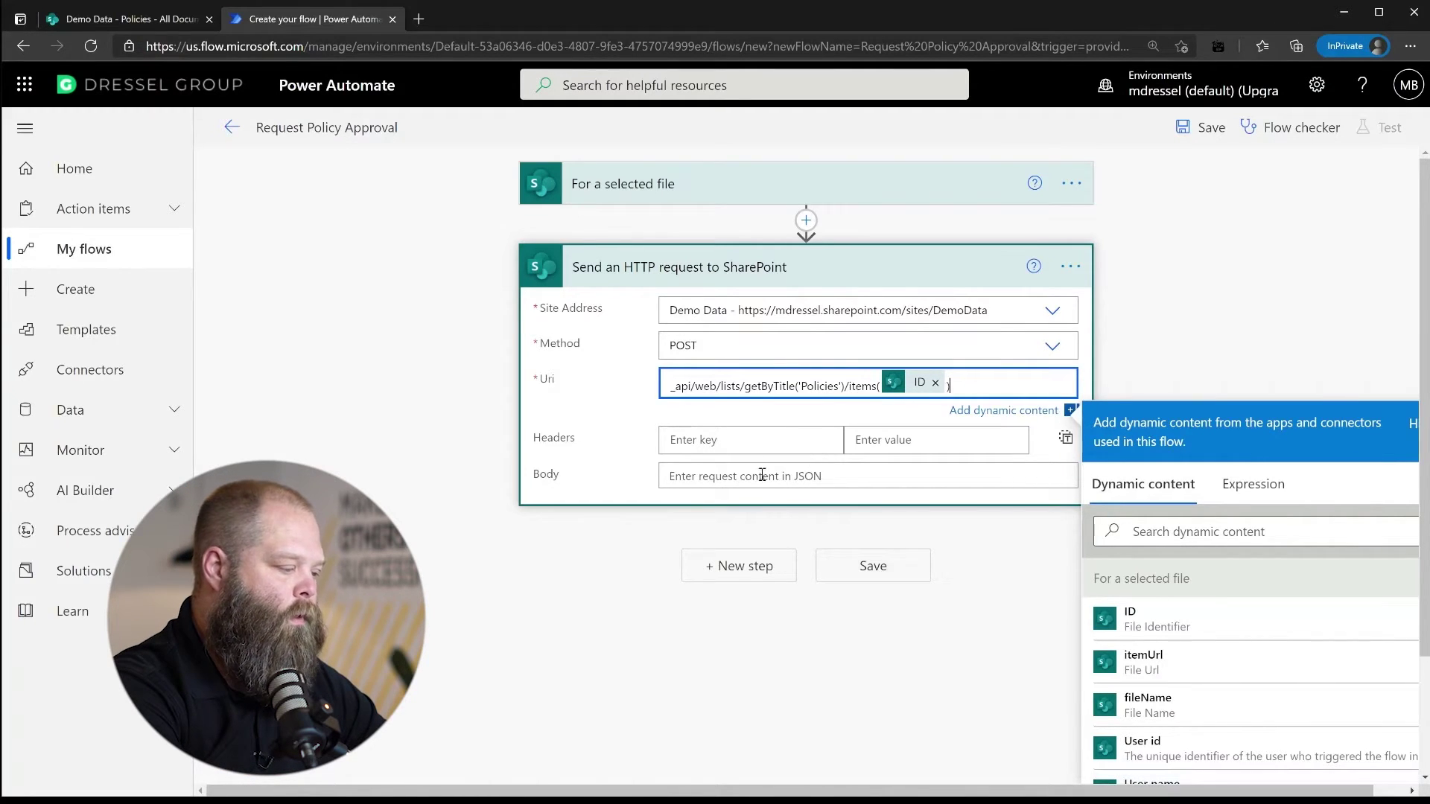
{"action": "left_click", "coordinate": [752, 441]}
{"action": "type", "text": "Content-Type"}
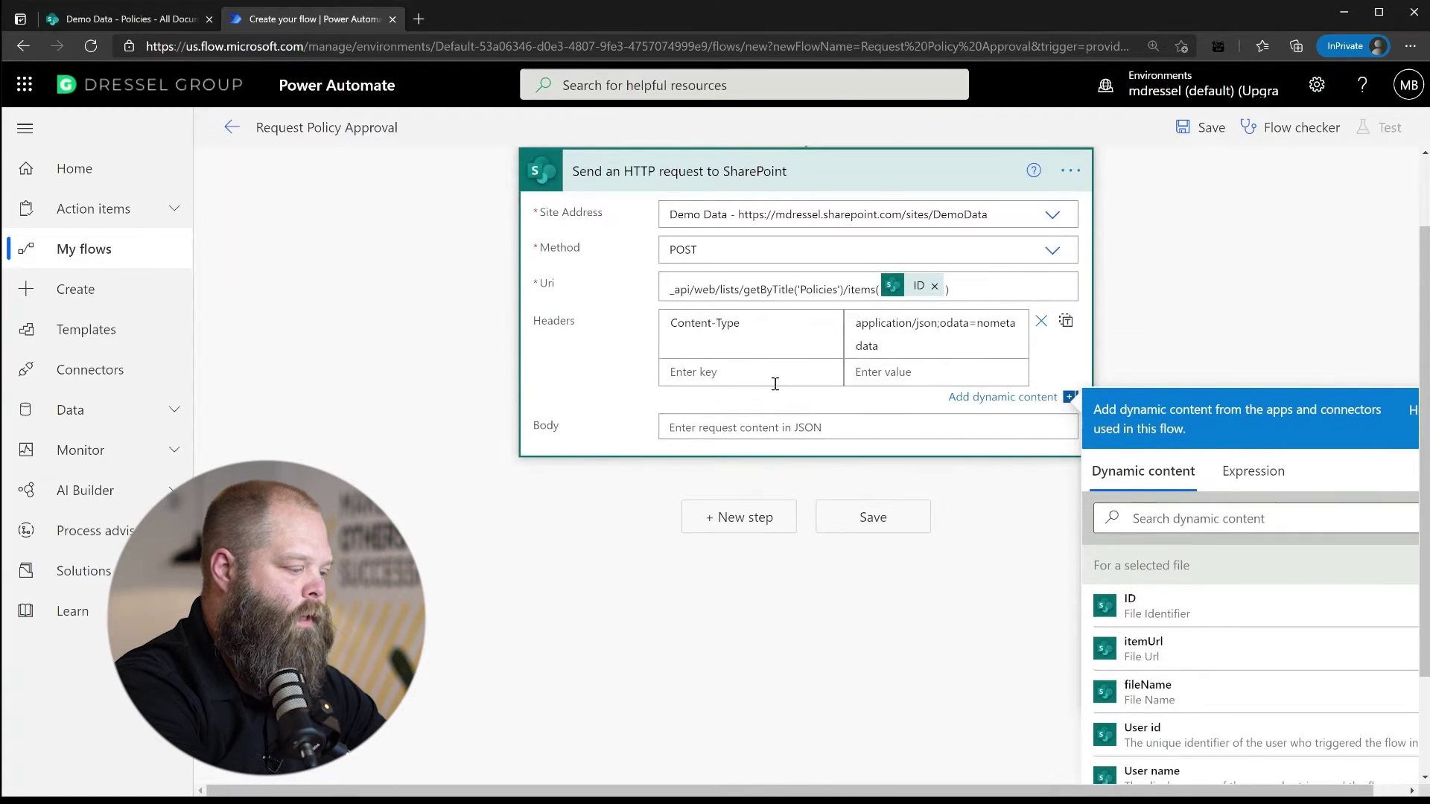
{"action": "left_click", "coordinate": [761, 371]}
{"action": "type", "text": "IF-MATCH"}
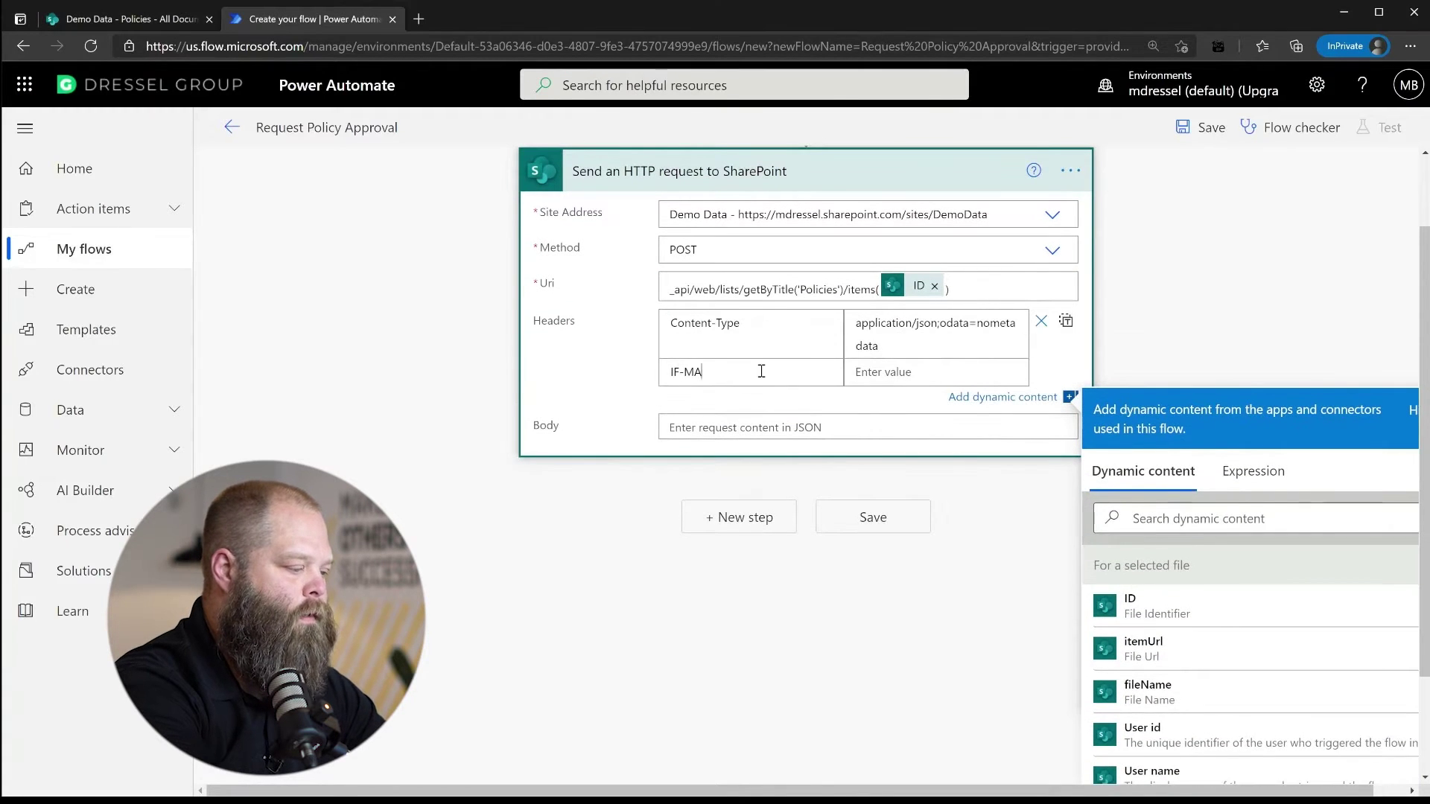
{"action": "key", "text": "Tab"}
{"action": "type", "text": "*"}
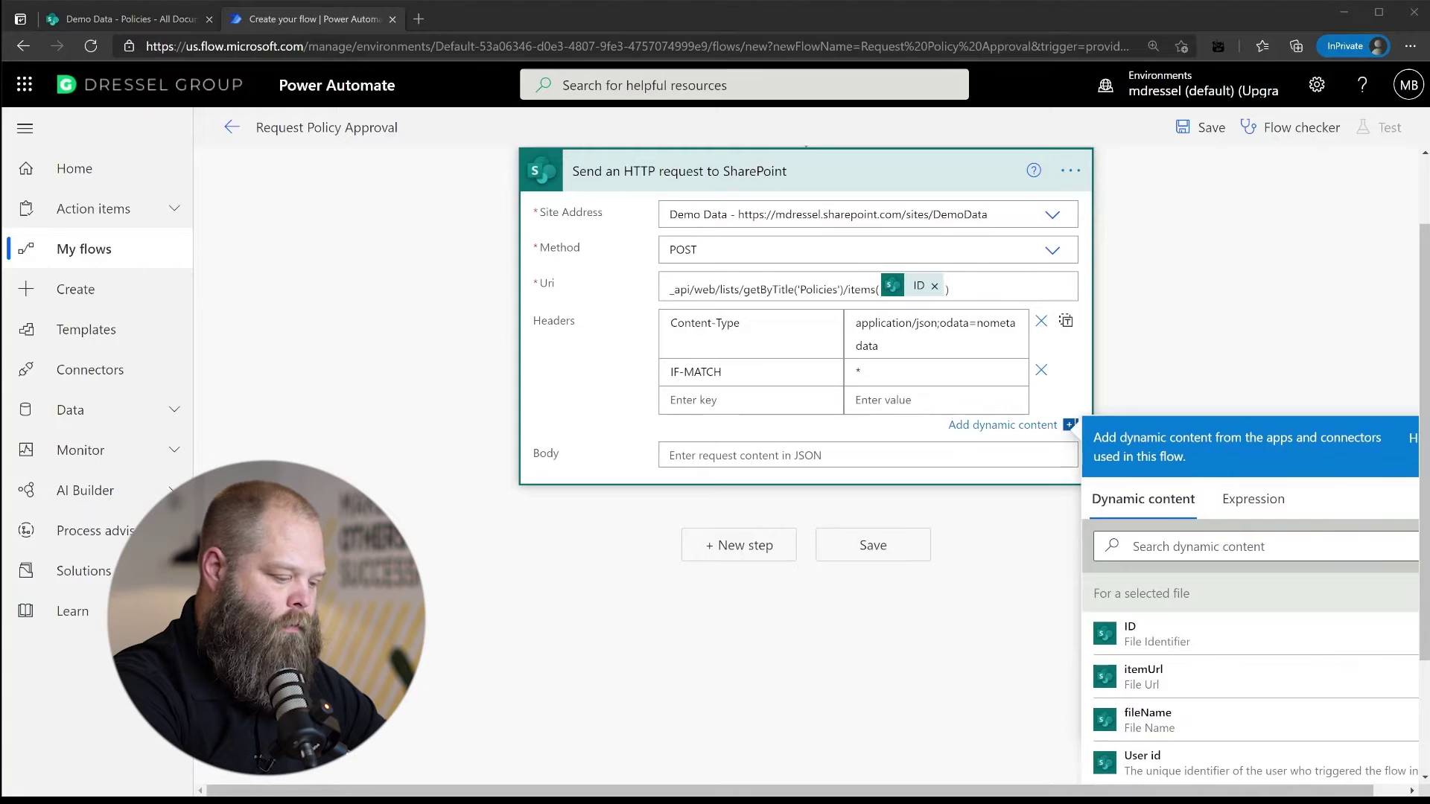
{"action": "type", "text": "MERGE"}
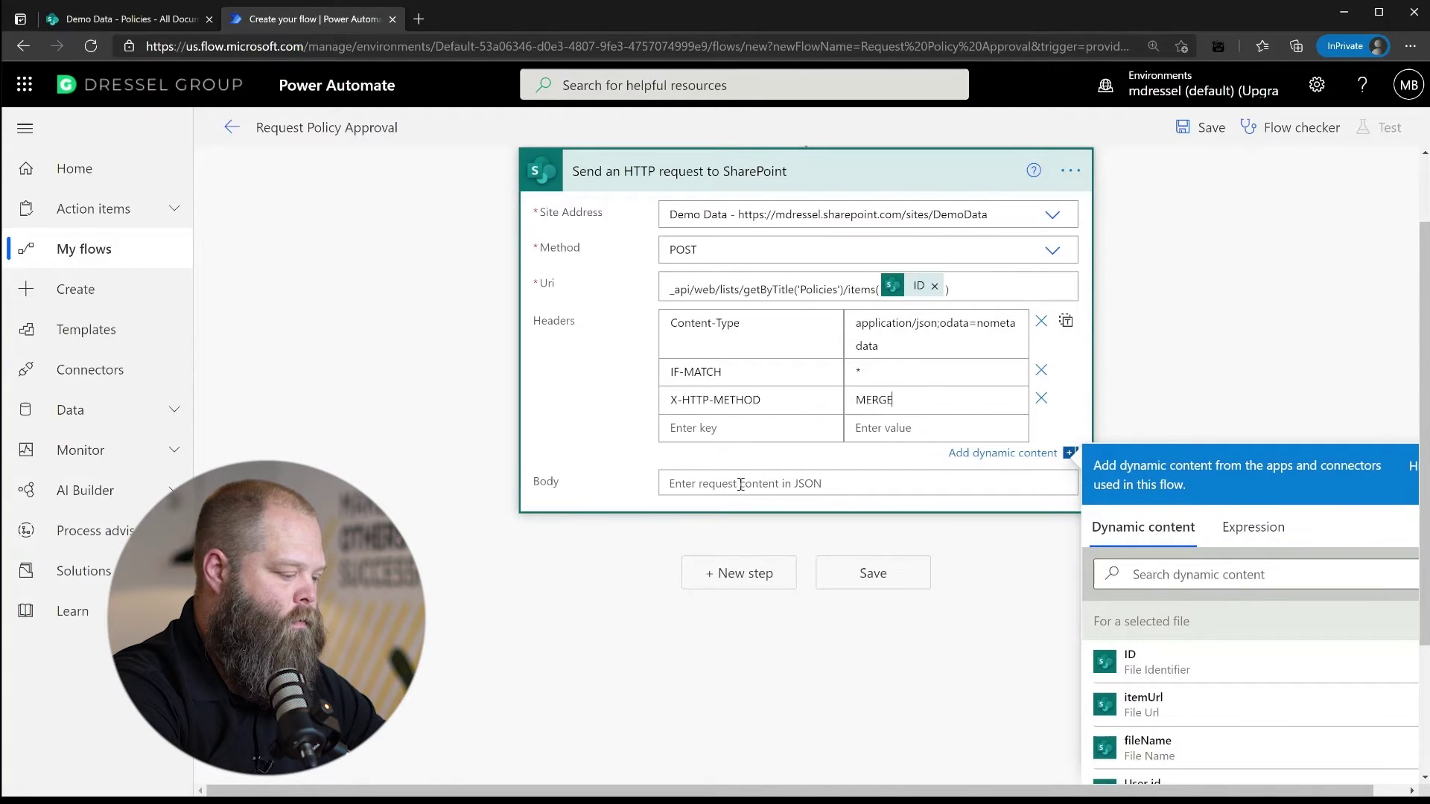
Enter the body { 'ApprovalStatus':'Requested' } and save the flow
{"action": "left_click", "coordinate": [801, 484]}
{"action": "type", "text": "{"}
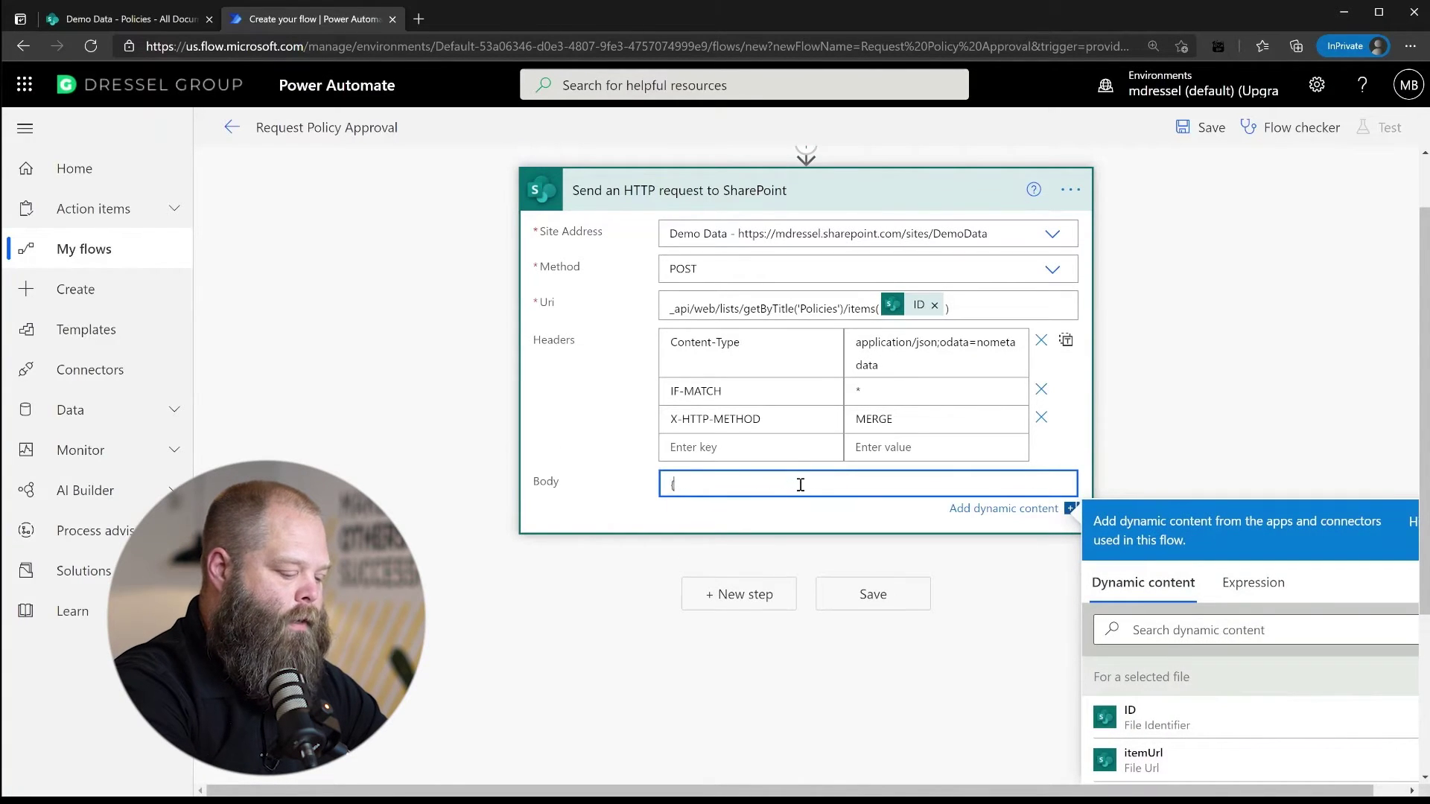
{"action": "key", "text": "Return"}
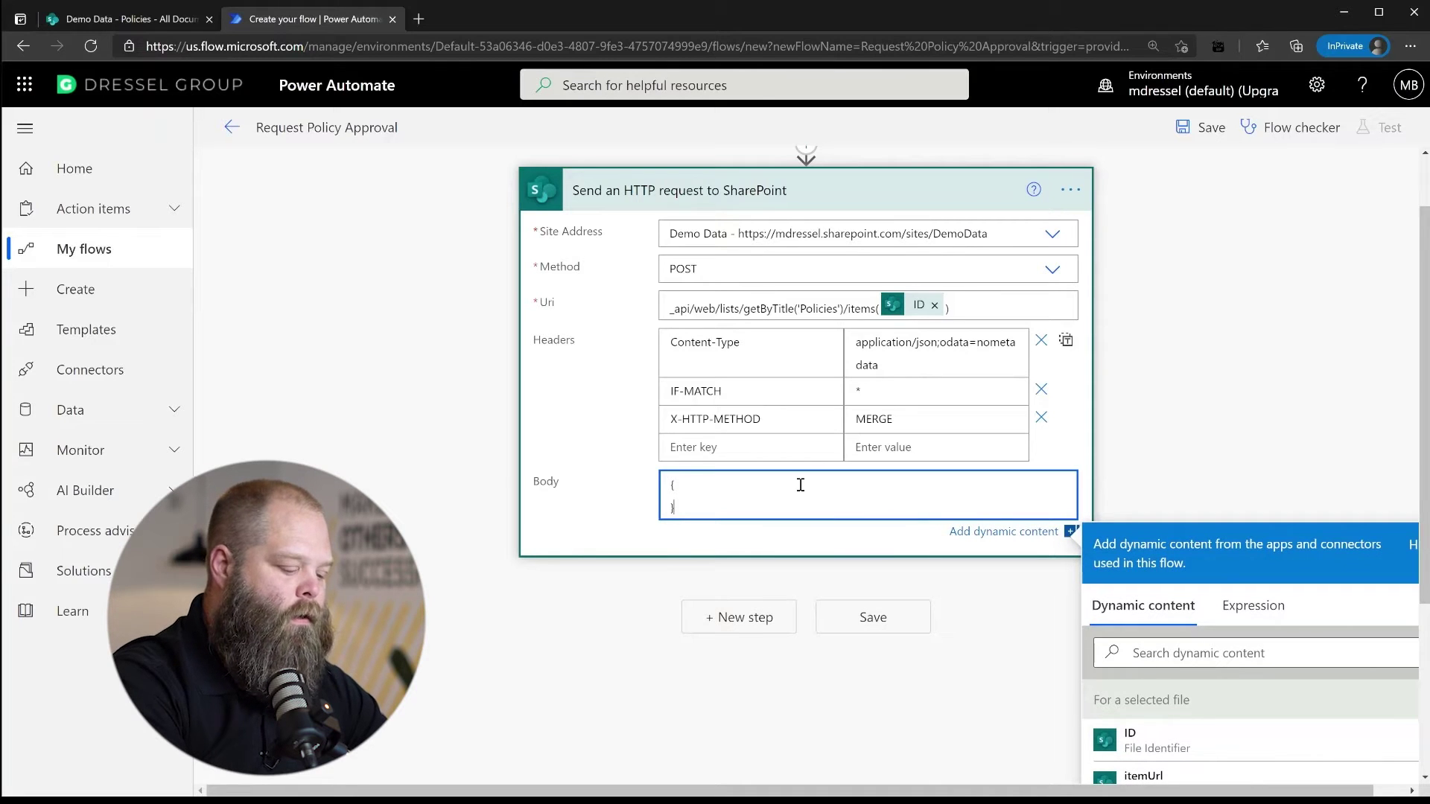
{"action": "key", "text": "Return"}
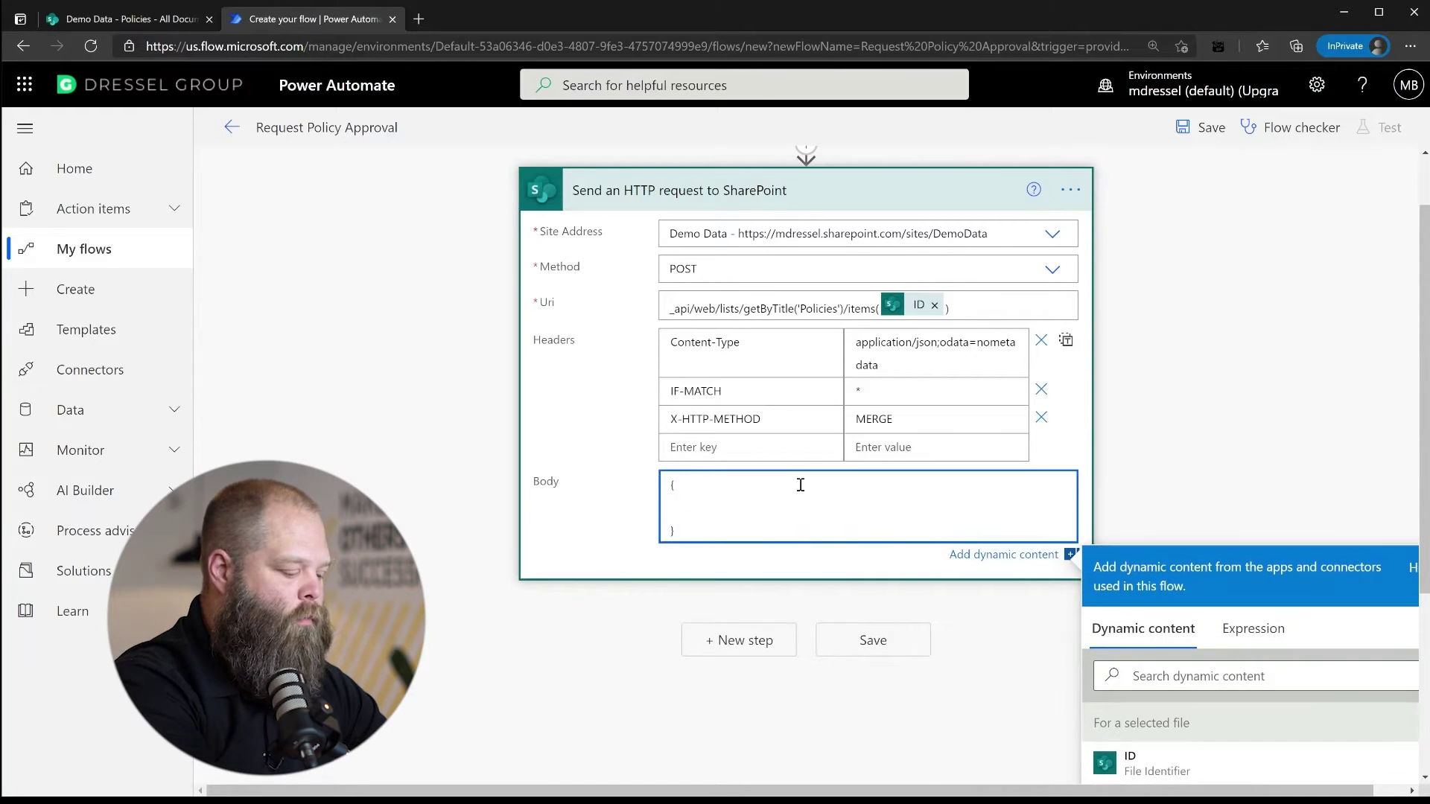
{"action": "type", "text": "'Ap"}
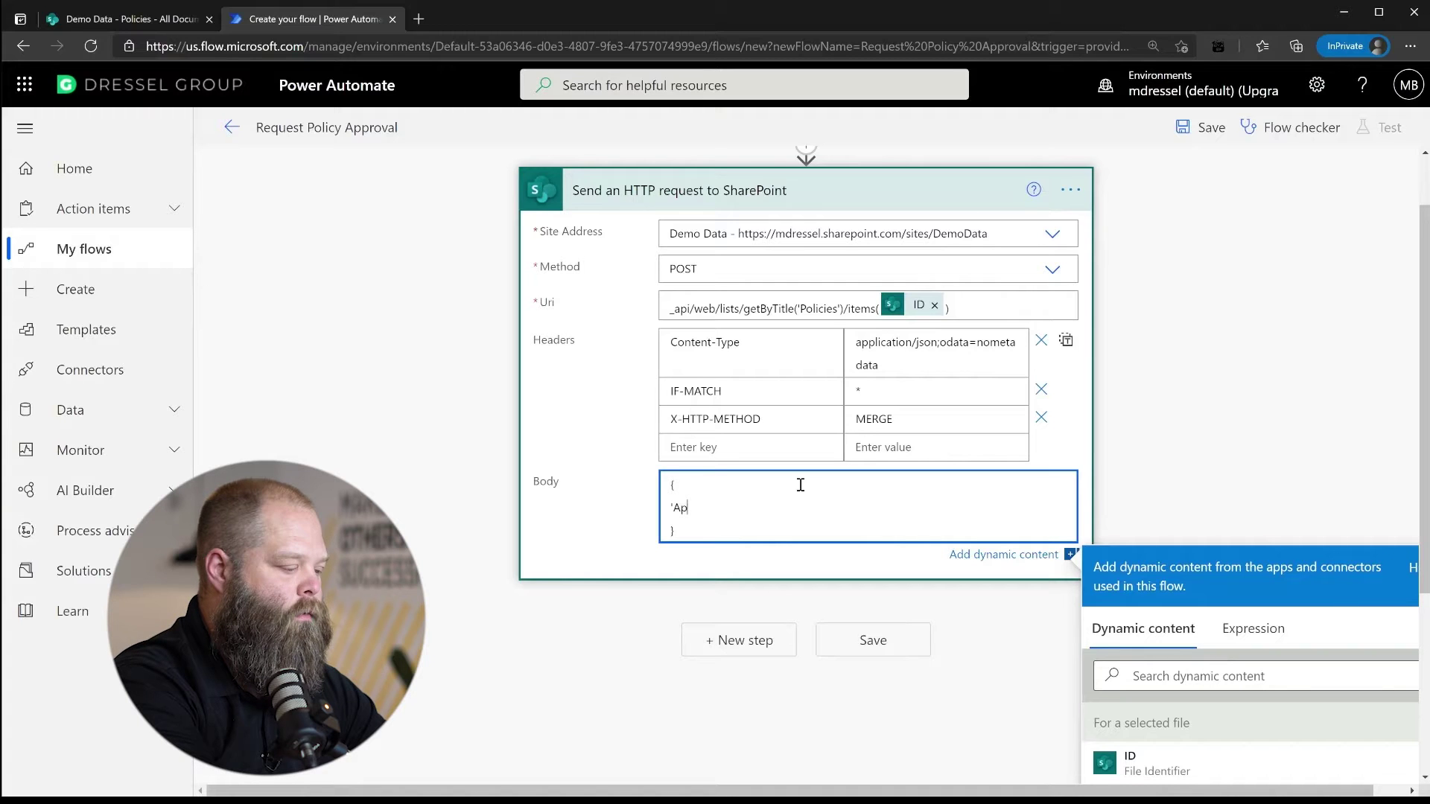
{"action": "type", "text": "provalStatus'"}
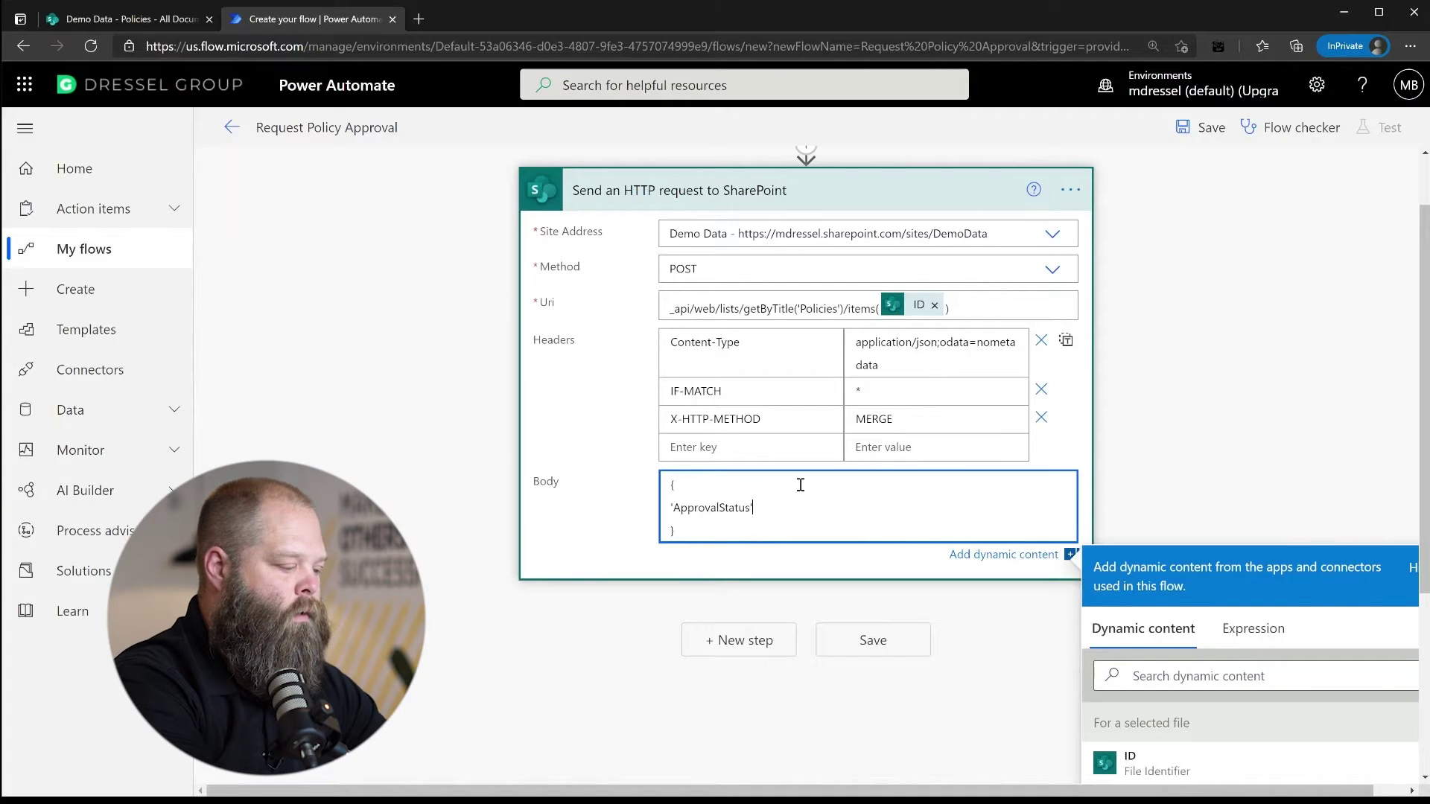
{"action": "type", "text": ":'Requested'"}
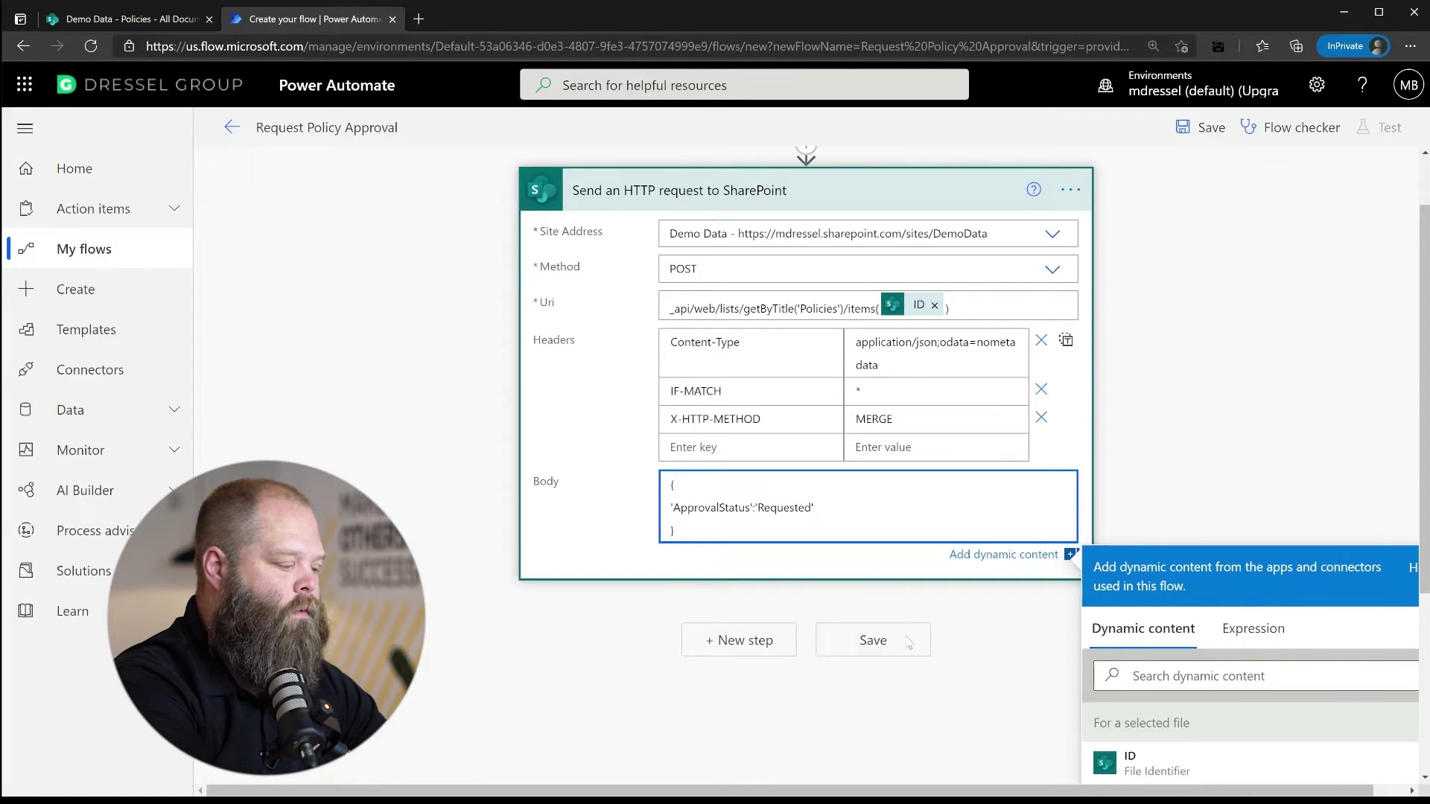
{"action": "left_click", "coordinate": [891, 644]}
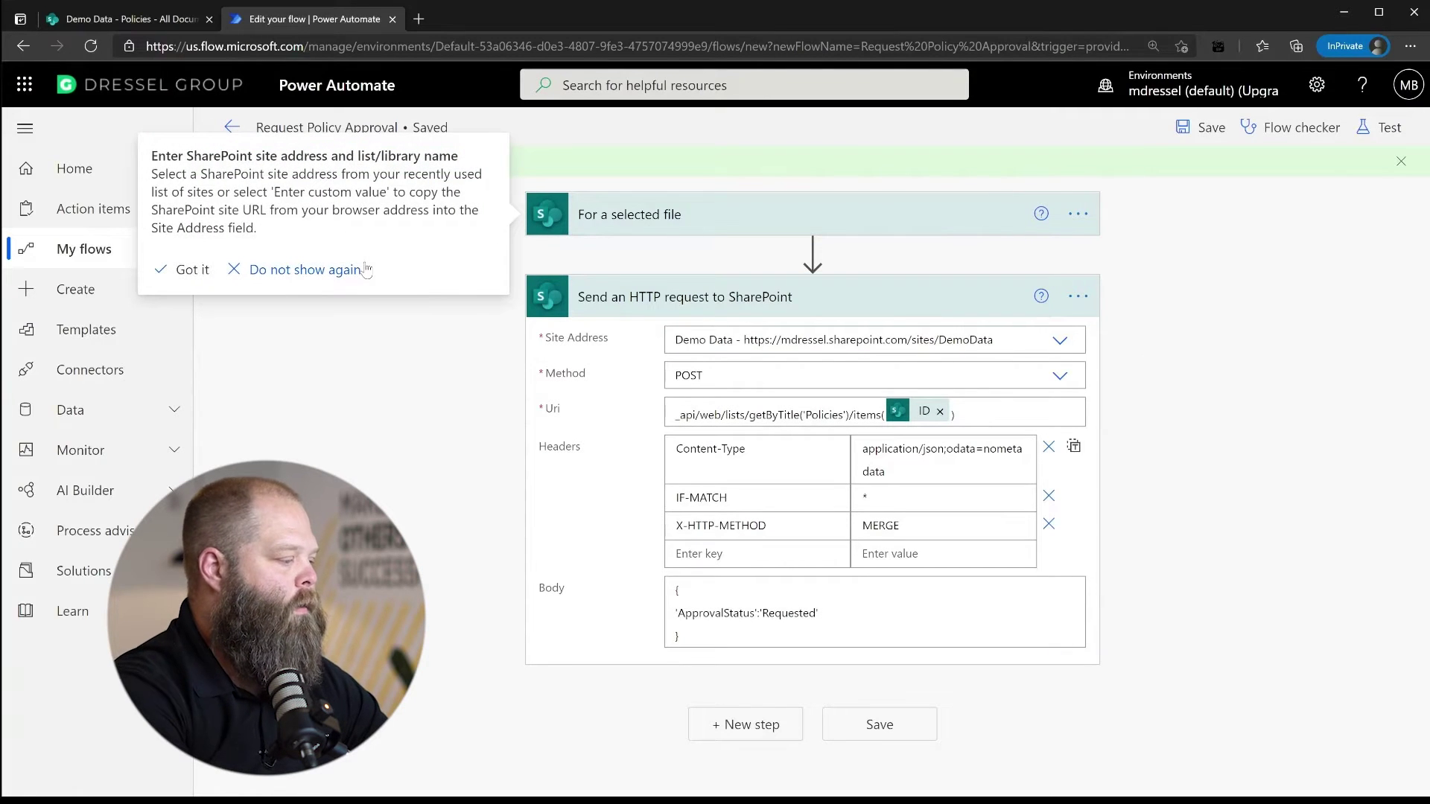
{"action": "left_click", "coordinate": [305, 270]}
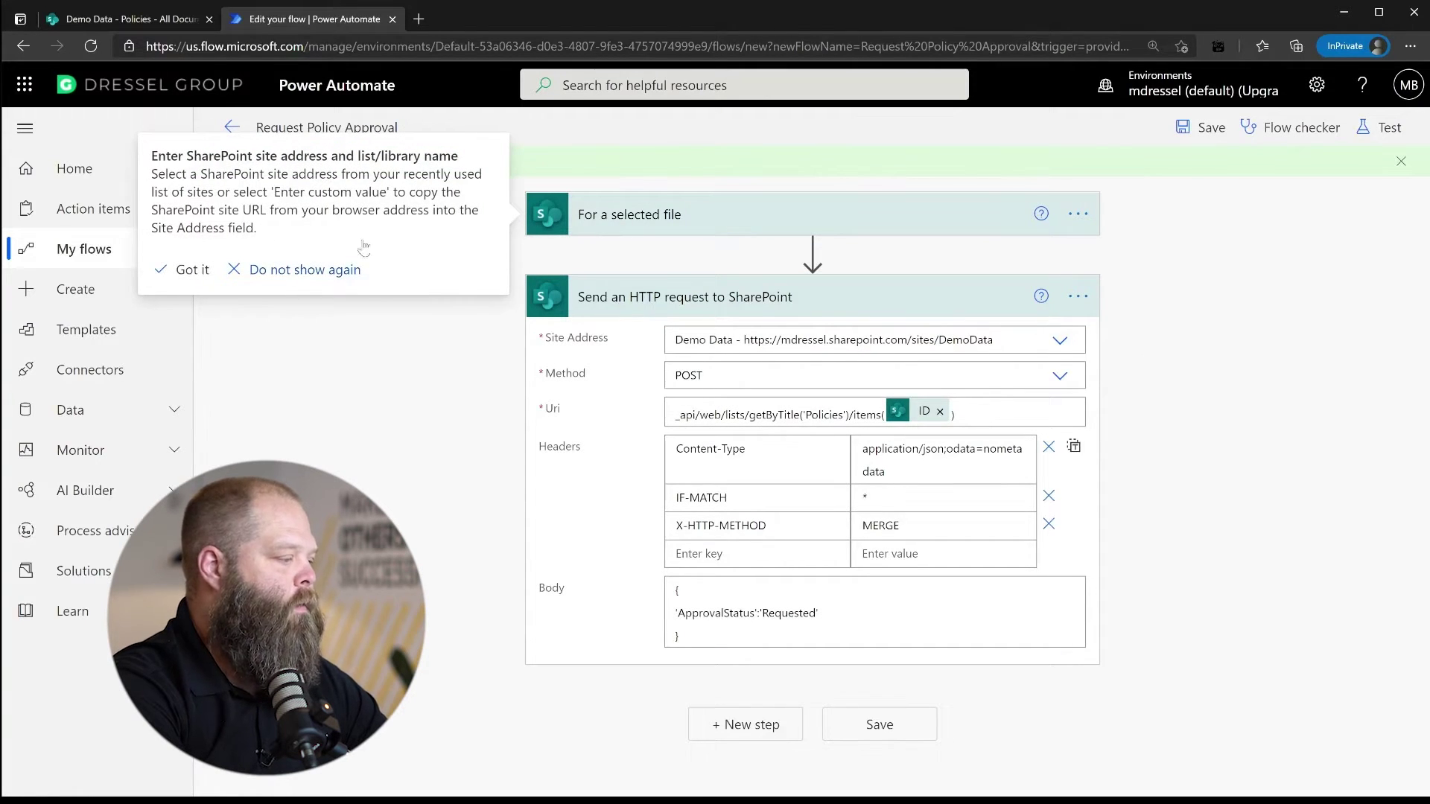
Refresh the Policies library and show the first document's Automate options, now listing Request Policy Approval
{"action": "left_click", "coordinate": [145, 20]}
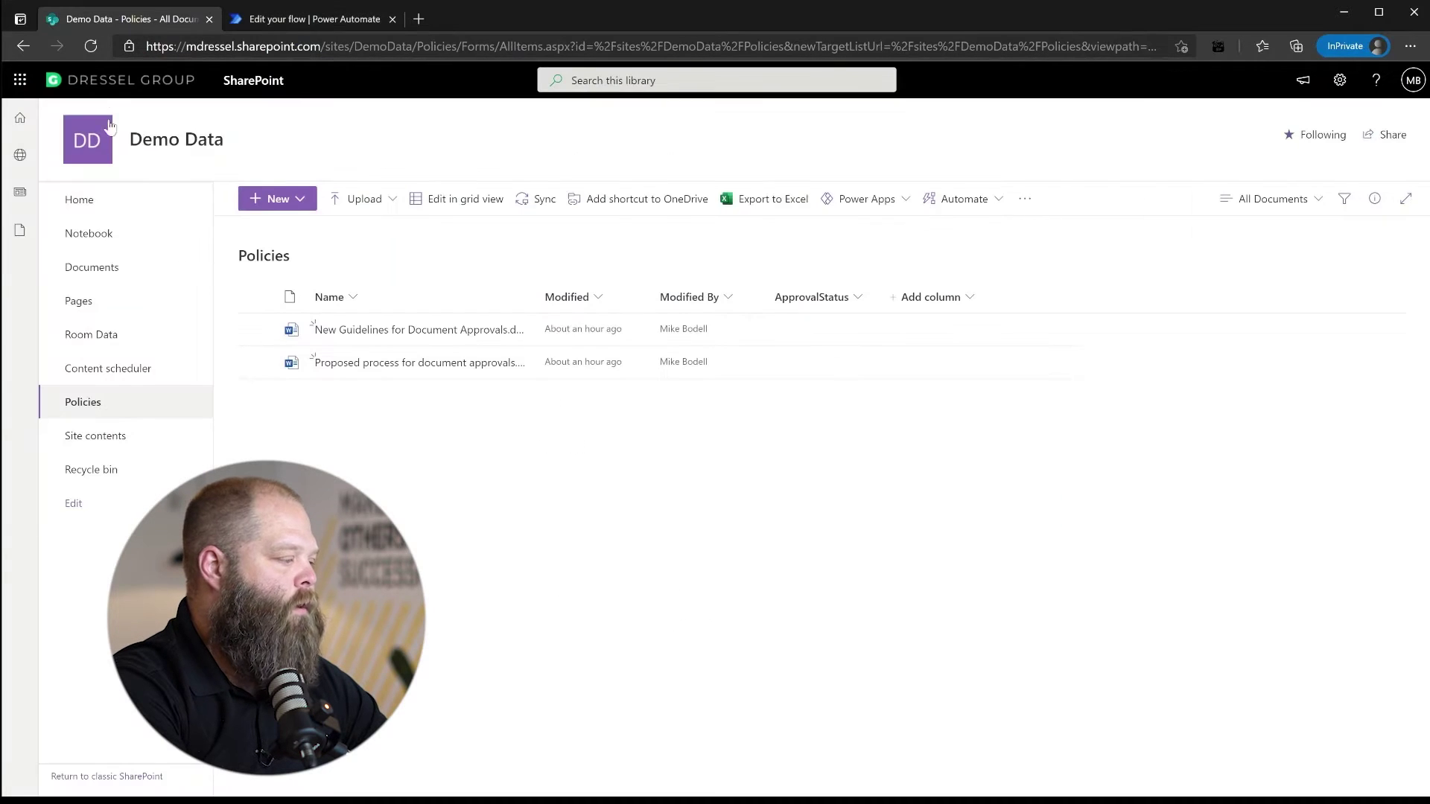
{"action": "left_click", "coordinate": [89, 45]}
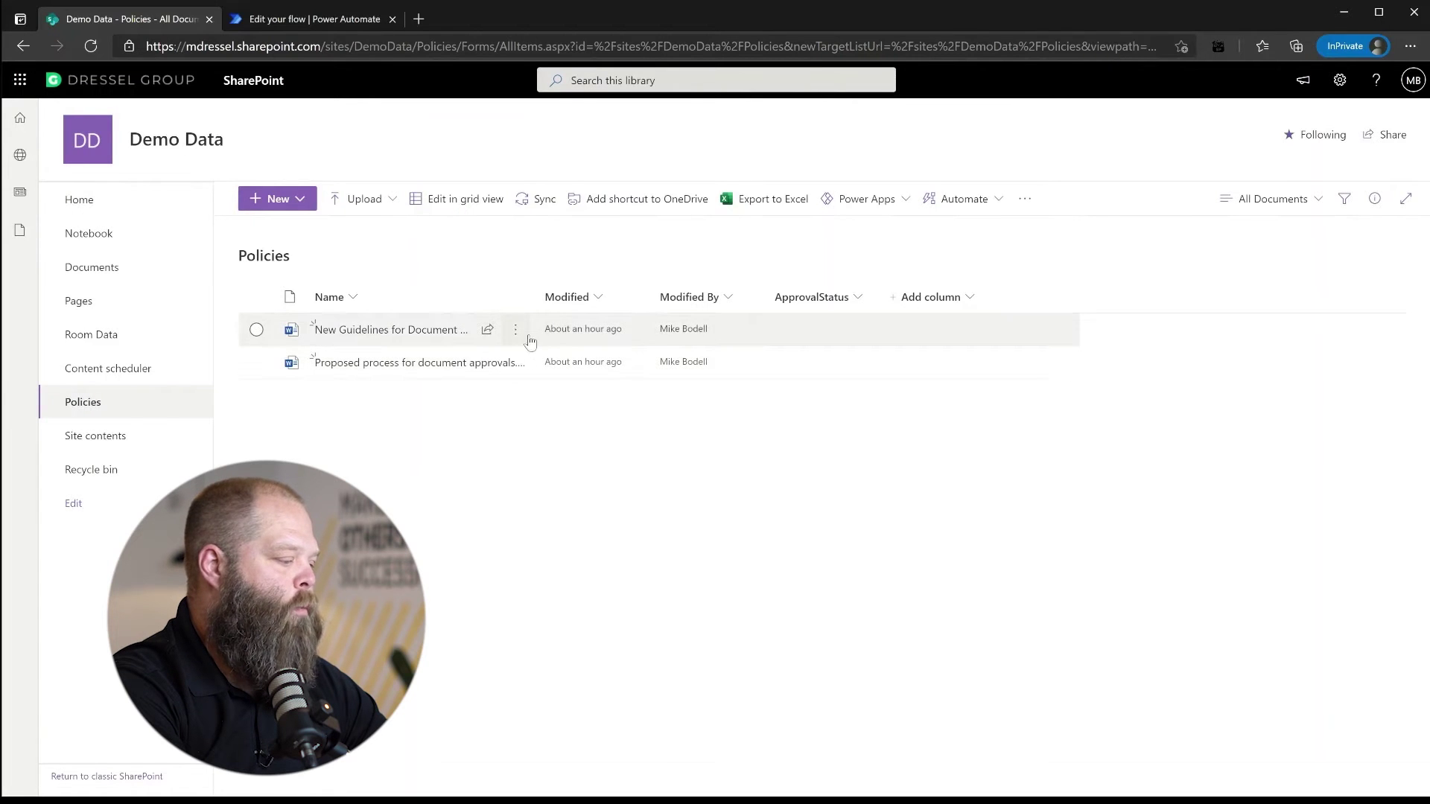
{"action": "left_click", "coordinate": [519, 336]}
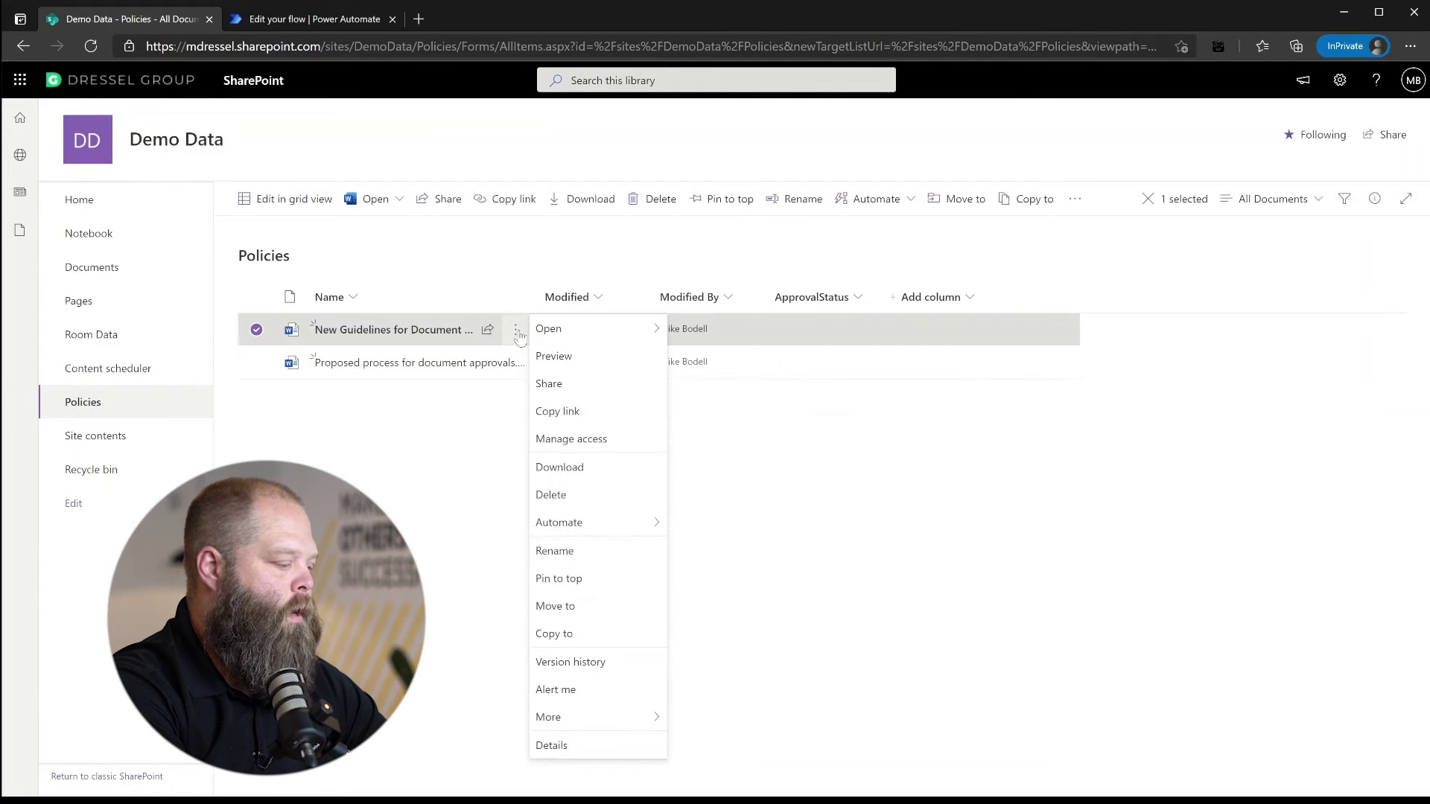
{"action": "mouse_move", "coordinate": [580, 530]}
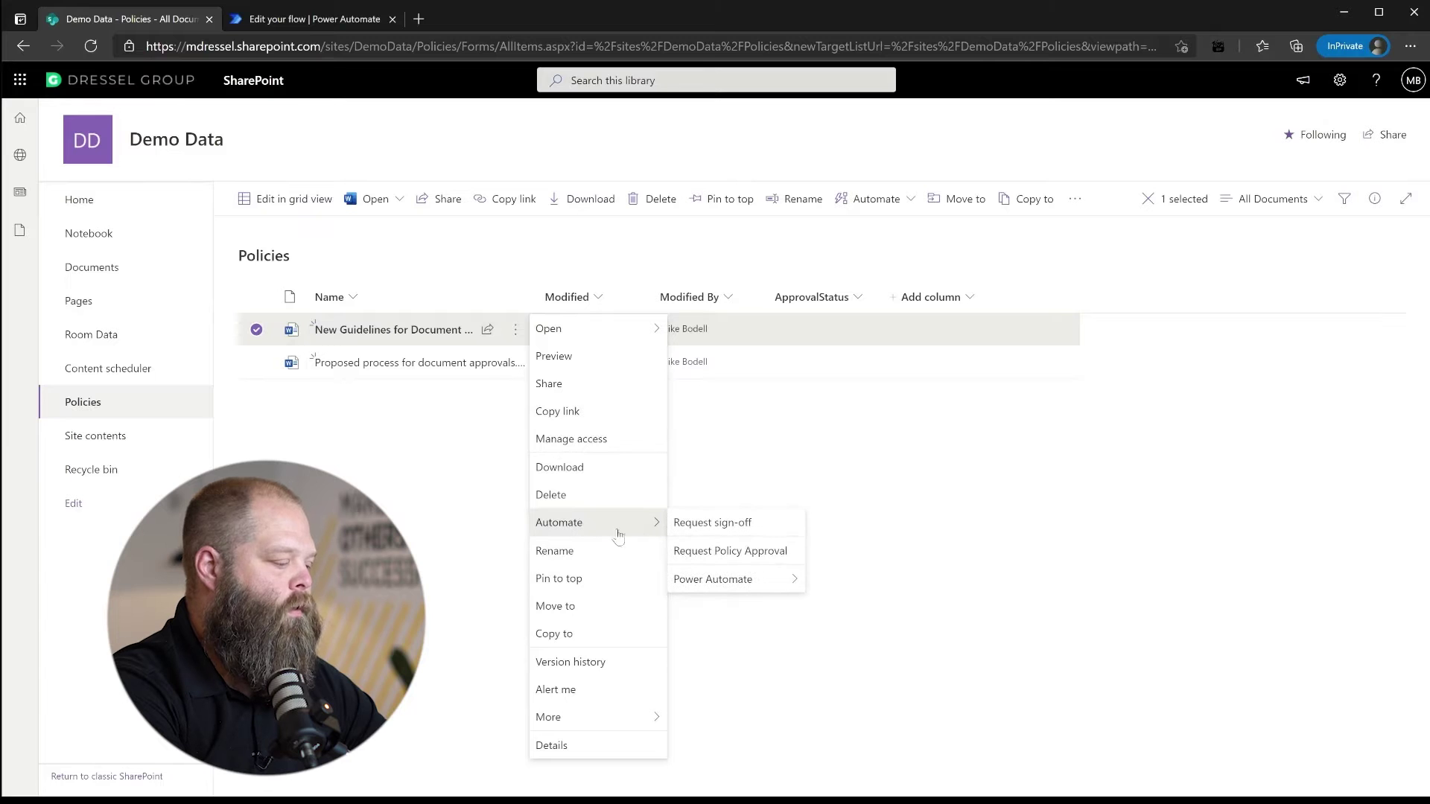
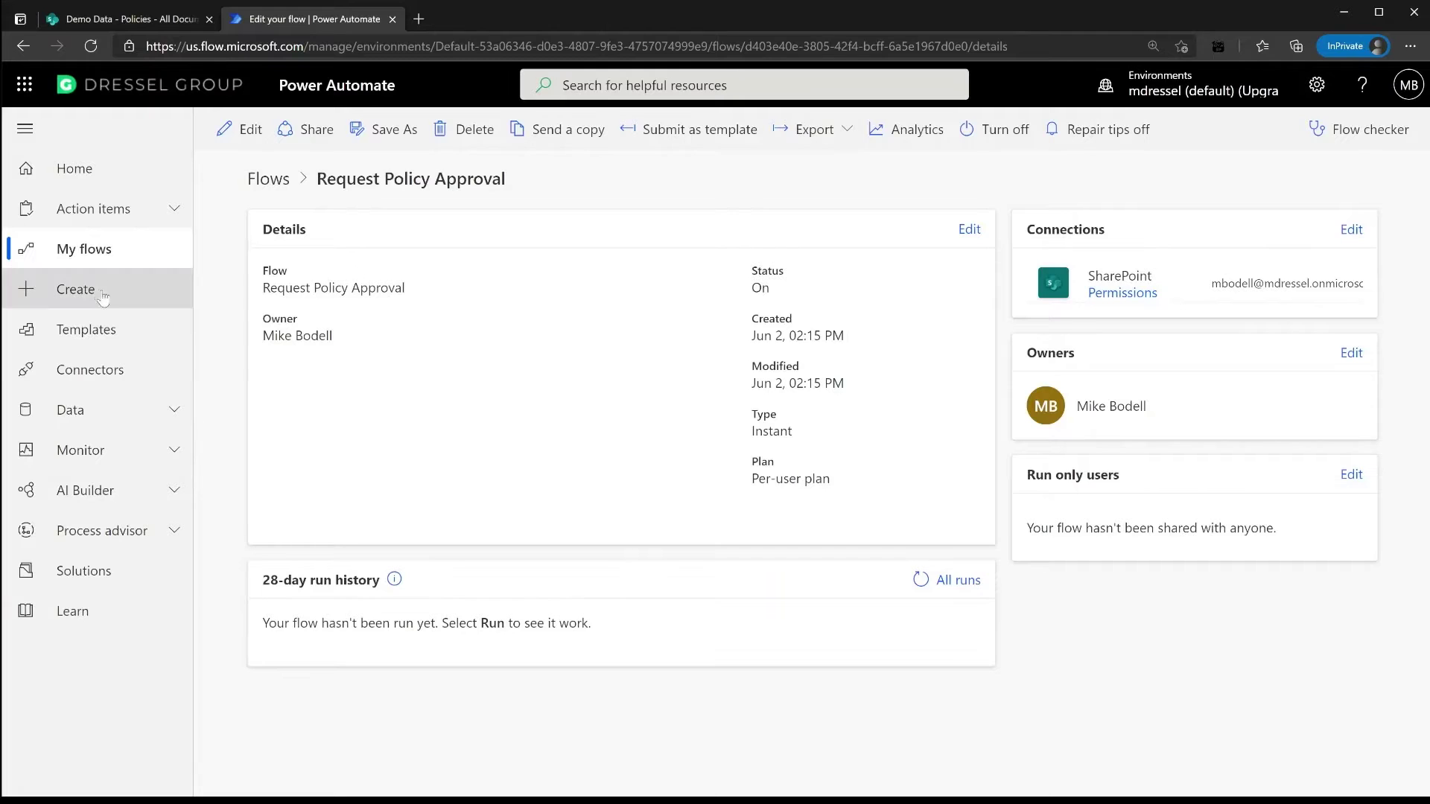
Start a new blank automated cloud flow from My flows
{"action": "left_click", "coordinate": [74, 253]}
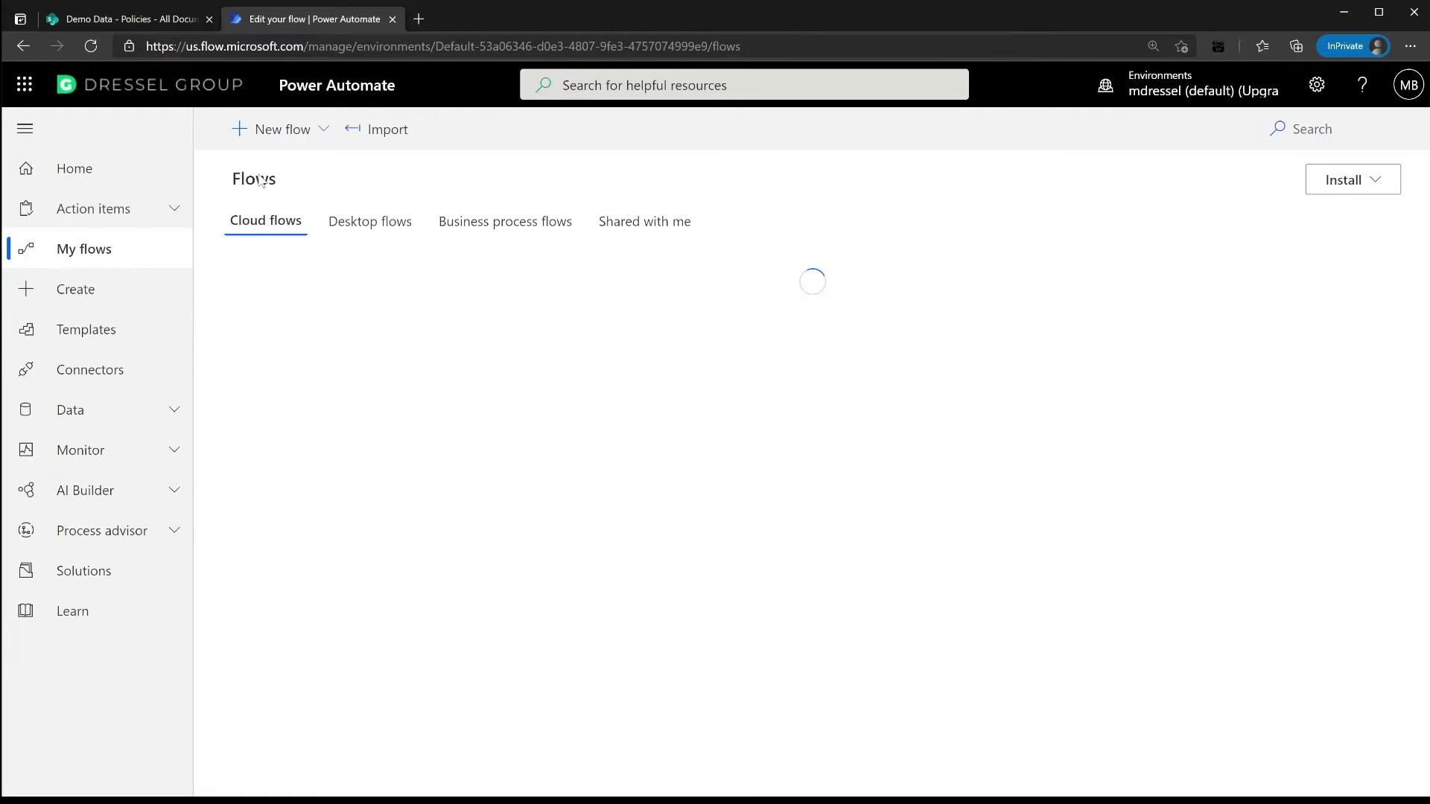
{"action": "left_click", "coordinate": [323, 133]}
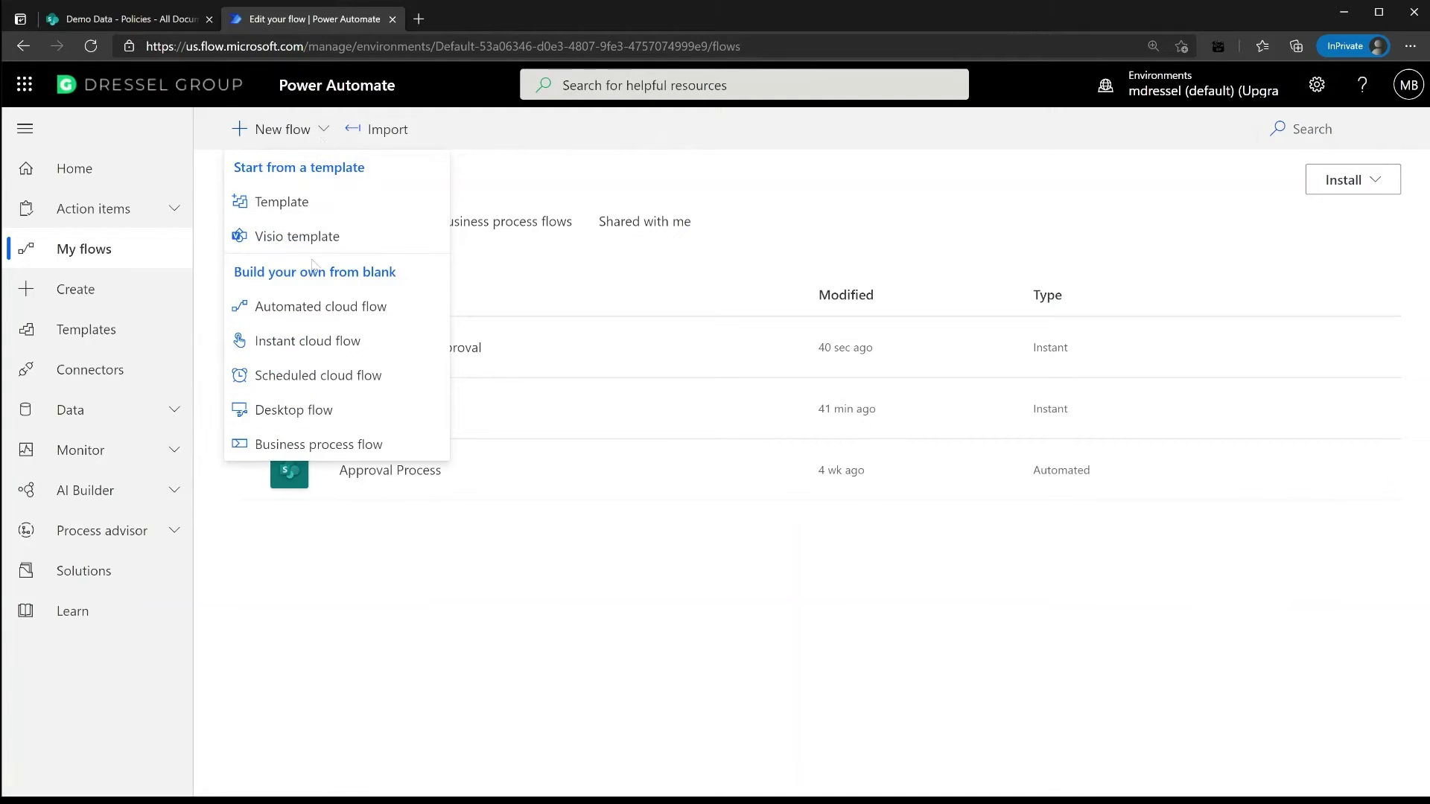
{"action": "left_click", "coordinate": [305, 307]}
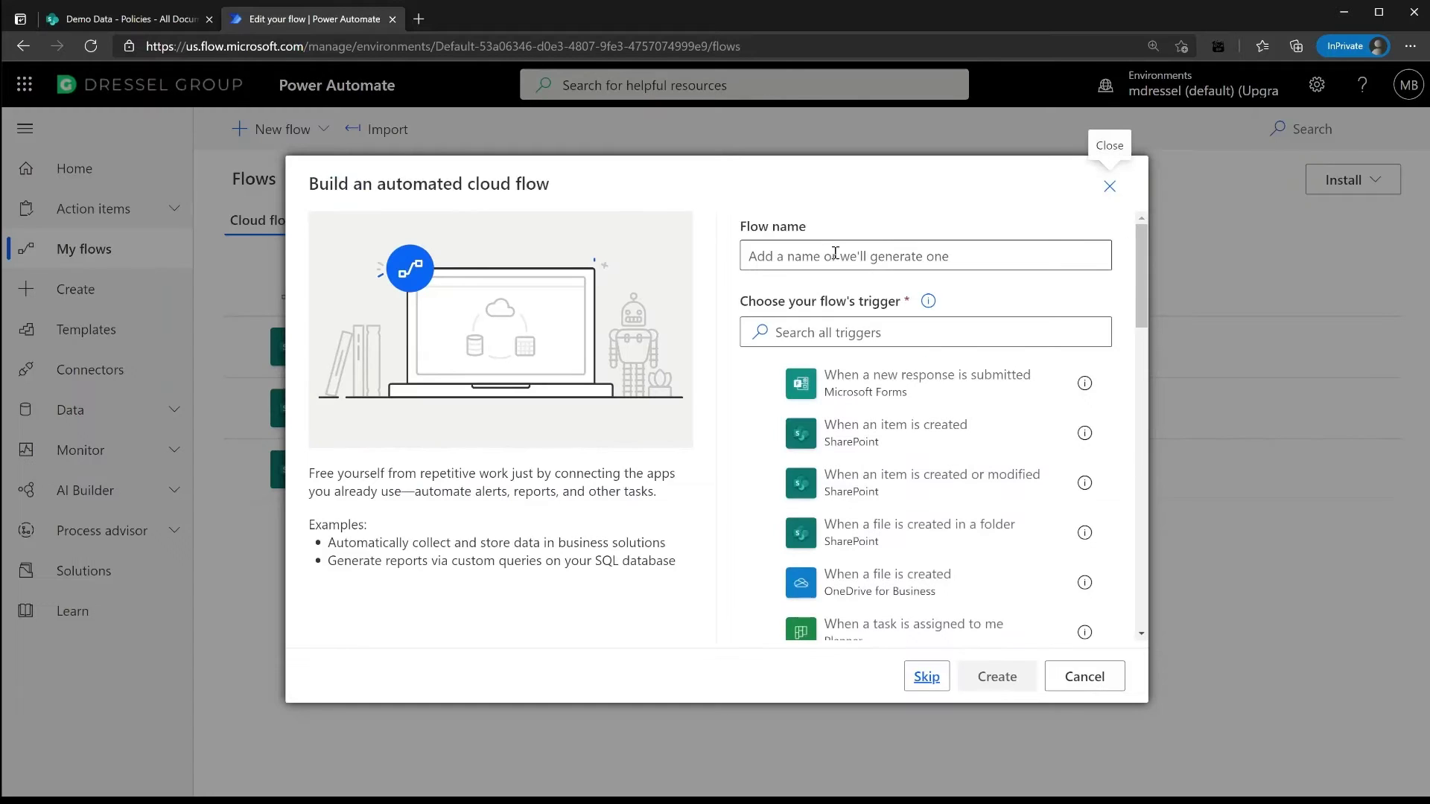
Create it as 'Policy Approval' with the SharePoint 'When an item or a file is modified' trigger
{"action": "left_click", "coordinate": [896, 257]}
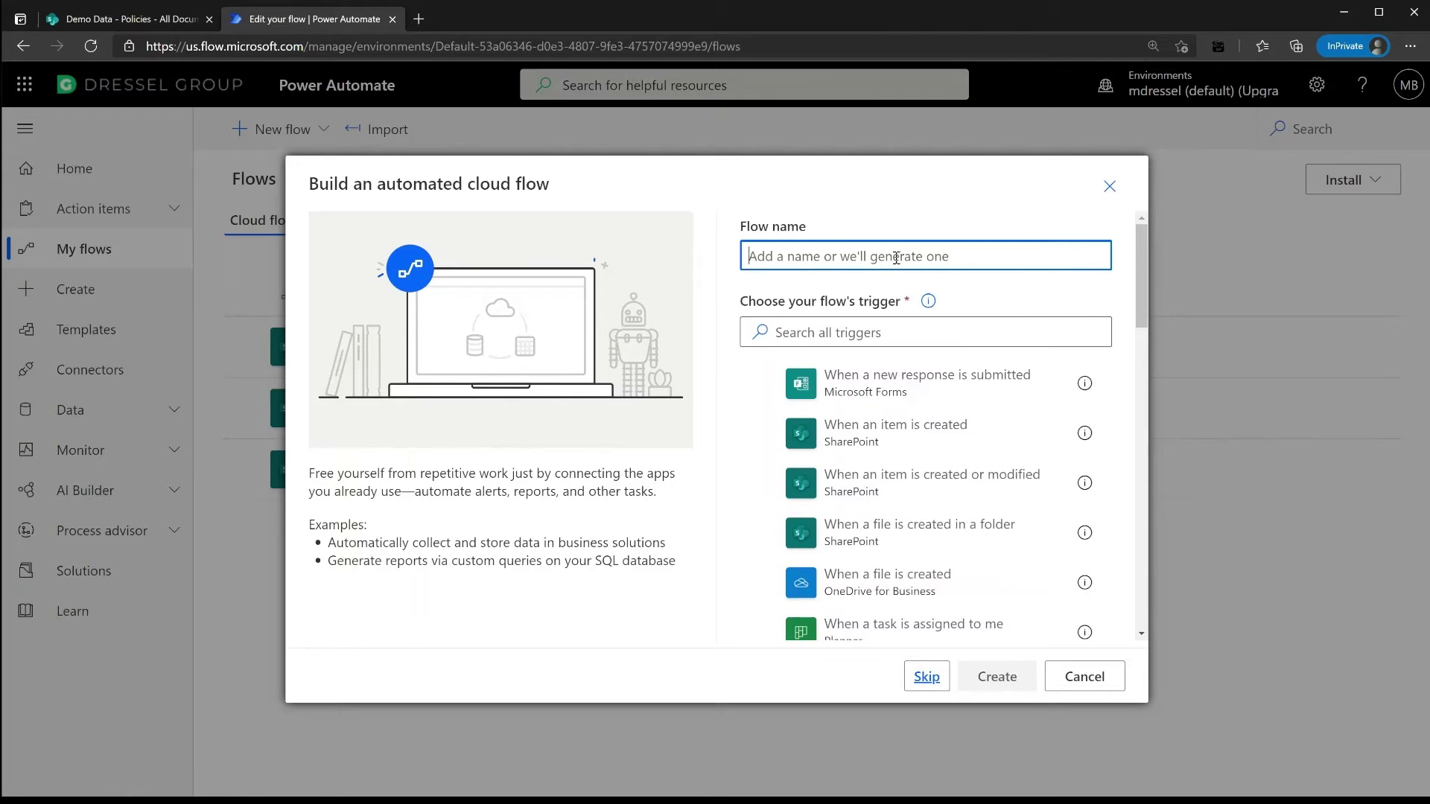
{"action": "type", "text": "Policy Approval"}
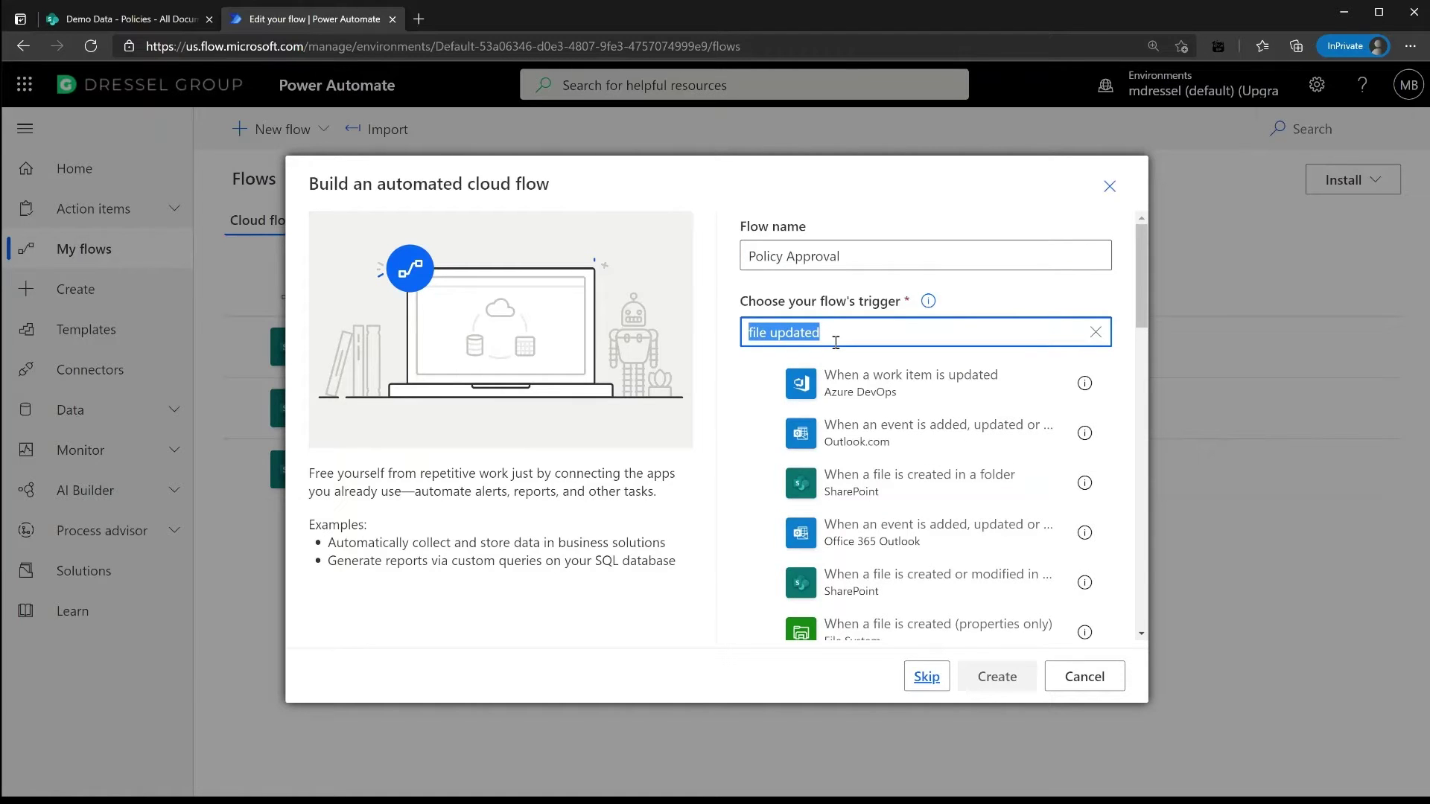
{"action": "type", "text": "item or file is mod"}
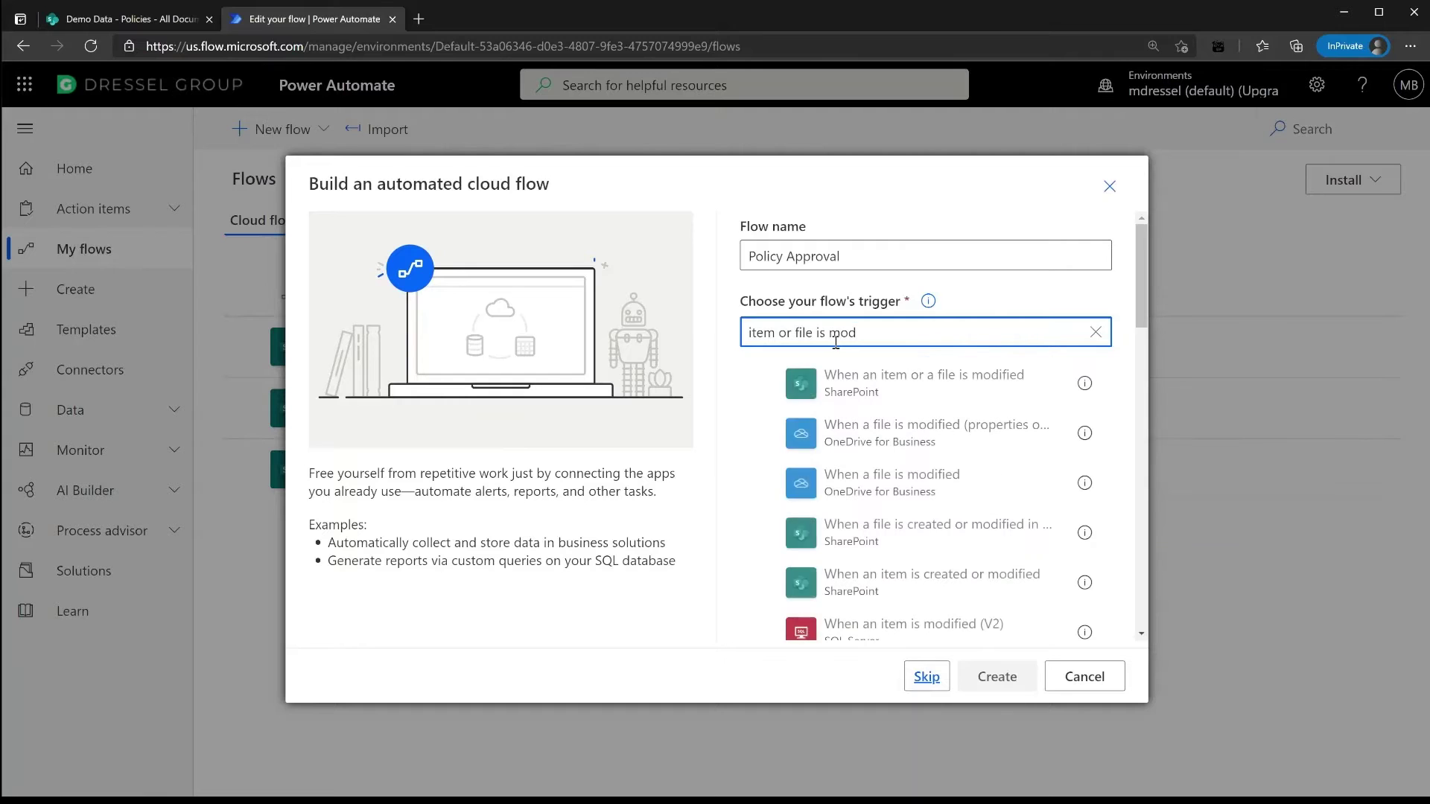
{"action": "left_click", "coordinate": [890, 385]}
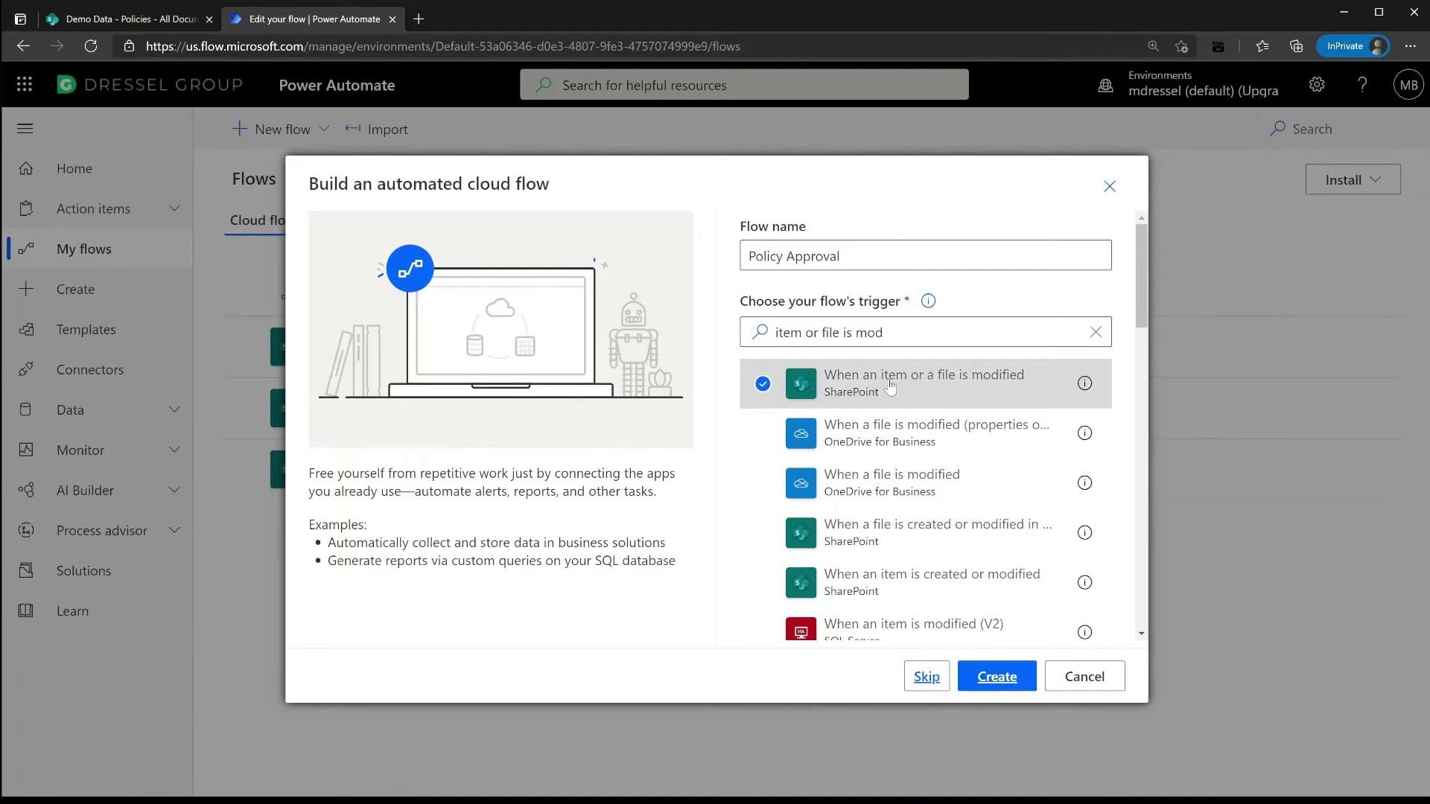
{"action": "left_click", "coordinate": [996, 677]}
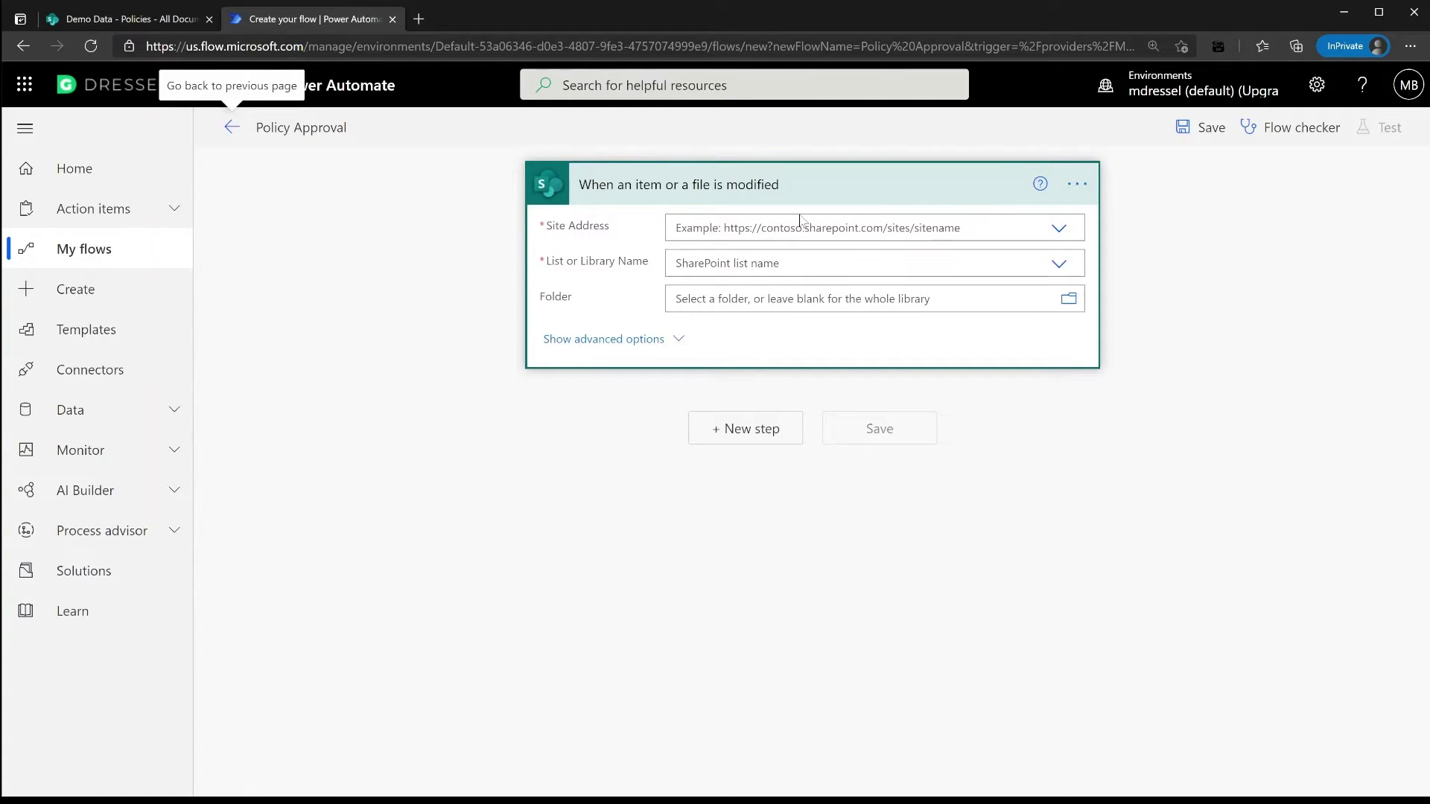
Set the trigger's Site Address to Demo Data and its library to Policies
{"action": "left_click", "coordinate": [1060, 229]}
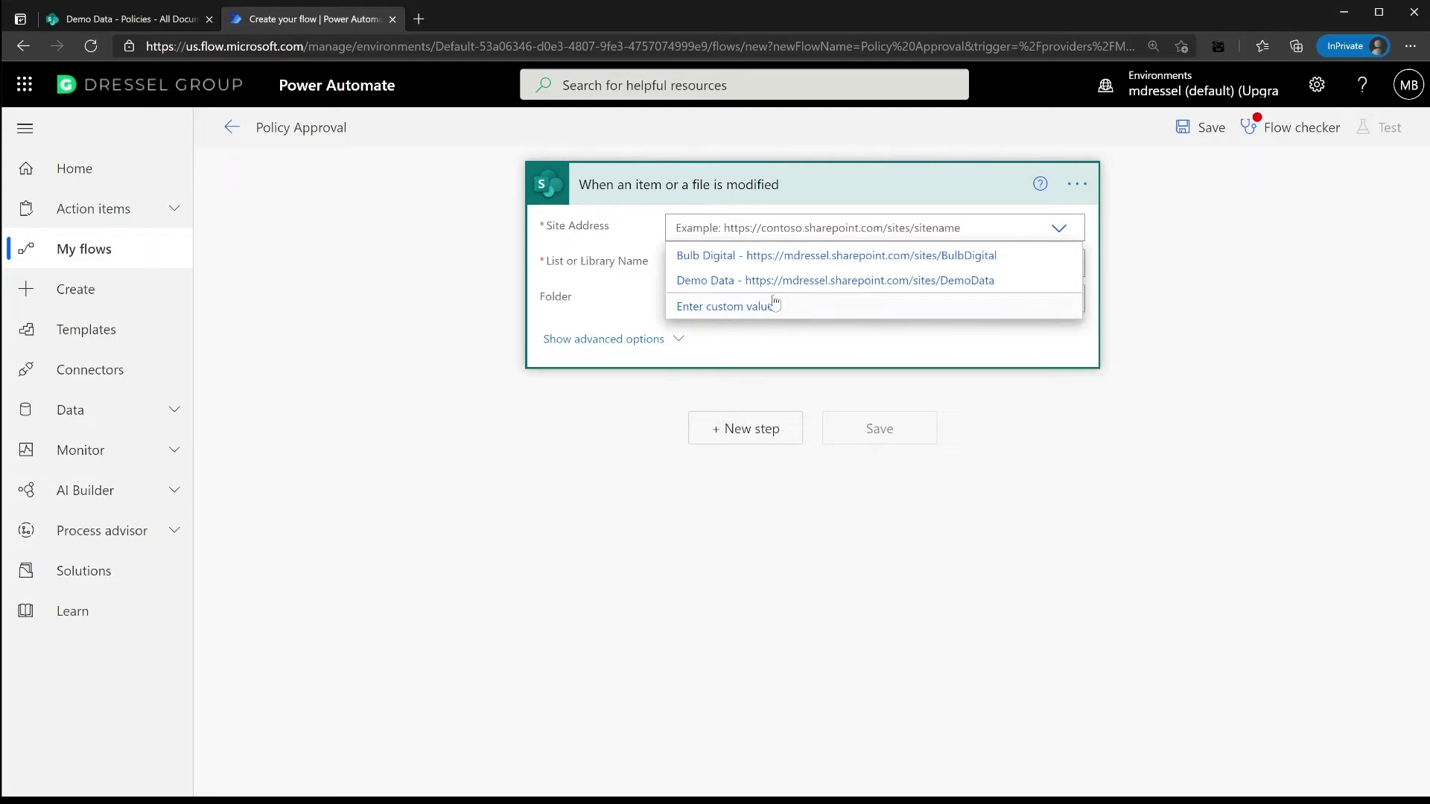
{"action": "left_click", "coordinate": [760, 283]}
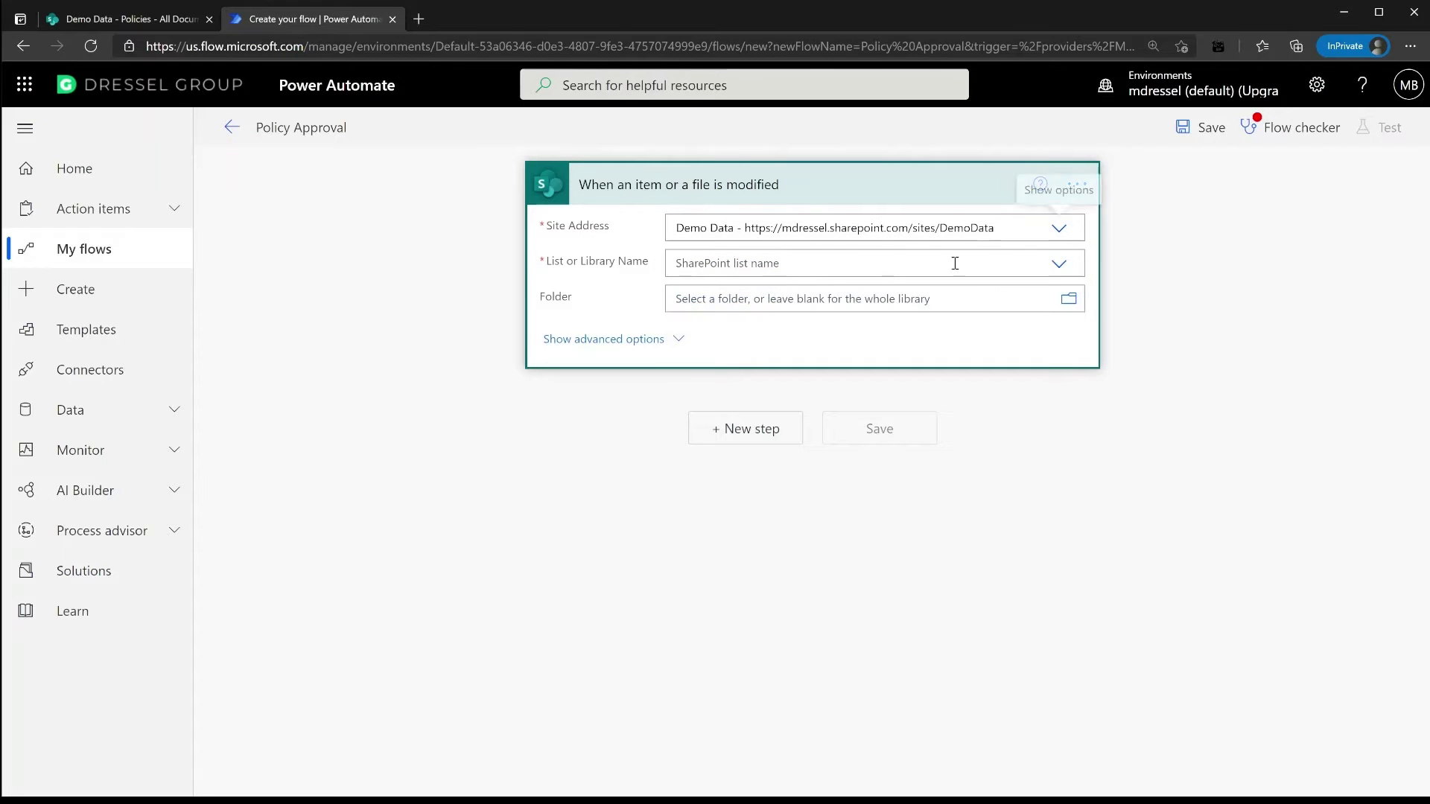
{"action": "left_click", "coordinate": [1063, 265]}
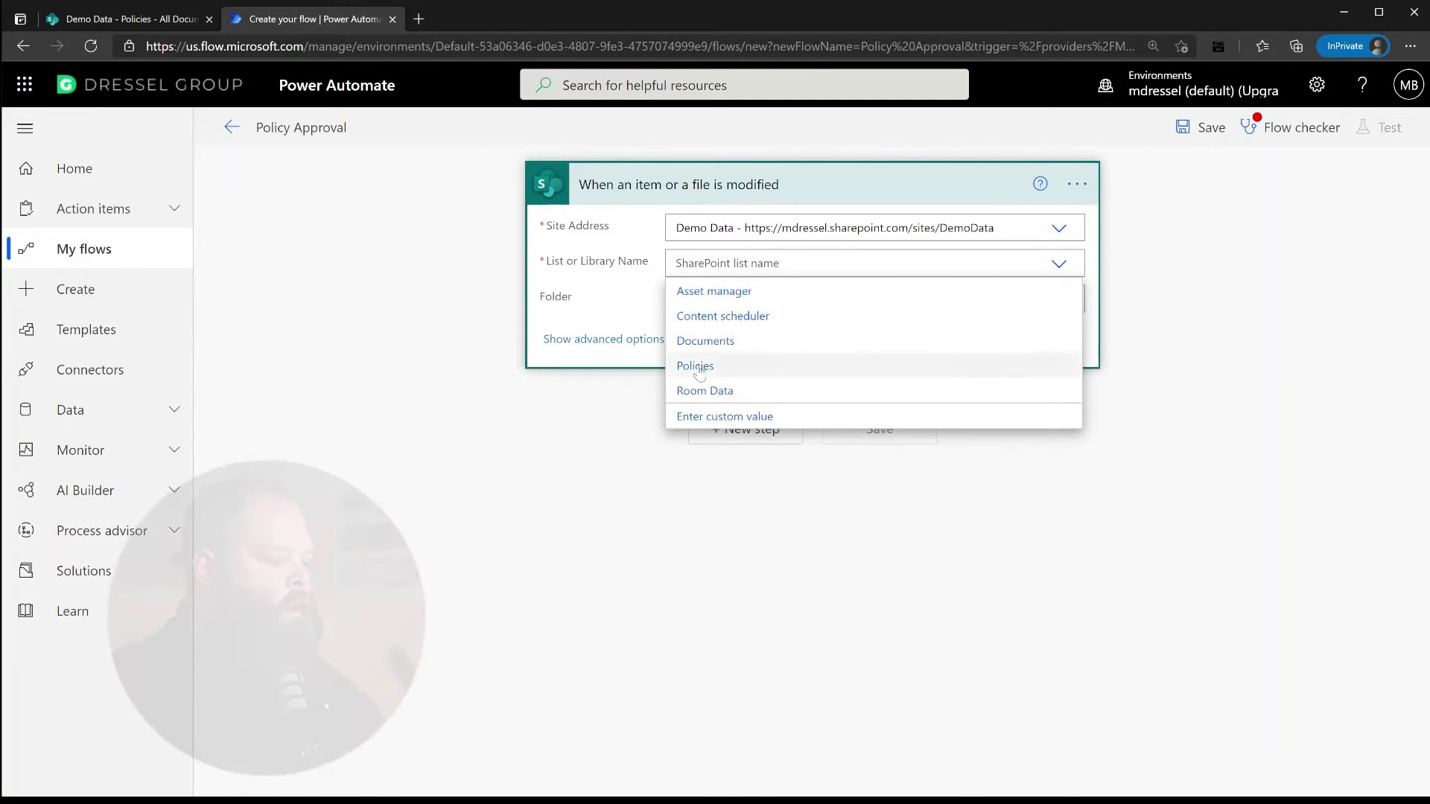
{"action": "left_click", "coordinate": [698, 368]}
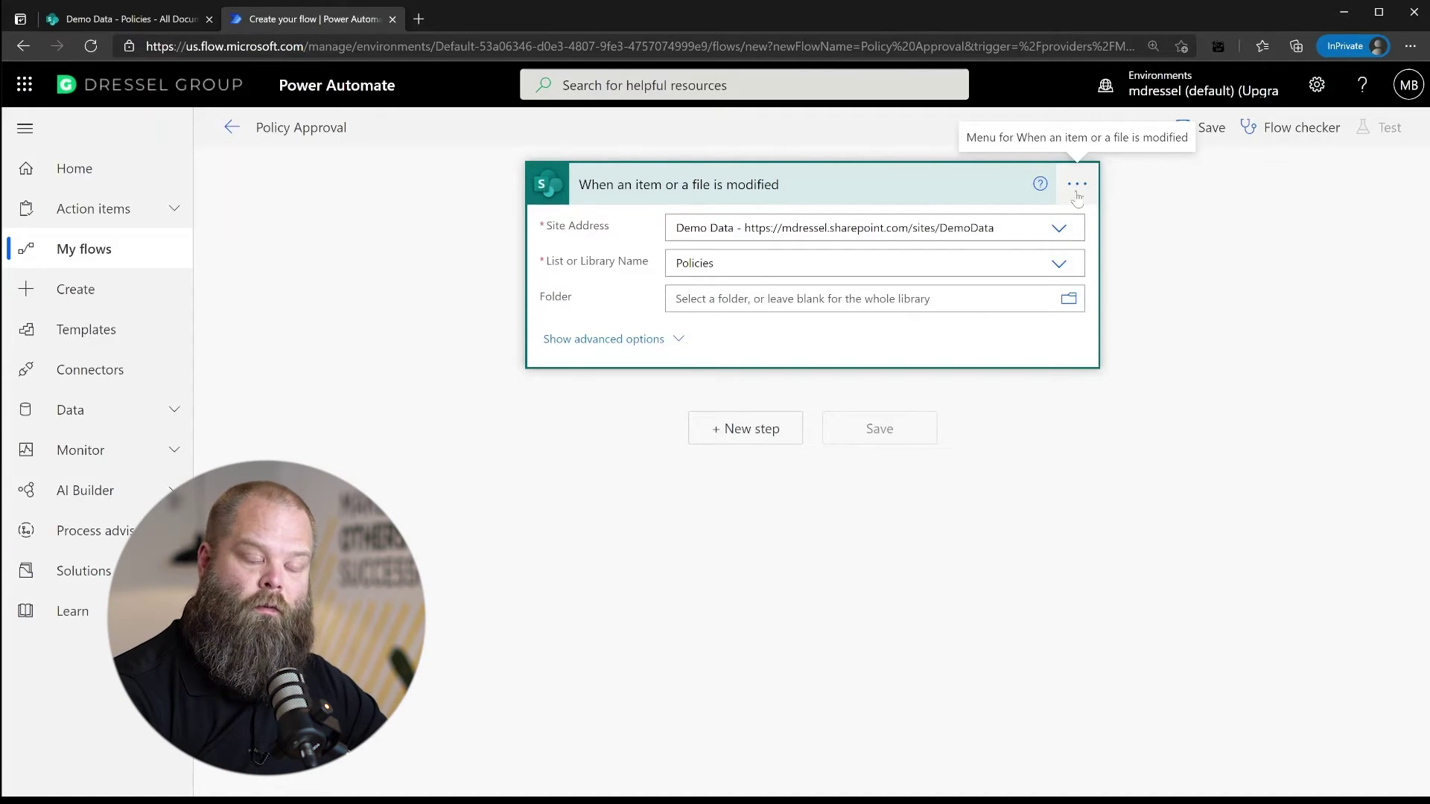
Paste a trigger condition in the trigger settings so it fires only when ApprovalStatus is 'Requested'
{"action": "left_click", "coordinate": [1077, 186]}
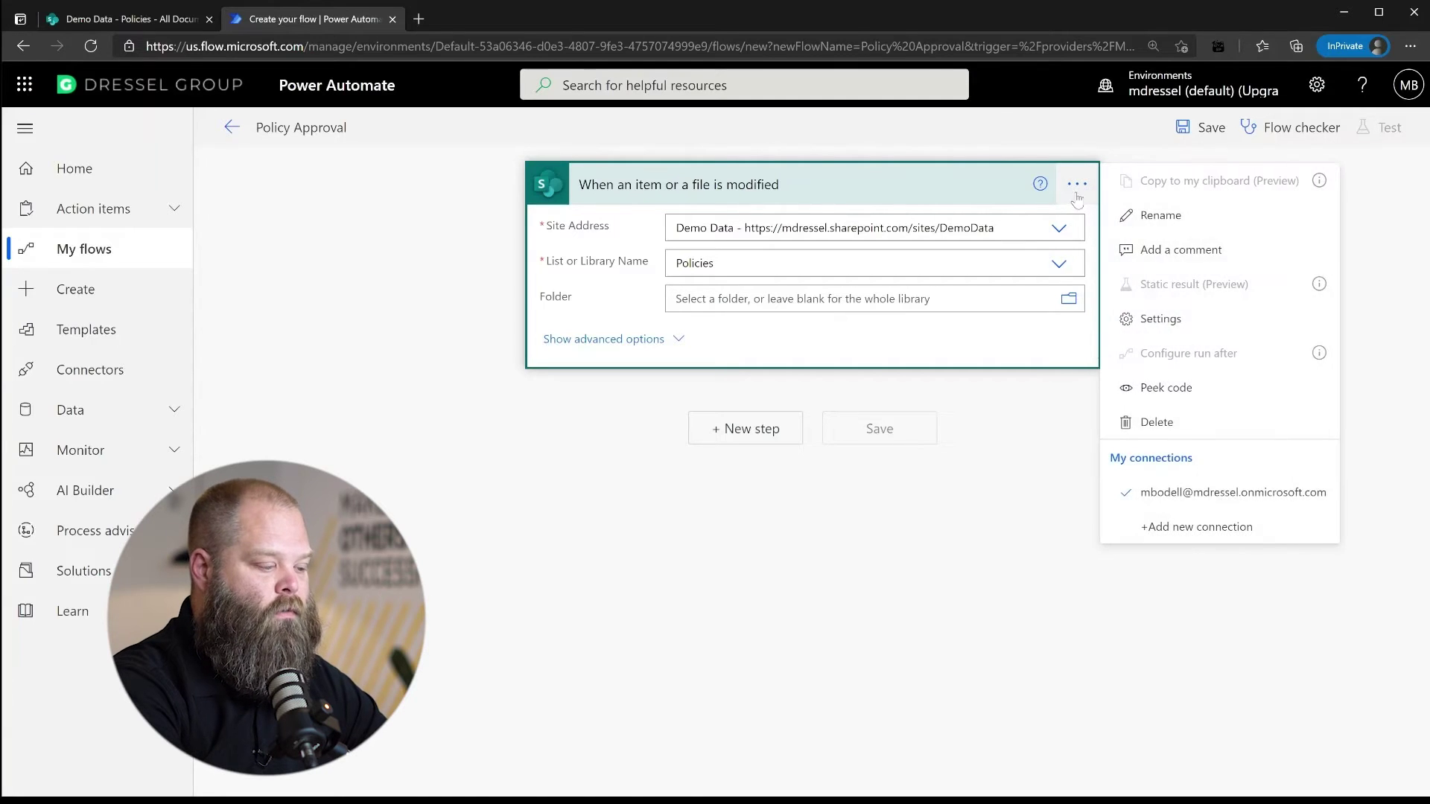
{"action": "left_click", "coordinate": [1155, 326]}
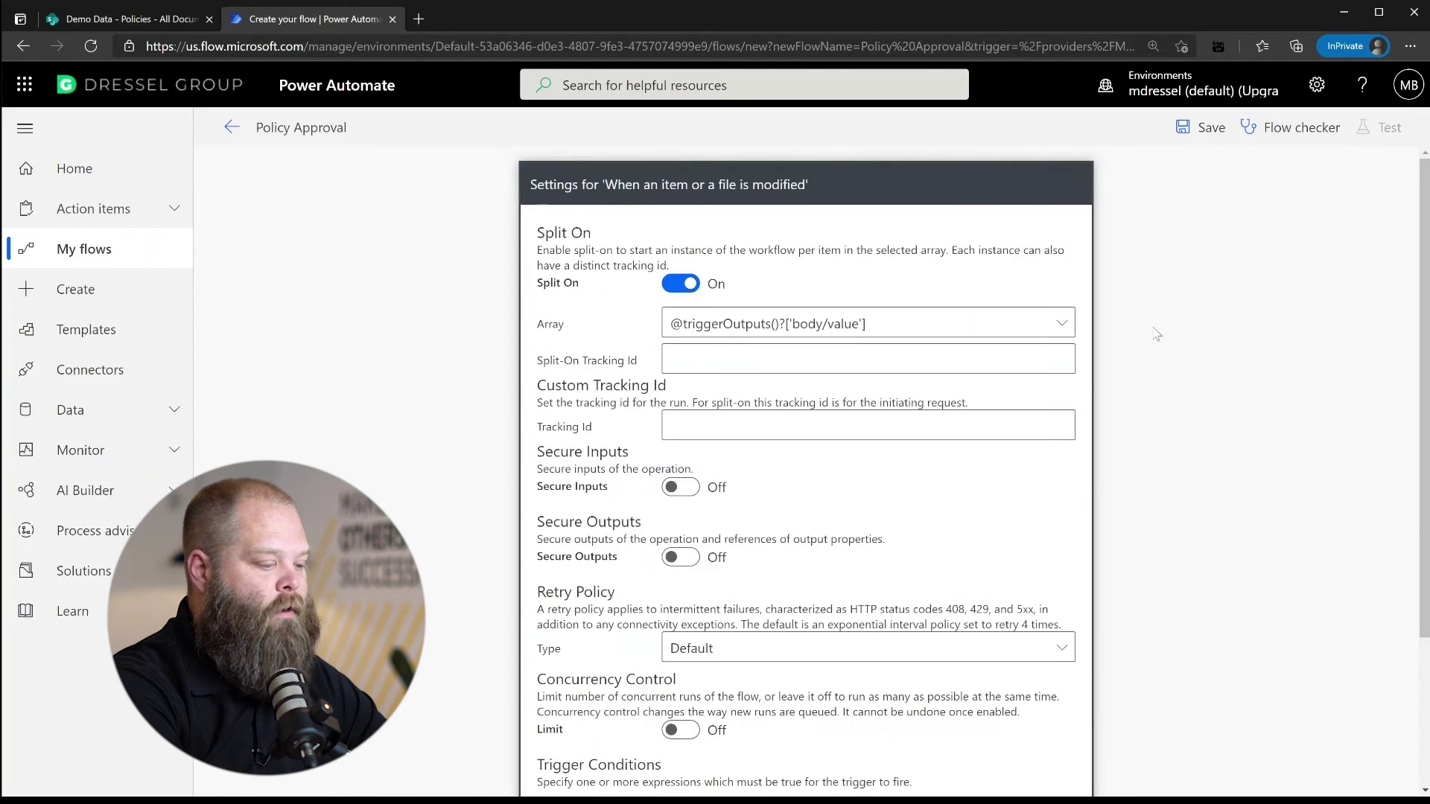
{"action": "scroll", "coordinate": [1286, 361], "scroll_direction": "down", "scroll_amount": 3}
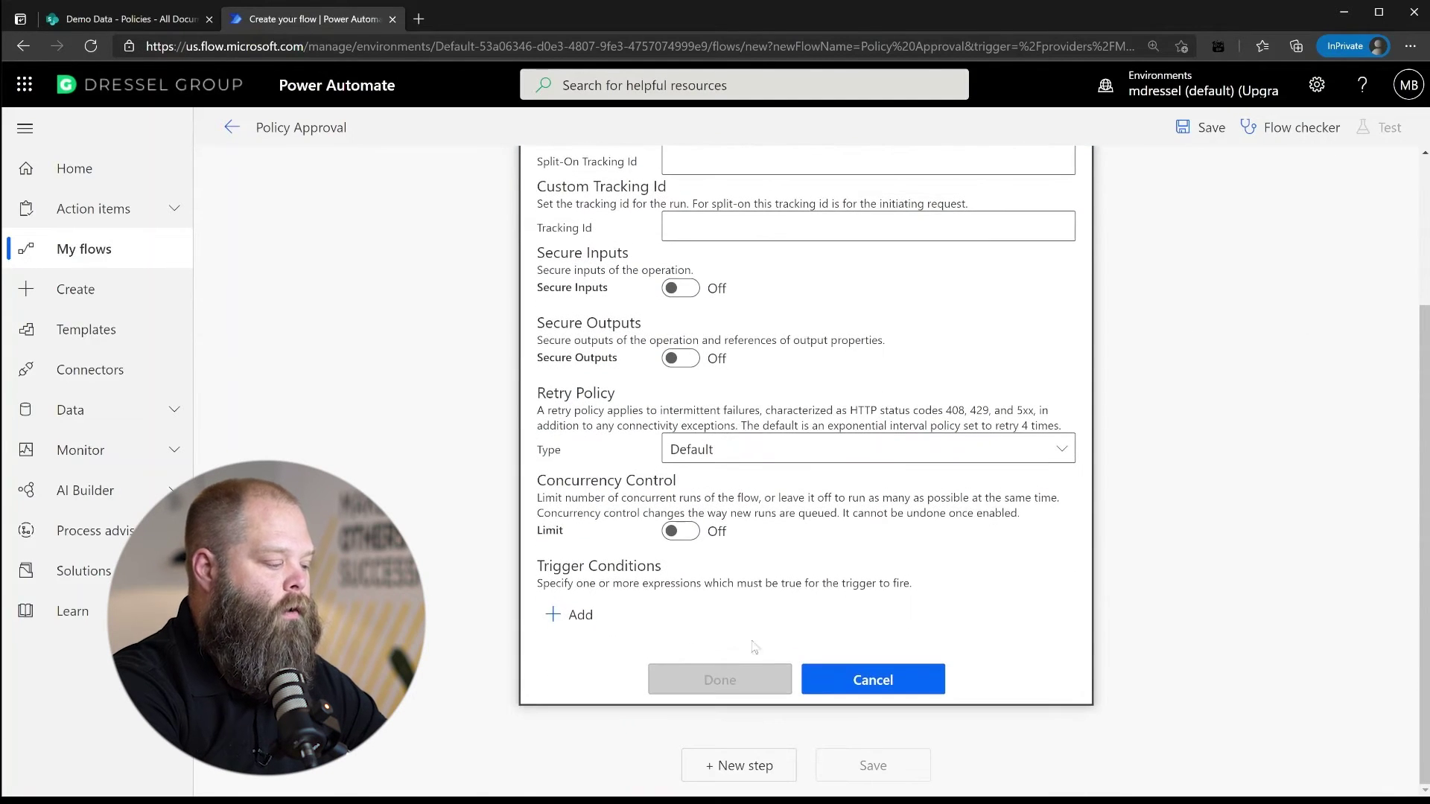
{"action": "left_click", "coordinate": [575, 616]}
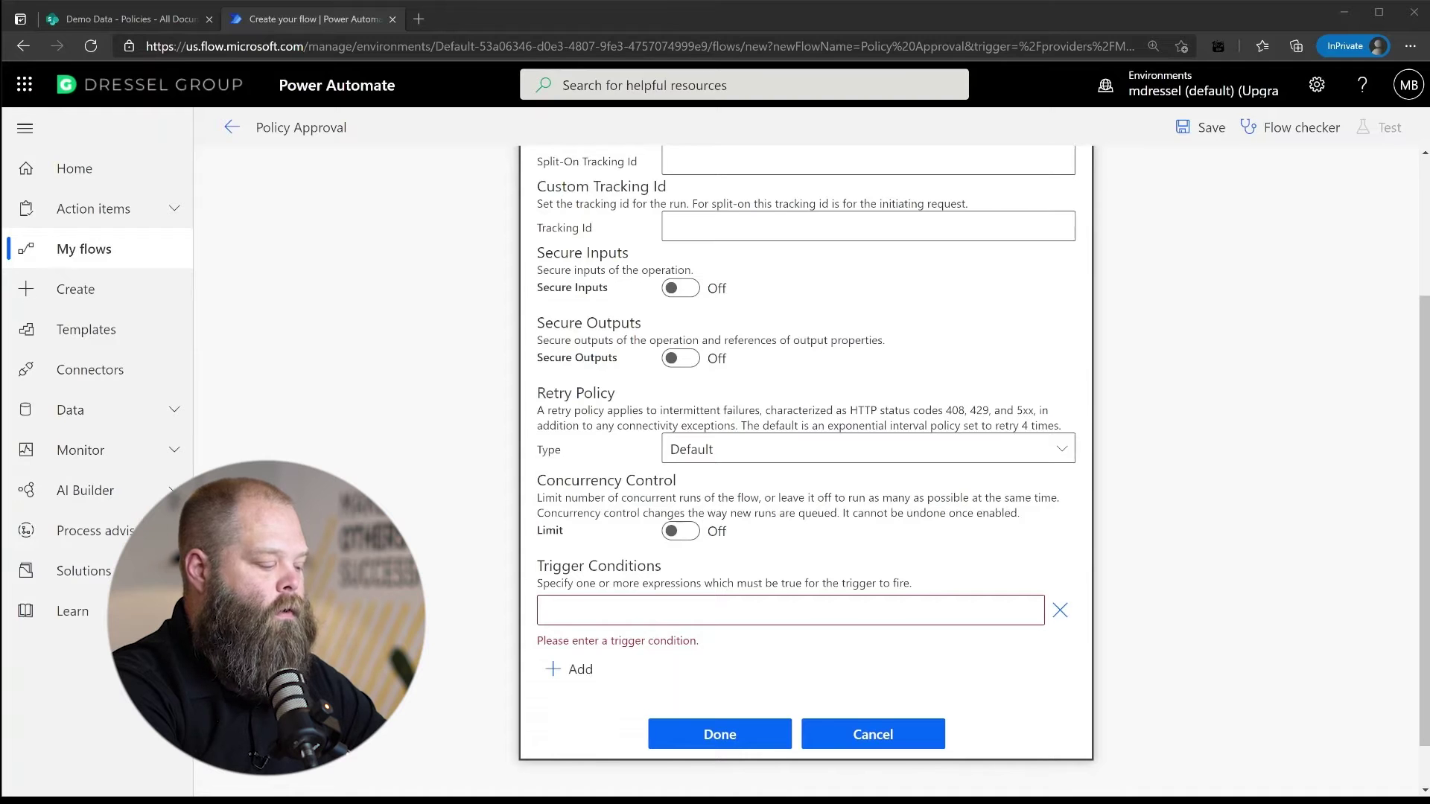
{"action": "left_click", "coordinate": [692, 616]}
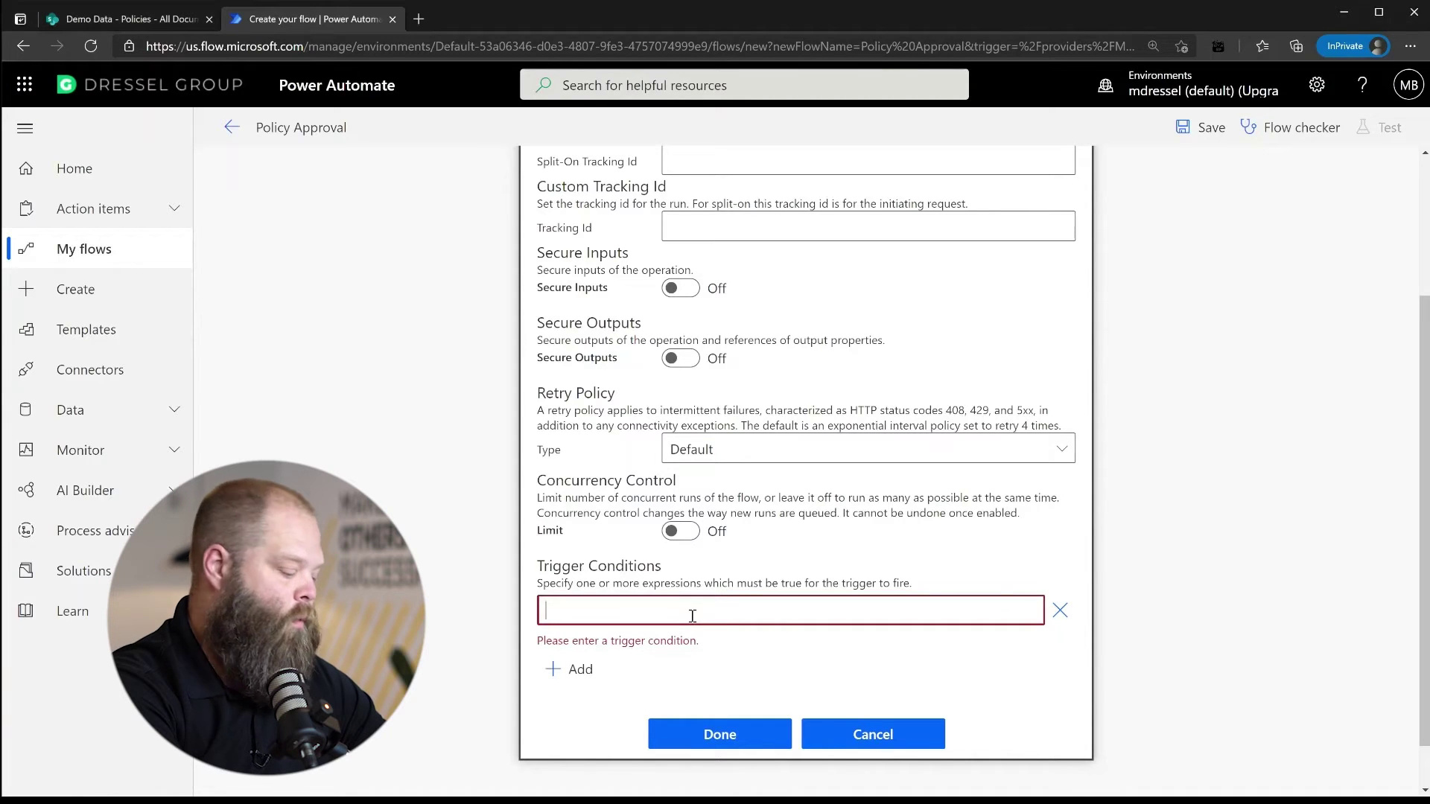
{"action": "type", "text": "@equals(triggerBody()?['ApprovalStatus'],'Requested')"}
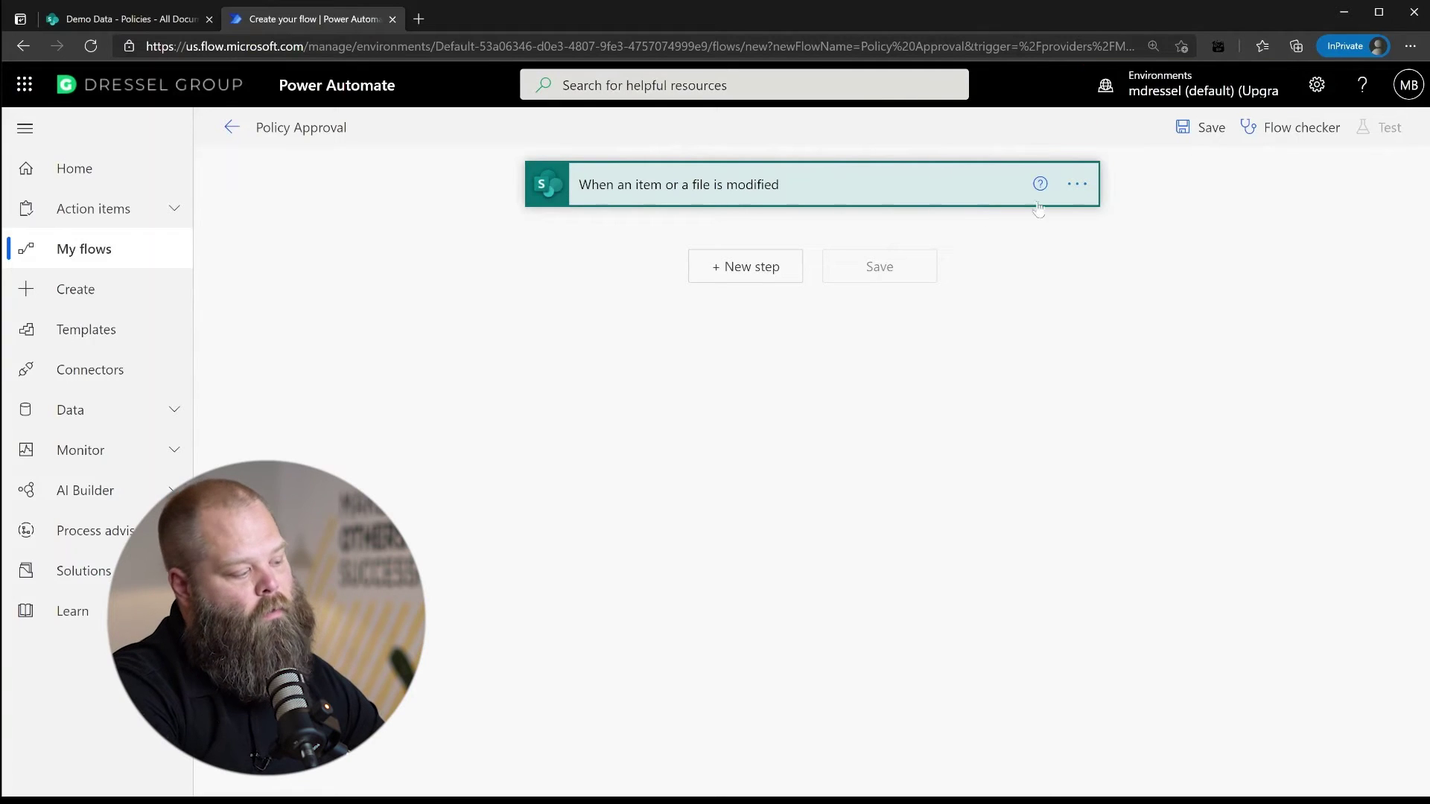
Add a Send an HTTP request to SharePoint step: Demo Data, POST, Policies item Uri with ID
{"action": "left_click", "coordinate": [762, 277]}
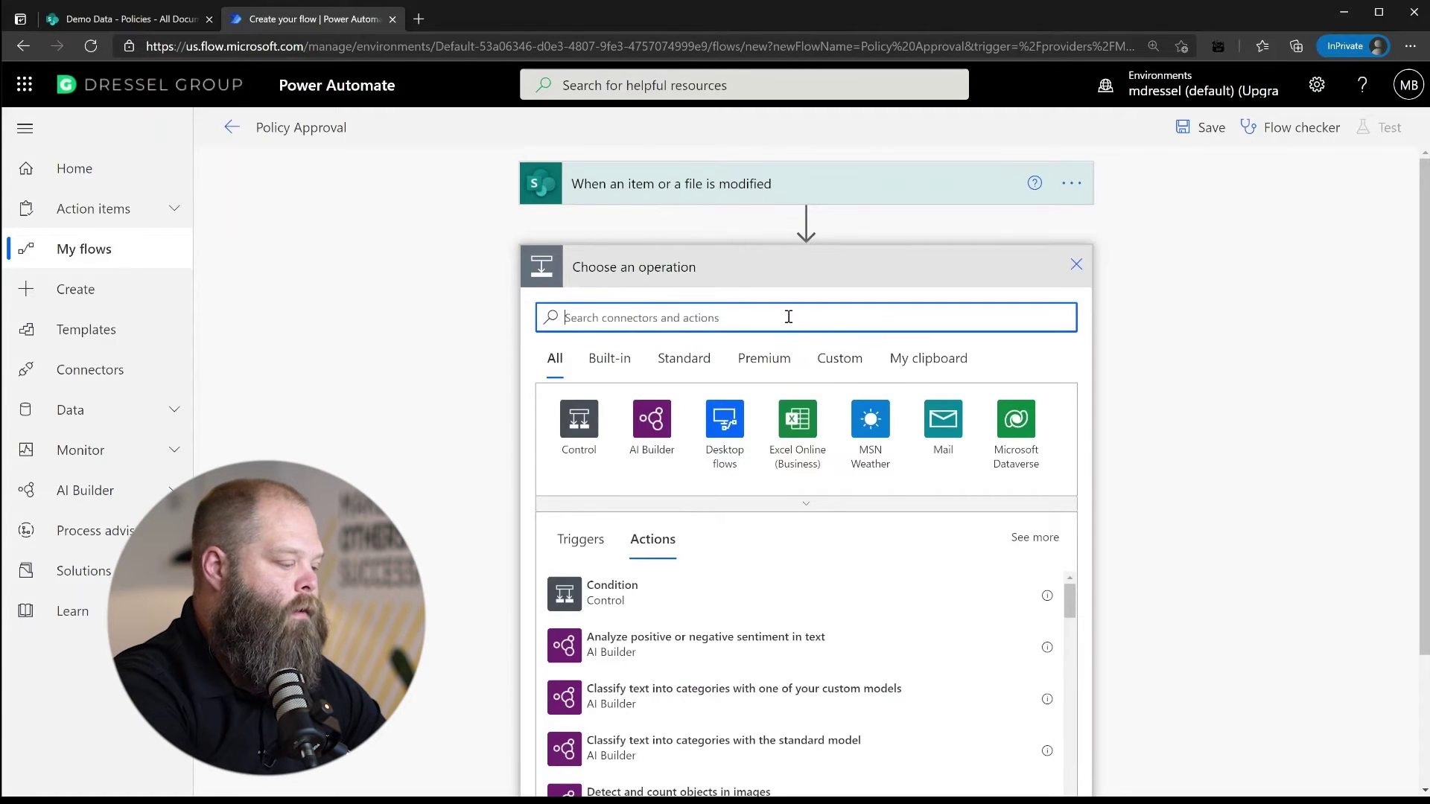
{"action": "type", "text": "http"}
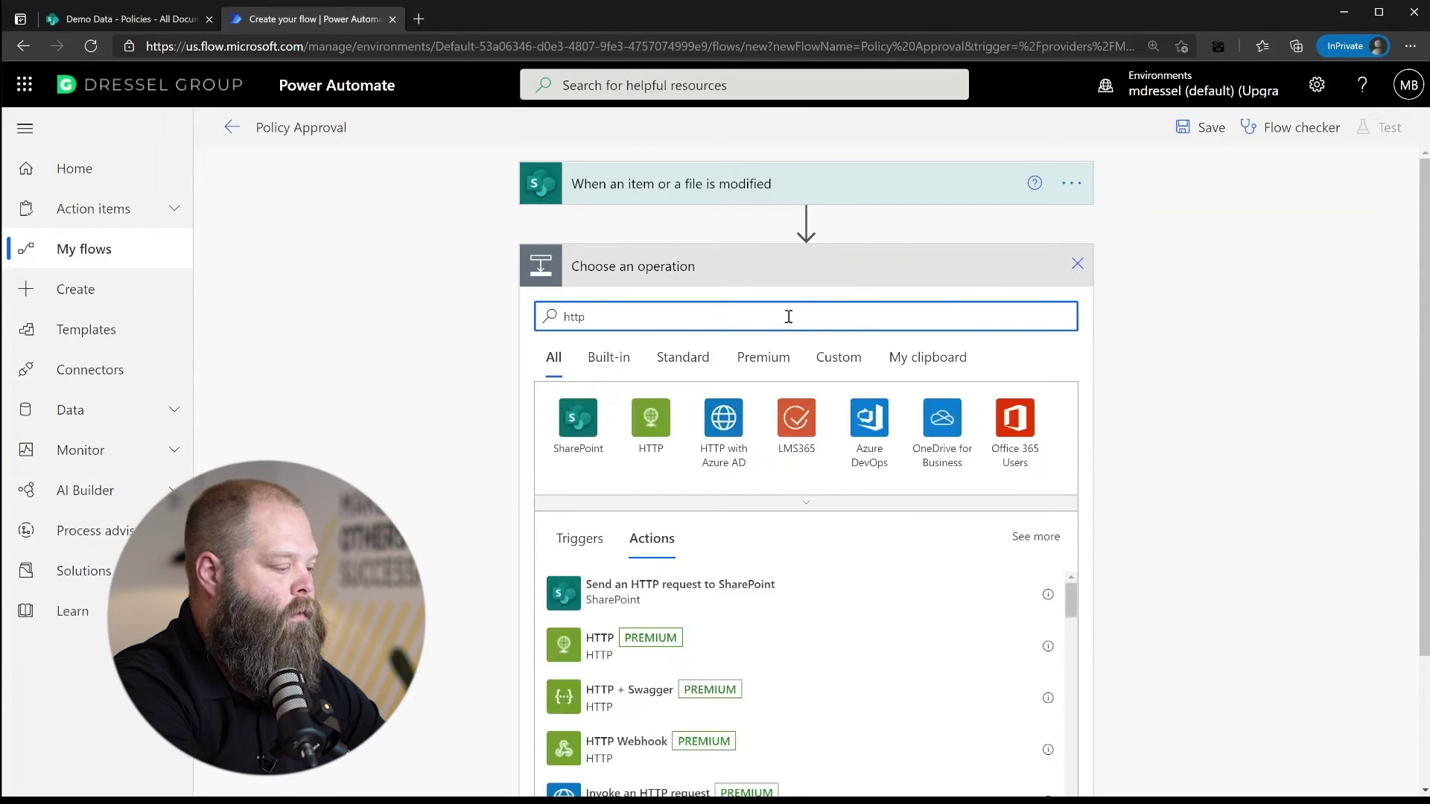
{"action": "left_click", "coordinate": [674, 601]}
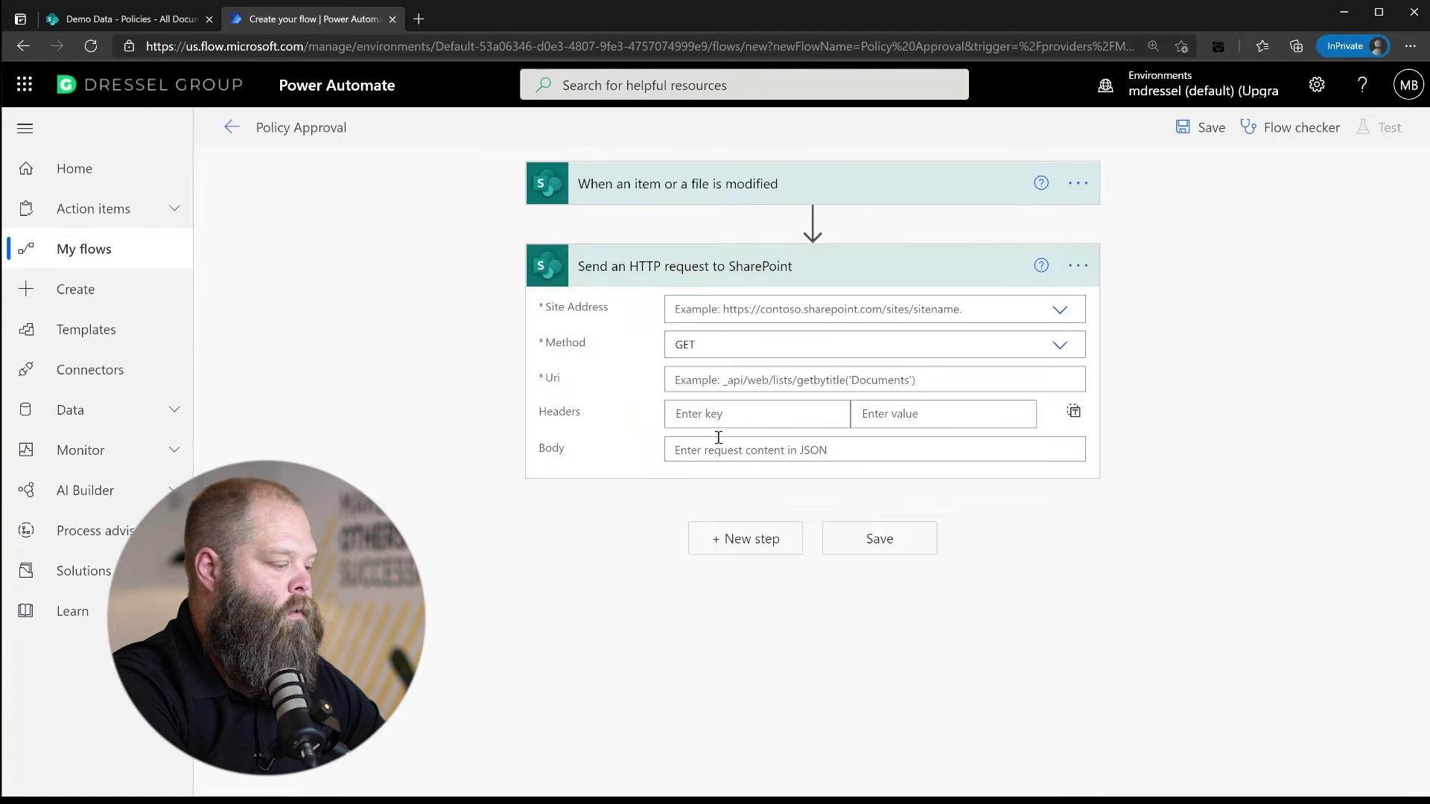
{"action": "left_click", "coordinate": [1067, 317]}
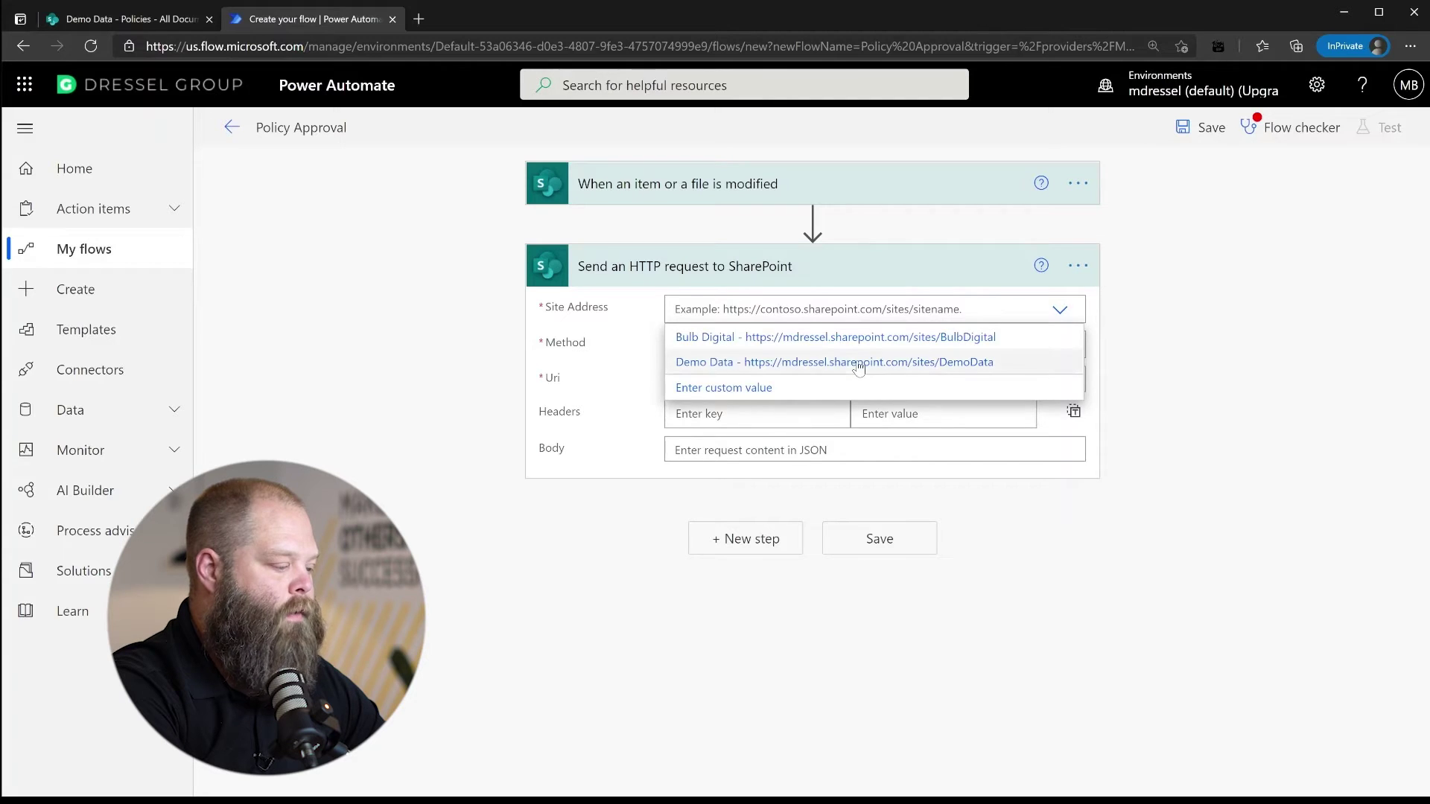
{"action": "left_click", "coordinate": [833, 363]}
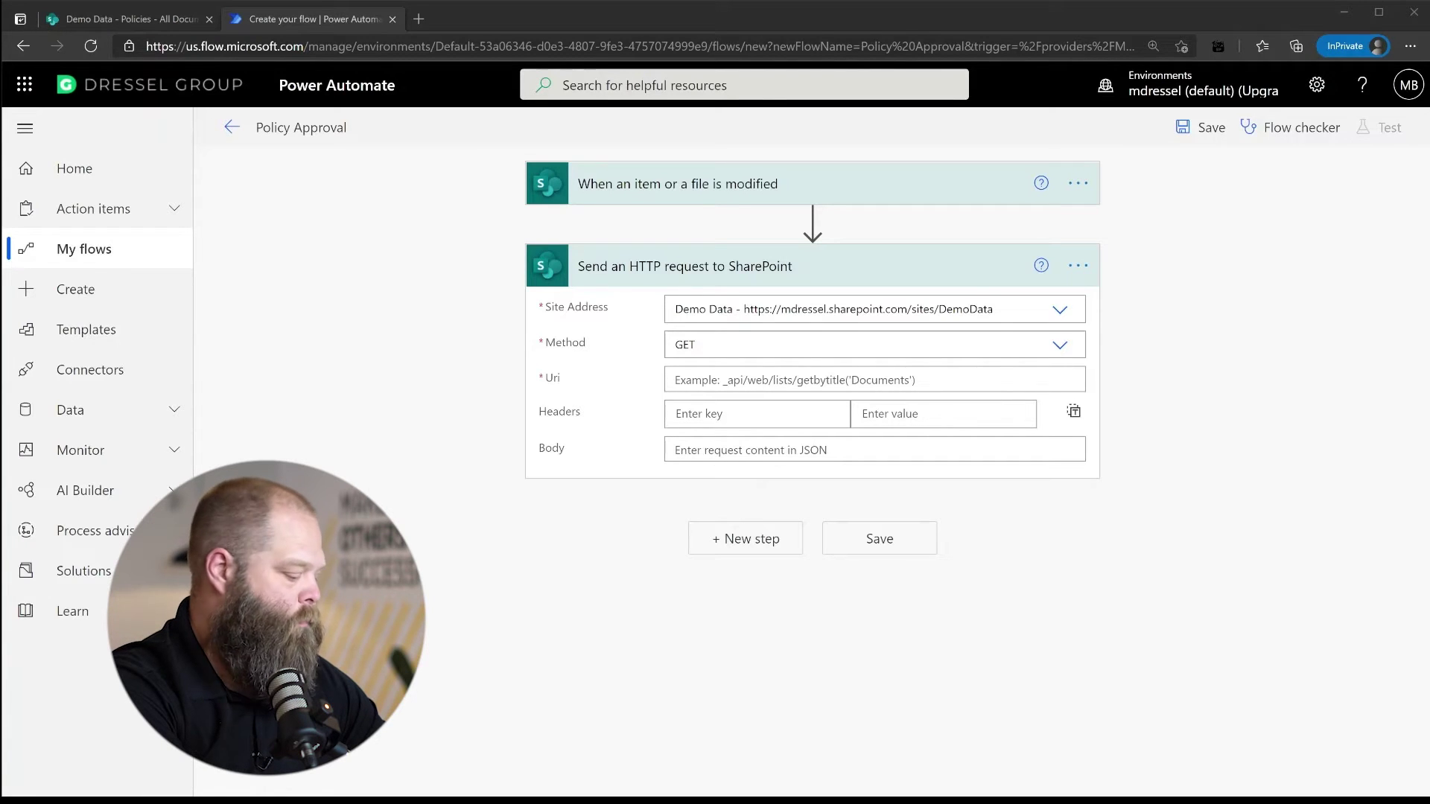
{"action": "left_click", "coordinate": [750, 349]}
{"action": "left_click", "coordinate": [701, 421]}
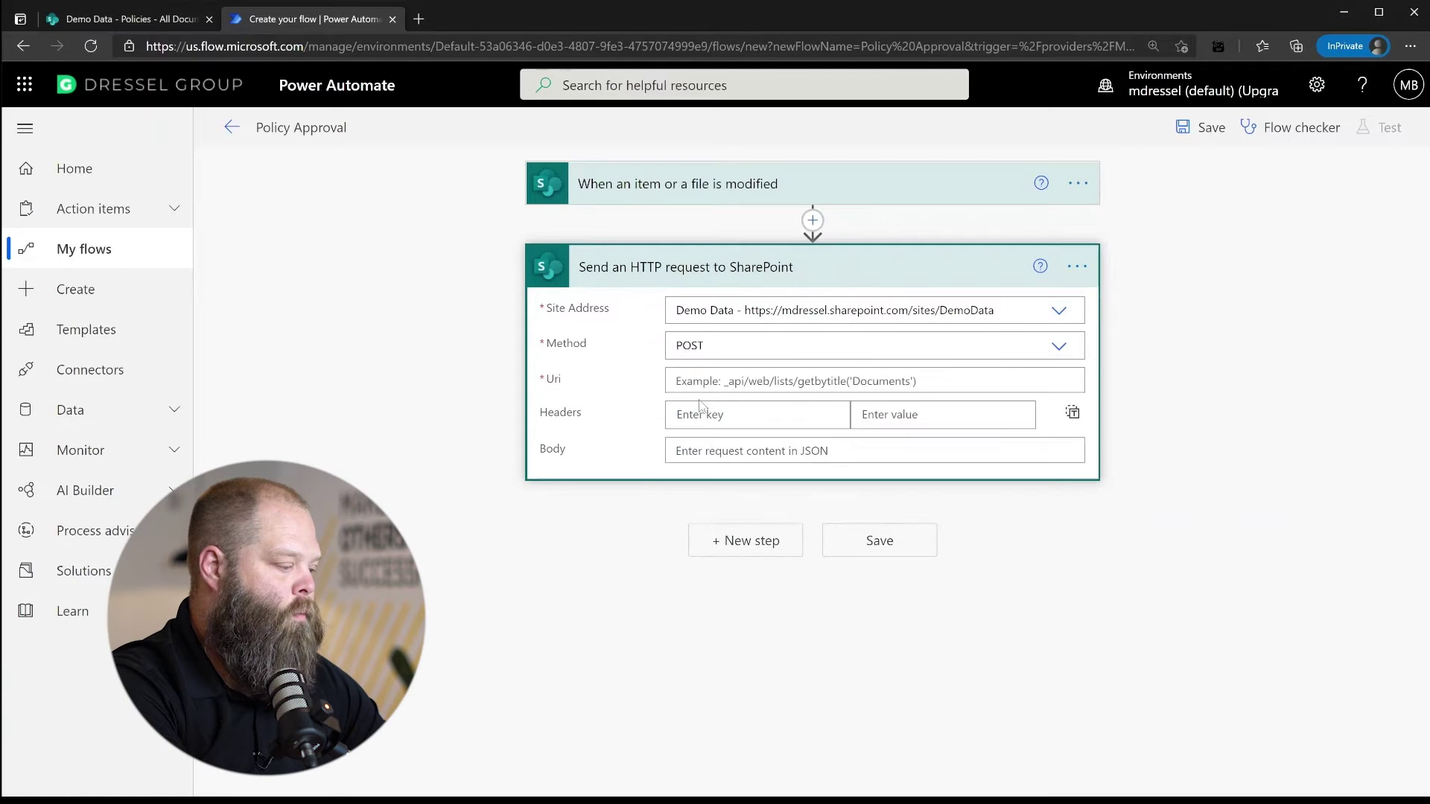
{"action": "left_click", "coordinate": [700, 382]}
{"action": "type", "text": "_api/web/lists/getByTitle('Policies')/items()"}
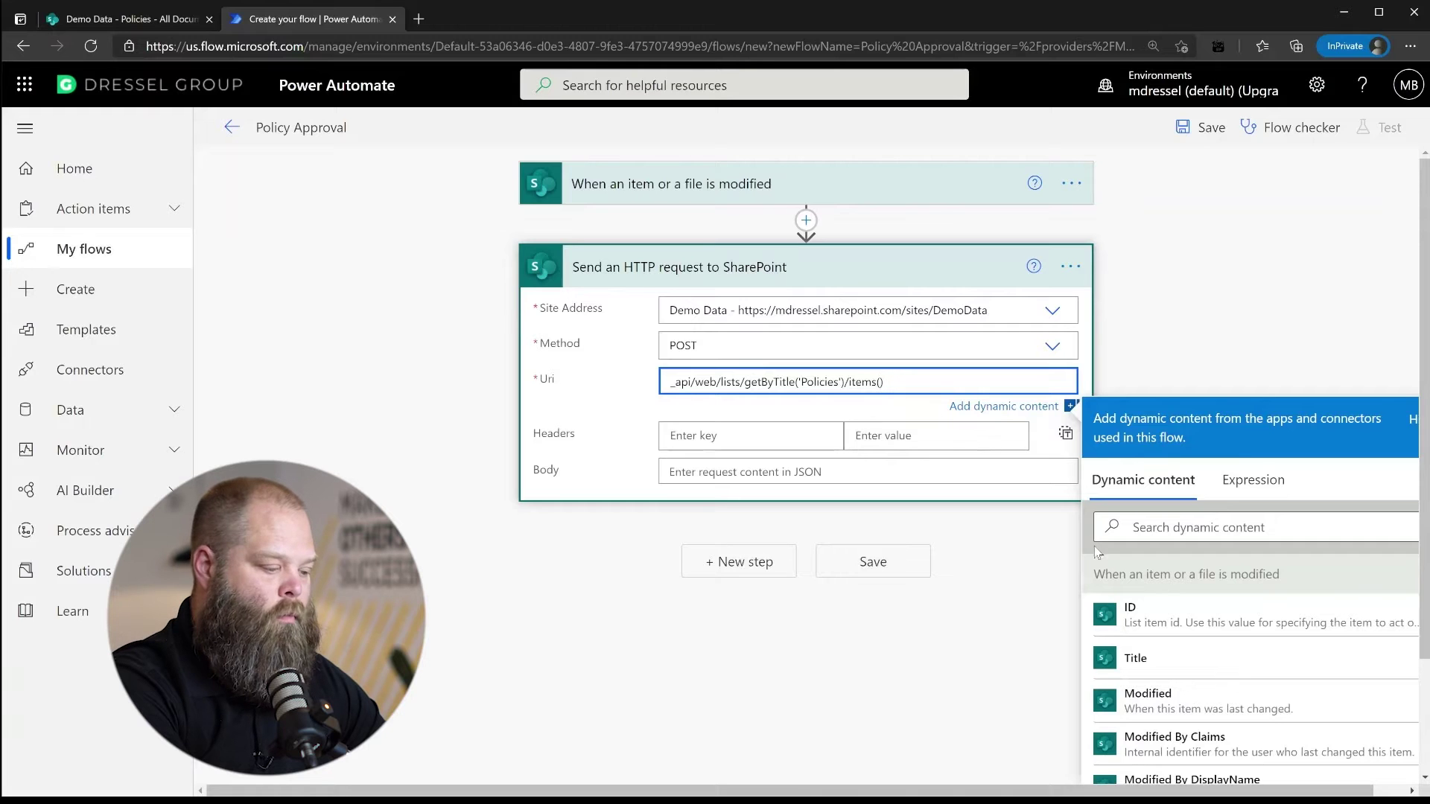
{"action": "left_click", "coordinate": [1129, 612]}
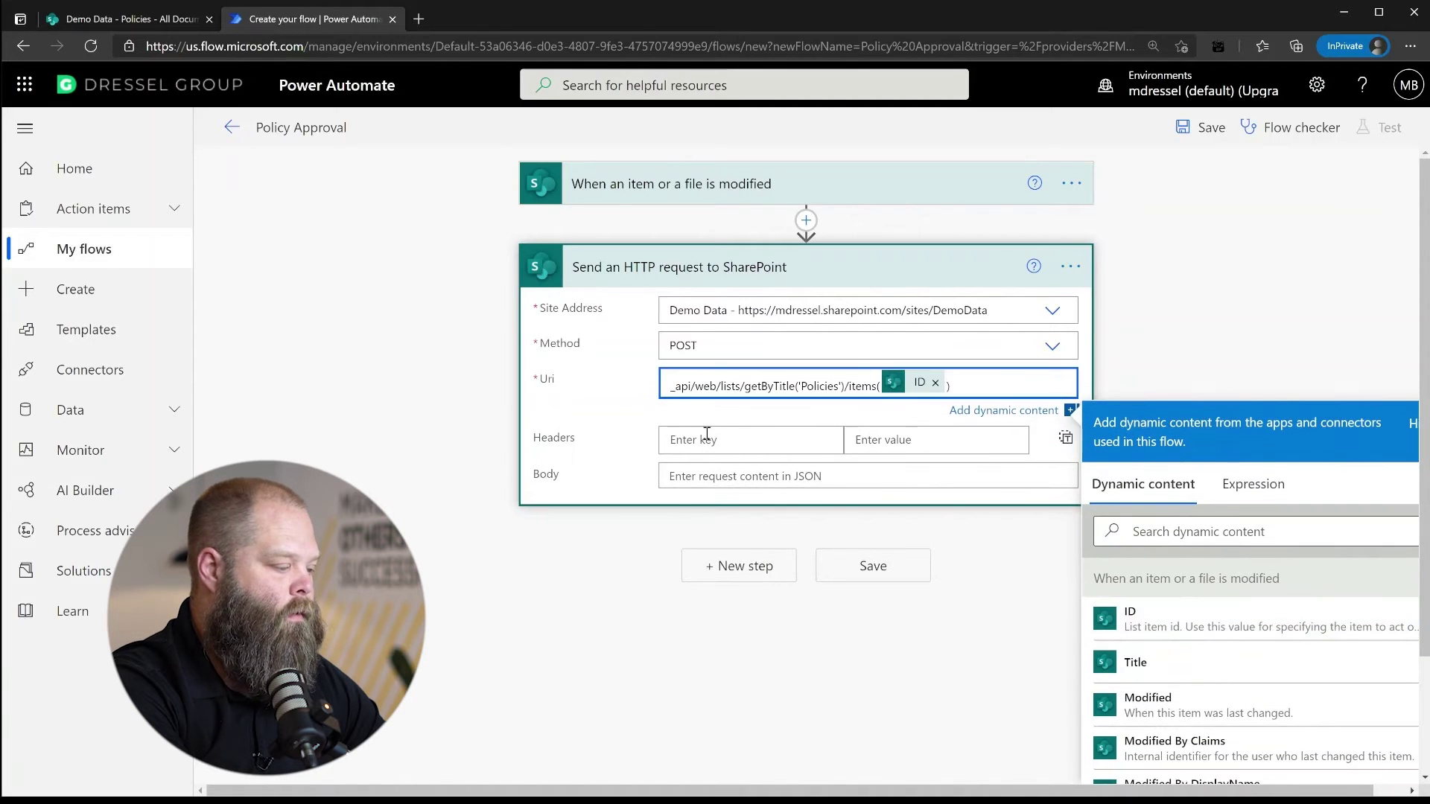
Add headers Content-Type (JSON), IF-MATCH '*' and X-HTTP-METHOD 'MERGE'
{"action": "left_click", "coordinate": [731, 438]}
{"action": "type", "text": "Content-Type"}
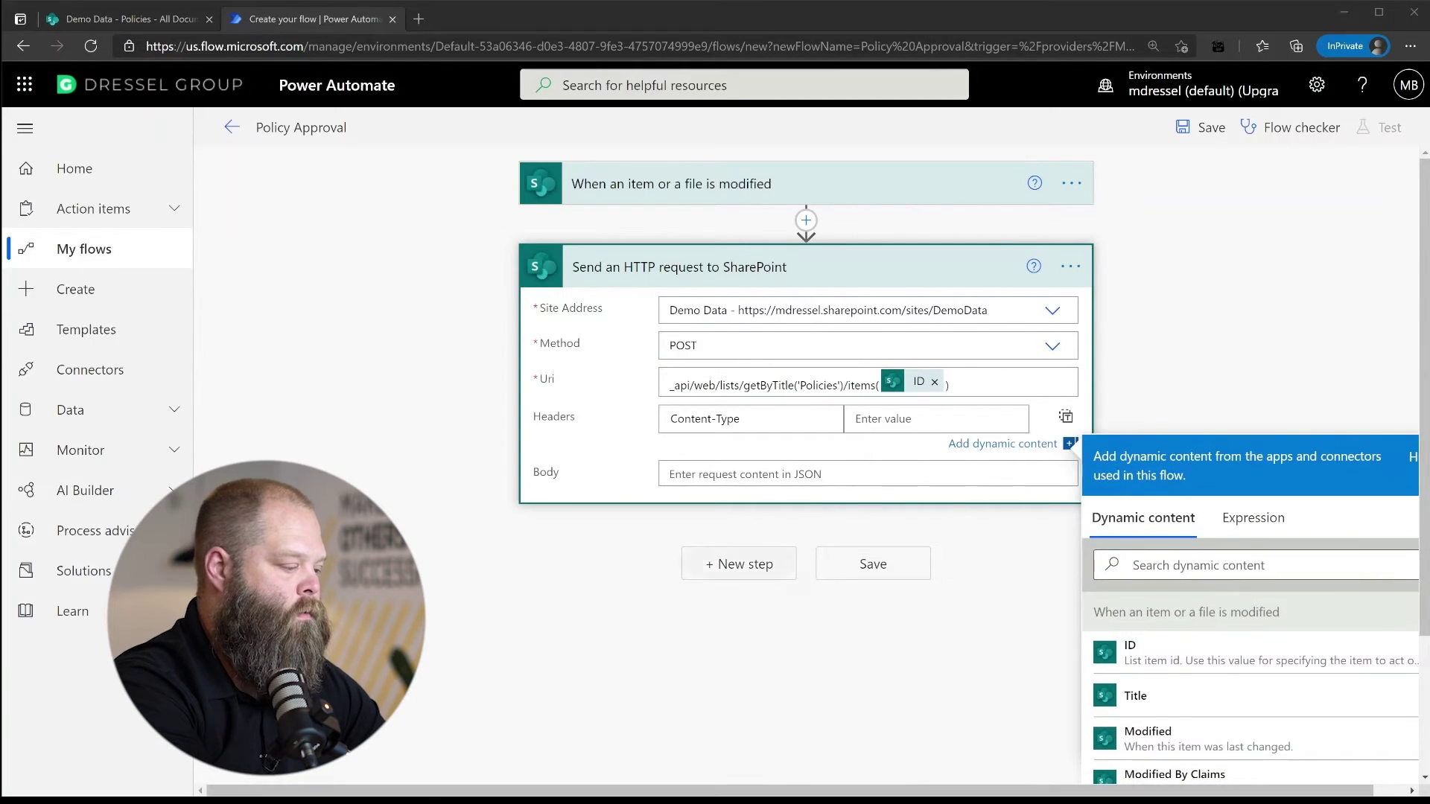
{"action": "key", "text": "Tab"}
{"action": "type", "text": "Content-Type application/json; odata=nometadata"}
{"action": "left_click", "coordinate": [766, 468]}
{"action": "type", "text": "IF-MATCH"}
{"action": "key", "text": "Tab"}
{"action": "type", "text": "*"}
{"action": "left_click", "coordinate": [760, 496]}
{"action": "type", "text": "X"}
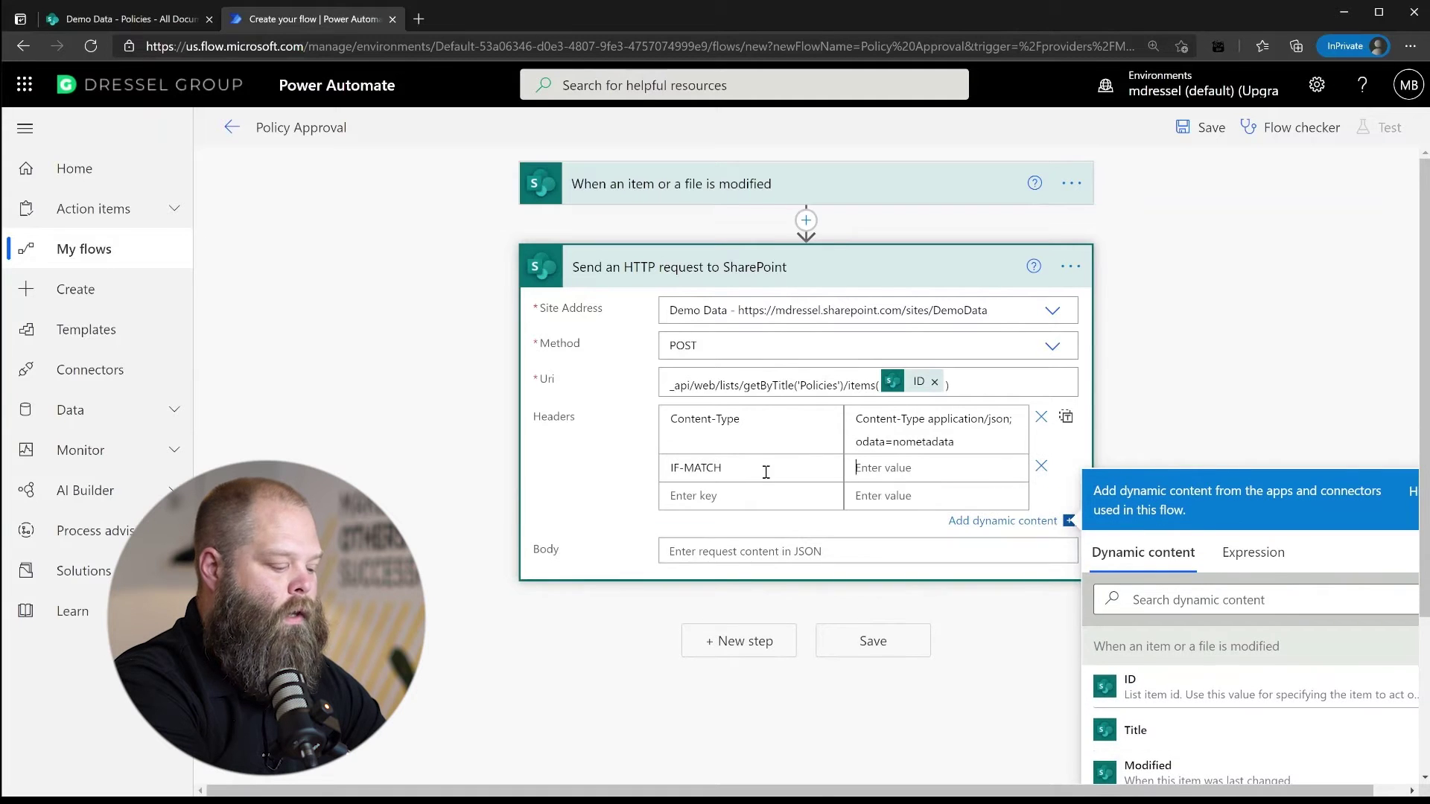
{"action": "type", "text": "-HTTP-METHOD"}
{"action": "key", "text": "Tab"}
{"action": "type", "text": "MERGE"}
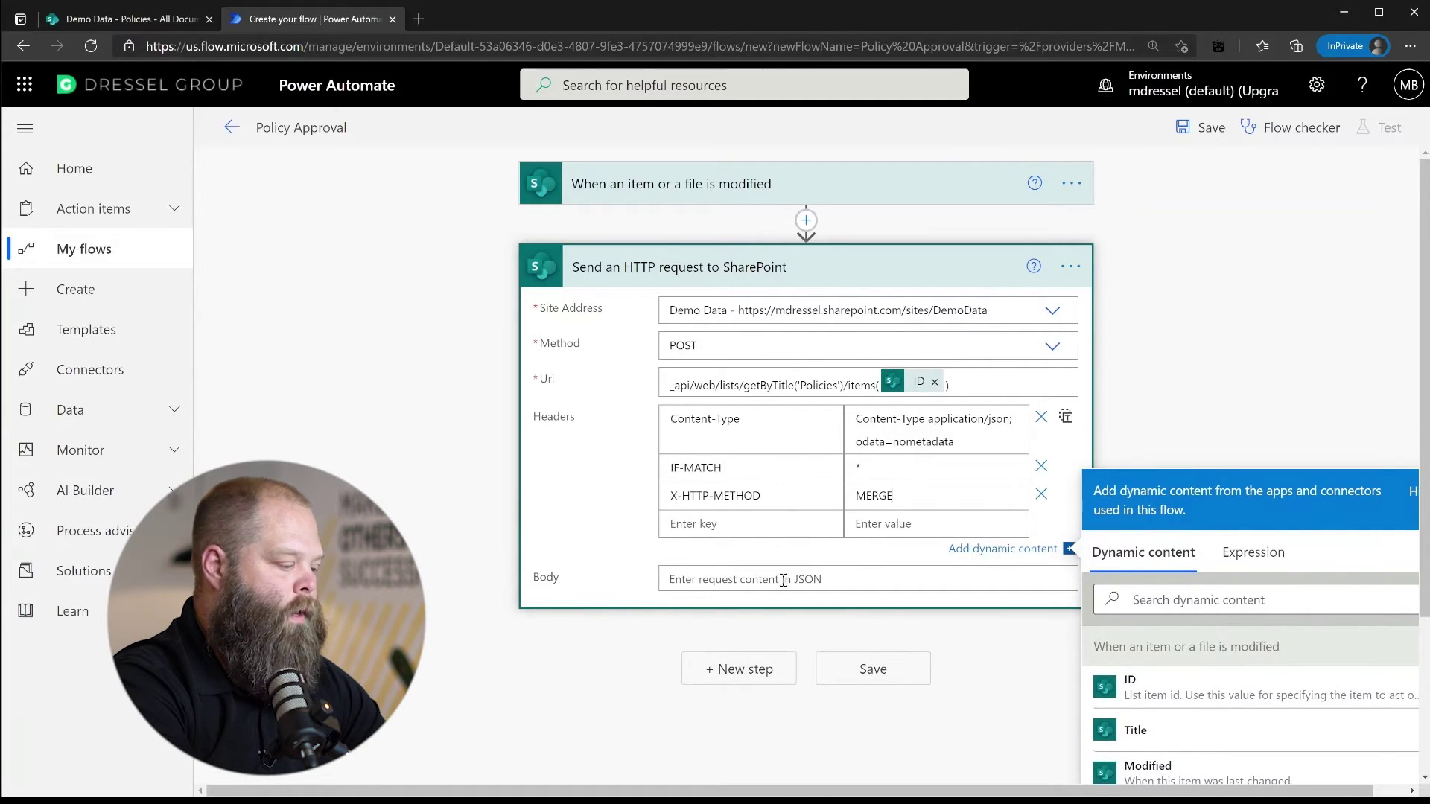
Set the request body to {'ApprovalStatus':'Pending'} and save the flow
{"action": "left_click", "coordinate": [781, 571]}
{"action": "type", "text": "{"}
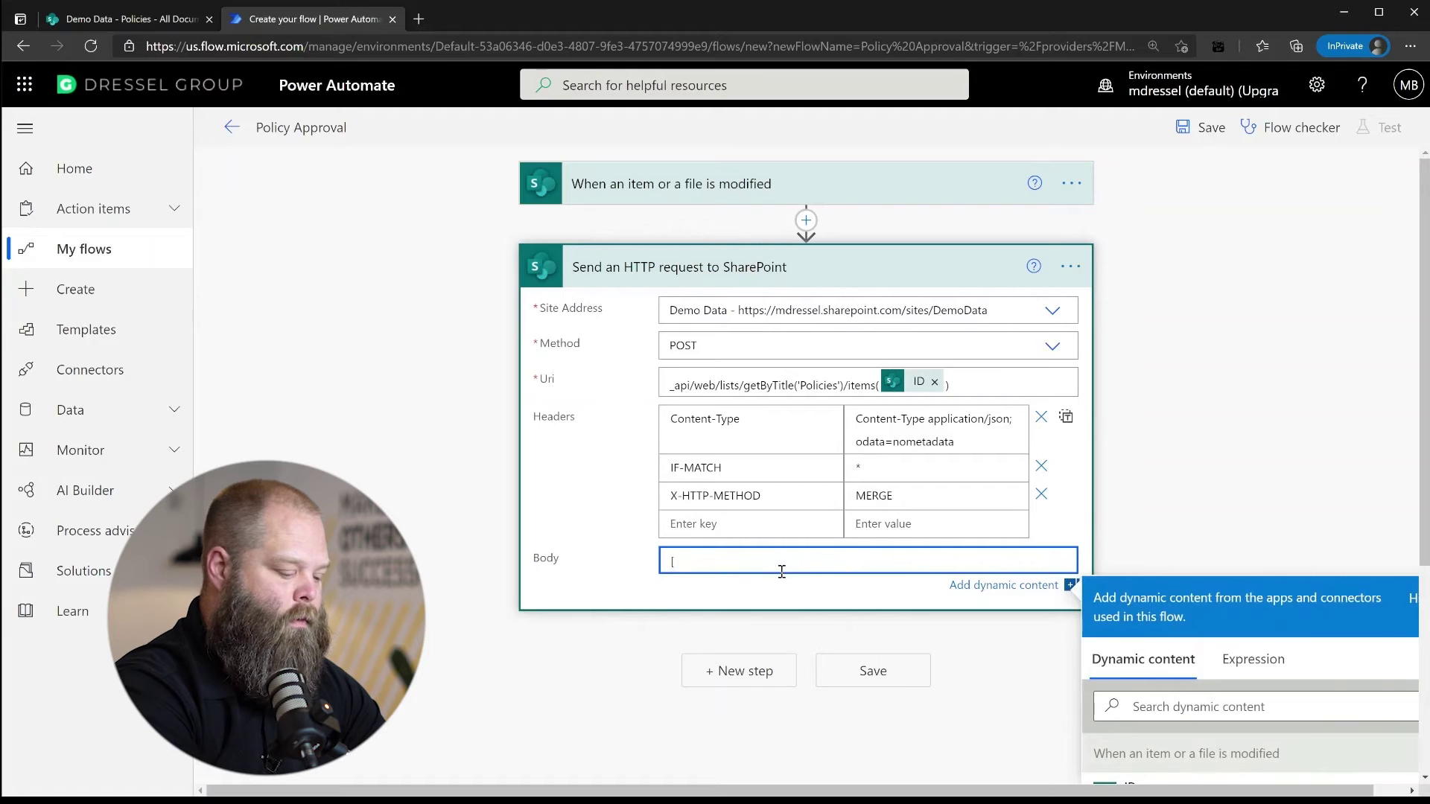
{"action": "key", "text": "Return"}
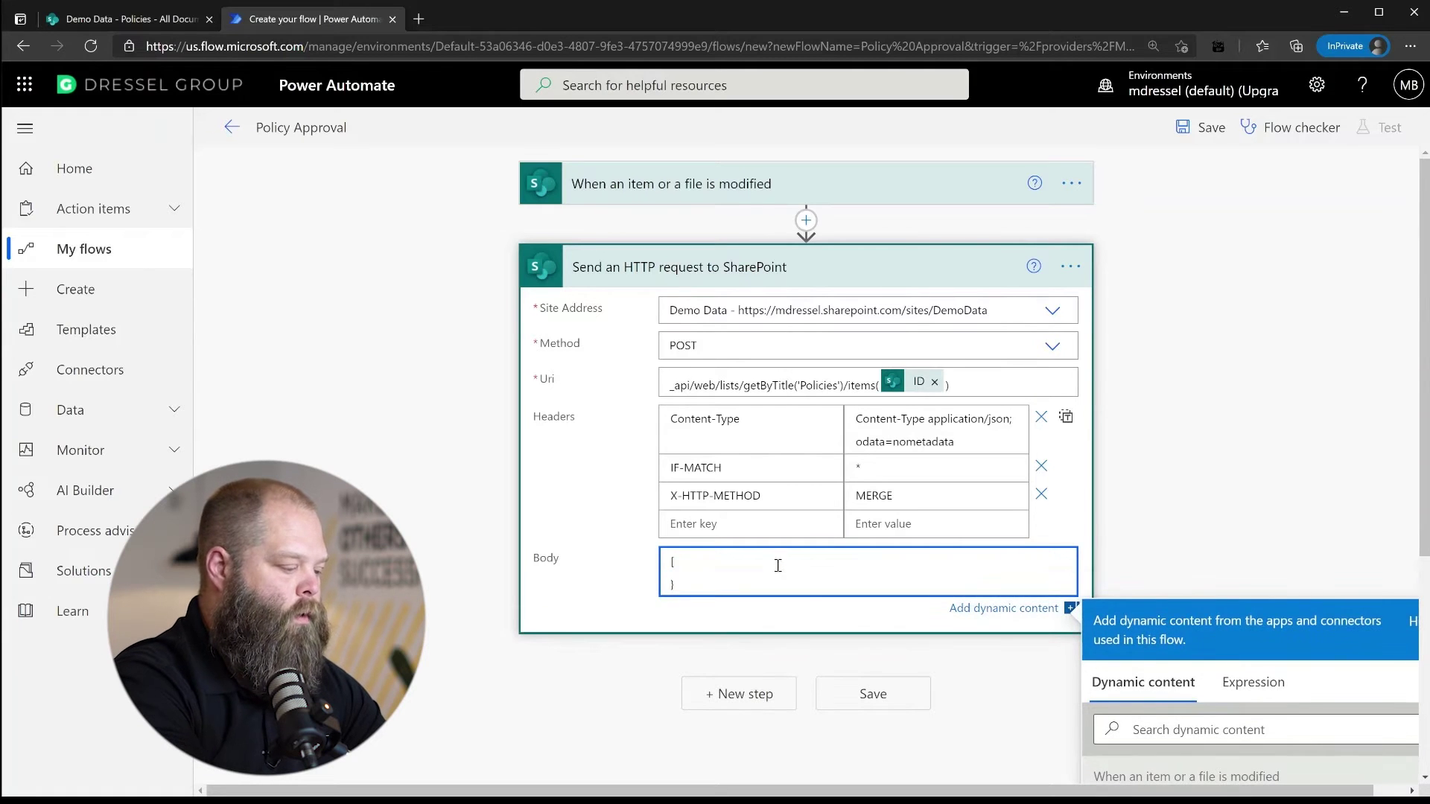
{"action": "key", "text": "Return"}
{"action": "type", "text": "'Appr"}
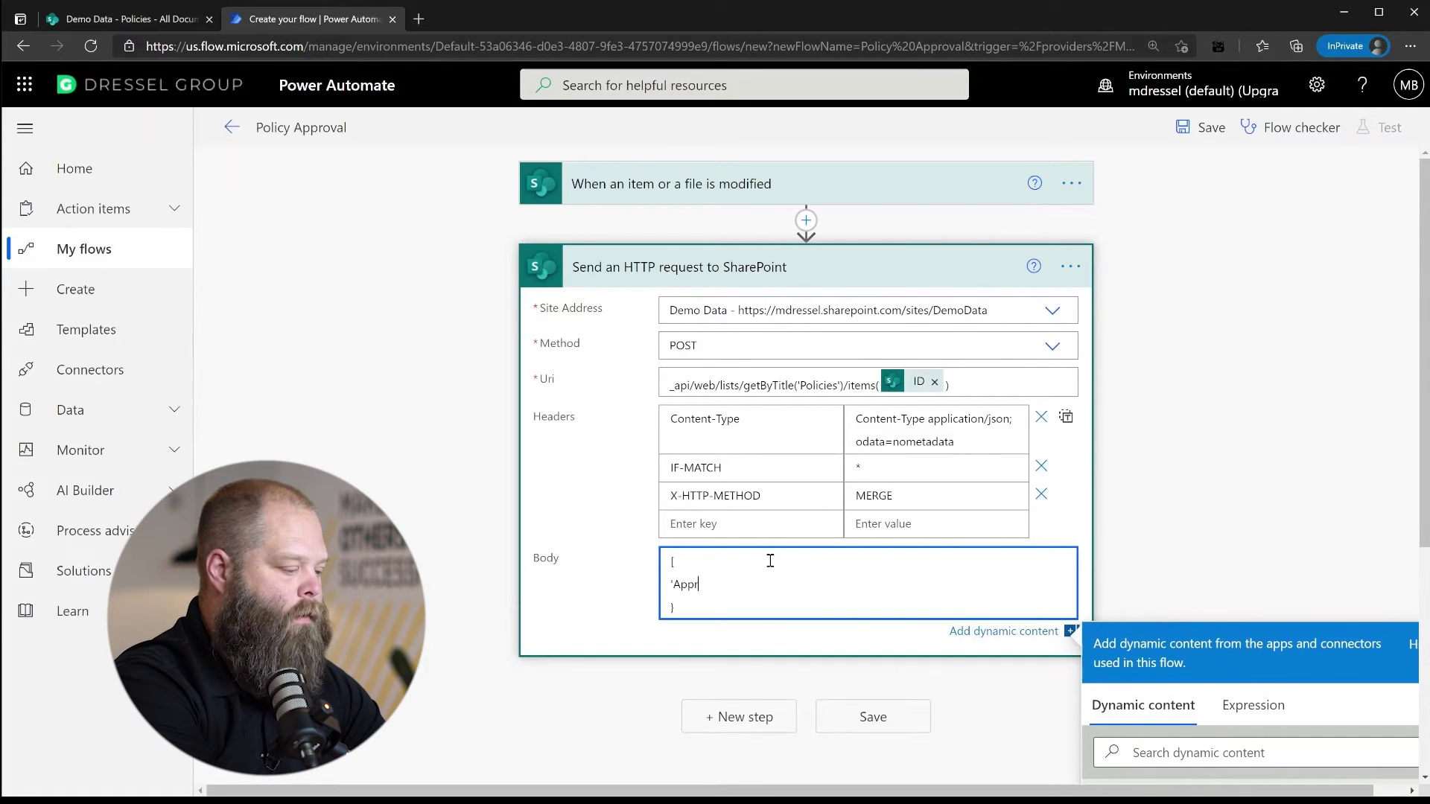
{"action": "type", "text": "ovalStatus':'P"}
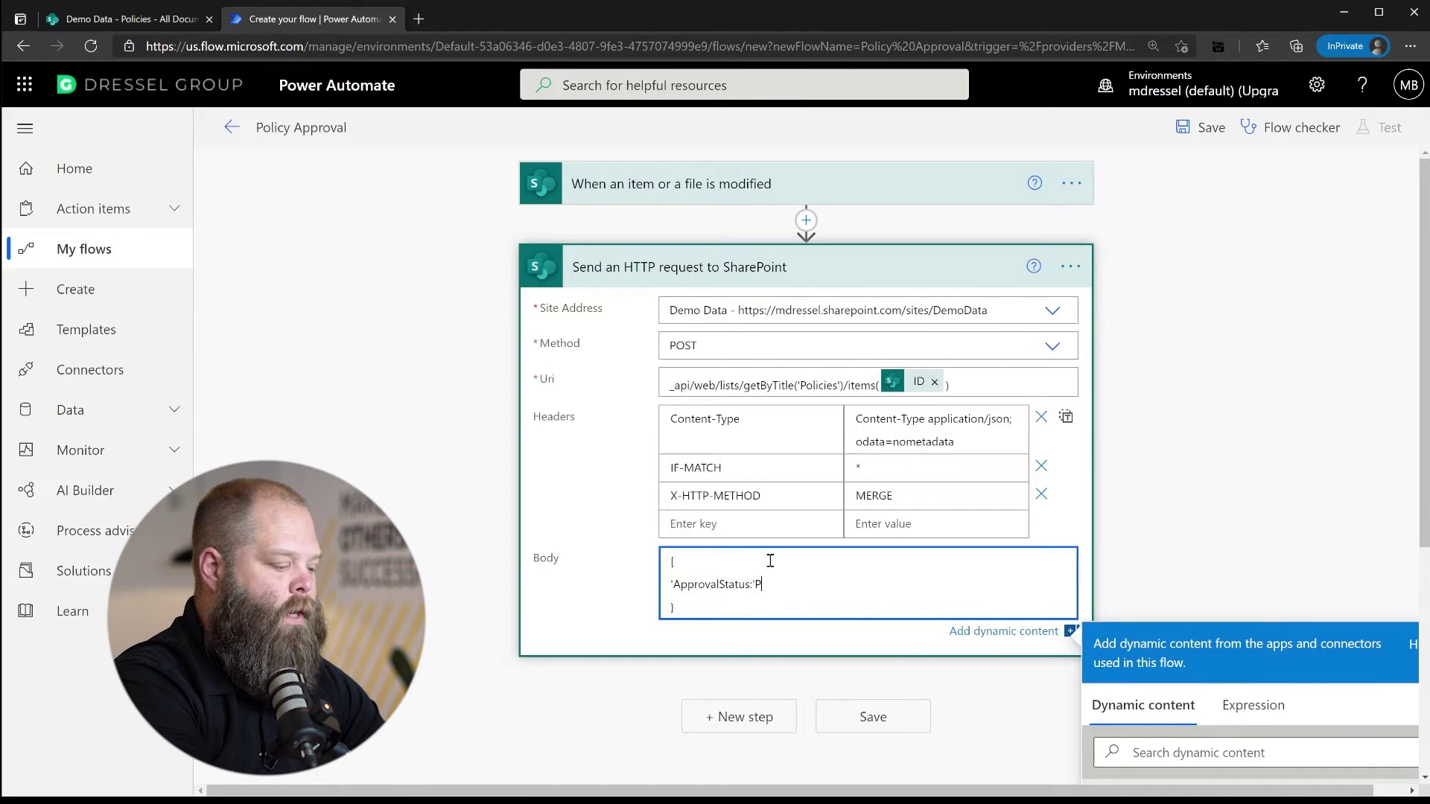
{"action": "type", "text": "ending'"}
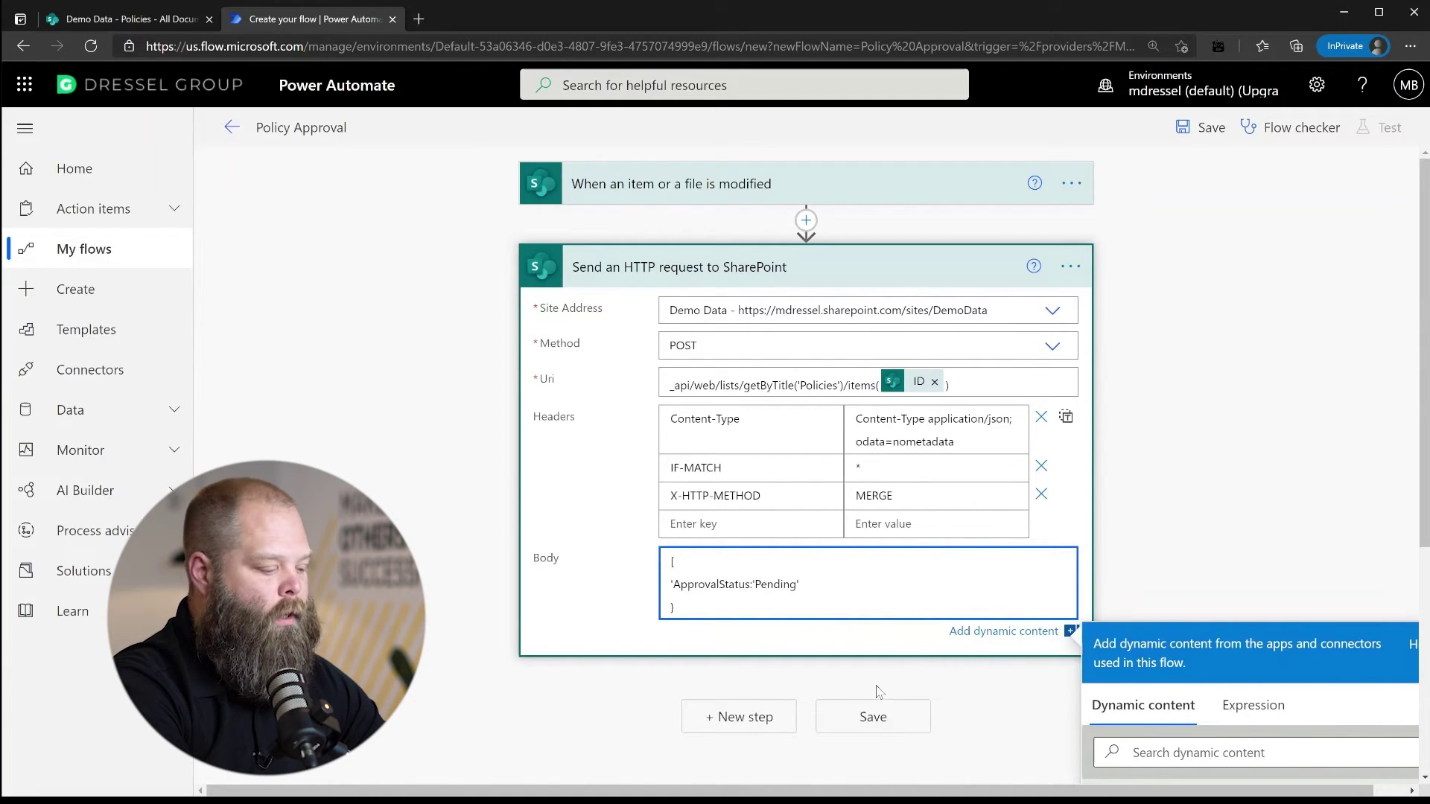
{"action": "left_click", "coordinate": [875, 718]}
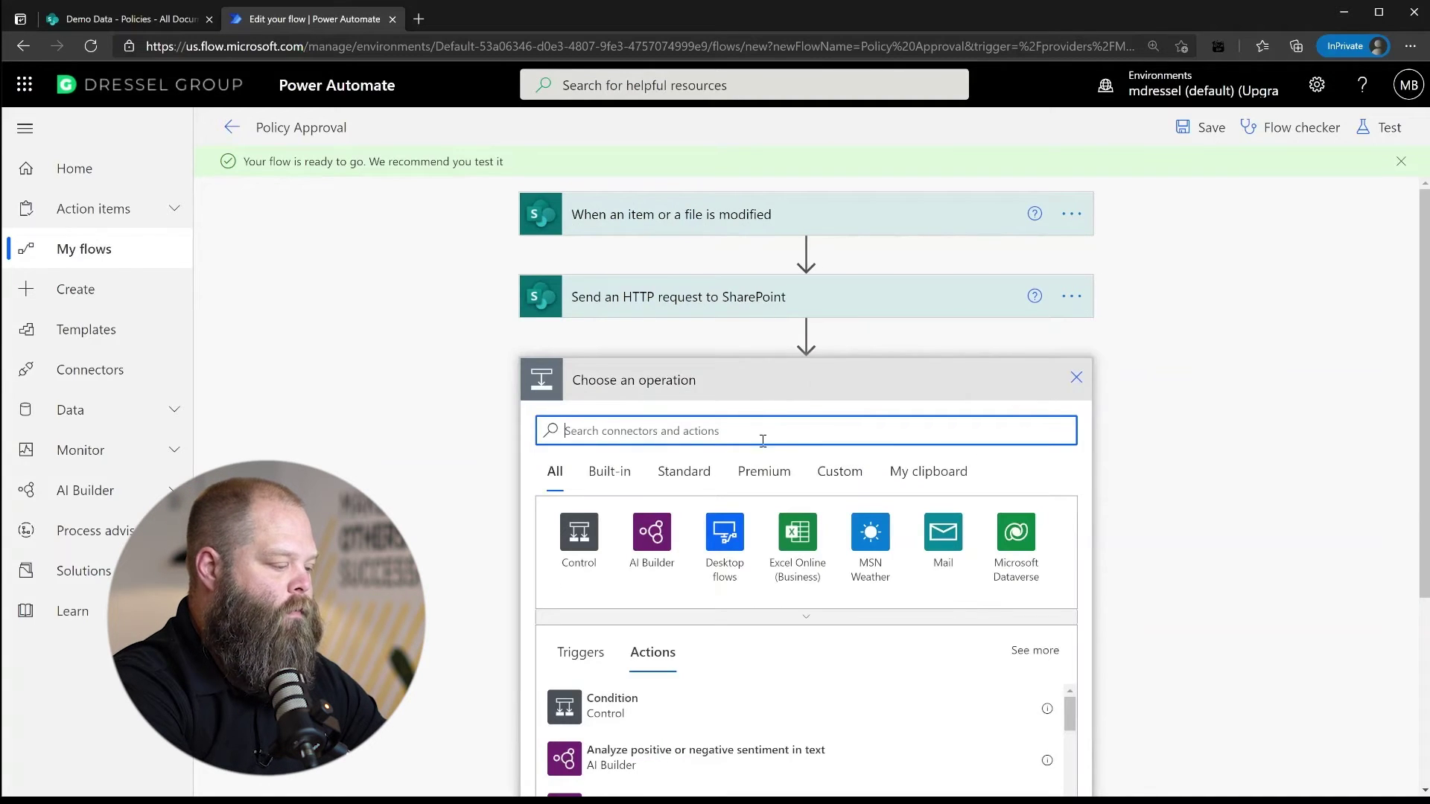
Add an Approve/Reject - First to respond approval titled 'Please Approve this Policy Document', assigned to the approver
{"action": "type", "text": "approval"}
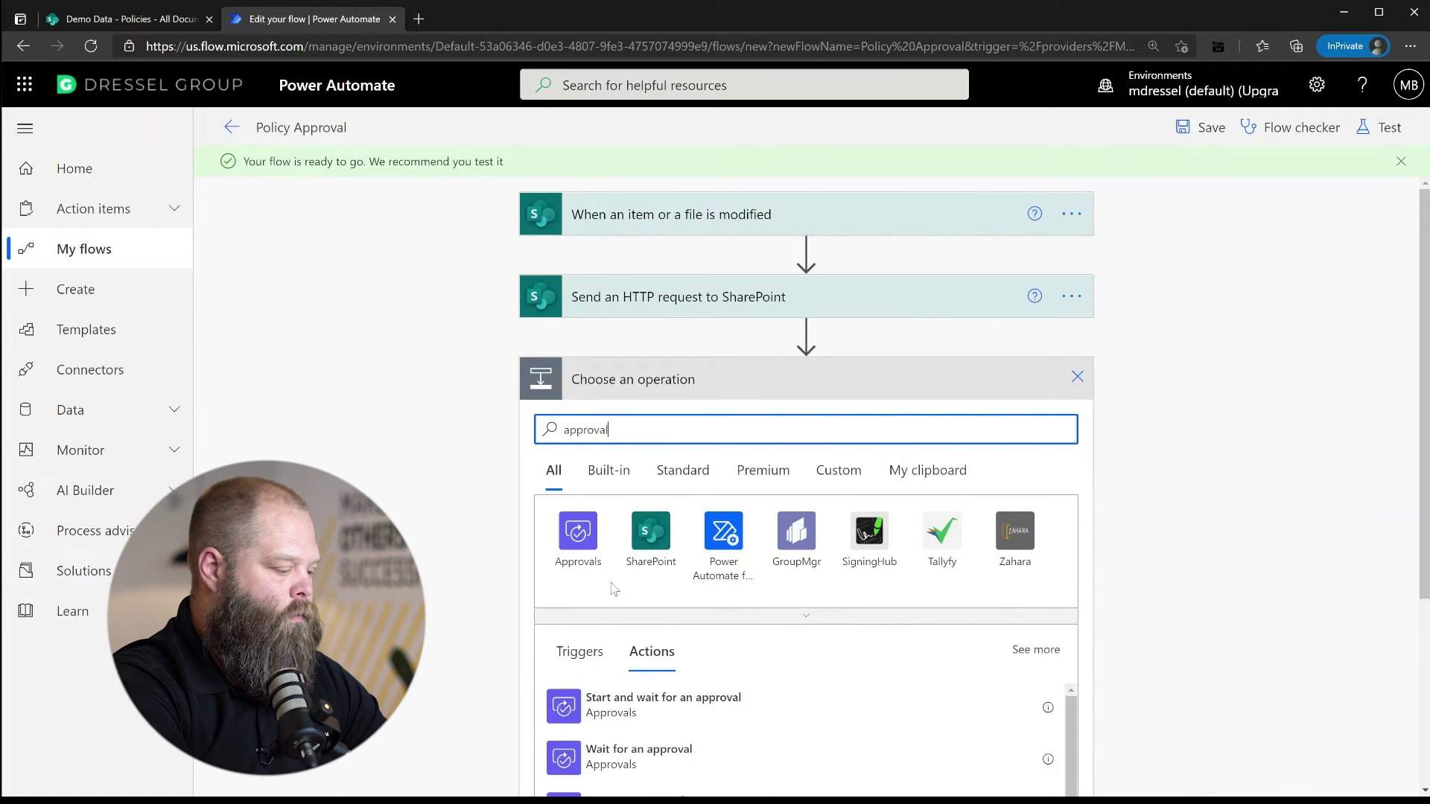
{"action": "left_click", "coordinate": [619, 714]}
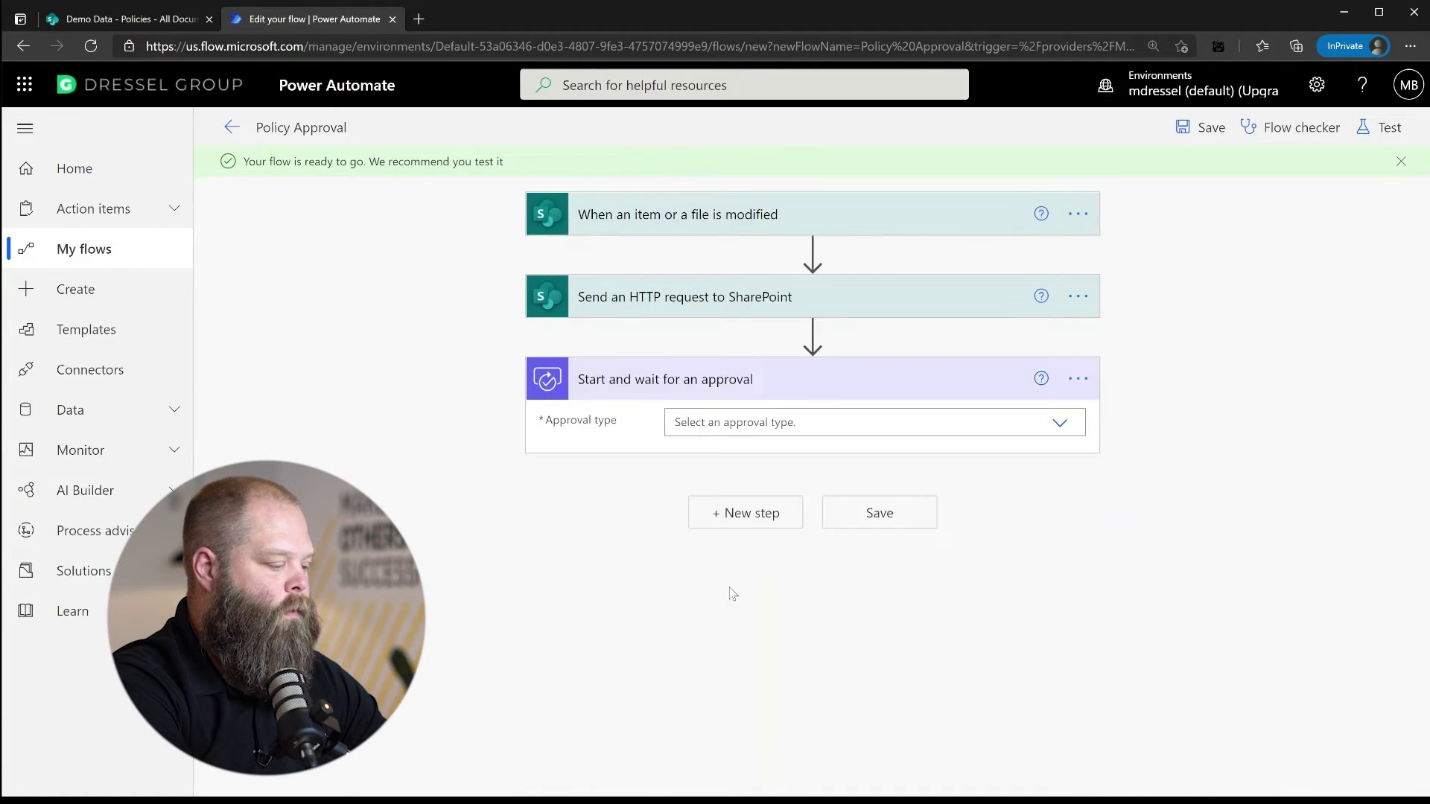
{"action": "left_click", "coordinate": [825, 423]}
{"action": "left_click", "coordinate": [784, 477]}
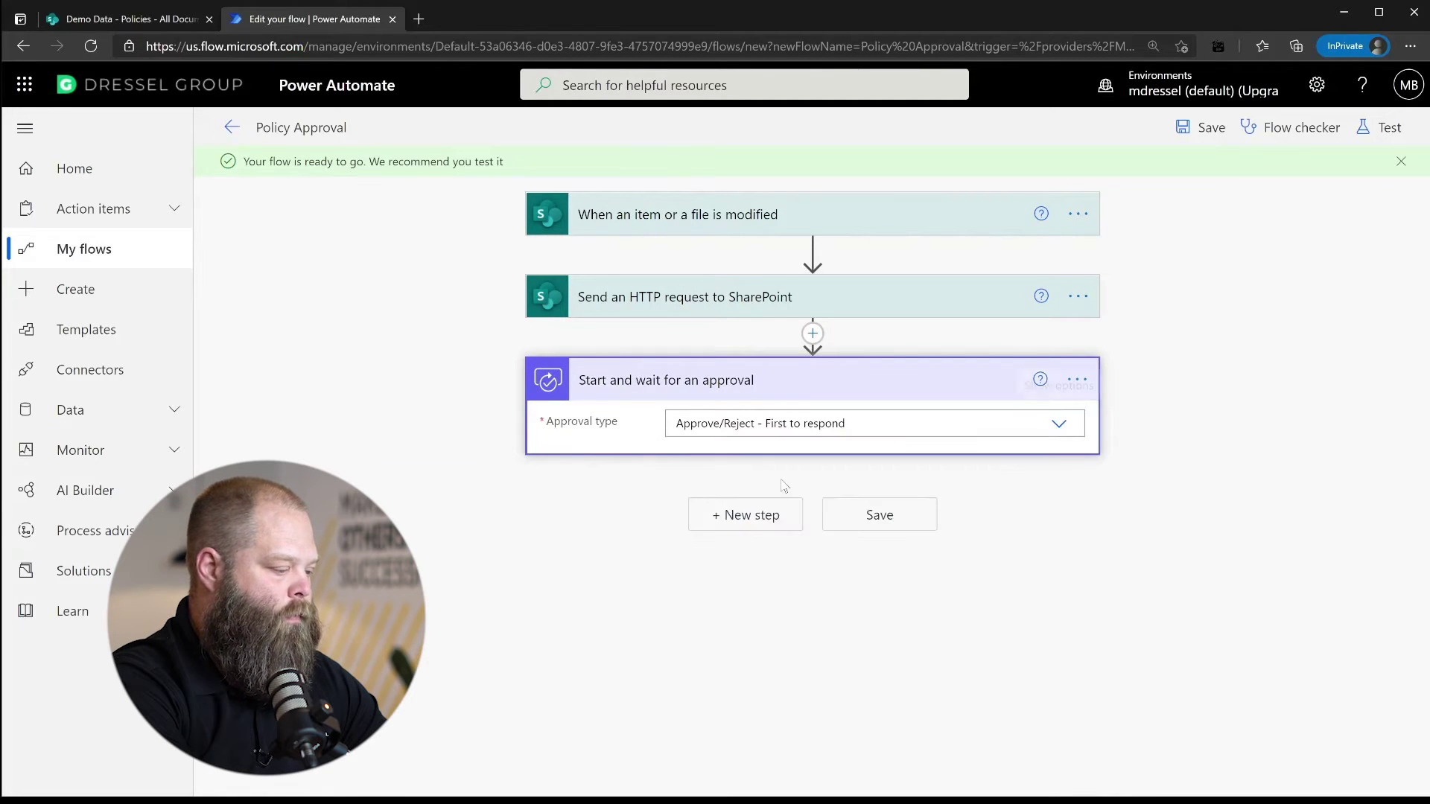
{"action": "left_click", "coordinate": [805, 459]}
{"action": "type", "text": "Please App"}
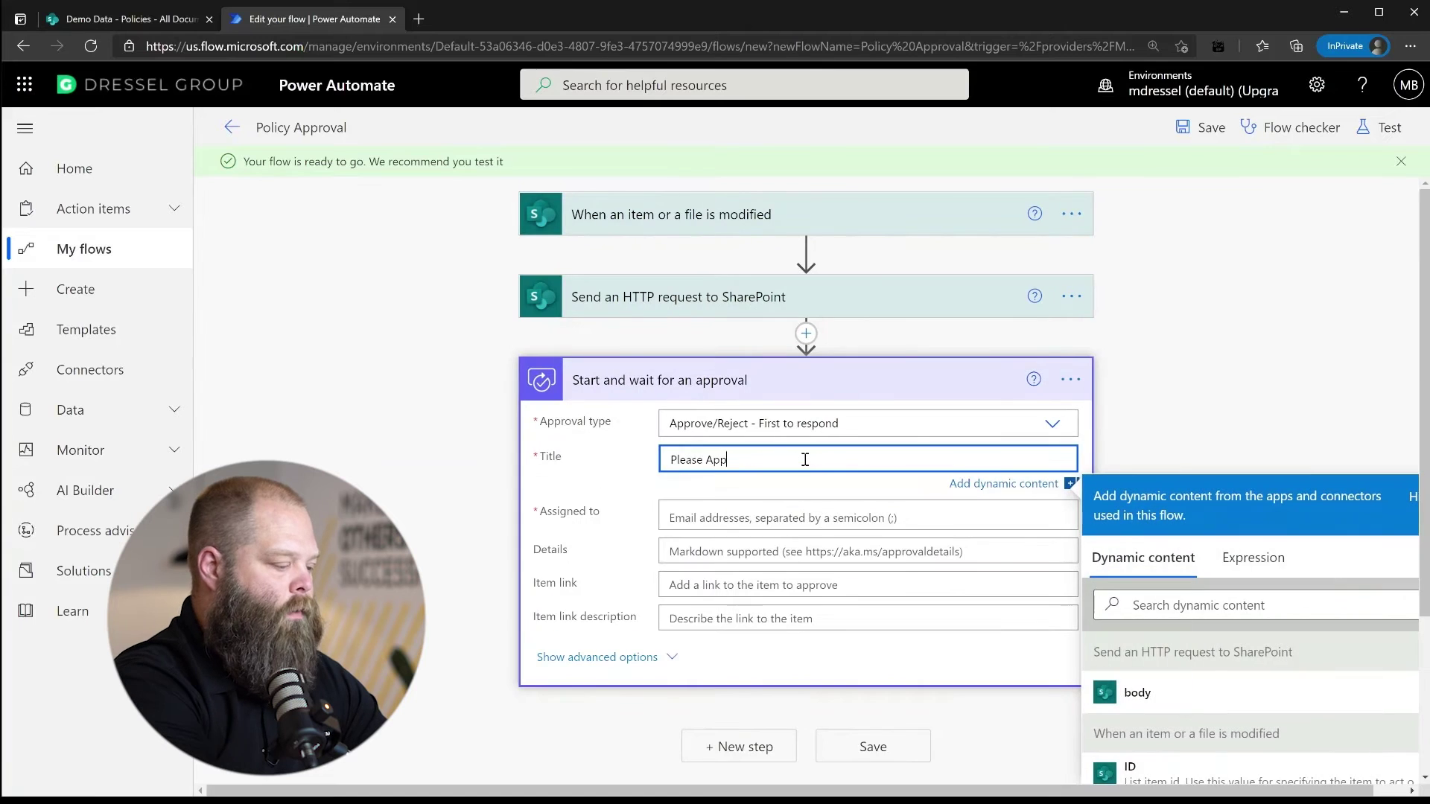
{"action": "type", "text": "rove this Policy Document"}
{"action": "left_click", "coordinate": [778, 517]}
{"action": "left_click", "coordinate": [778, 531]}
Set the approval's Item link to Link to item and its description to the file Name
{"action": "left_click", "coordinate": [723, 585]}
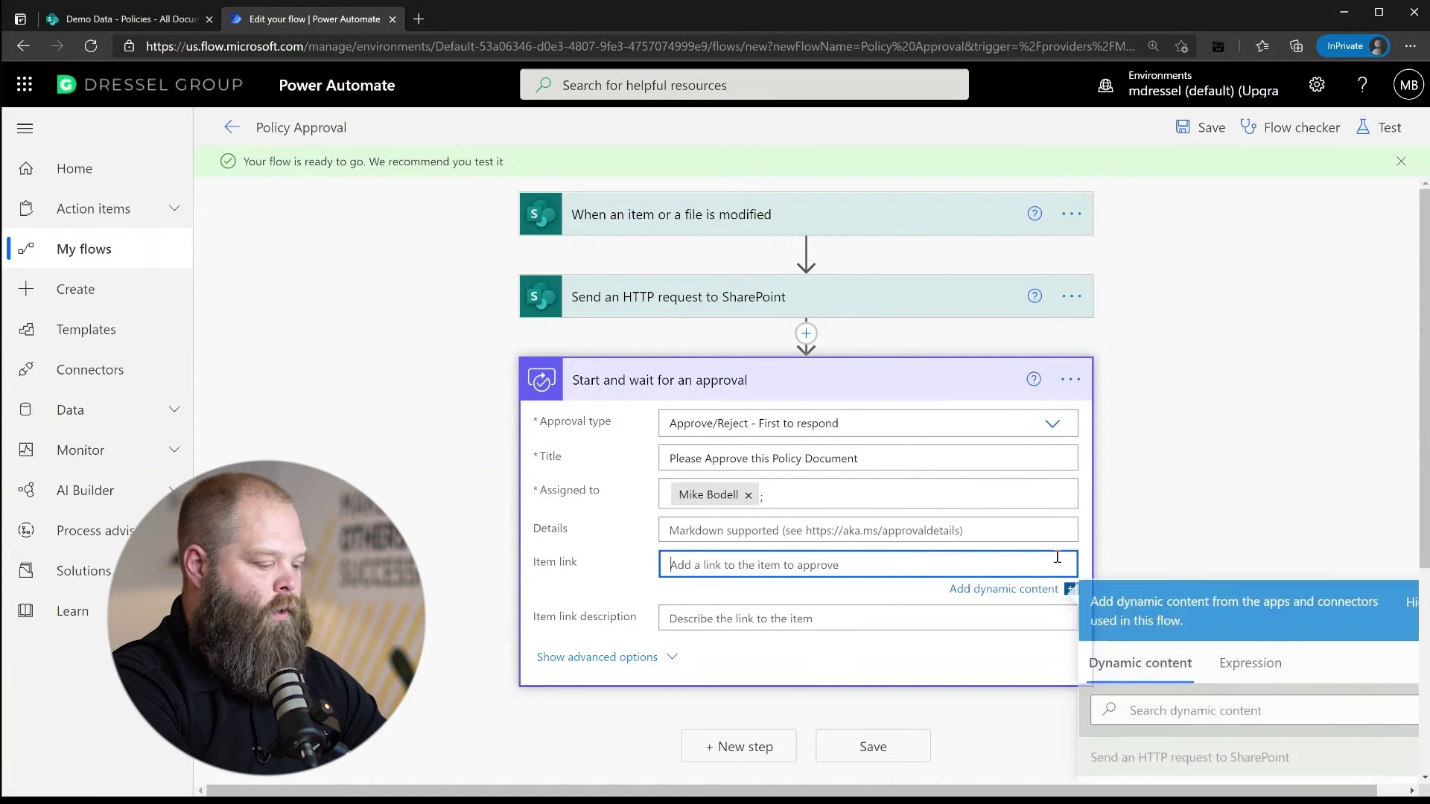
{"action": "scroll", "coordinate": [1214, 614], "scroll_direction": "down", "scroll_amount": 5}
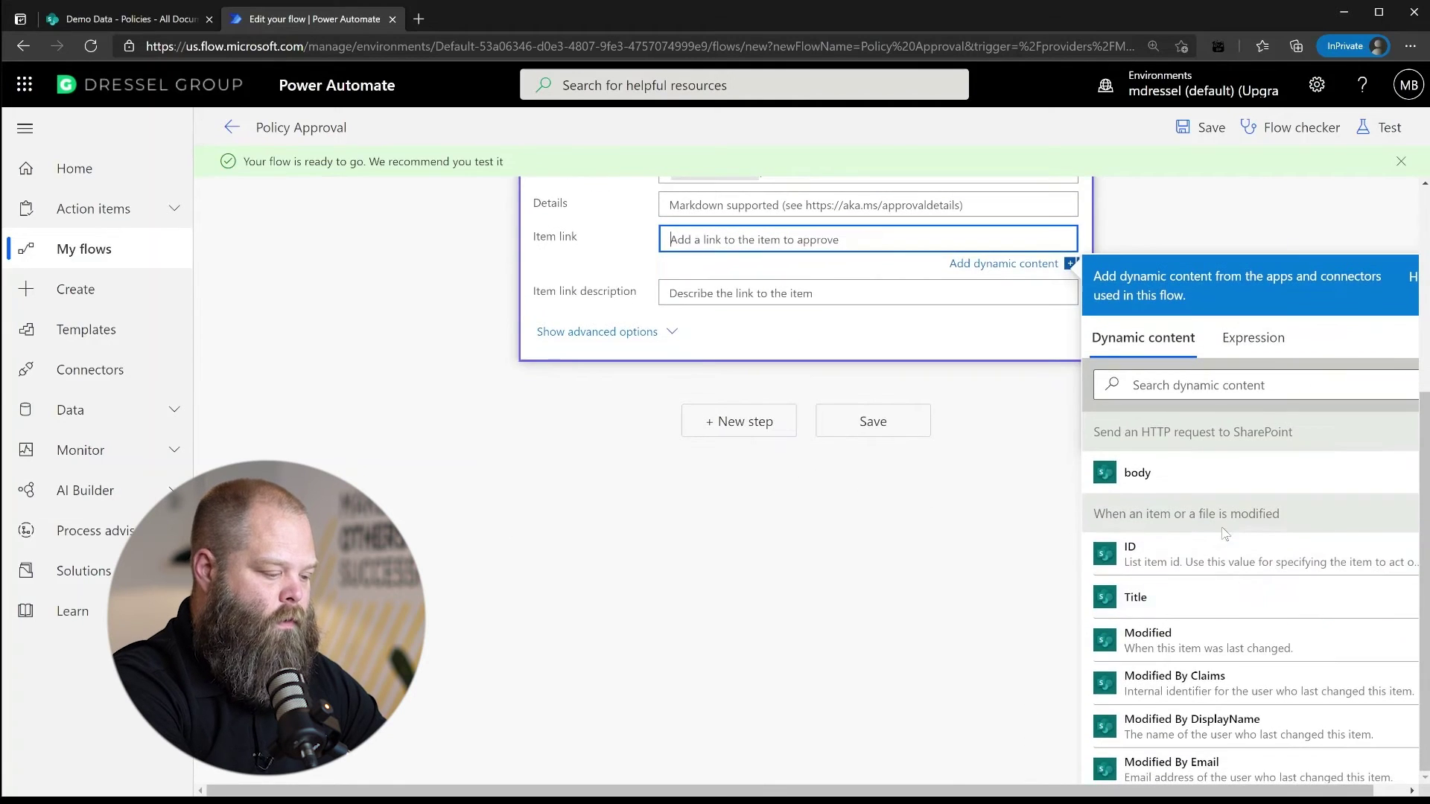
{"action": "scroll", "coordinate": [1227, 625], "scroll_direction": "down", "scroll_amount": 2}
{"action": "left_click", "coordinate": [1166, 388]}
{"action": "type", "text": "link"}
{"action": "left_click", "coordinate": [1151, 550]}
{"action": "left_click", "coordinate": [761, 298]}
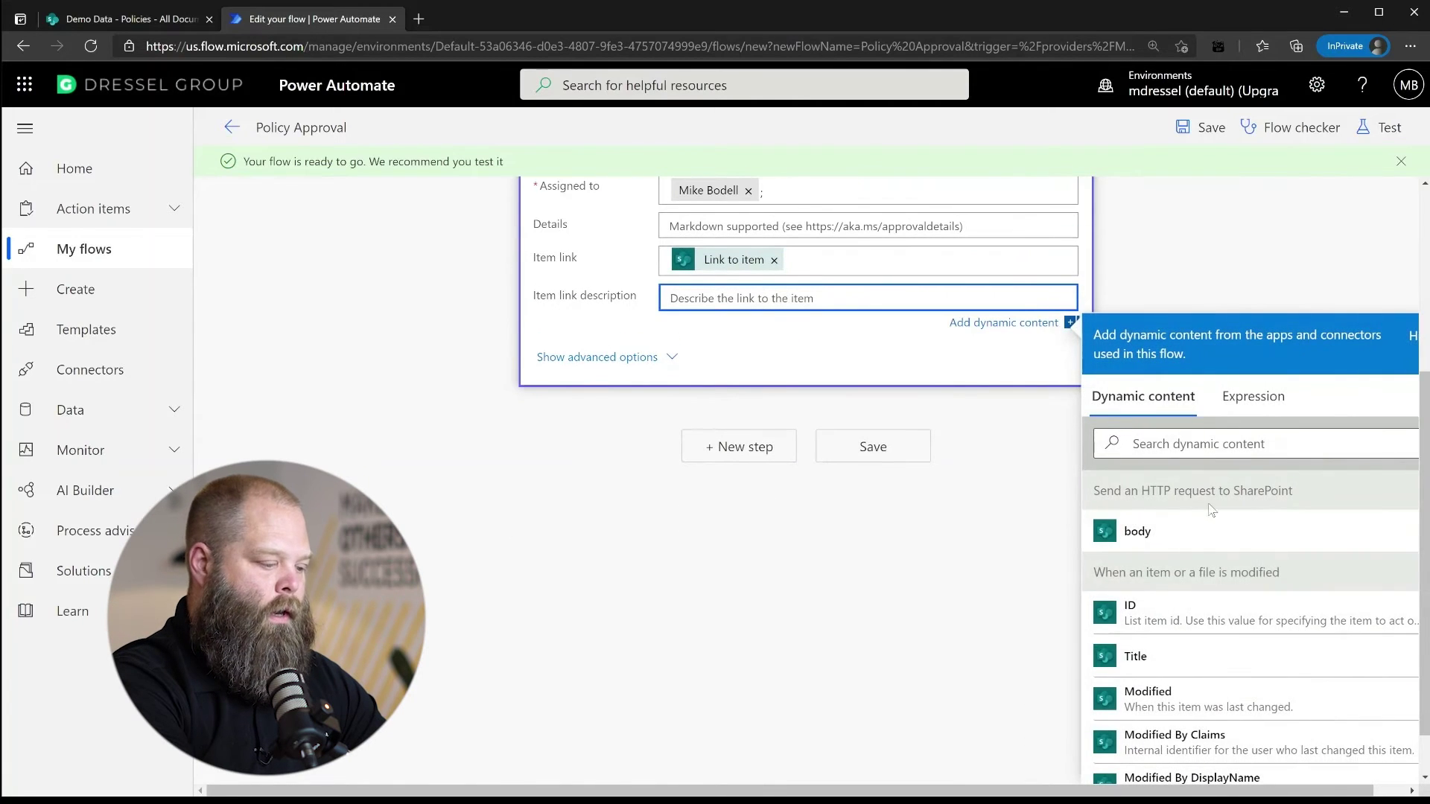
{"action": "left_click", "coordinate": [1176, 444]}
{"action": "type", "text": "name"}
{"action": "left_click", "coordinate": [1140, 707]}
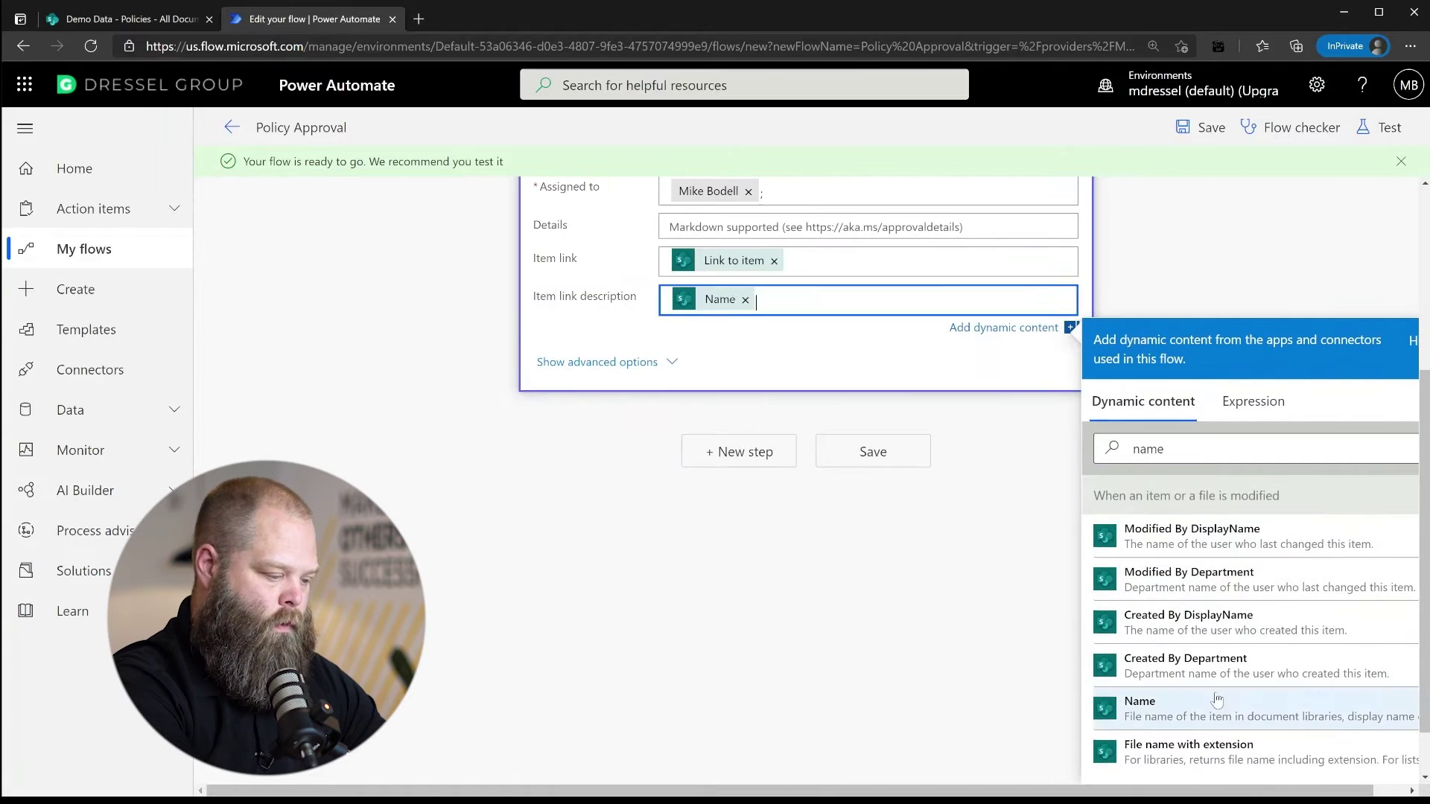
{"action": "left_click", "coordinate": [913, 350]}
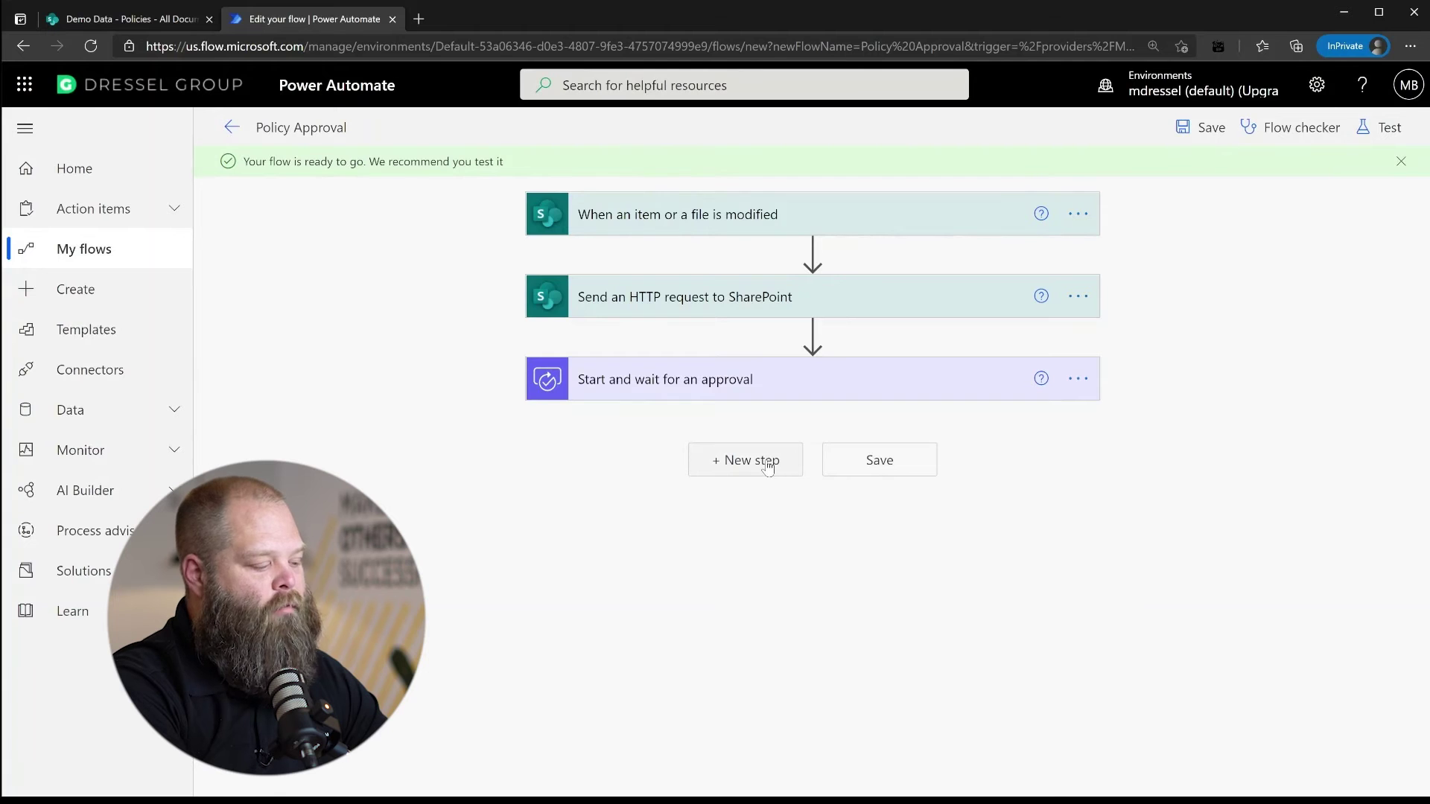
Add a step after the approval using the Office 365 Outlook connector, filtering its actions by 'send'
{"action": "left_click", "coordinate": [768, 468]}
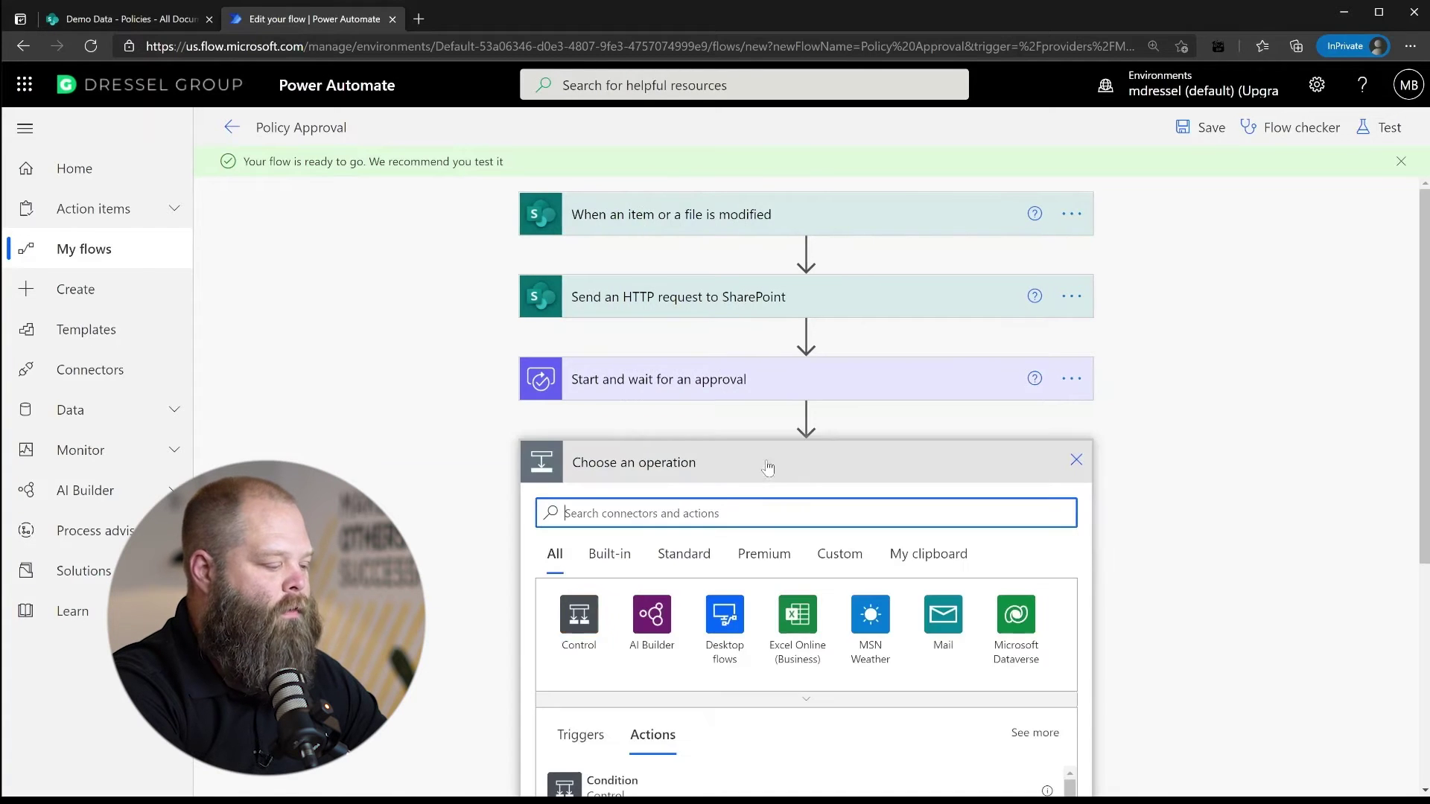
{"action": "type", "text": "email"}
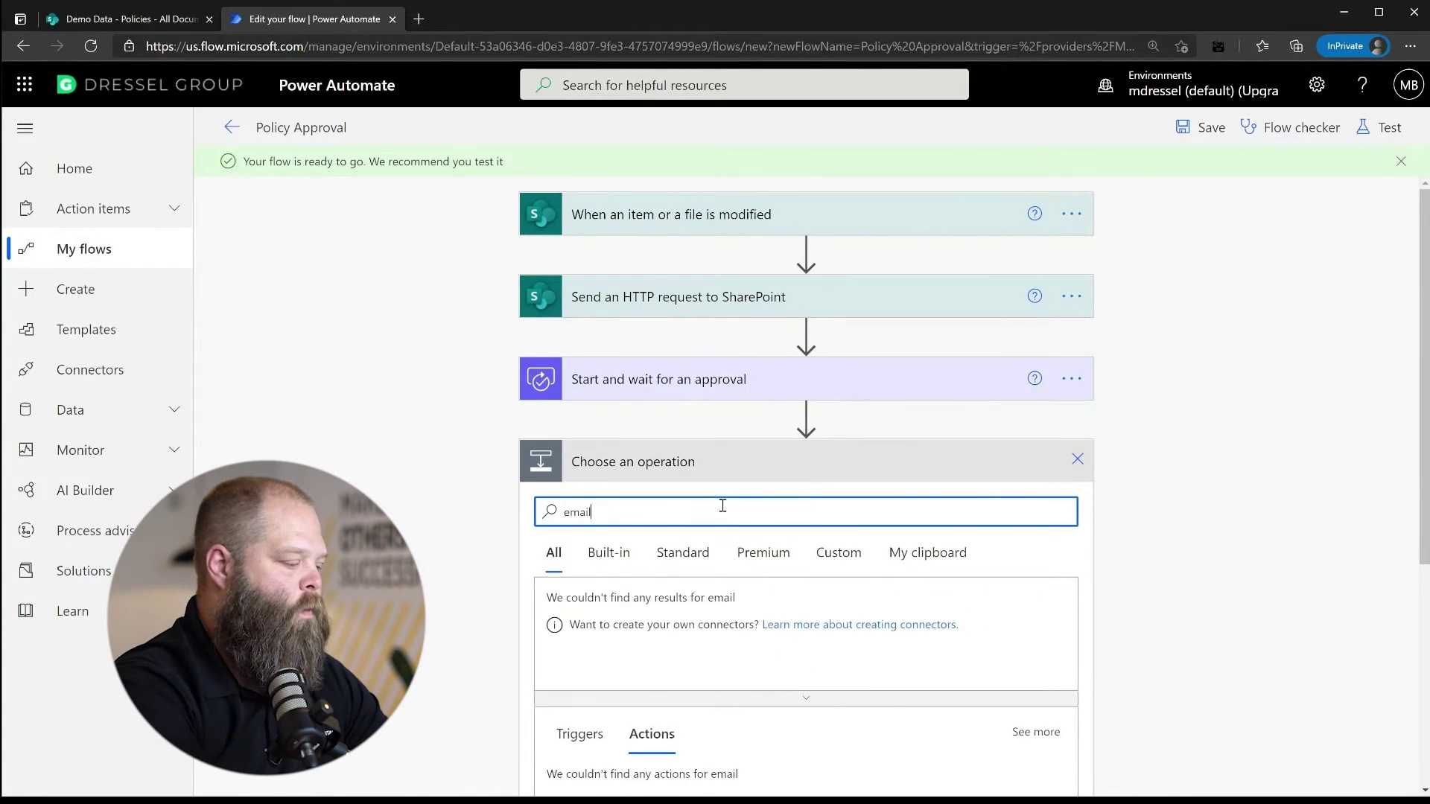
{"action": "scroll", "coordinate": [724, 510], "scroll_direction": "down", "scroll_amount": 2}
{"action": "scroll", "coordinate": [724, 511], "scroll_direction": "down", "scroll_amount": 2}
{"action": "left_click", "coordinate": [651, 334]}
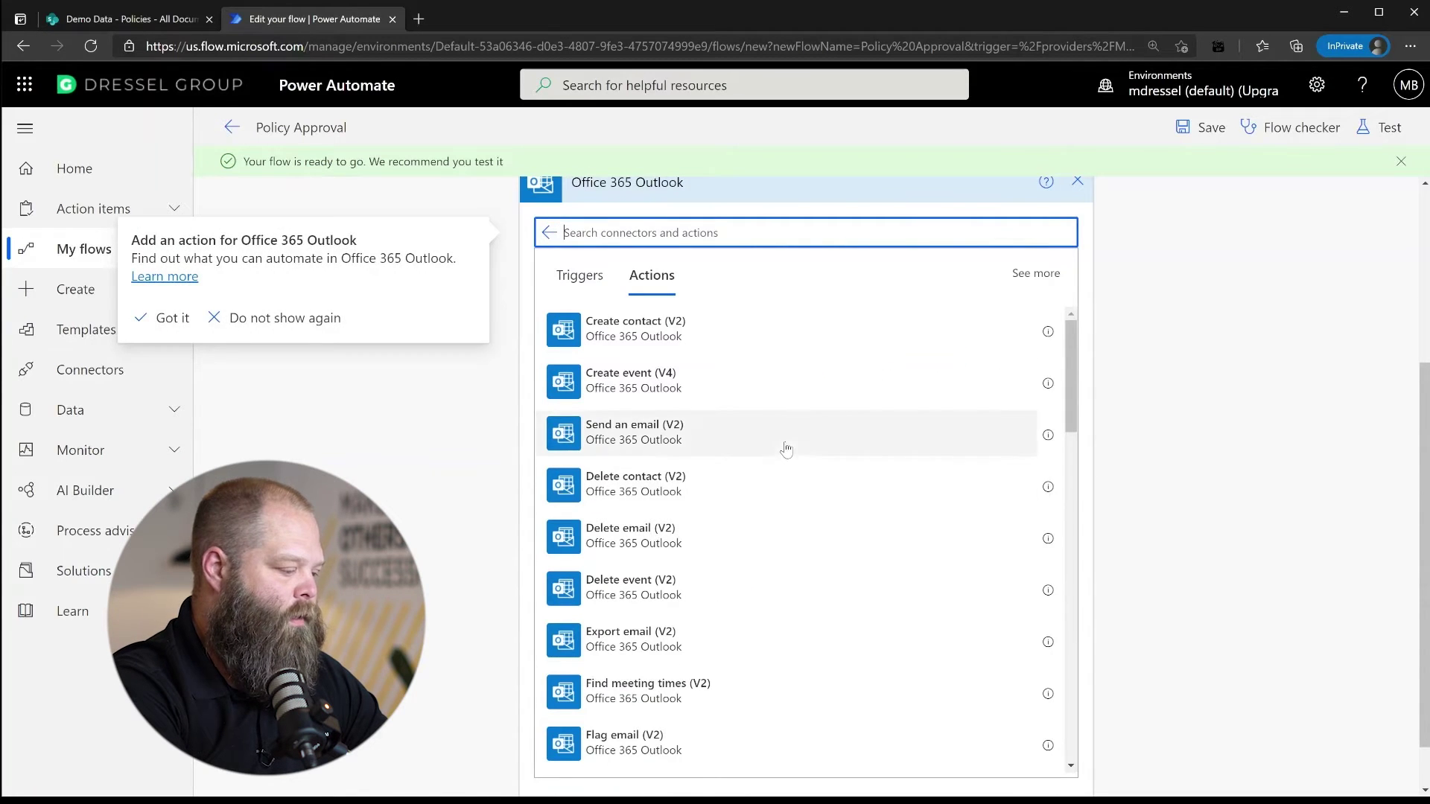
{"action": "scroll", "coordinate": [774, 477], "scroll_direction": "down", "scroll_amount": 1}
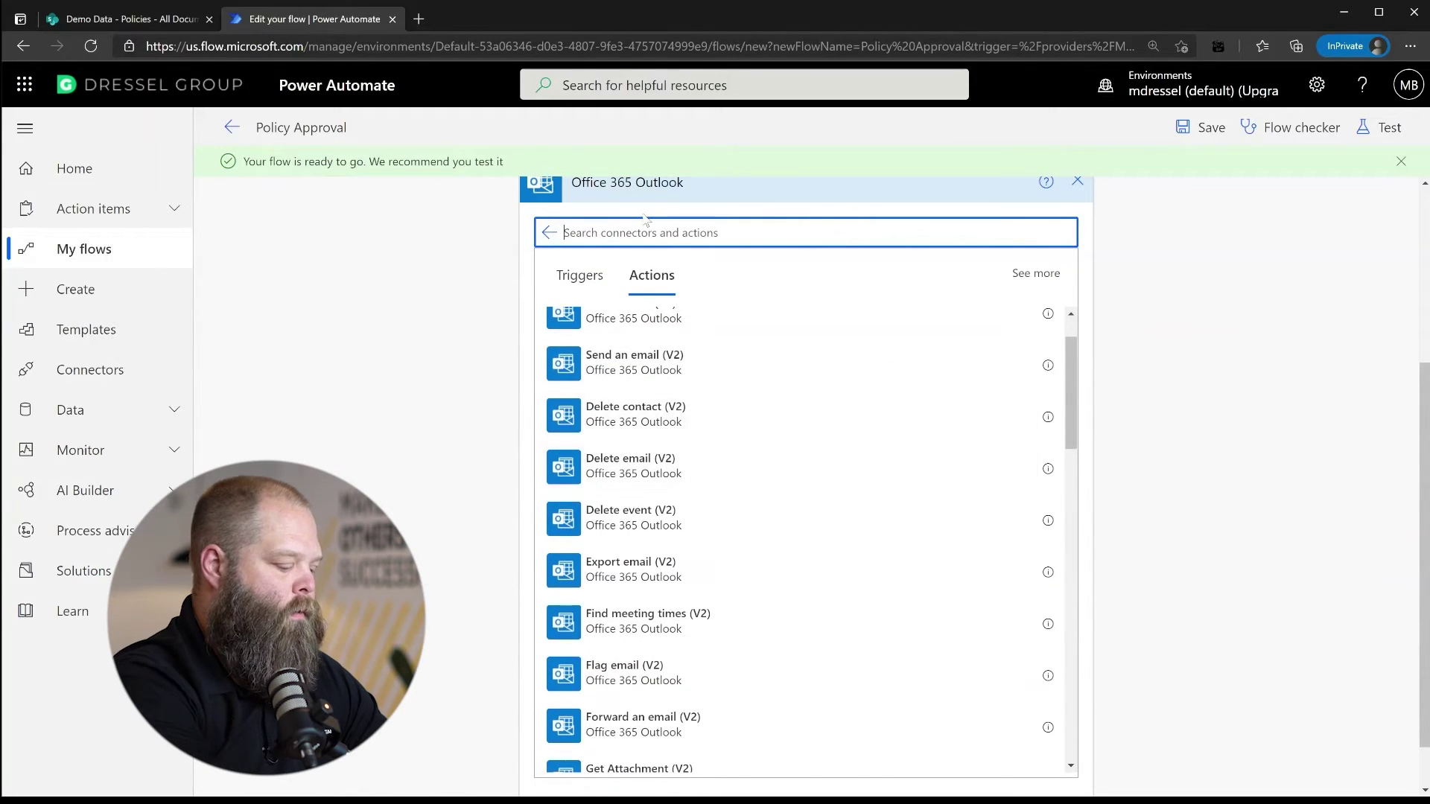
{"action": "type", "text": "send"}
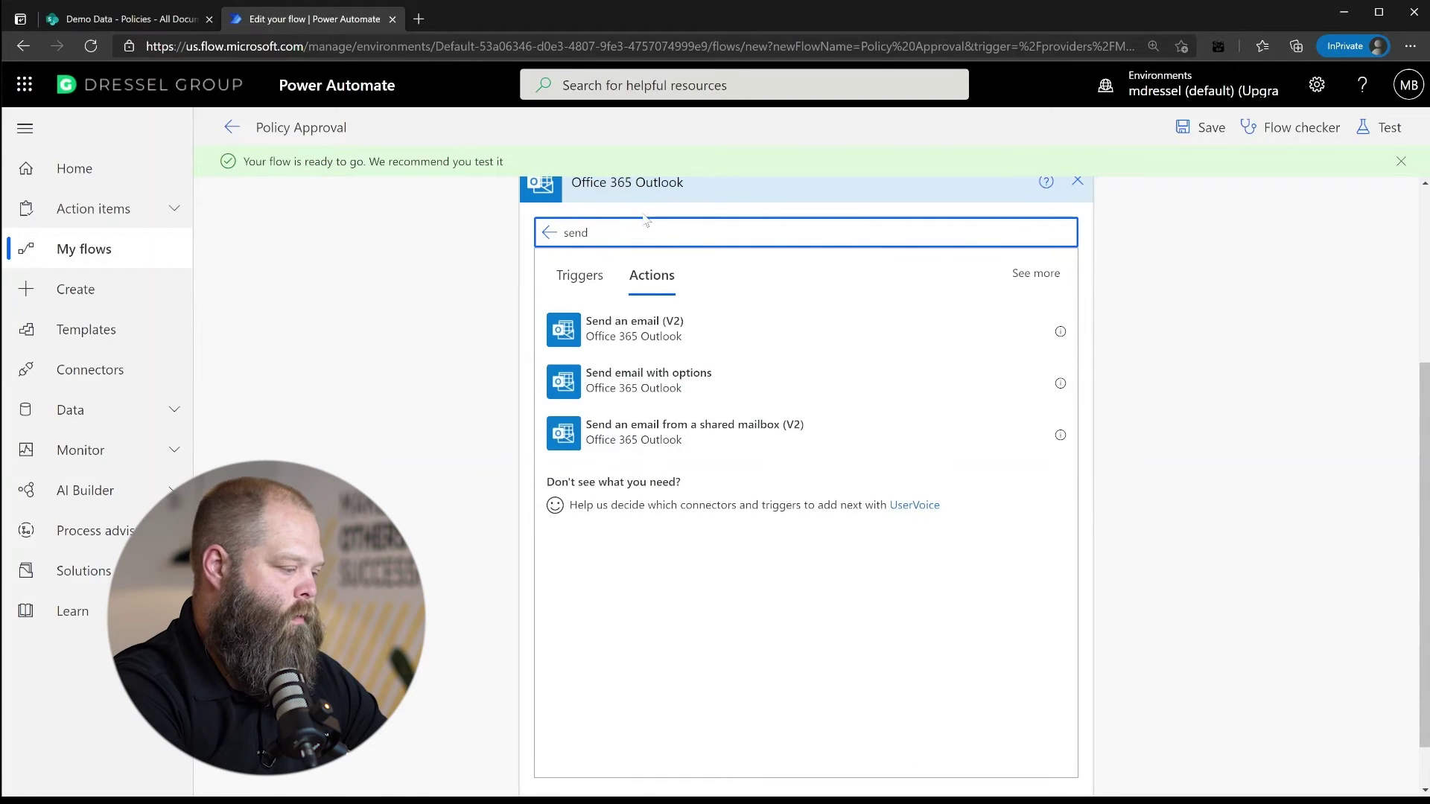
Add Send an email (V2) addressed to the file's last modifier
{"action": "left_click", "coordinate": [789, 341]}
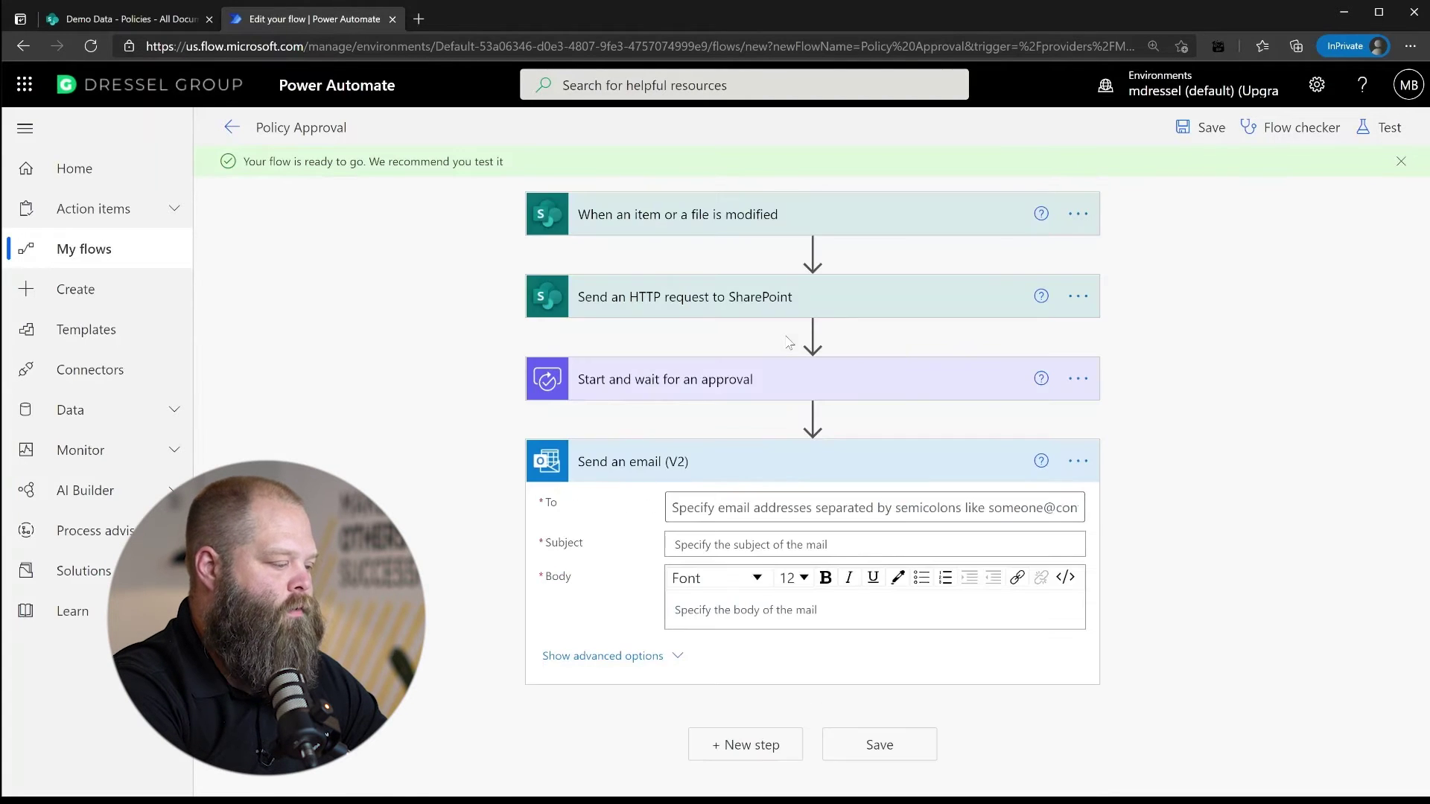
{"action": "left_click", "coordinate": [889, 508]}
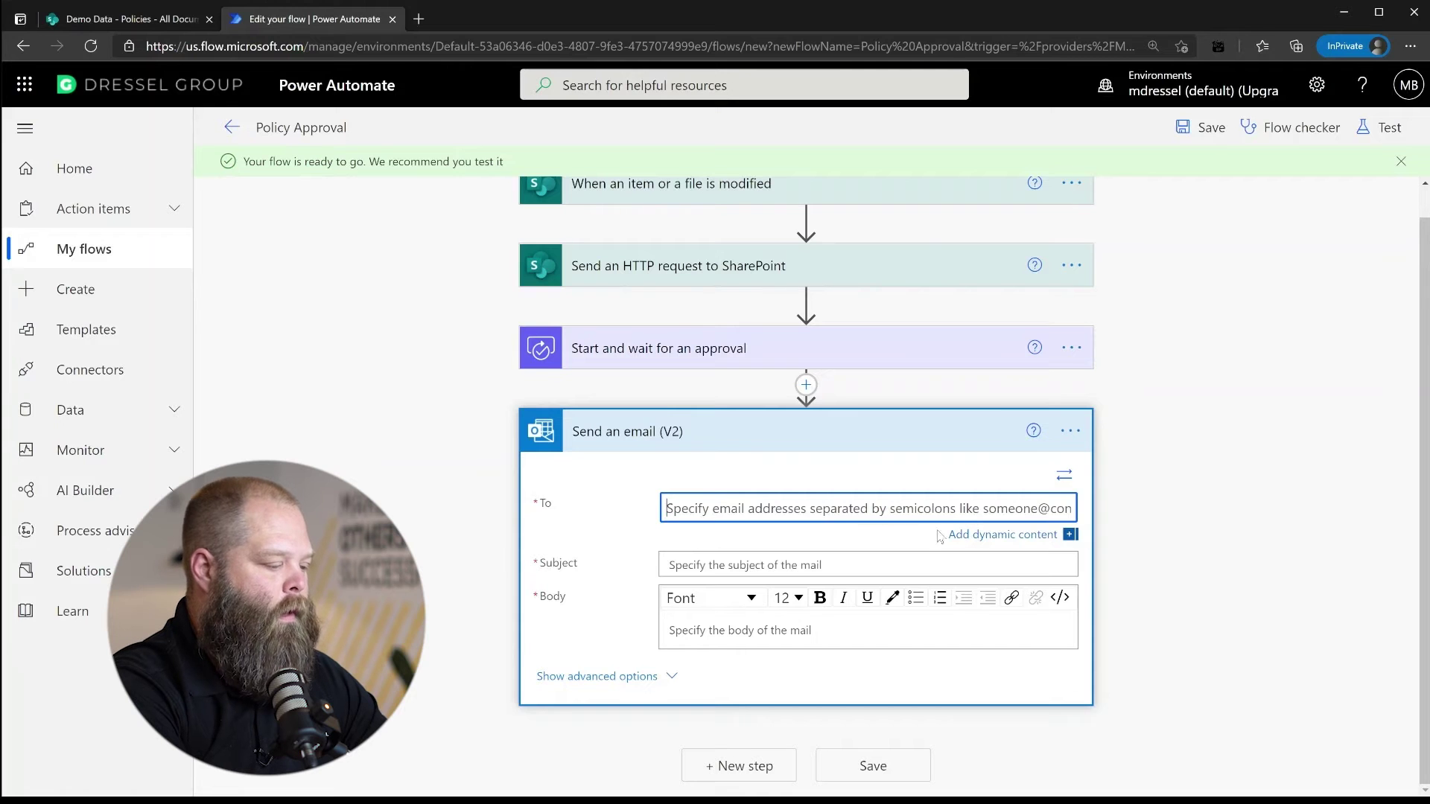
{"action": "left_click", "coordinate": [983, 535]}
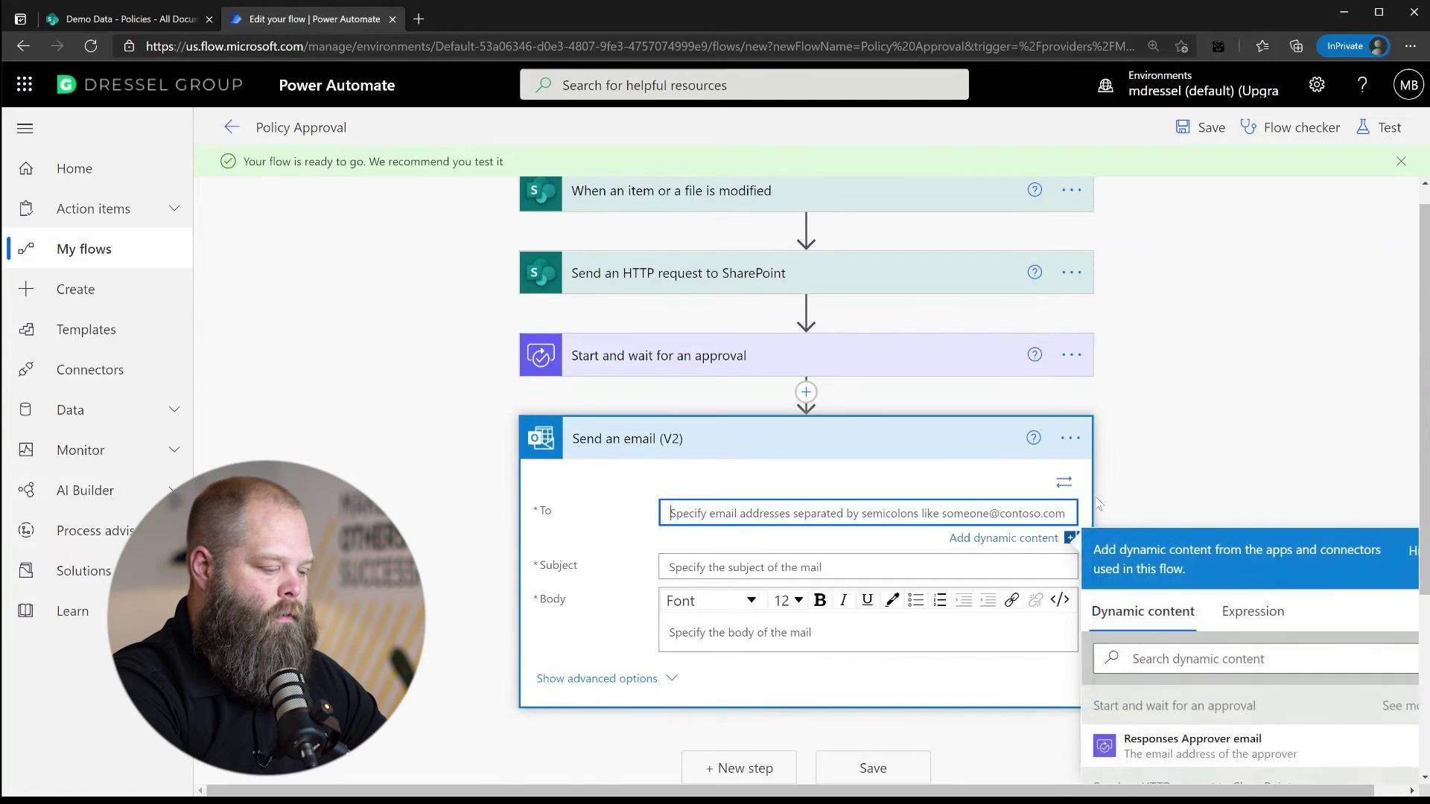
{"action": "scroll", "coordinate": [1255, 588], "scroll_direction": "down", "scroll_amount": 4}
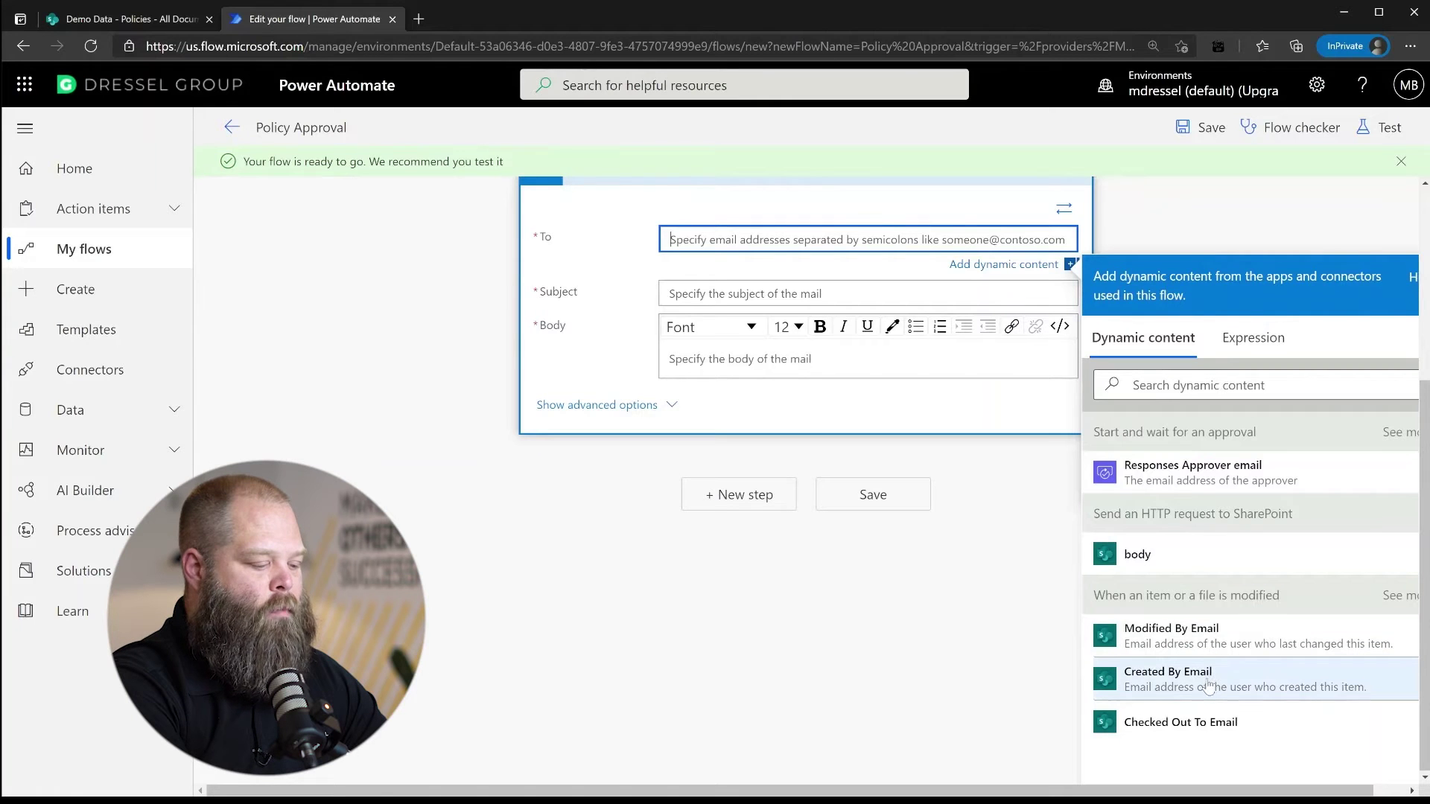
{"action": "left_click", "coordinate": [1193, 642]}
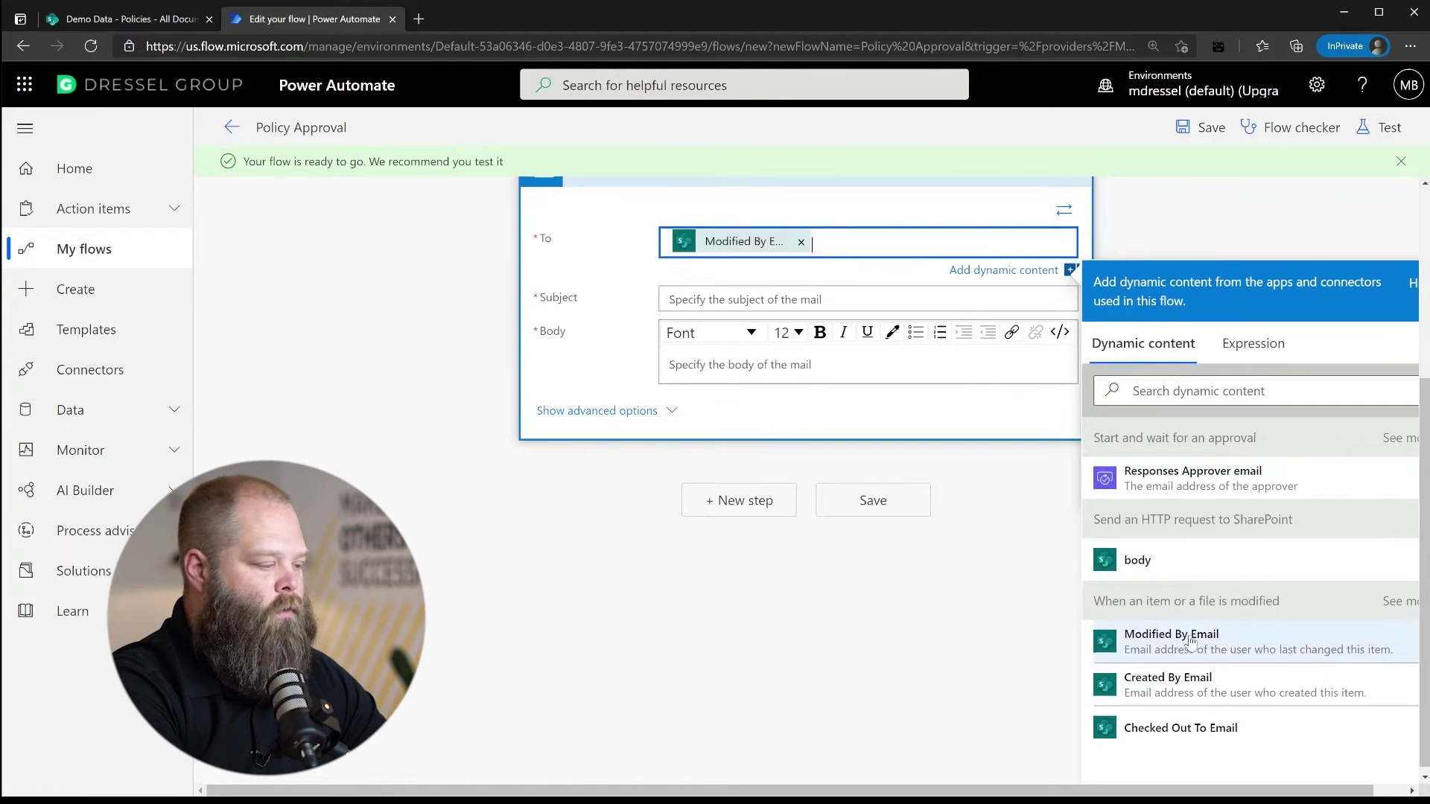
Fill the email subject with the file Name and the approval Responses
{"action": "left_click", "coordinate": [796, 298]}
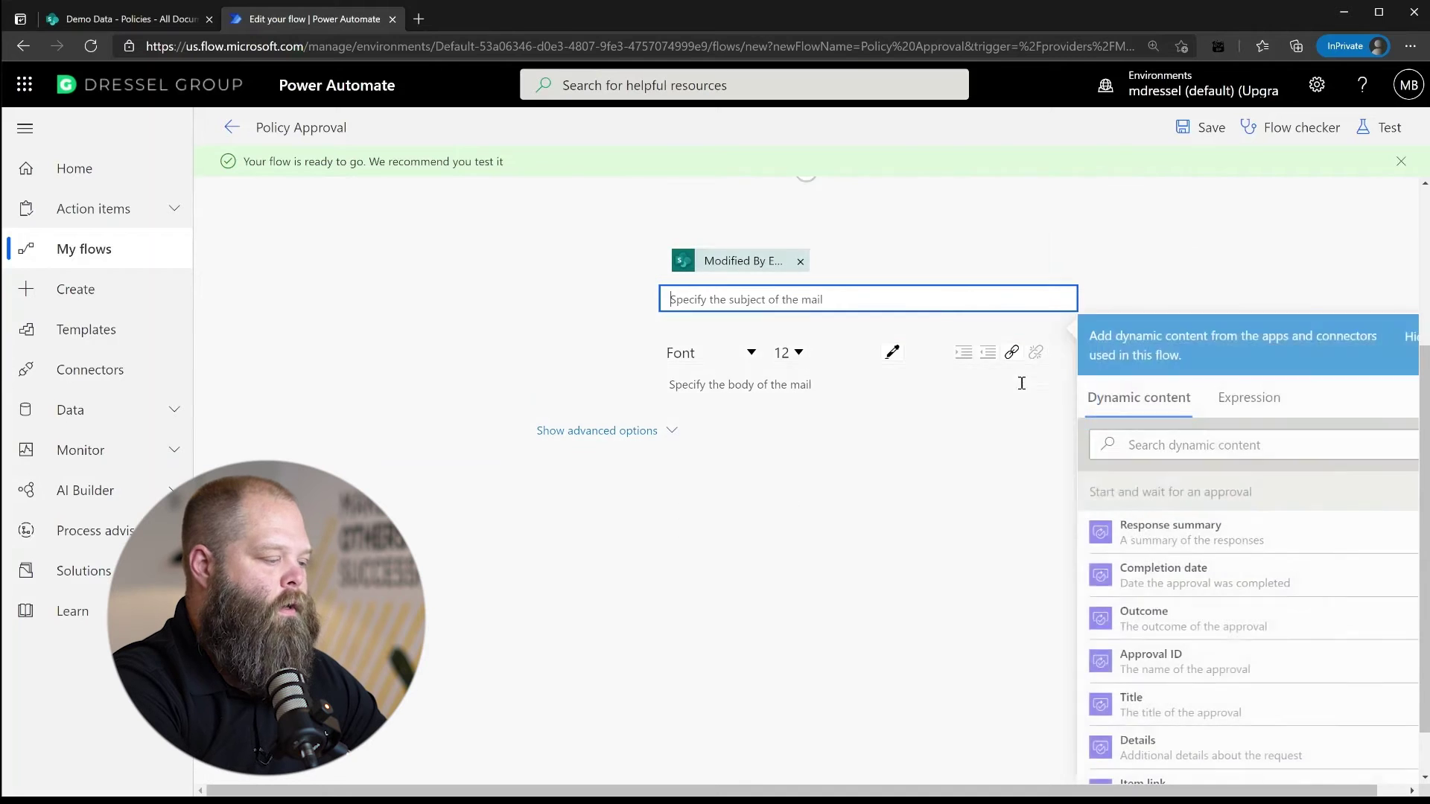
{"action": "left_click", "coordinate": [1147, 447]}
{"action": "type", "text": "fiel"}
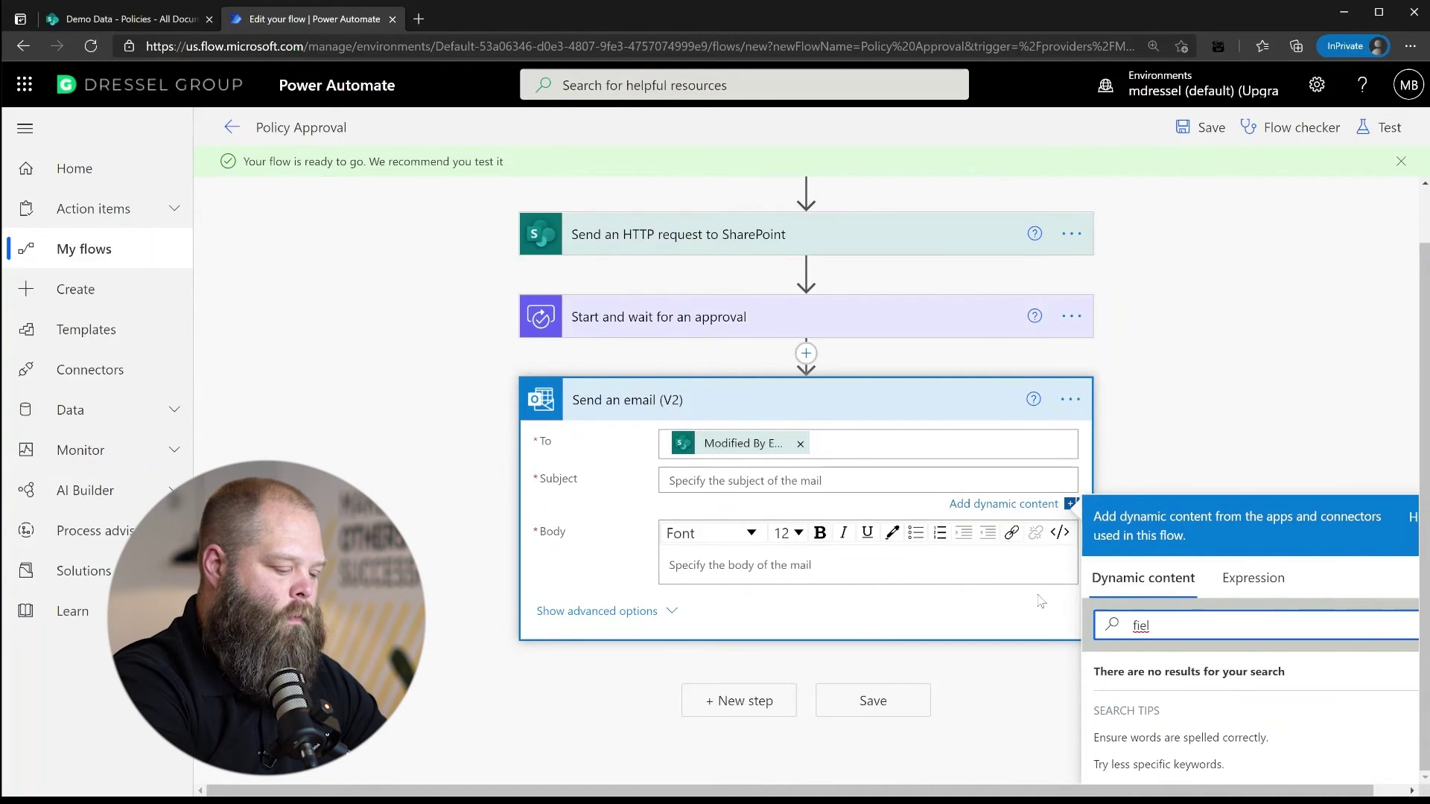
{"action": "key", "text": "BackSpace"}
{"action": "key", "text": "BackSpace"}
{"action": "type", "text": "le"}
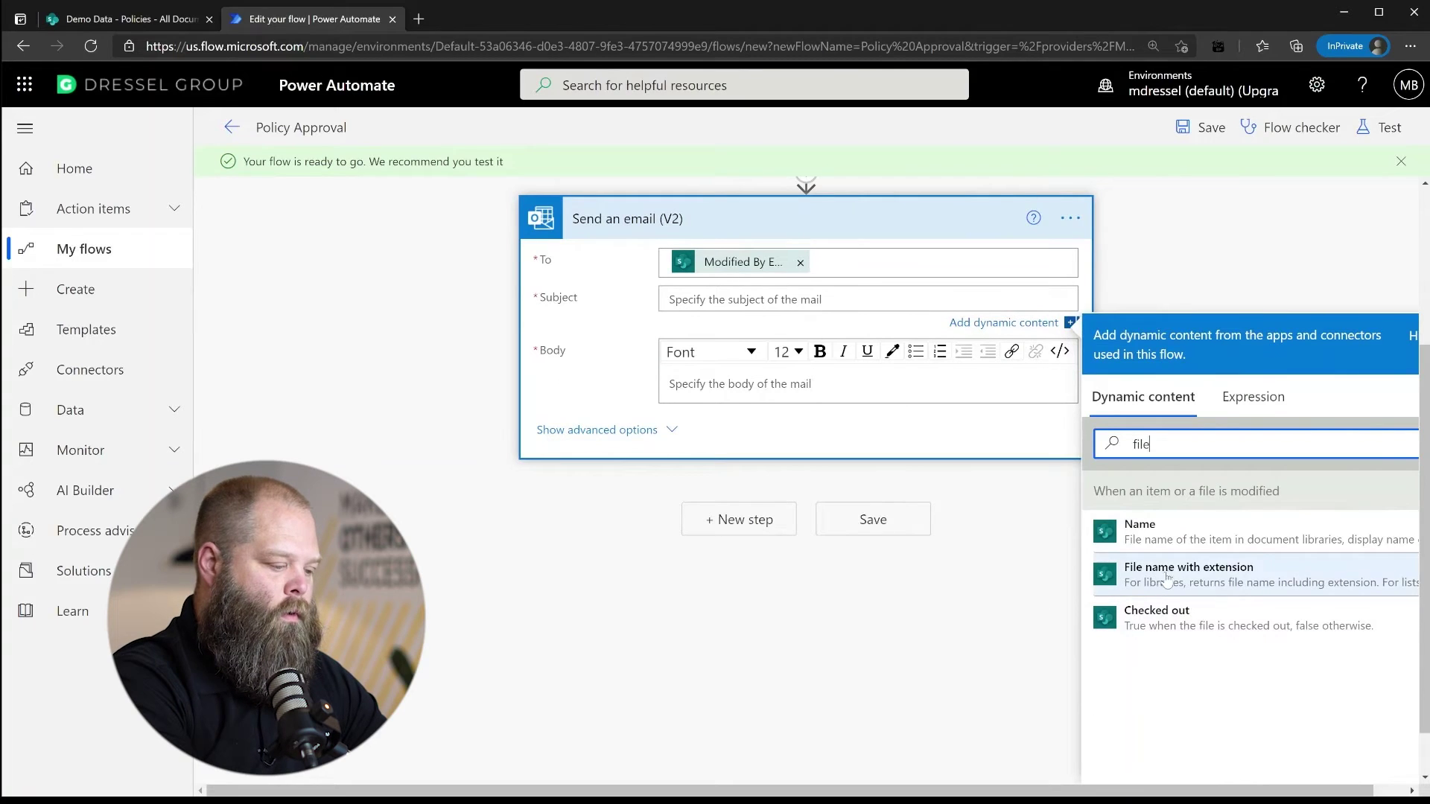
{"action": "left_click", "coordinate": [1146, 533]}
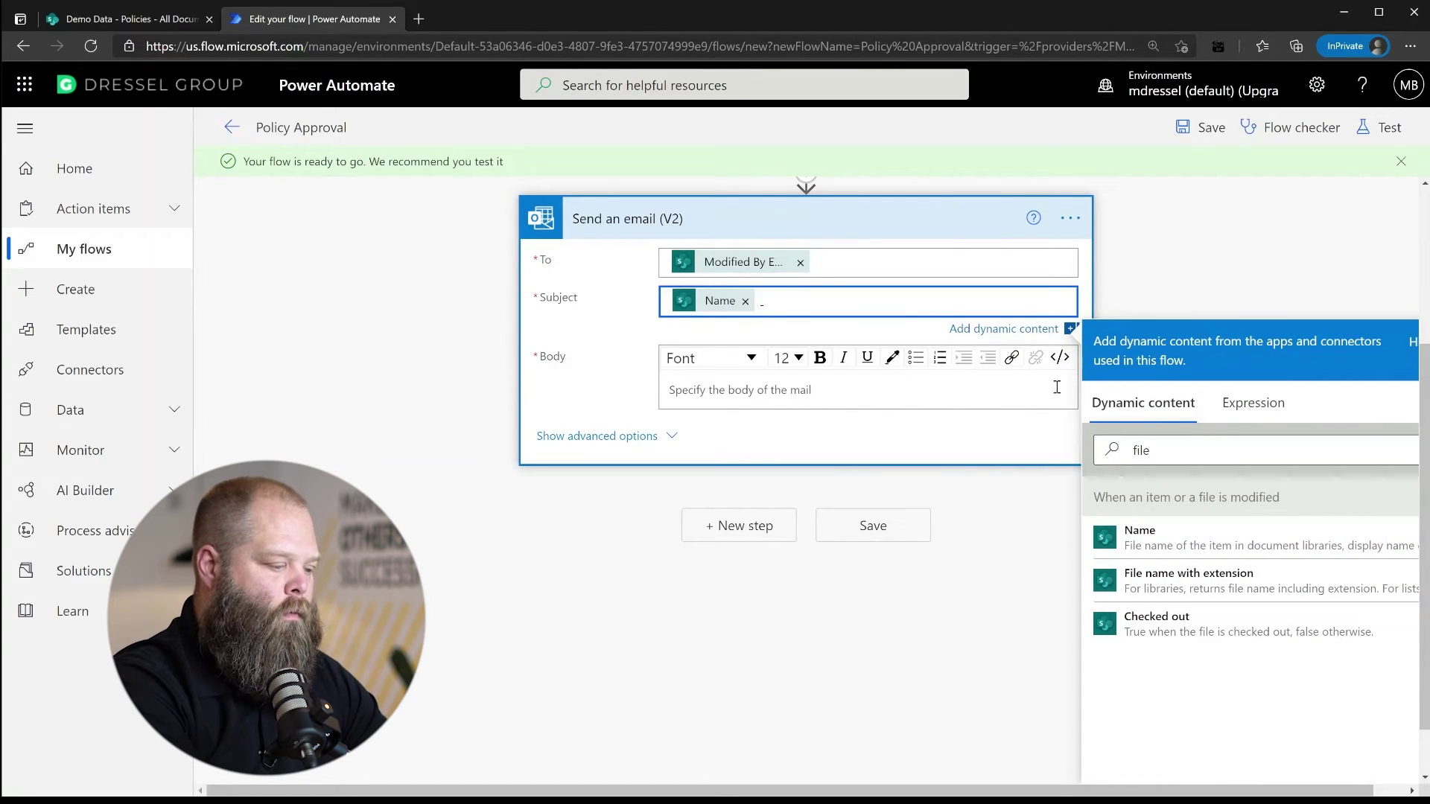
{"action": "left_click_drag", "start_coordinate": [1182, 449], "coordinate": [1101, 448]}
{"action": "type", "text": "response"}
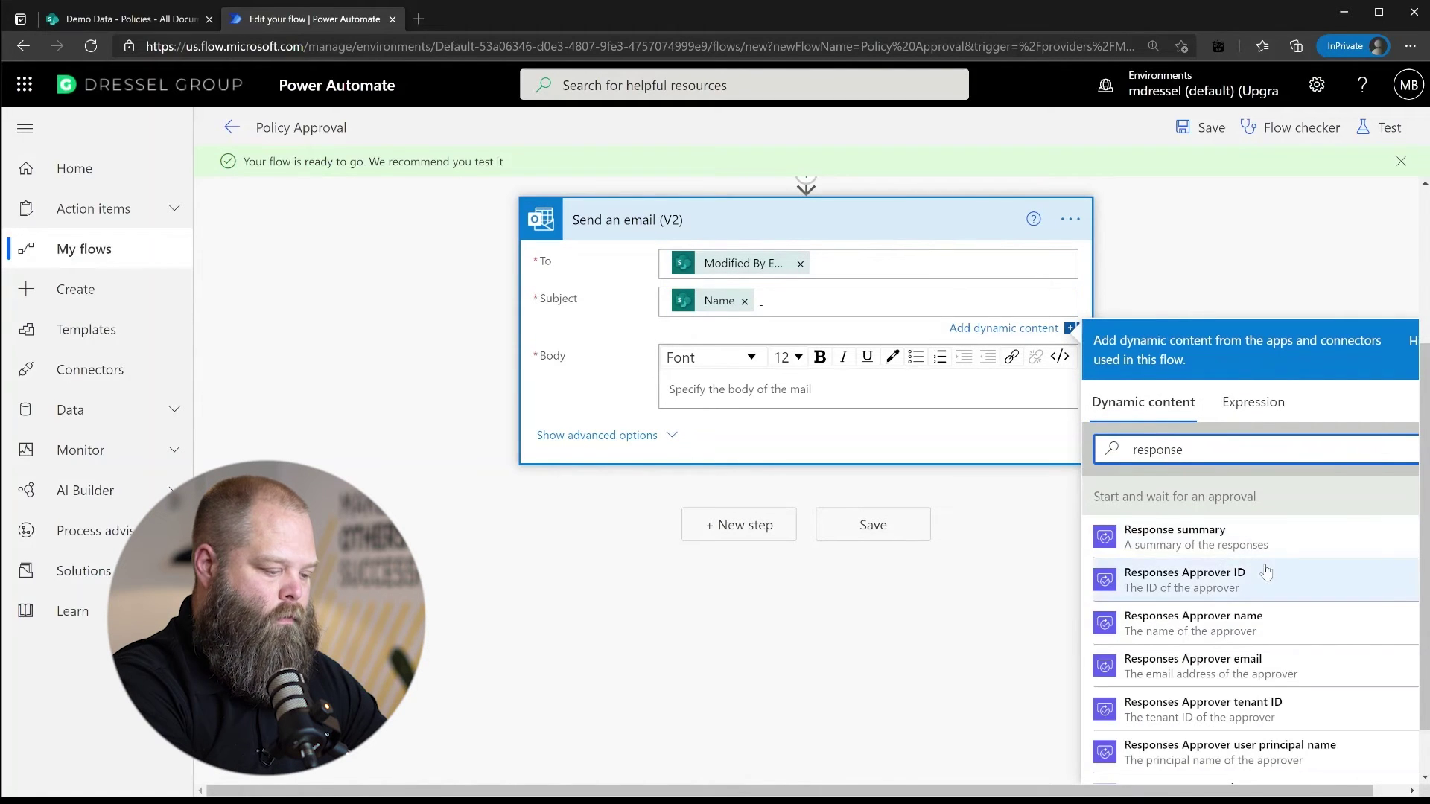
{"action": "scroll", "coordinate": [1267, 570], "scroll_direction": "down", "scroll_amount": 3}
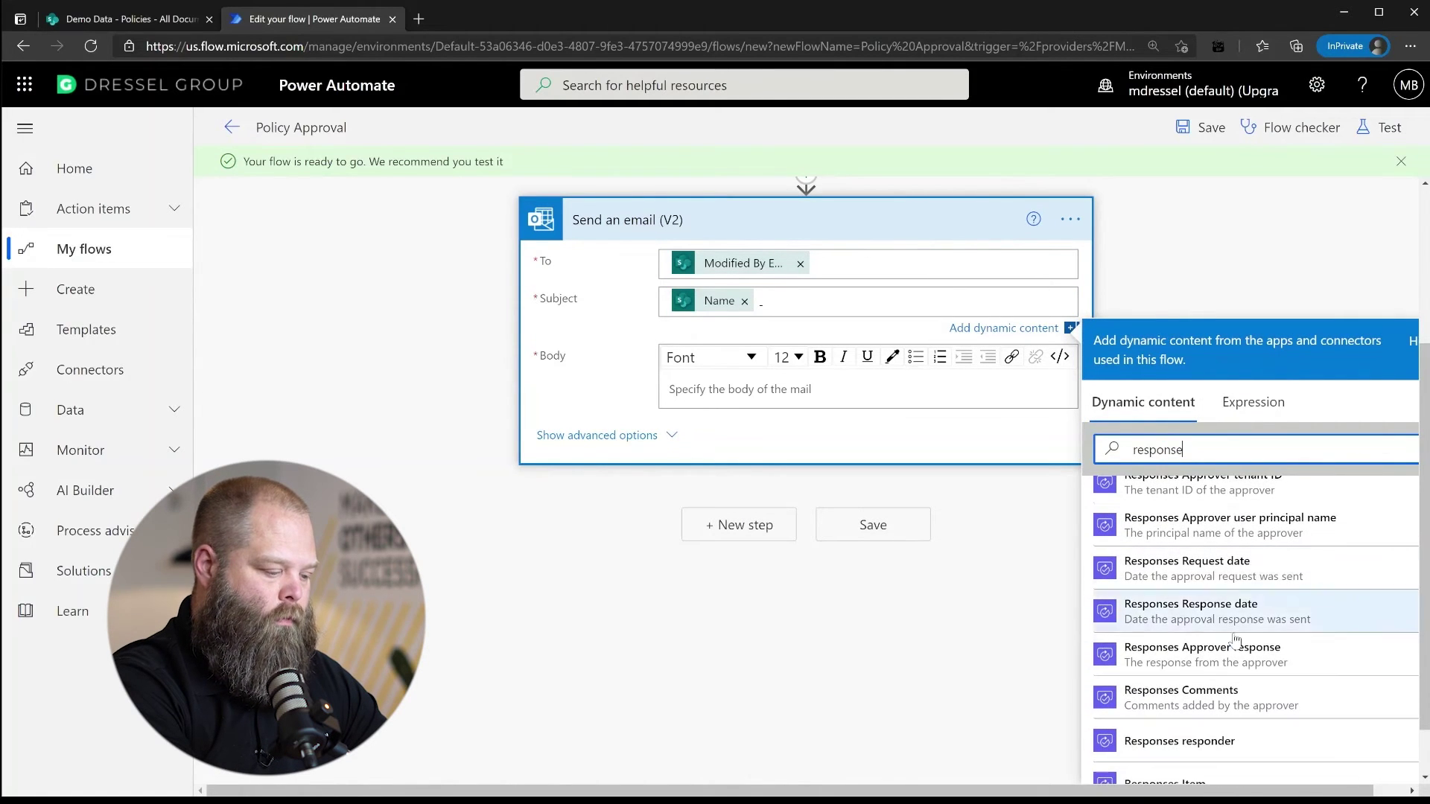
{"action": "scroll", "coordinate": [1248, 682], "scroll_direction": "down", "scroll_amount": 1}
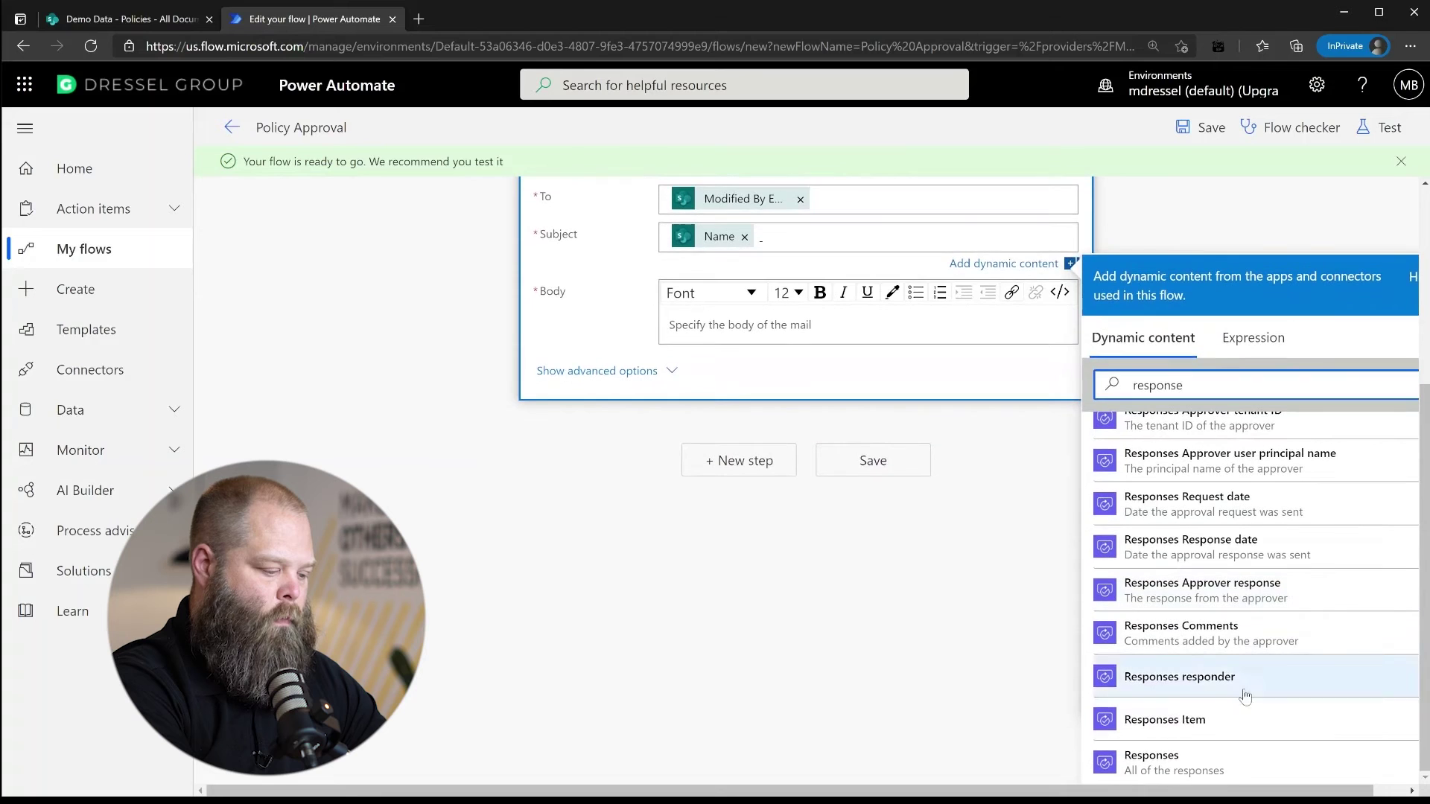
{"action": "left_click", "coordinate": [1195, 754]}
Put Responses Comments in the email body
{"action": "left_click", "coordinate": [856, 328]}
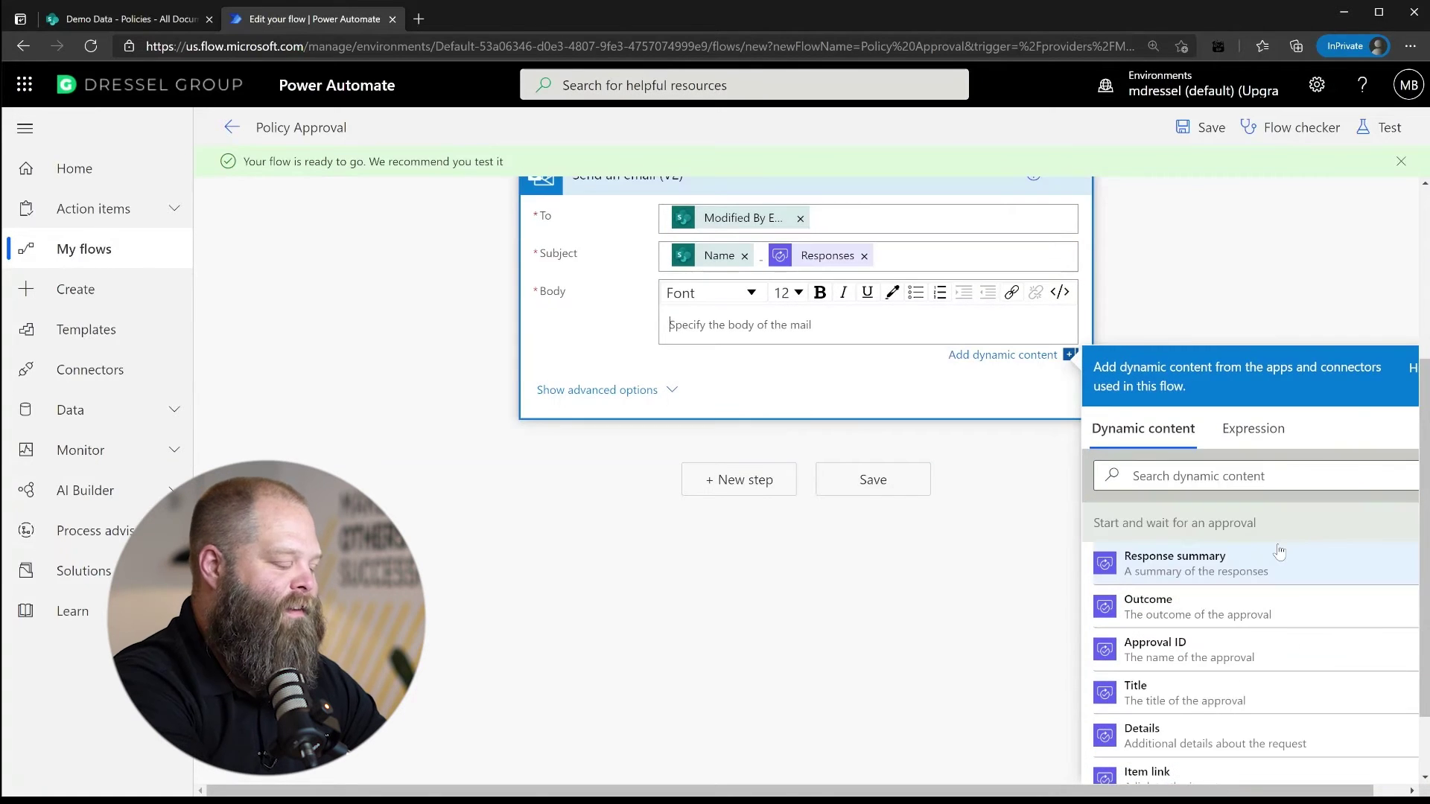
{"action": "left_click", "coordinate": [1264, 479]}
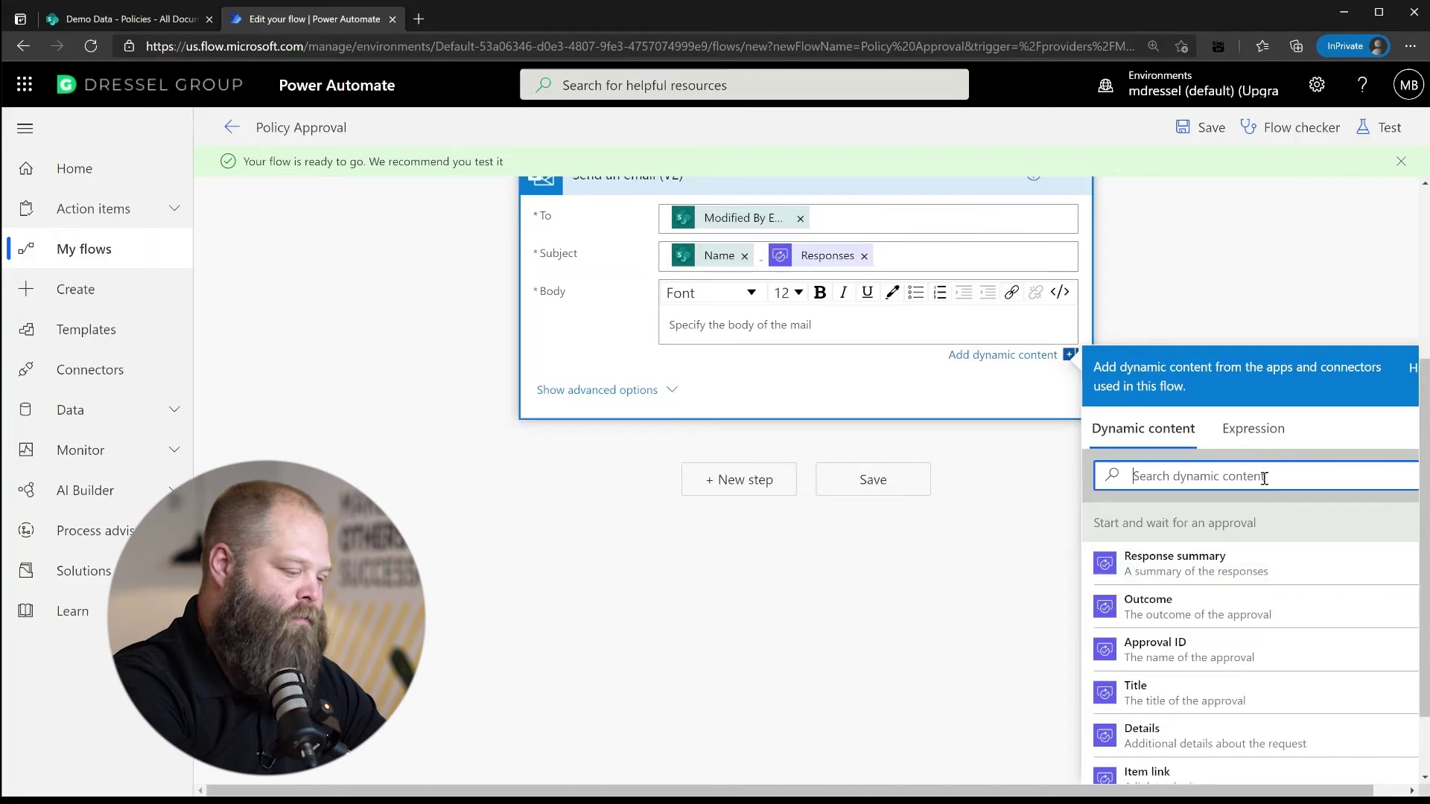
{"action": "type", "text": "comment"}
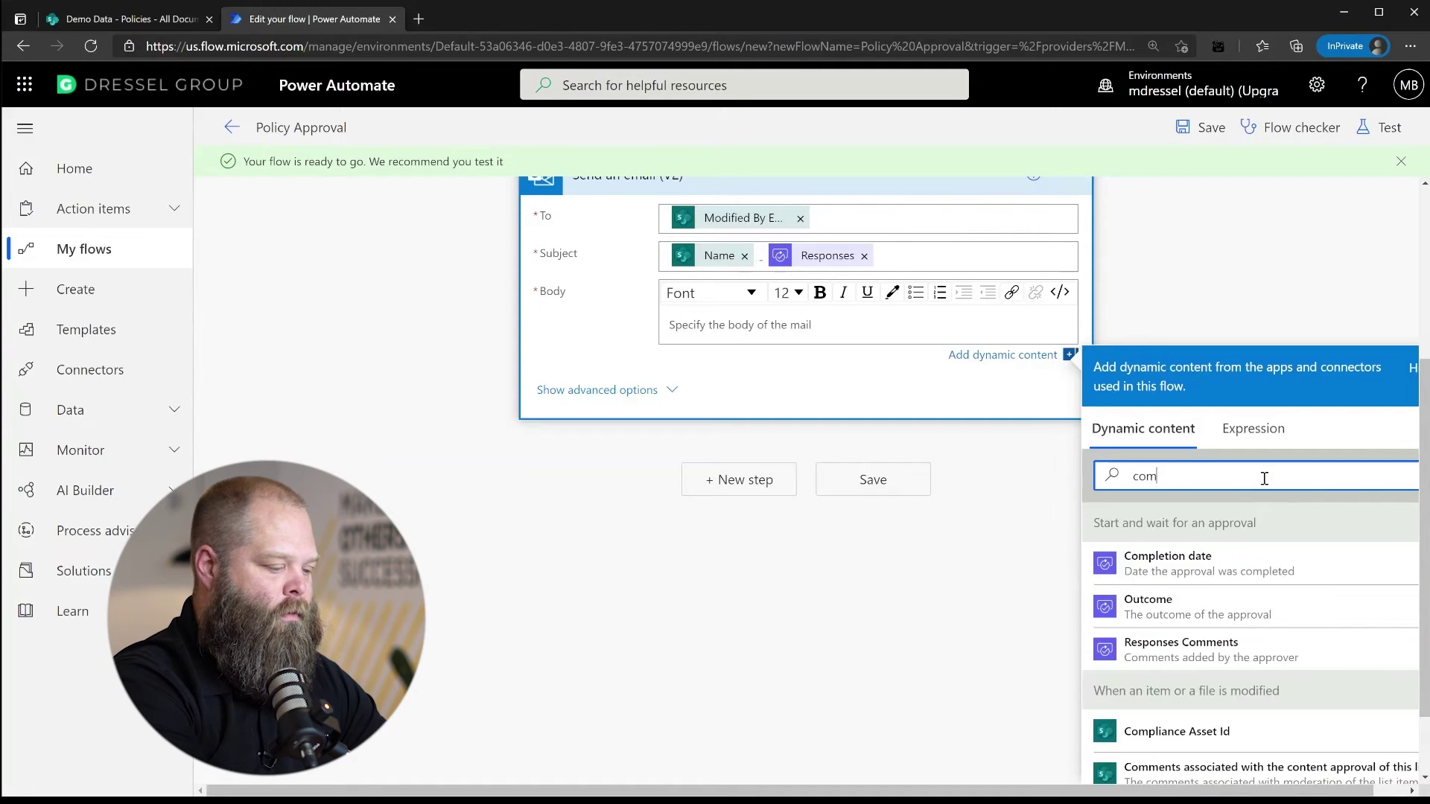
{"action": "left_click", "coordinate": [1225, 573]}
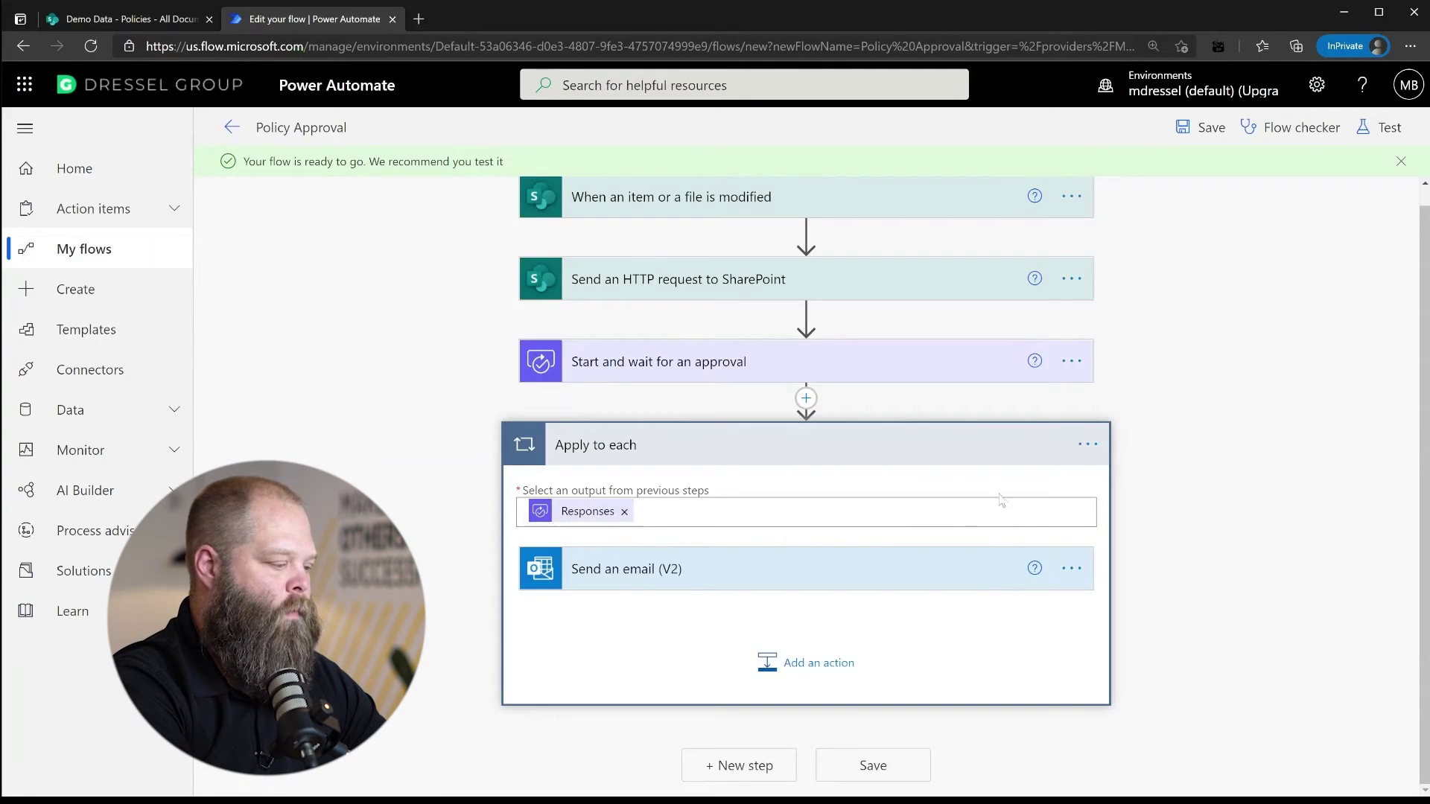
{"action": "left_click", "coordinate": [766, 584]}
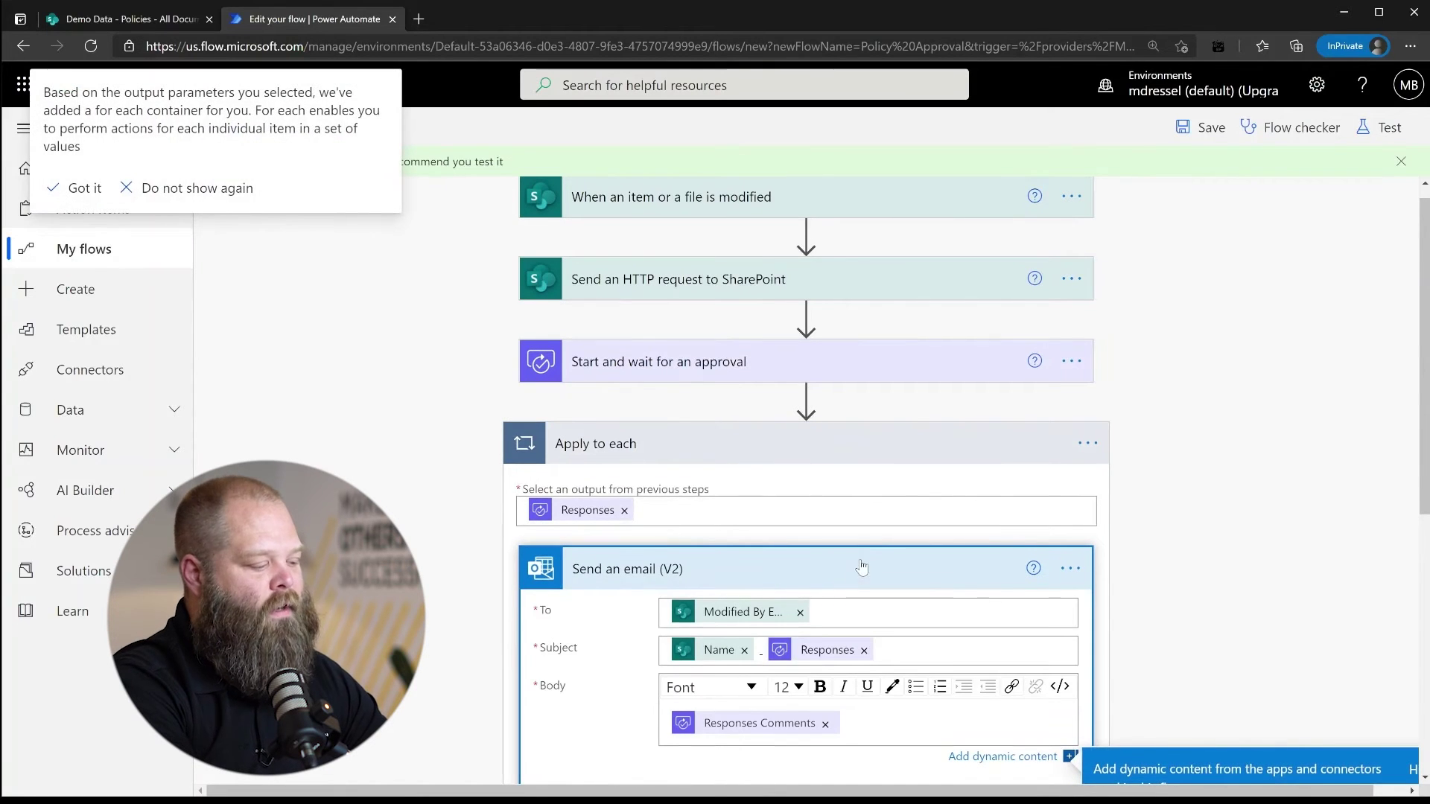
{"action": "scroll", "coordinate": [861, 568], "scroll_direction": "down", "scroll_amount": 4}
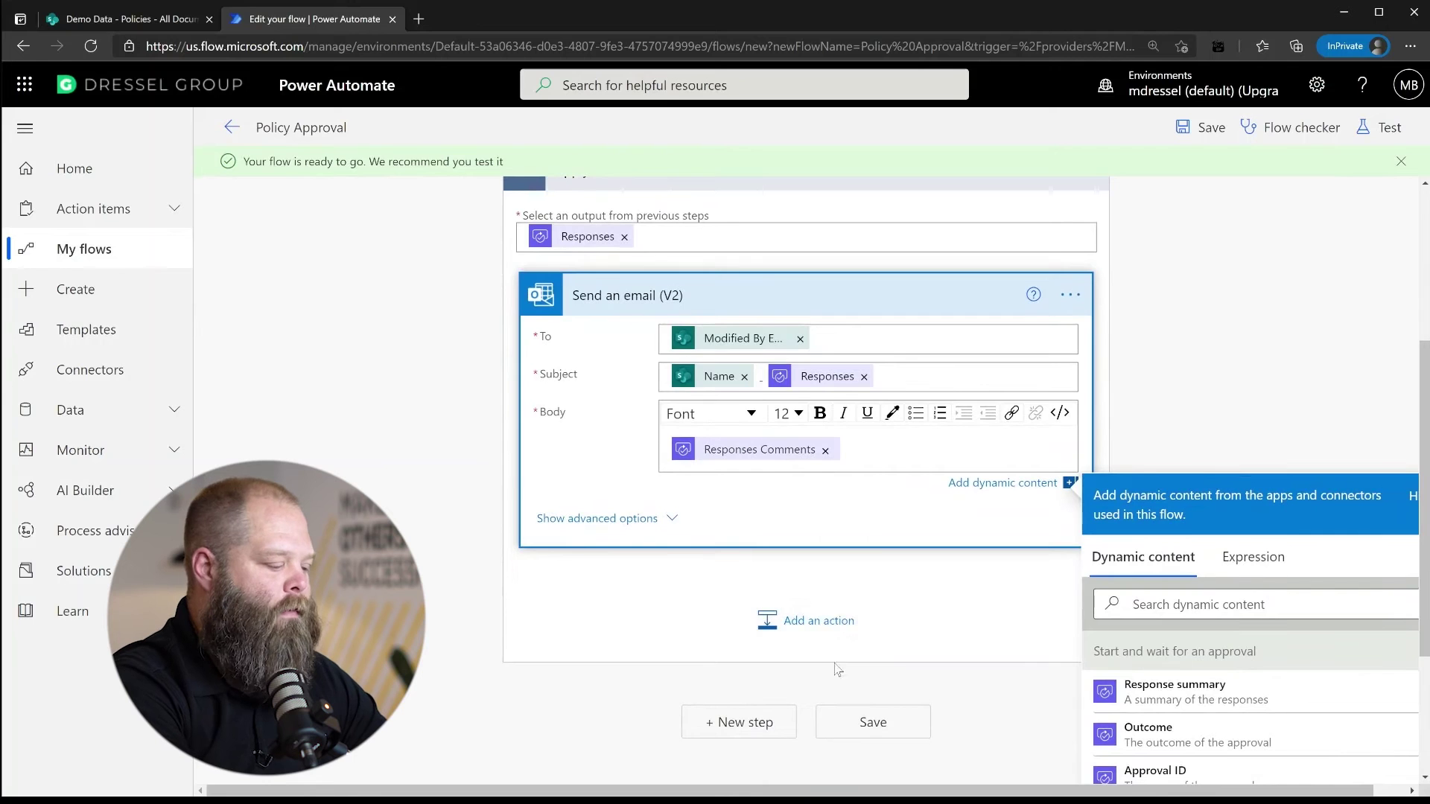
{"action": "left_click", "coordinate": [809, 685]}
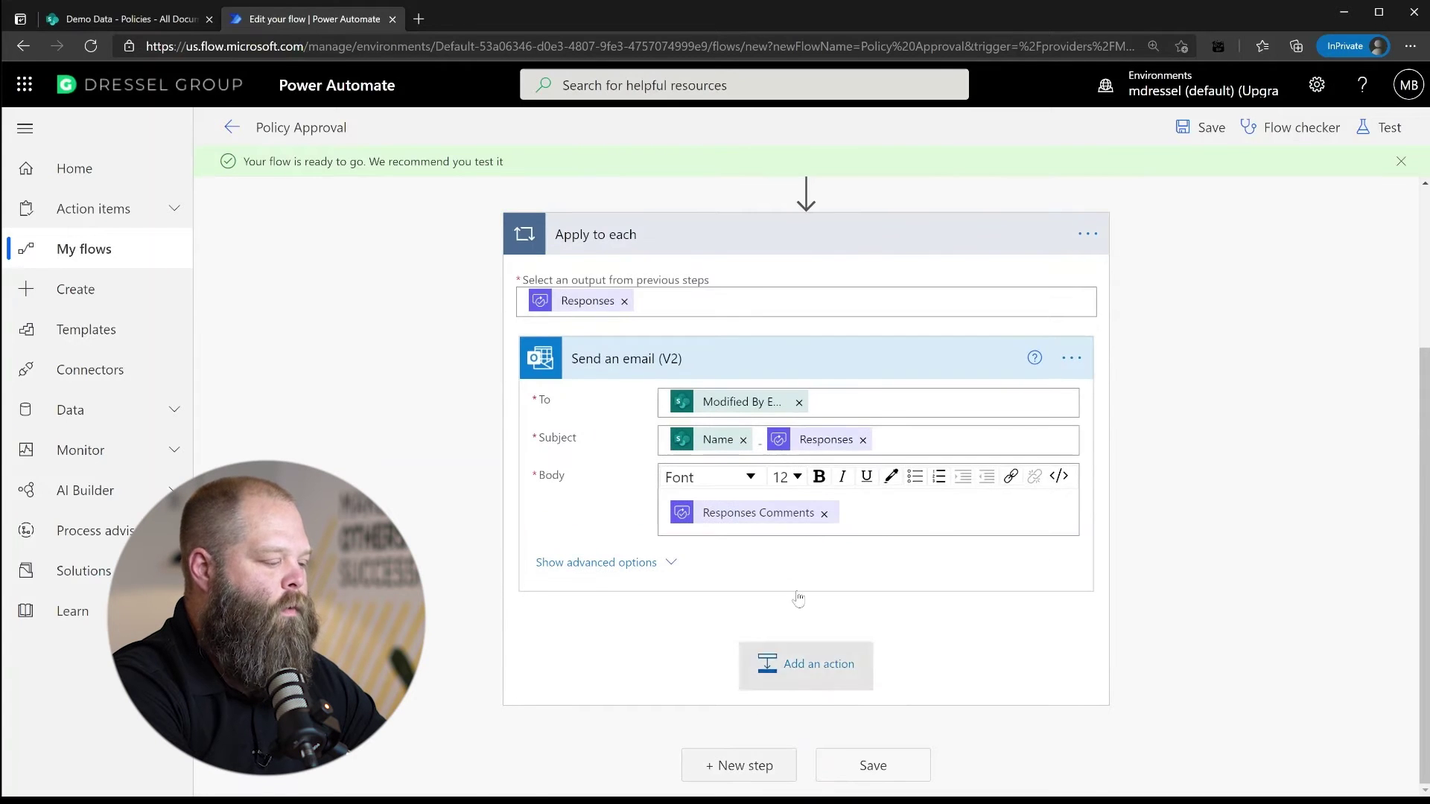
{"action": "left_click", "coordinate": [796, 660]}
{"action": "scroll", "coordinate": [1275, 414], "scroll_direction": "down", "scroll_amount": 3}
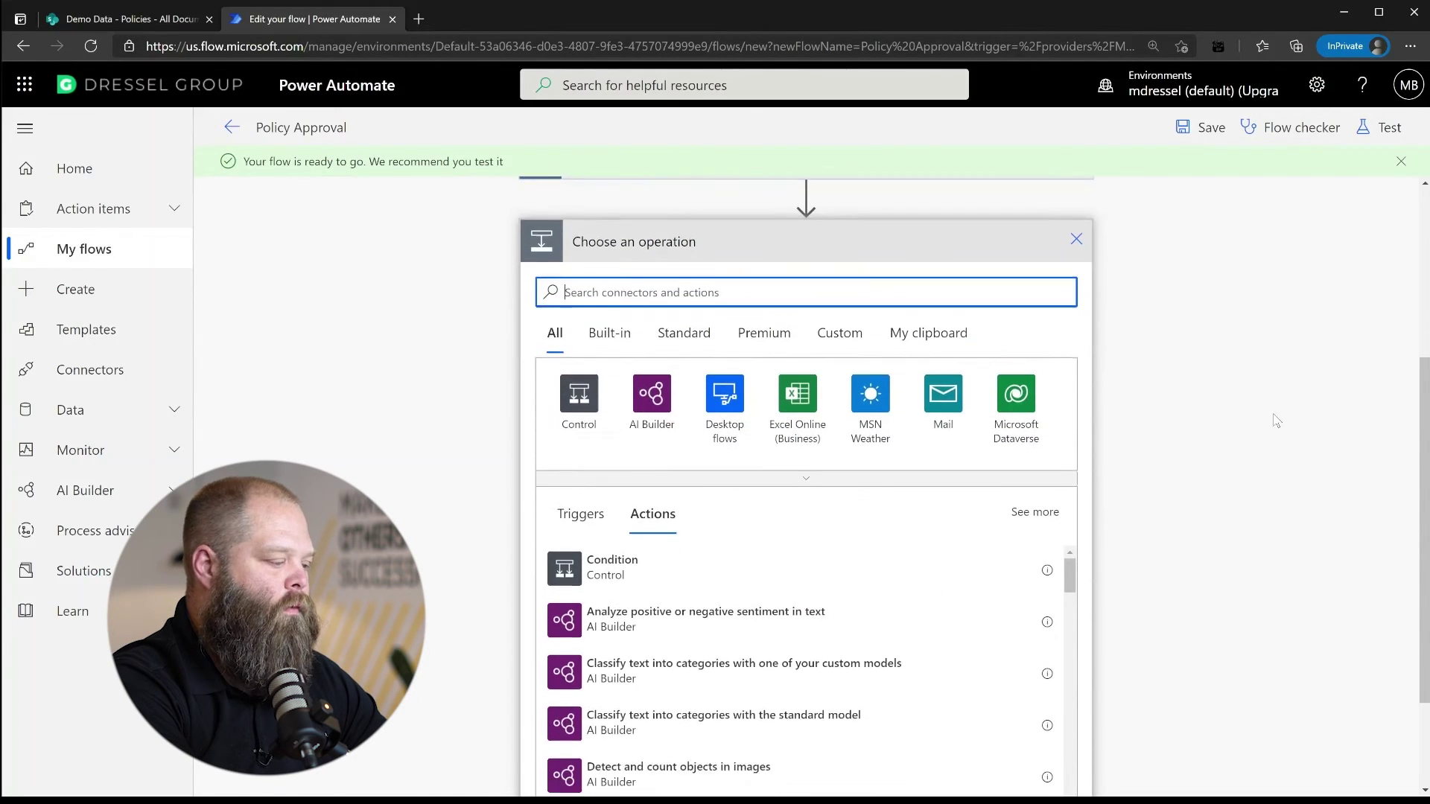
{"action": "scroll", "coordinate": [1265, 427], "scroll_direction": "up", "scroll_amount": 2}
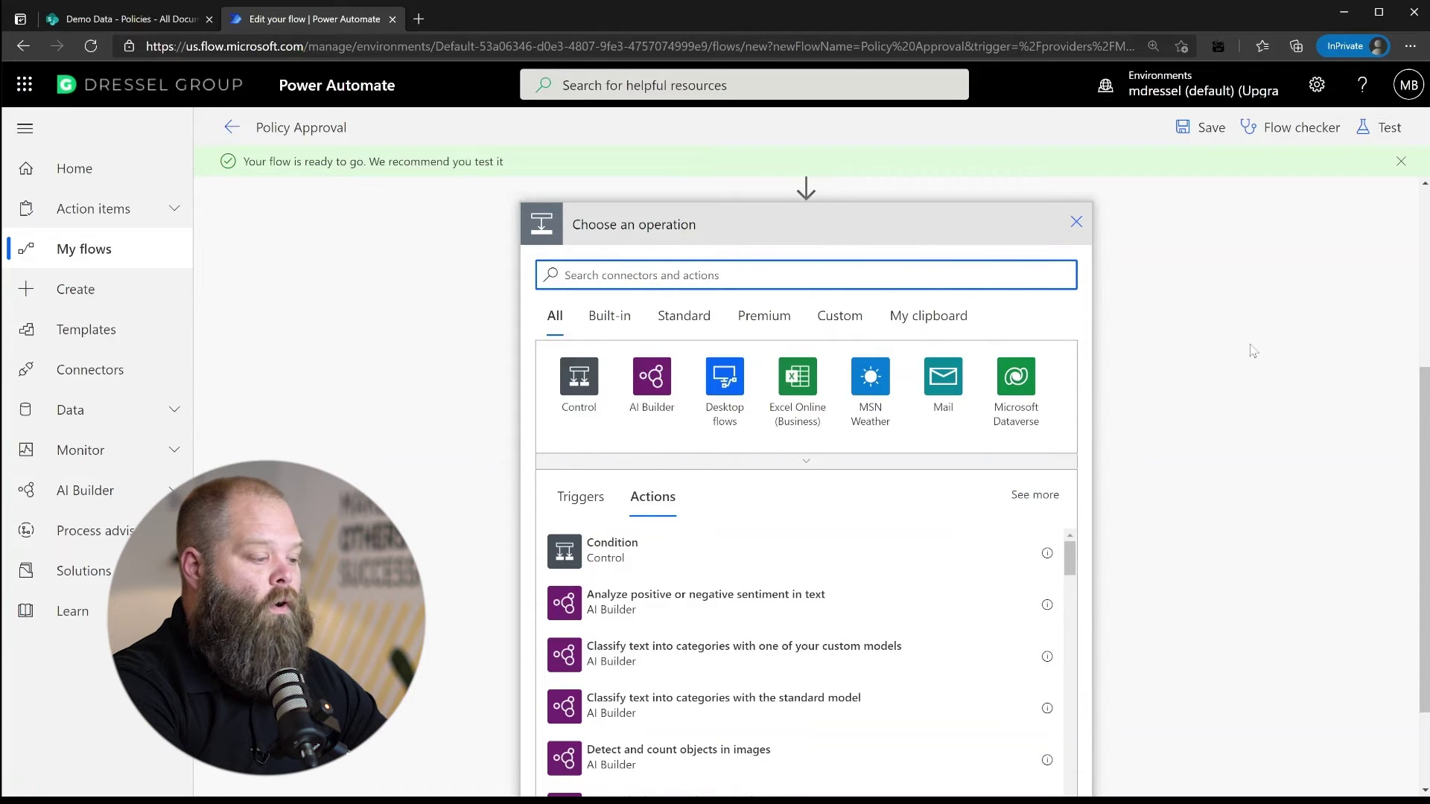
Copy the SharePoint HTTP request step and paste it as a new step after Apply to each
{"action": "left_click", "coordinate": [1076, 222]}
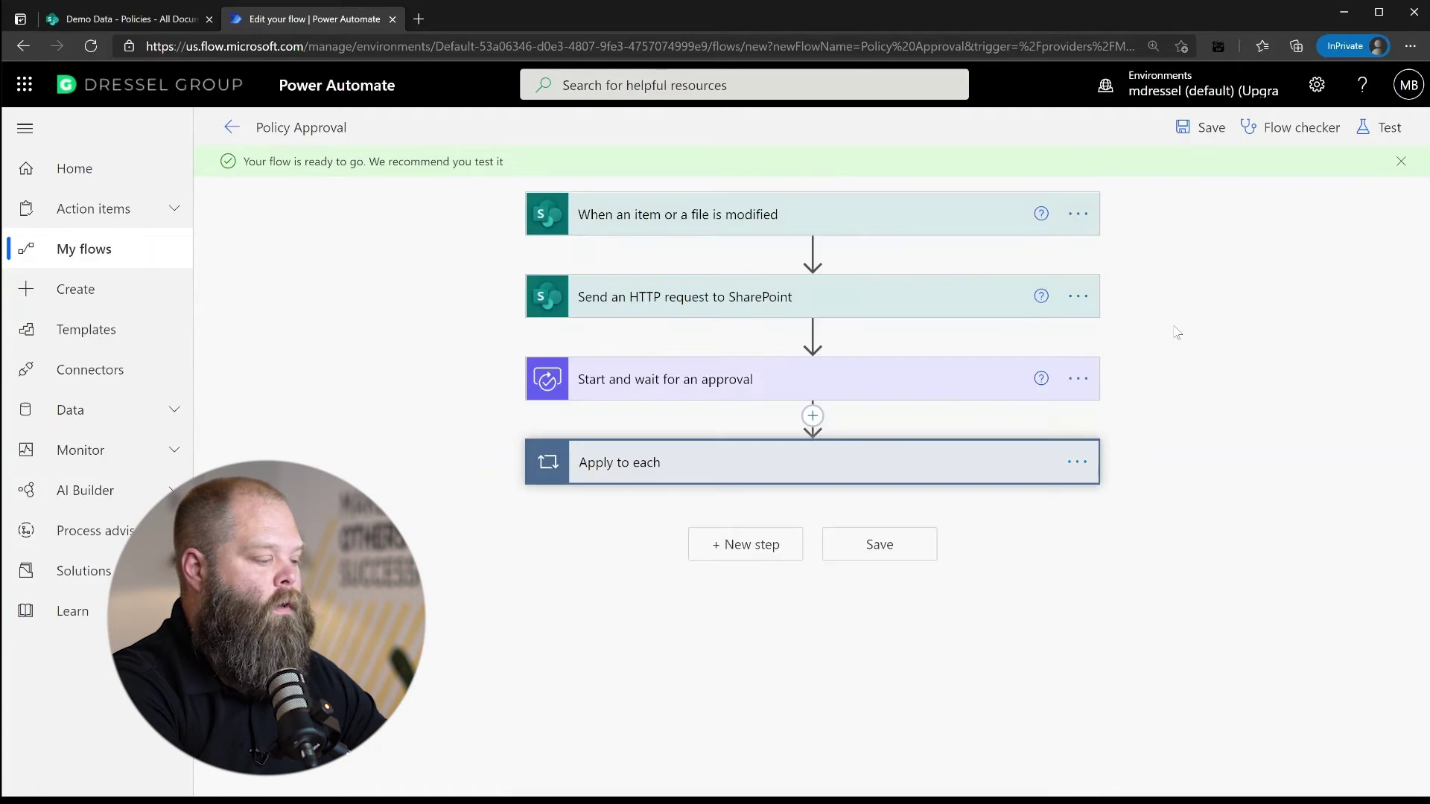
{"action": "left_click", "coordinate": [1077, 298]}
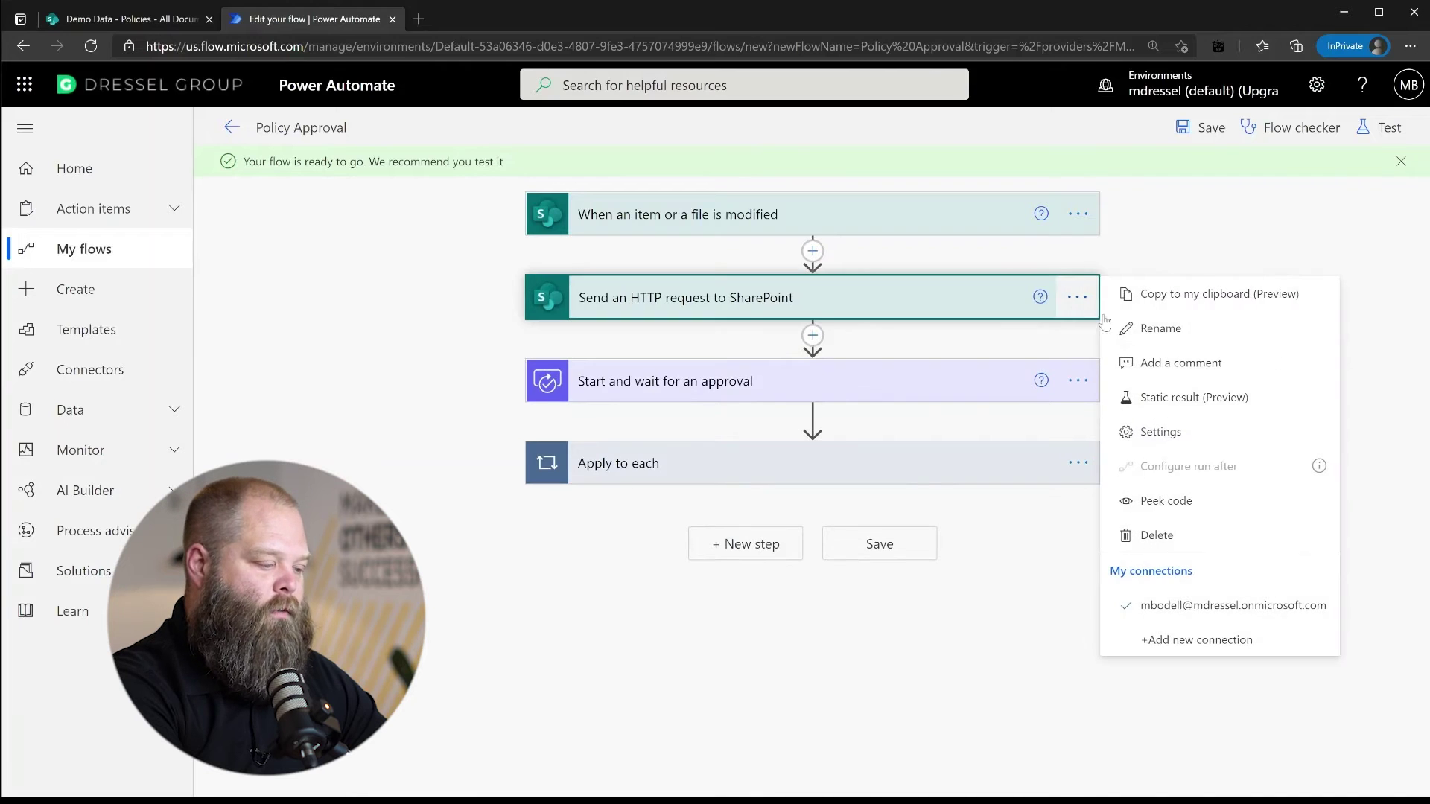
{"action": "left_click", "coordinate": [1192, 295]}
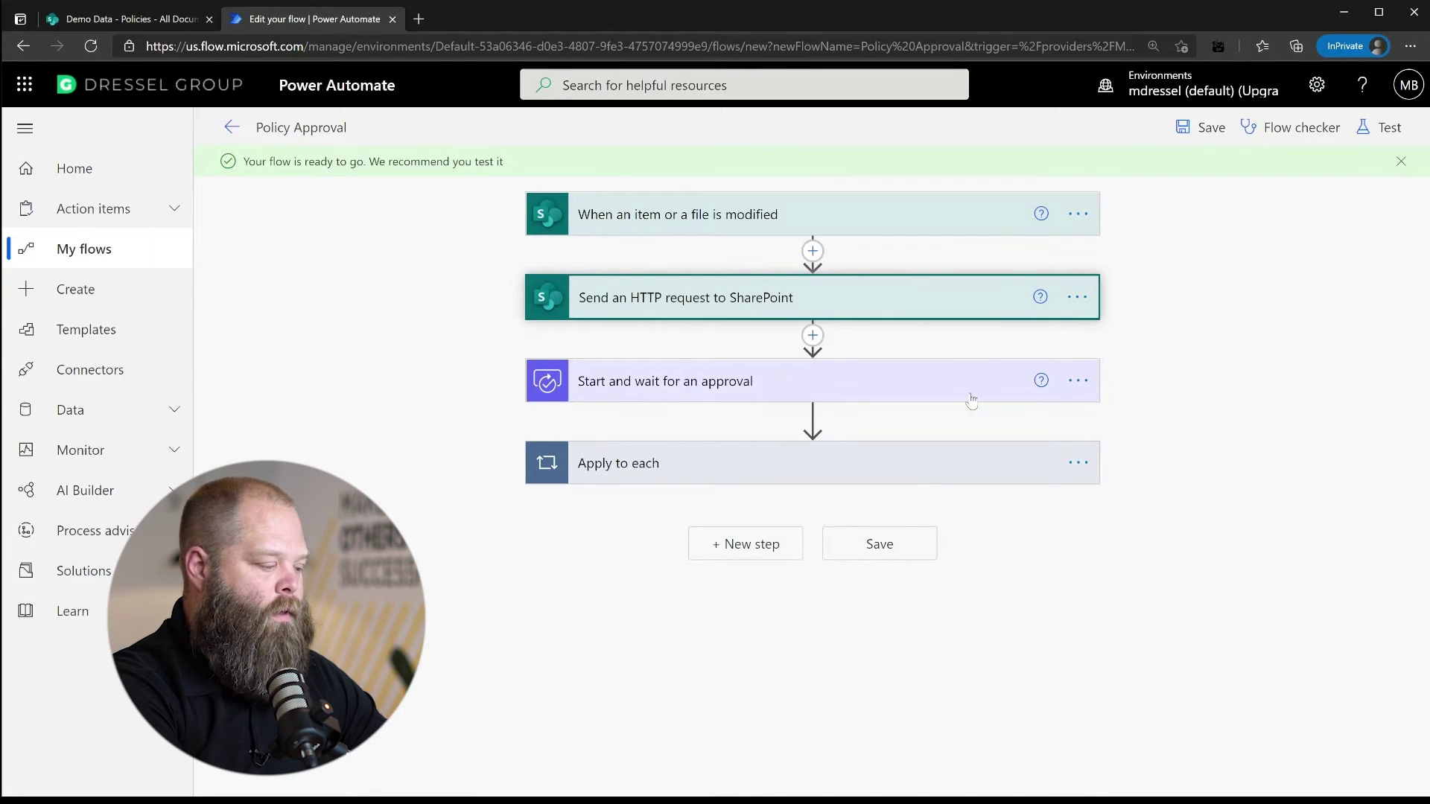
{"action": "left_click", "coordinate": [780, 552]}
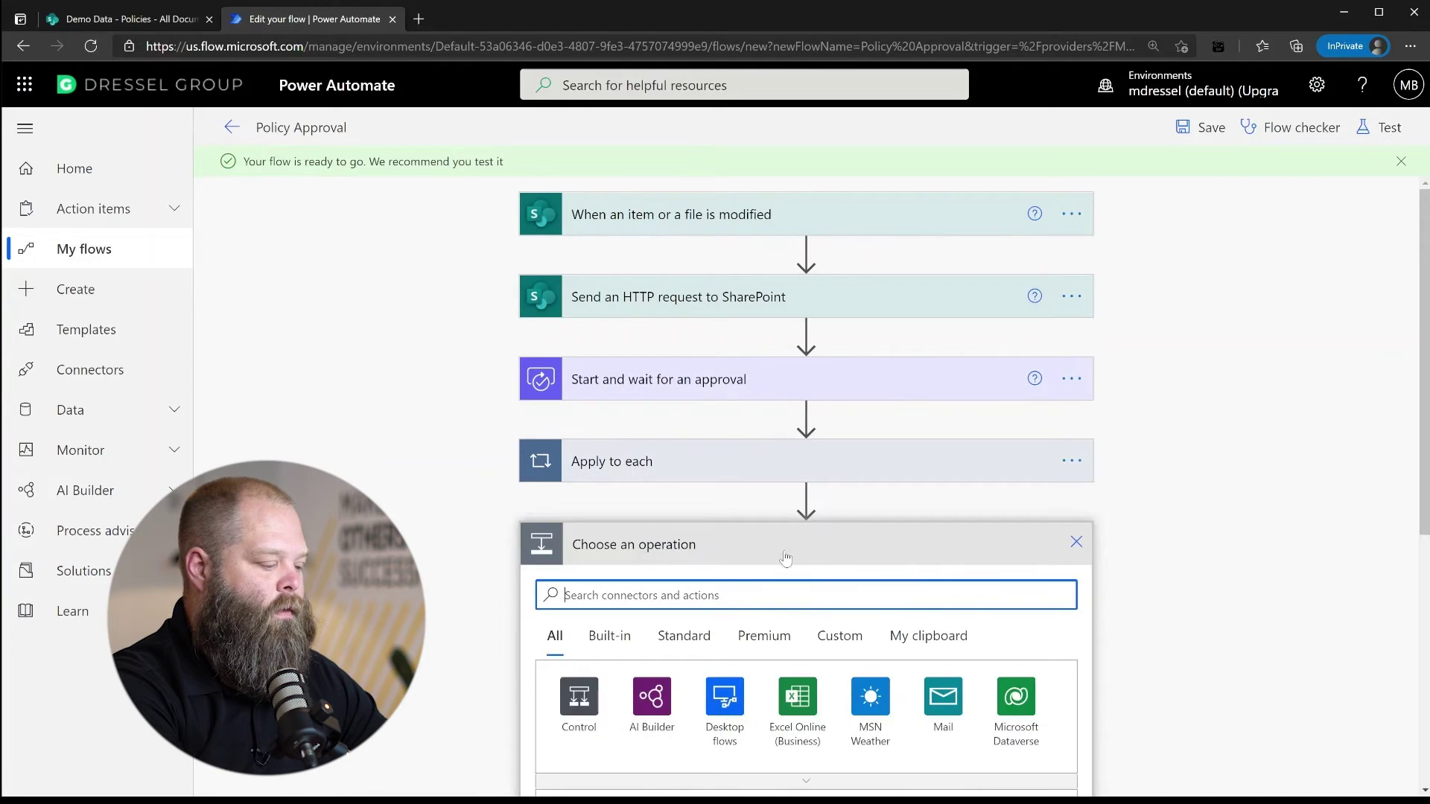
{"action": "left_click", "coordinate": [931, 635]}
{"action": "left_click", "coordinate": [625, 654]}
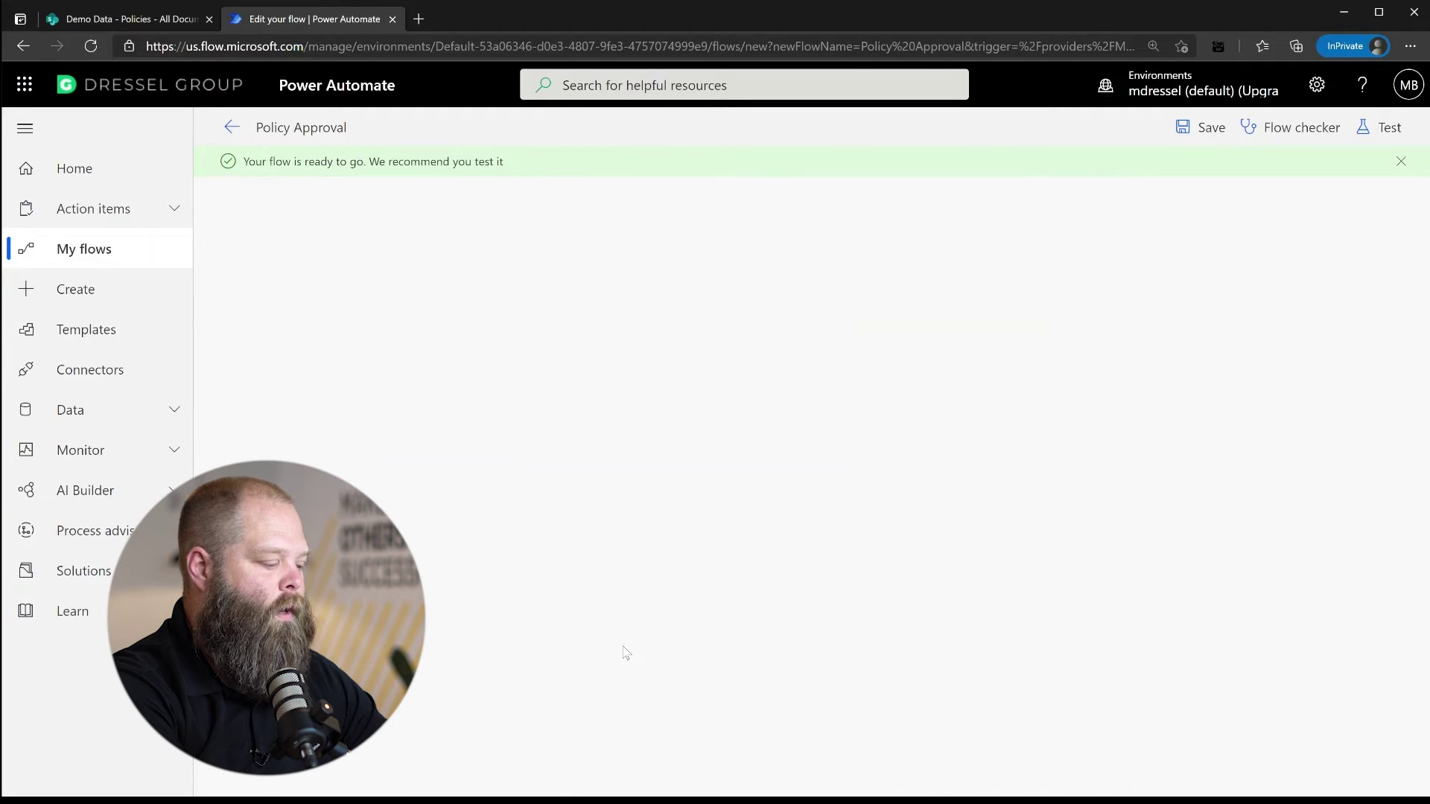
Change the pasted step's body ApprovalStatus from Pending to Complete
{"action": "left_click", "coordinate": [916, 548]}
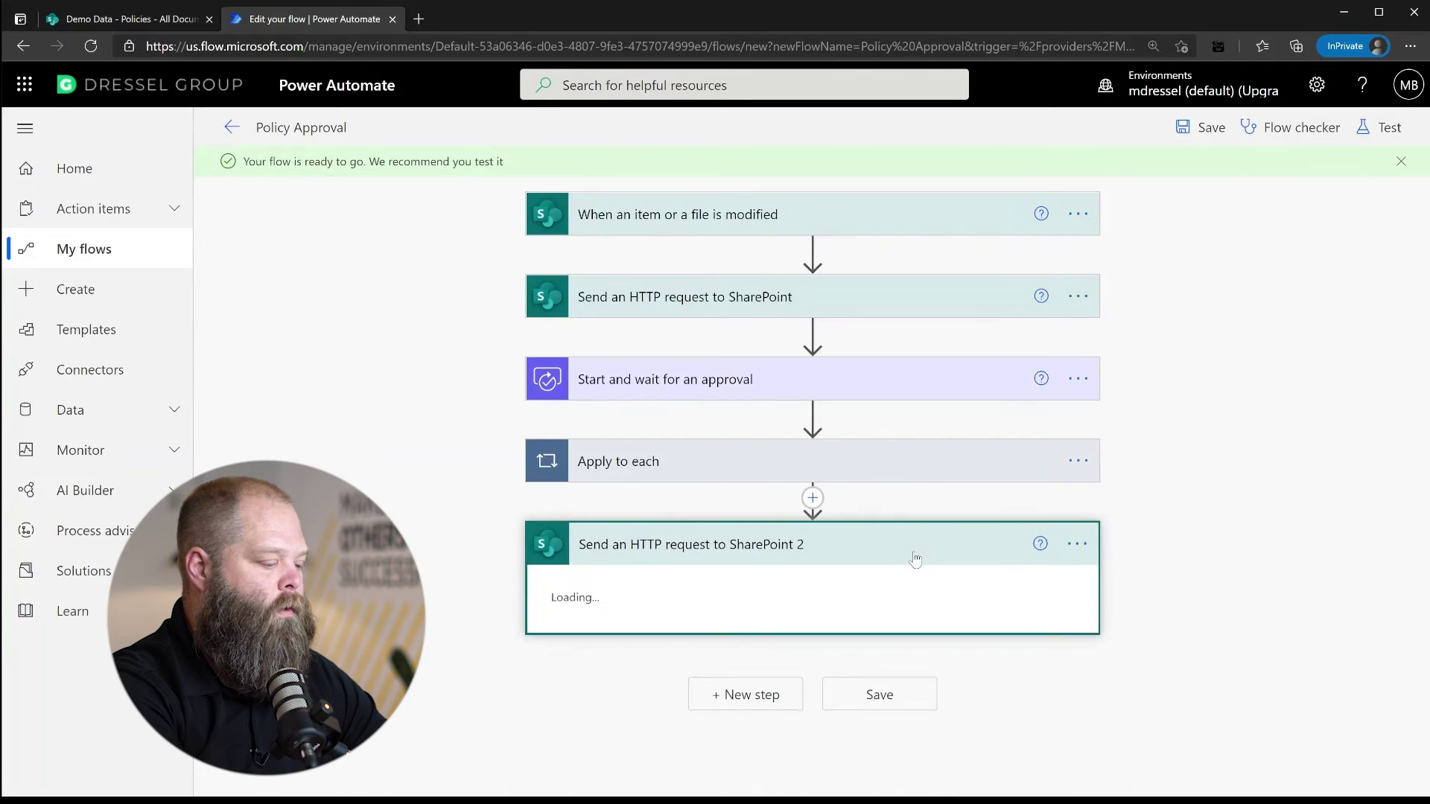
{"action": "left_click_drag", "start_coordinate": [756, 657], "coordinate": [798, 656]}
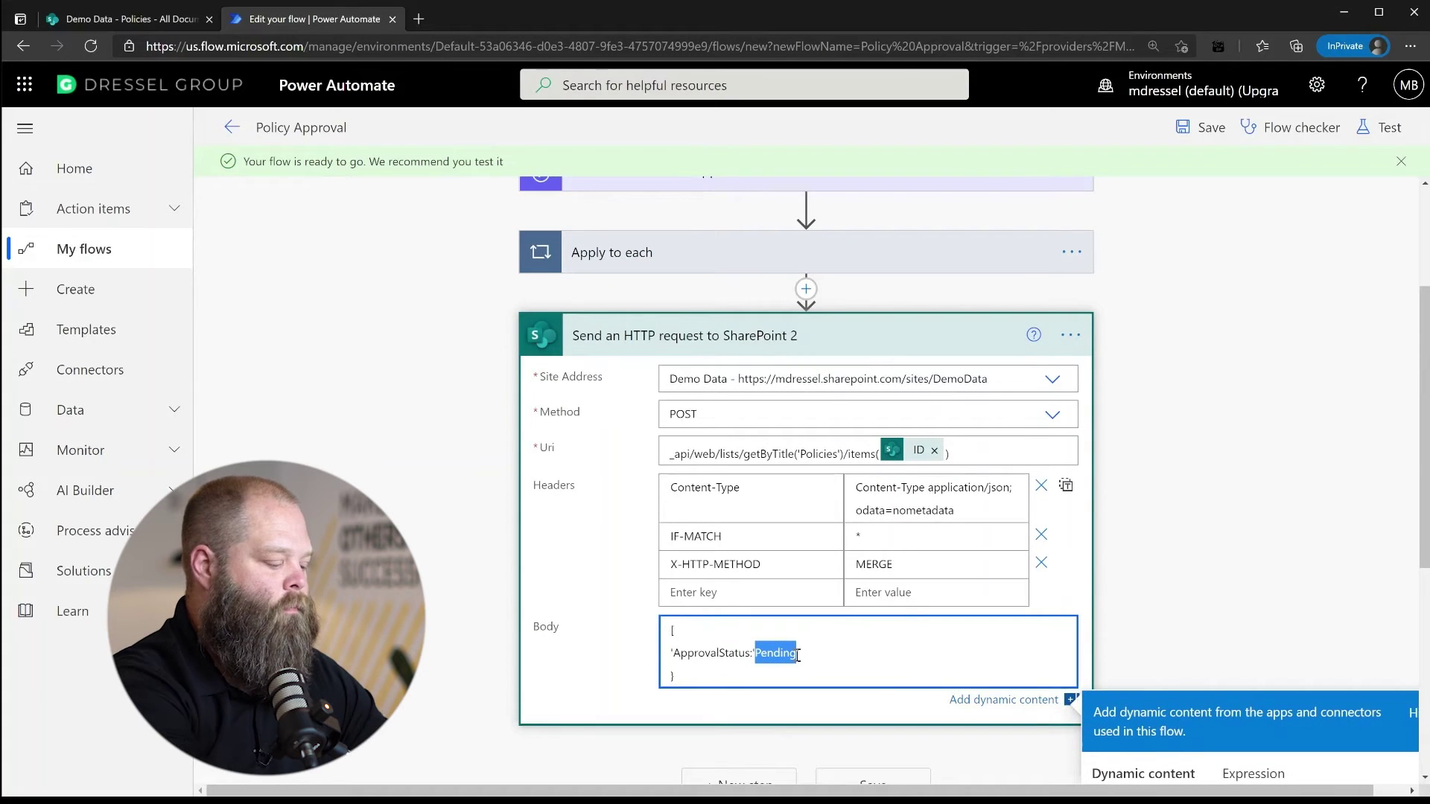
{"action": "type", "text": "Complete"}
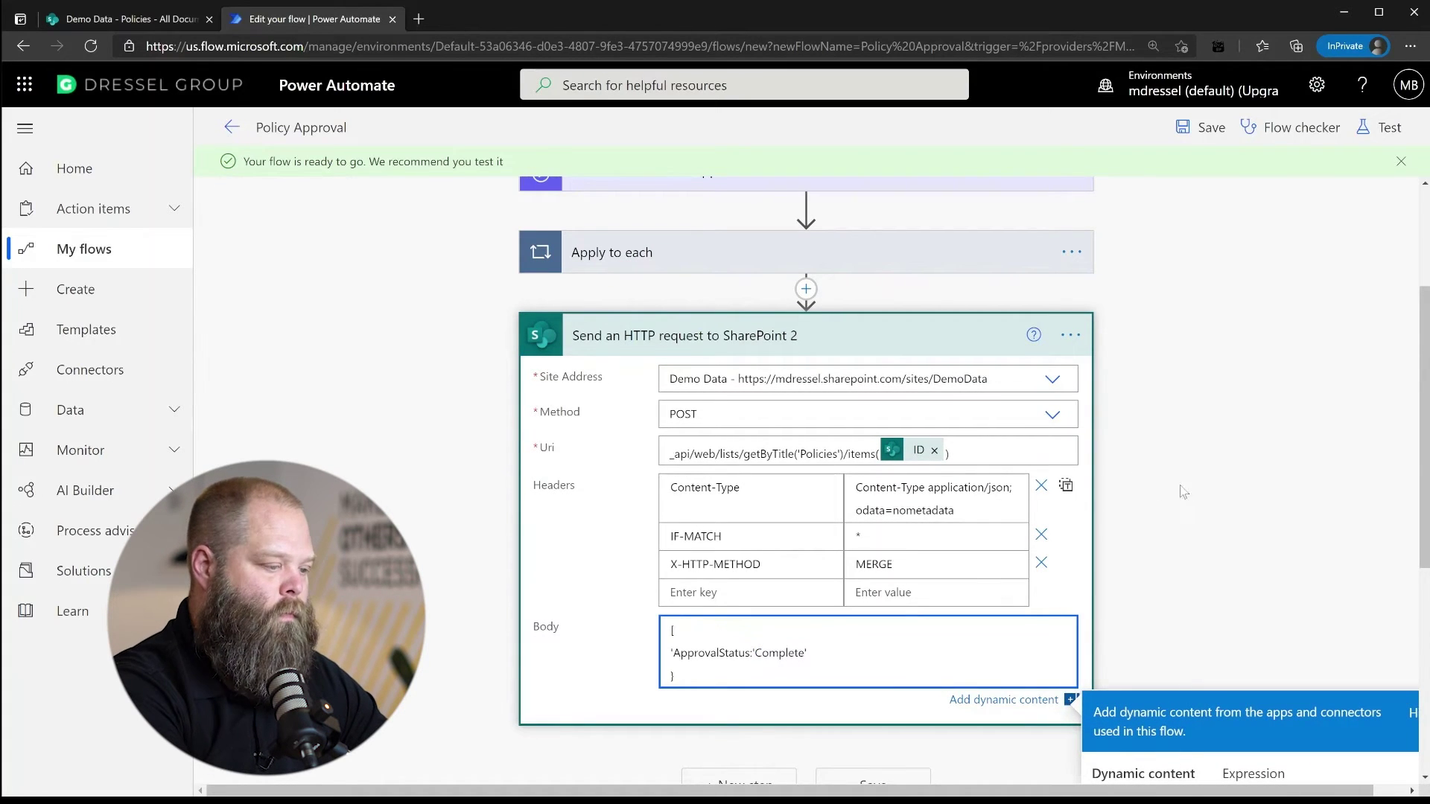
{"action": "left_click", "coordinate": [970, 338]}
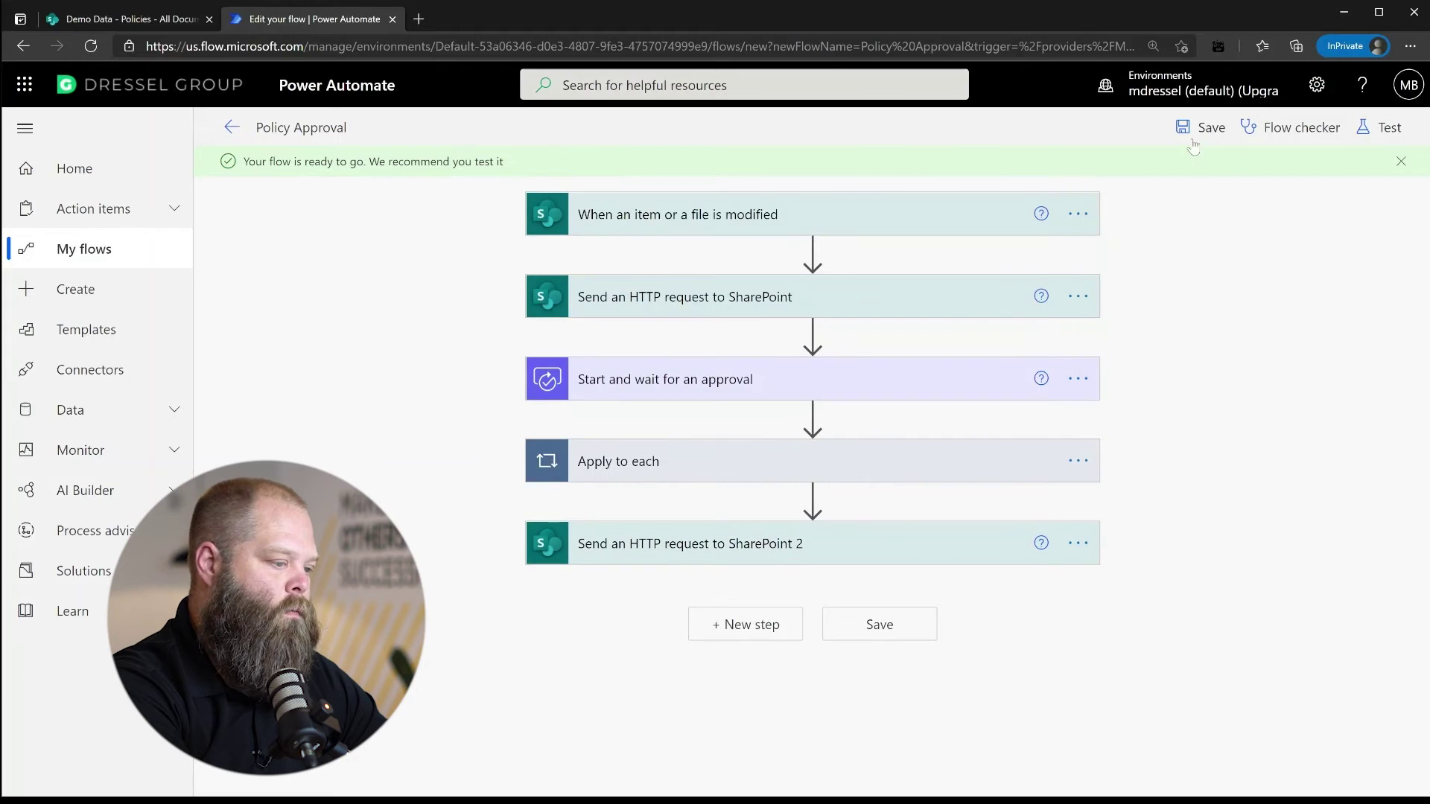
Save the Policy Approval flow and go back to the Flows list
{"action": "left_click", "coordinate": [1197, 129]}
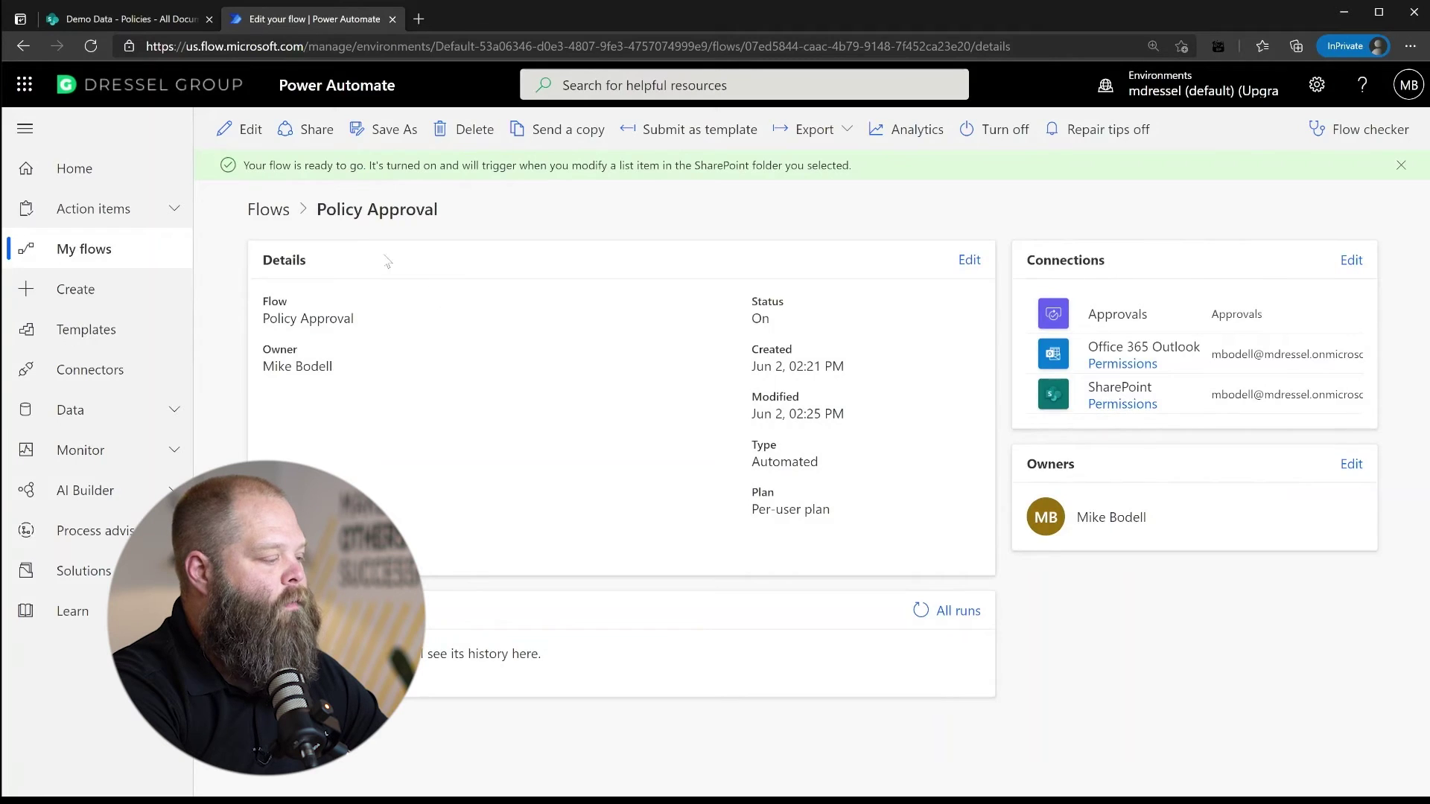
{"action": "left_click", "coordinate": [267, 209]}
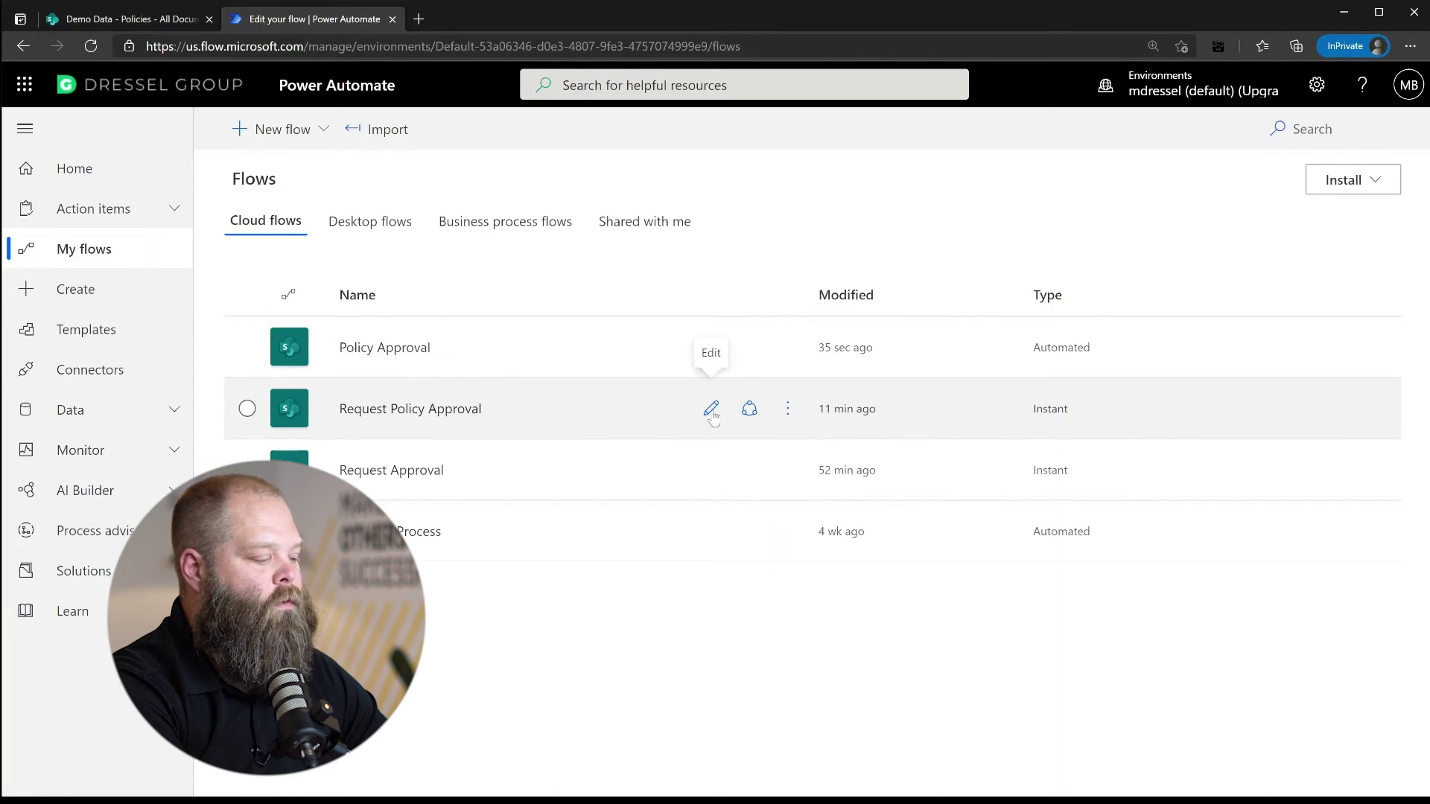
Edit Request Policy Approval, expand its SharePoint HTTP request step, and insert a step before it
{"action": "left_click", "coordinate": [712, 410]}
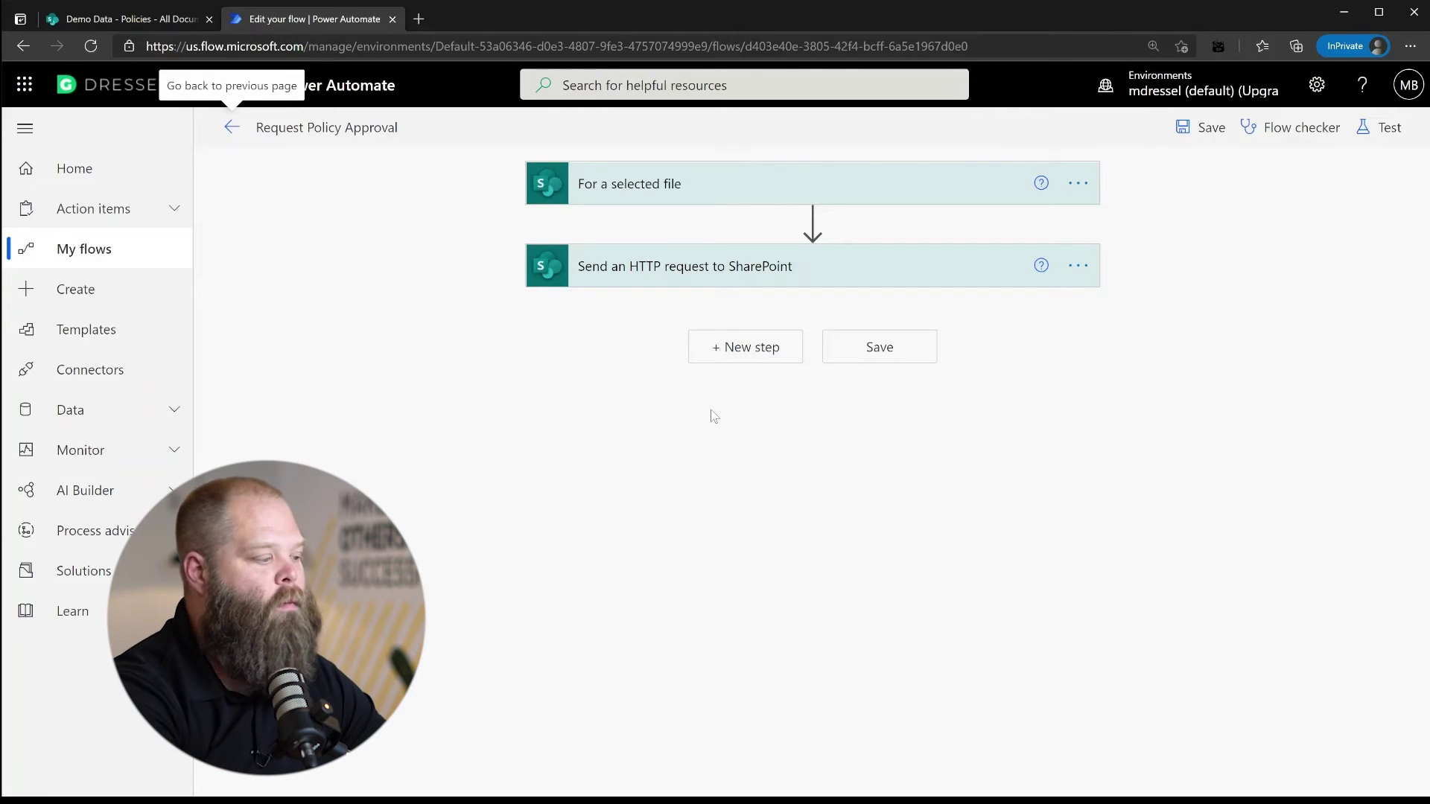
{"action": "mouse_move", "coordinate": [810, 225]}
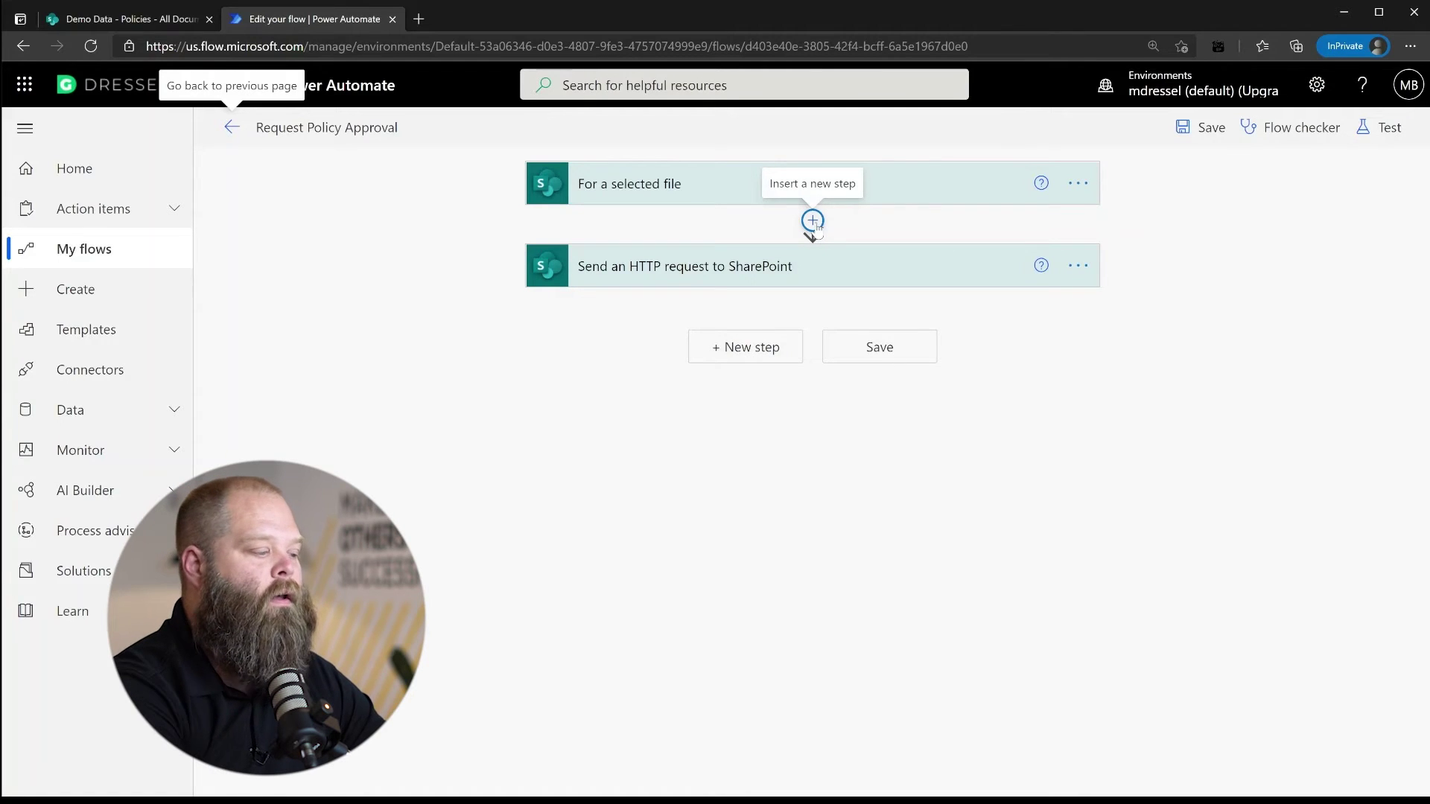
{"action": "left_click", "coordinate": [805, 274]}
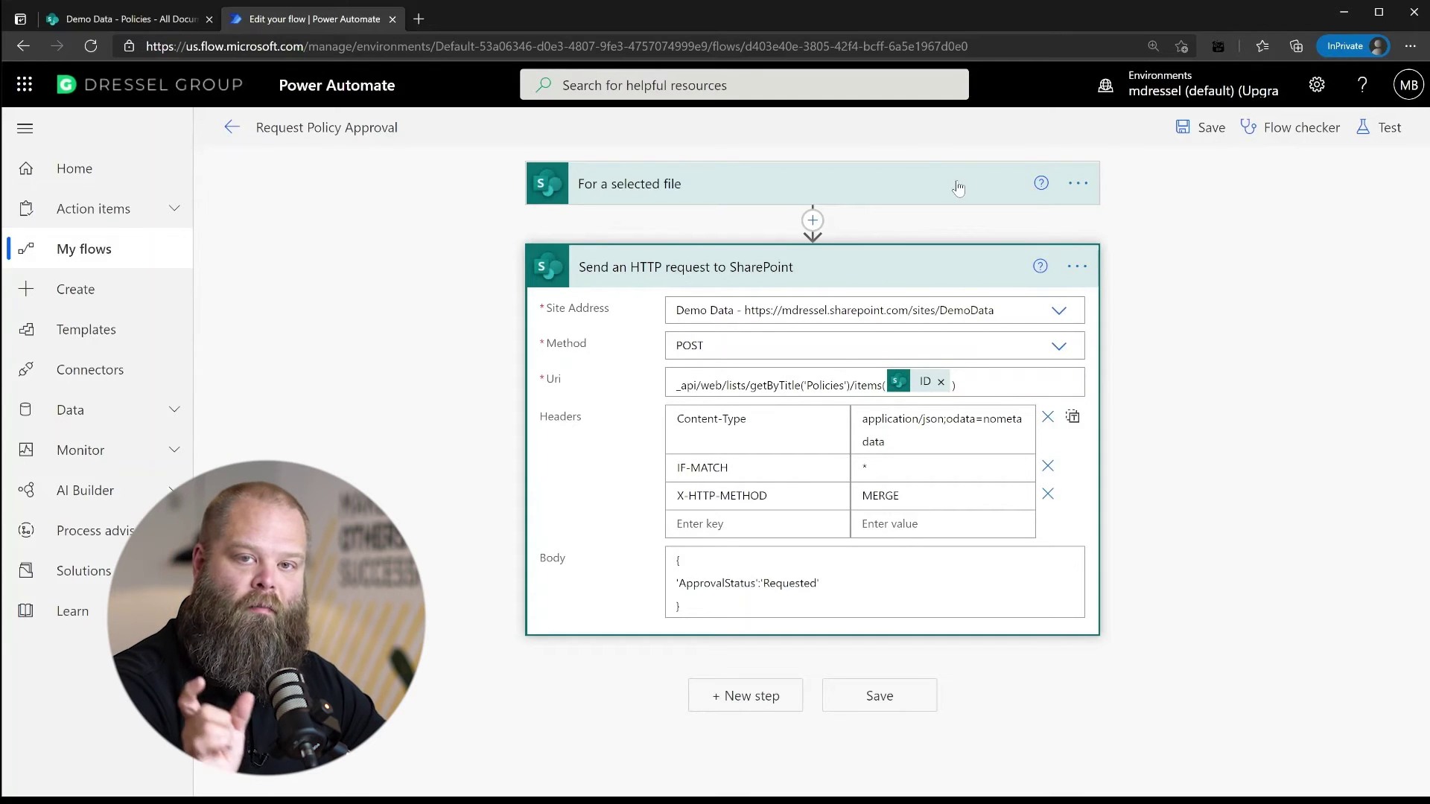
{"action": "left_click", "coordinate": [812, 220]}
Add an empty Condition step and search its dynamic content for 'approv'
{"action": "left_click", "coordinate": [797, 248]}
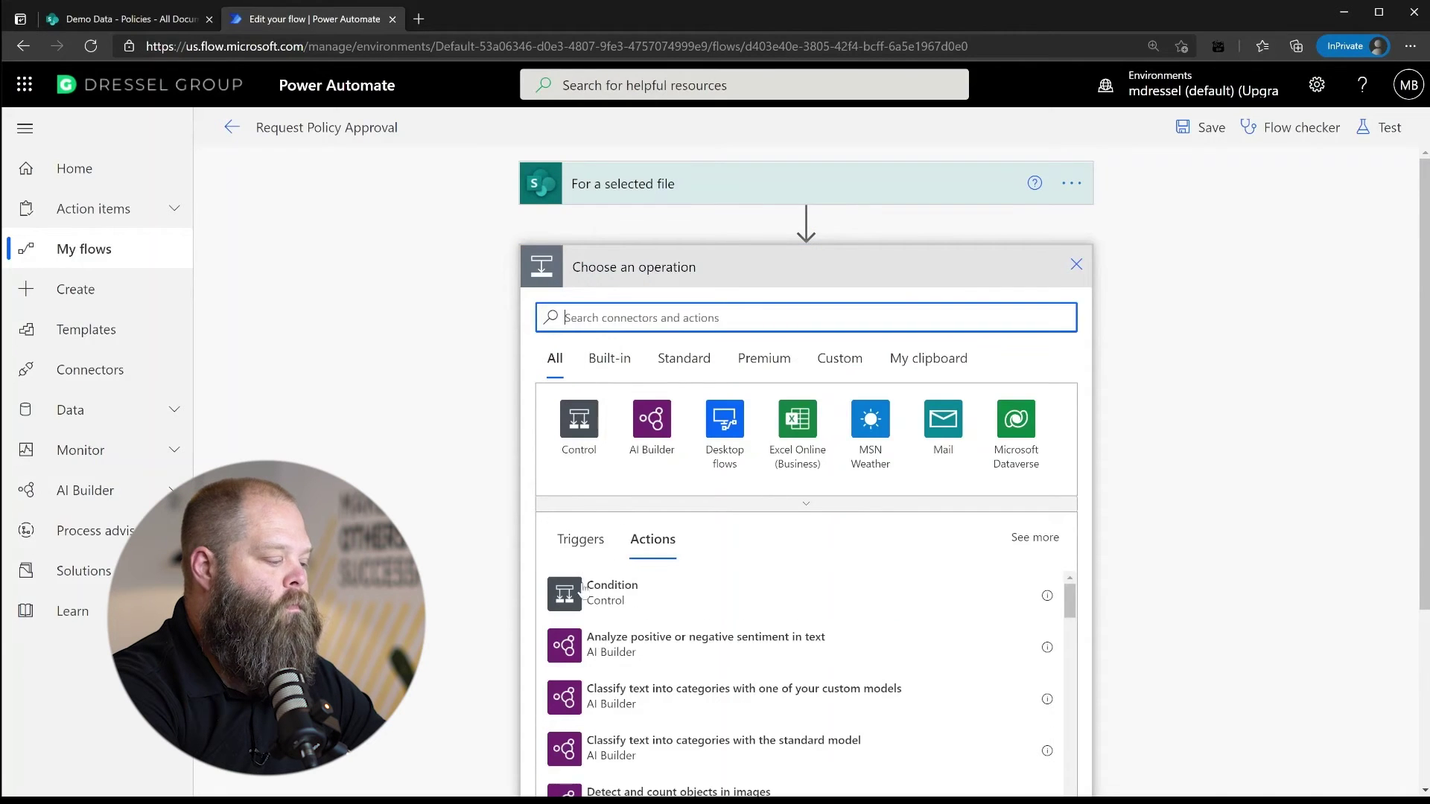
{"action": "left_click", "coordinate": [615, 590]}
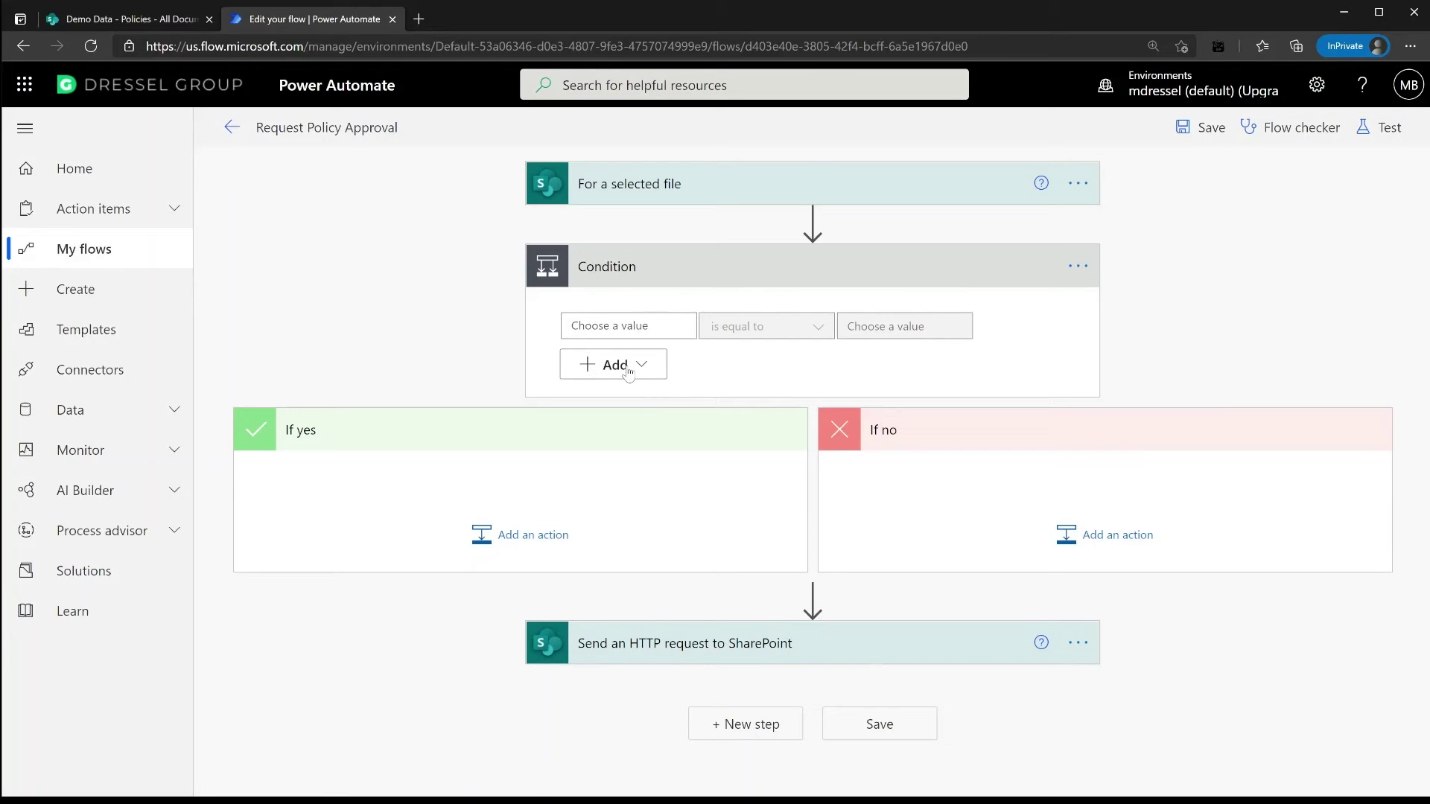
{"action": "left_click", "coordinate": [674, 329]}
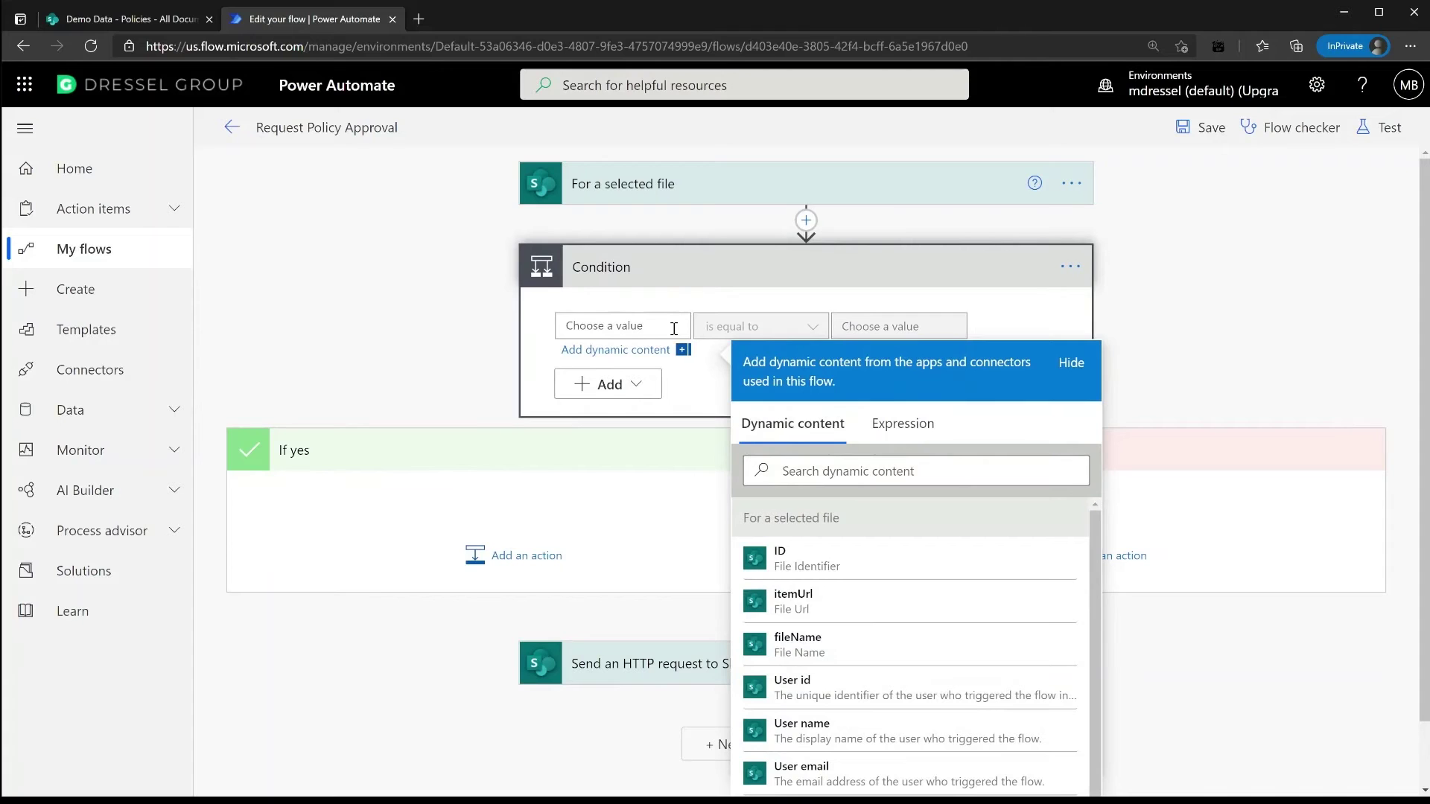
{"action": "left_click", "coordinate": [858, 478]}
{"action": "type", "text": "approv"}
{"action": "key", "text": "BackSpace"}
{"action": "key", "text": "BackSpace"}
{"action": "key", "text": "BackSpace"}
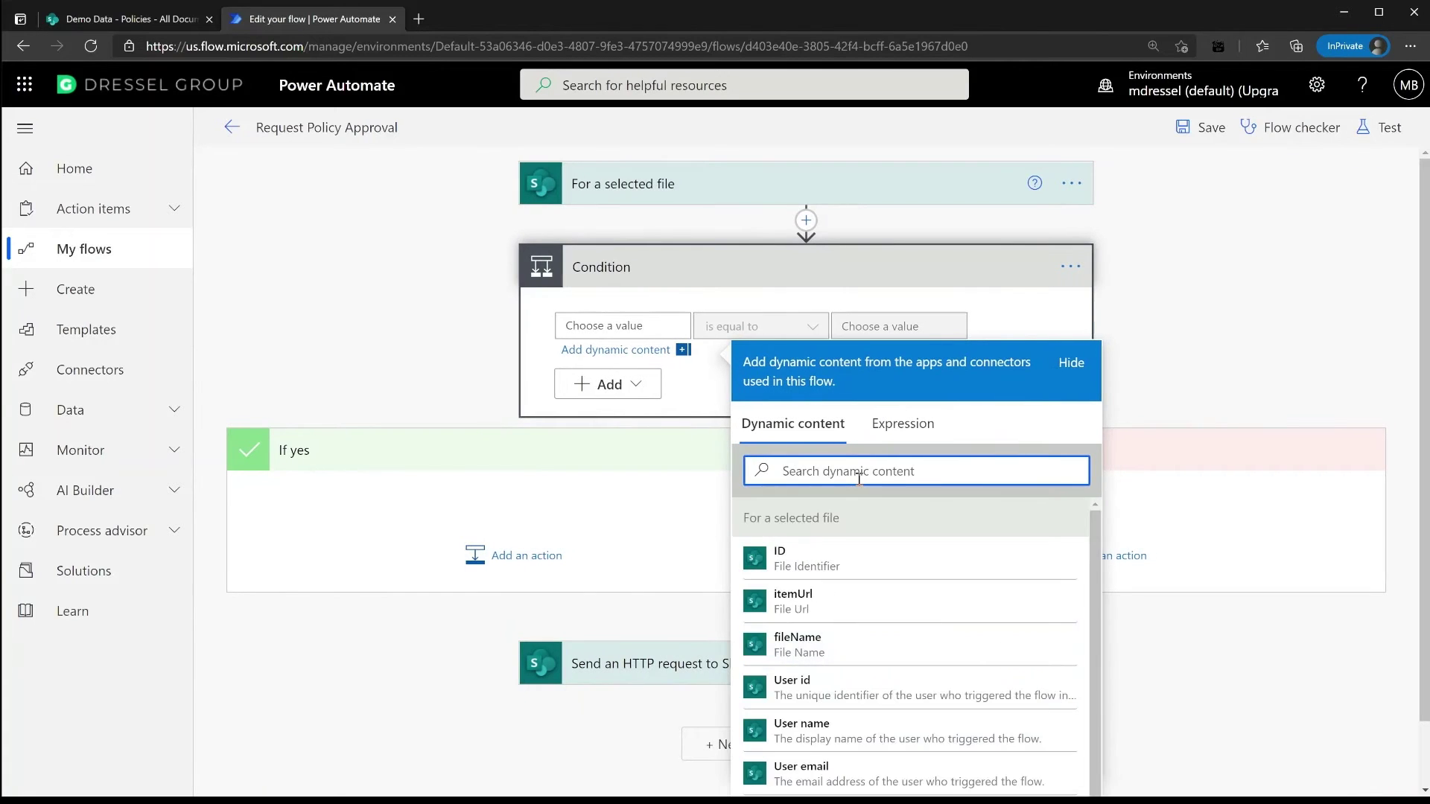
Insert a new action between the 'For a selected file' trigger and the Condition
{"action": "left_click", "coordinate": [808, 222]}
{"action": "left_click", "coordinate": [807, 221]}
{"action": "left_click", "coordinate": [767, 248]}
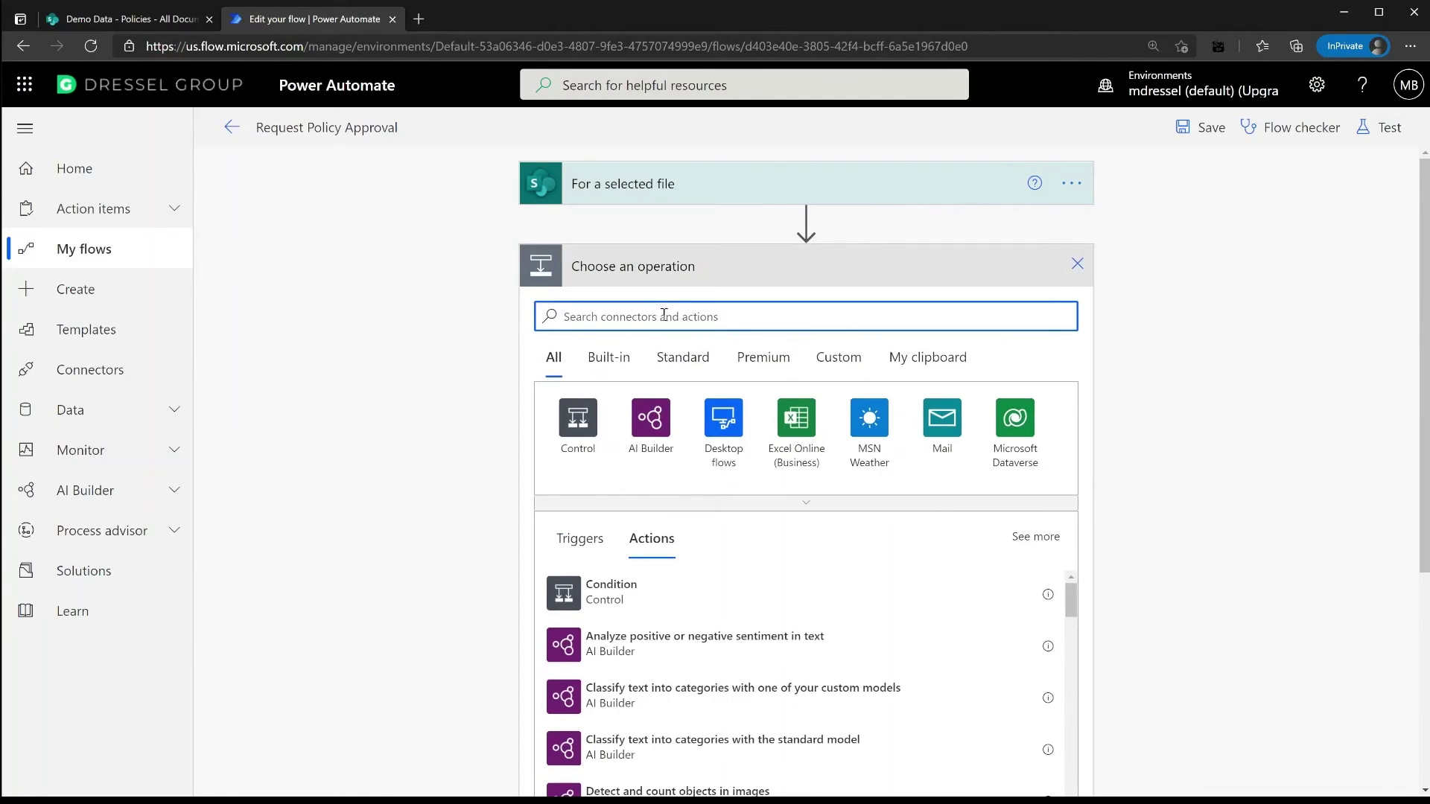
Add SharePoint Get file properties for Demo Data's Policies library, with Id set to the selected file's ID
{"action": "type", "text": "get"}
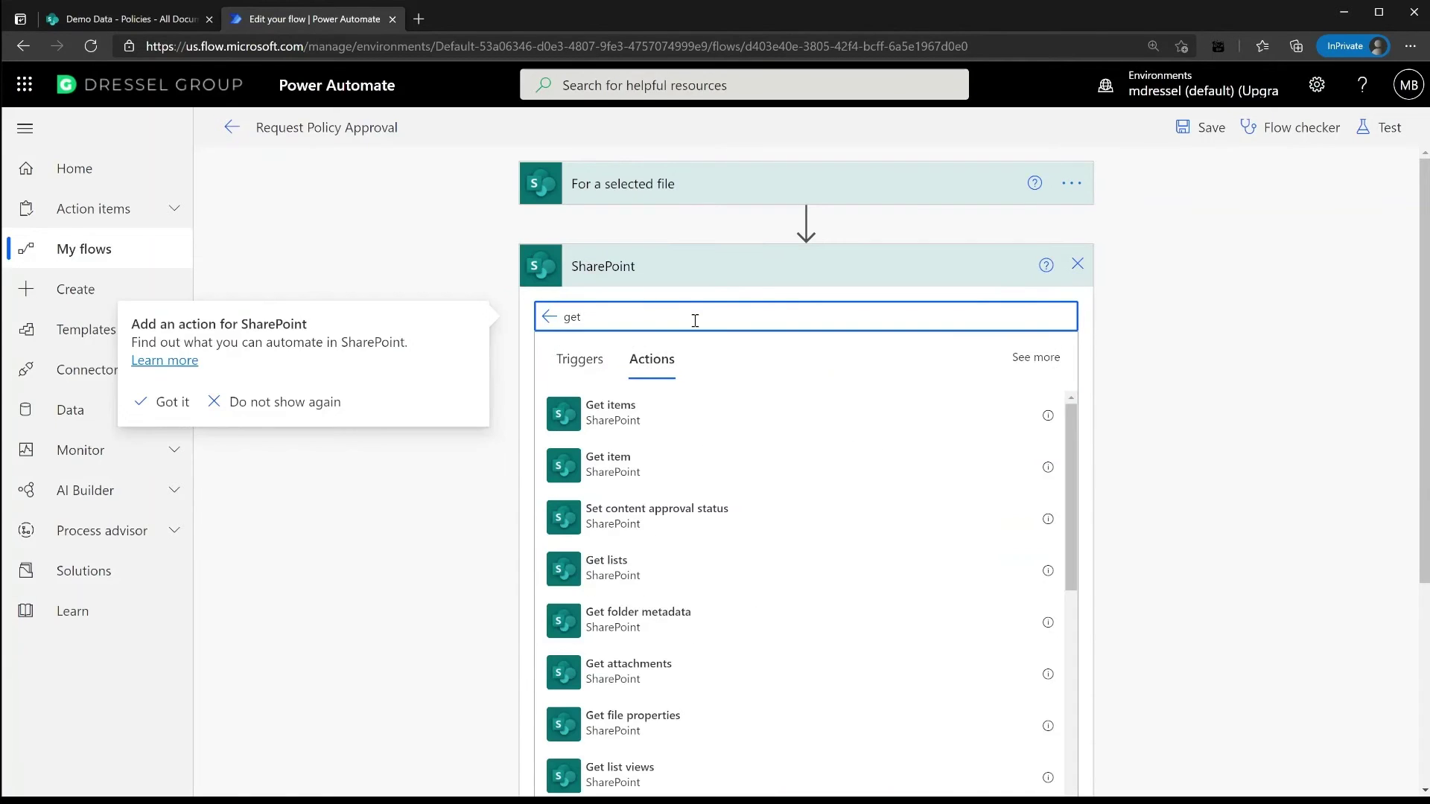
{"action": "scroll", "coordinate": [792, 539], "scroll_direction": "down", "scroll_amount": 3}
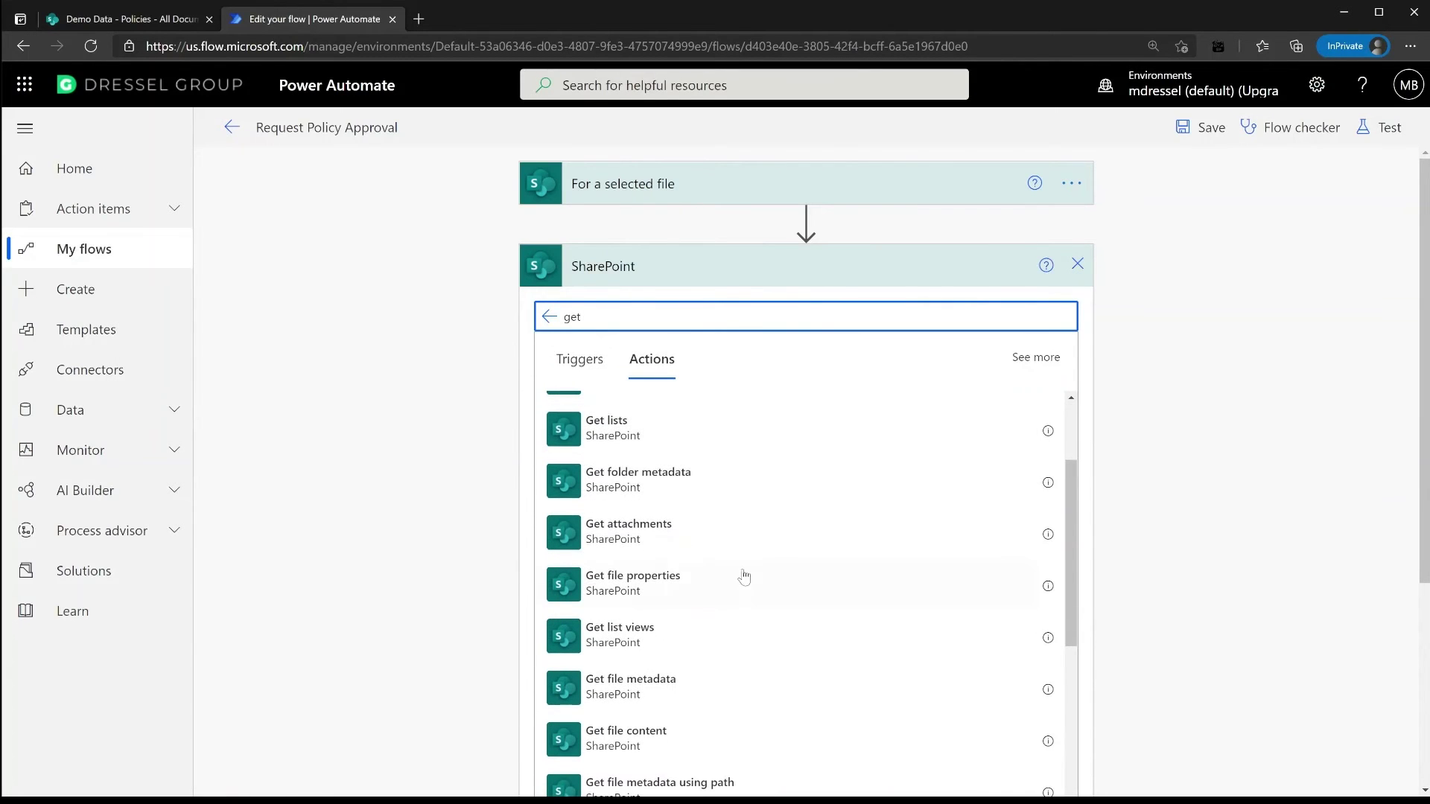
{"action": "left_click", "coordinate": [670, 587]}
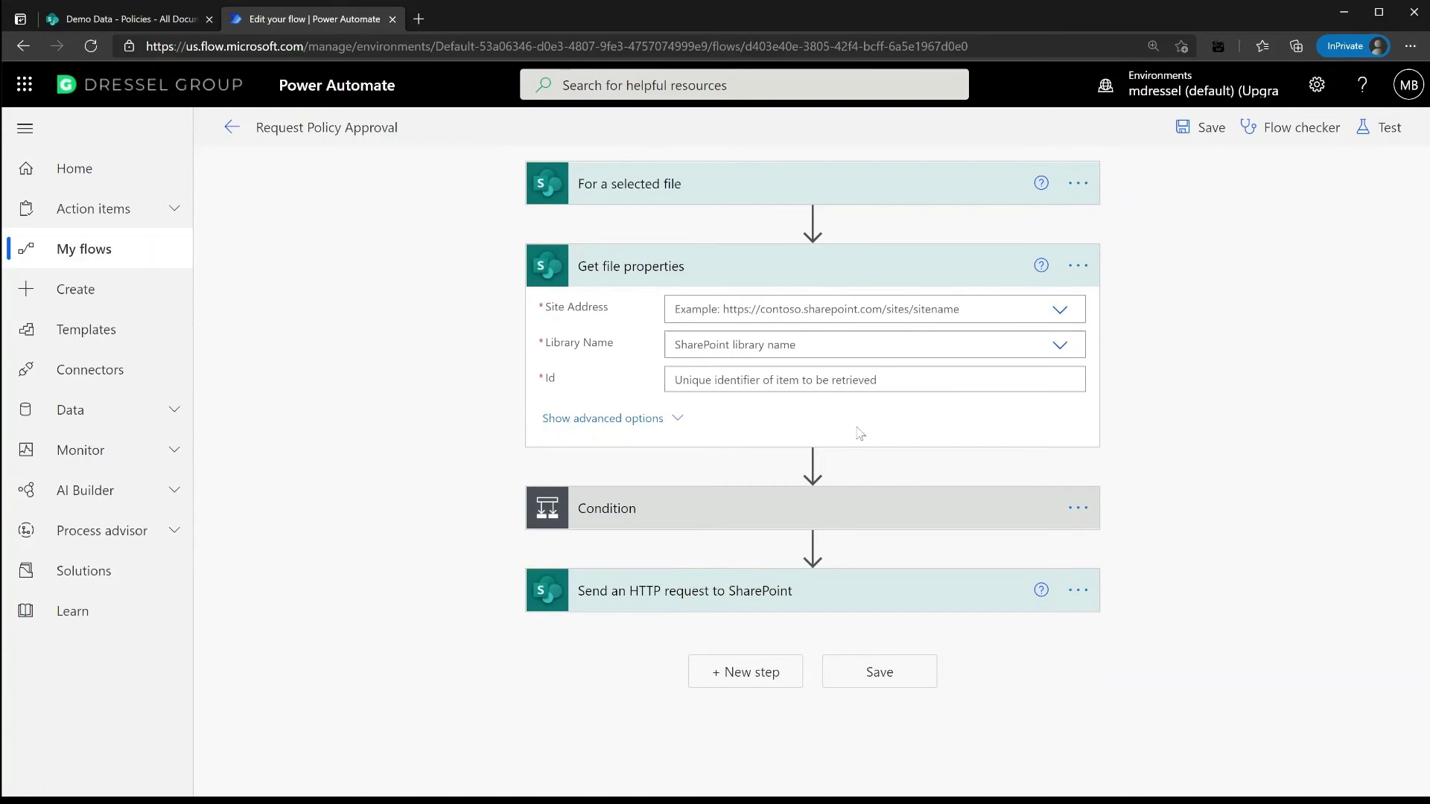
{"action": "left_click", "coordinate": [1060, 312]}
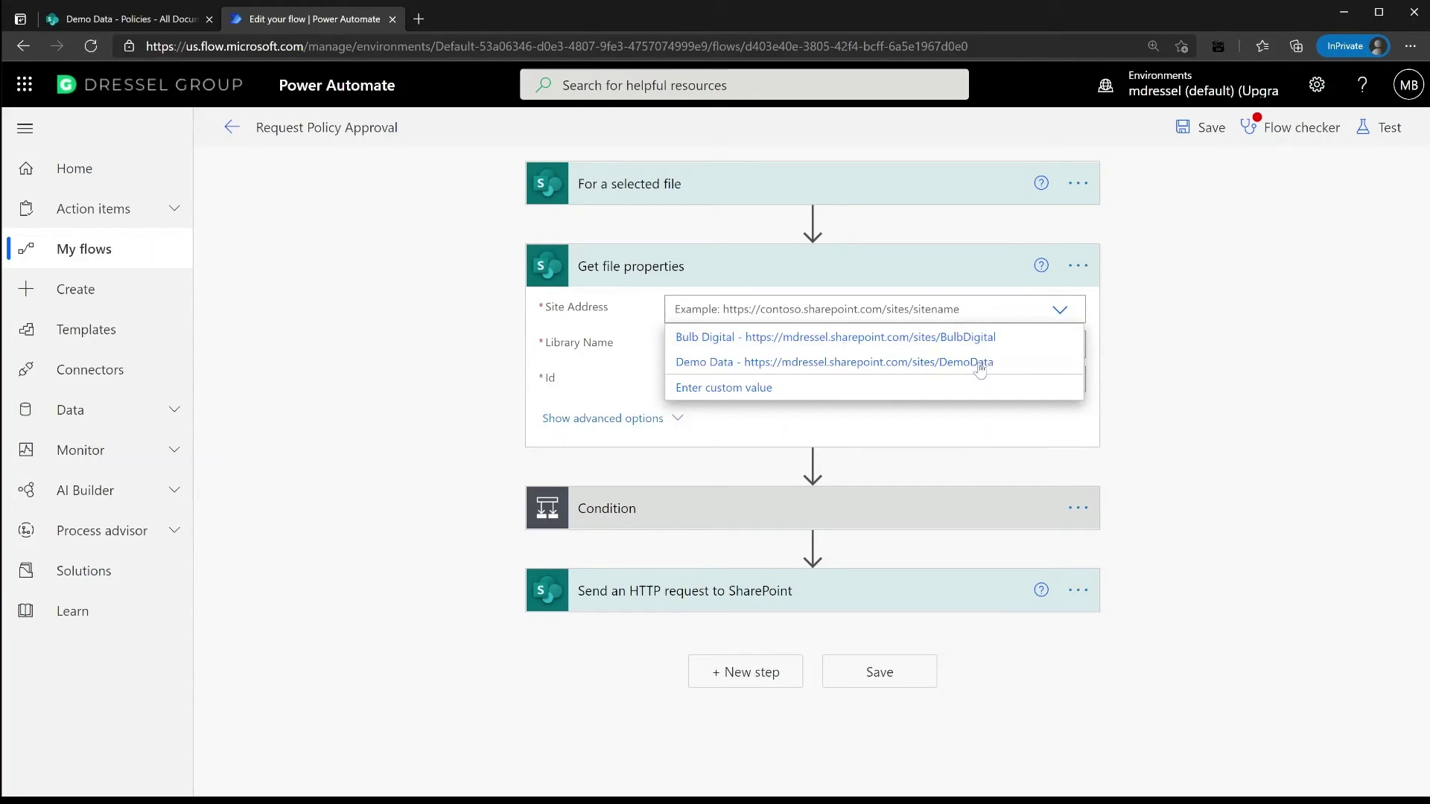
{"action": "left_click", "coordinate": [904, 365]}
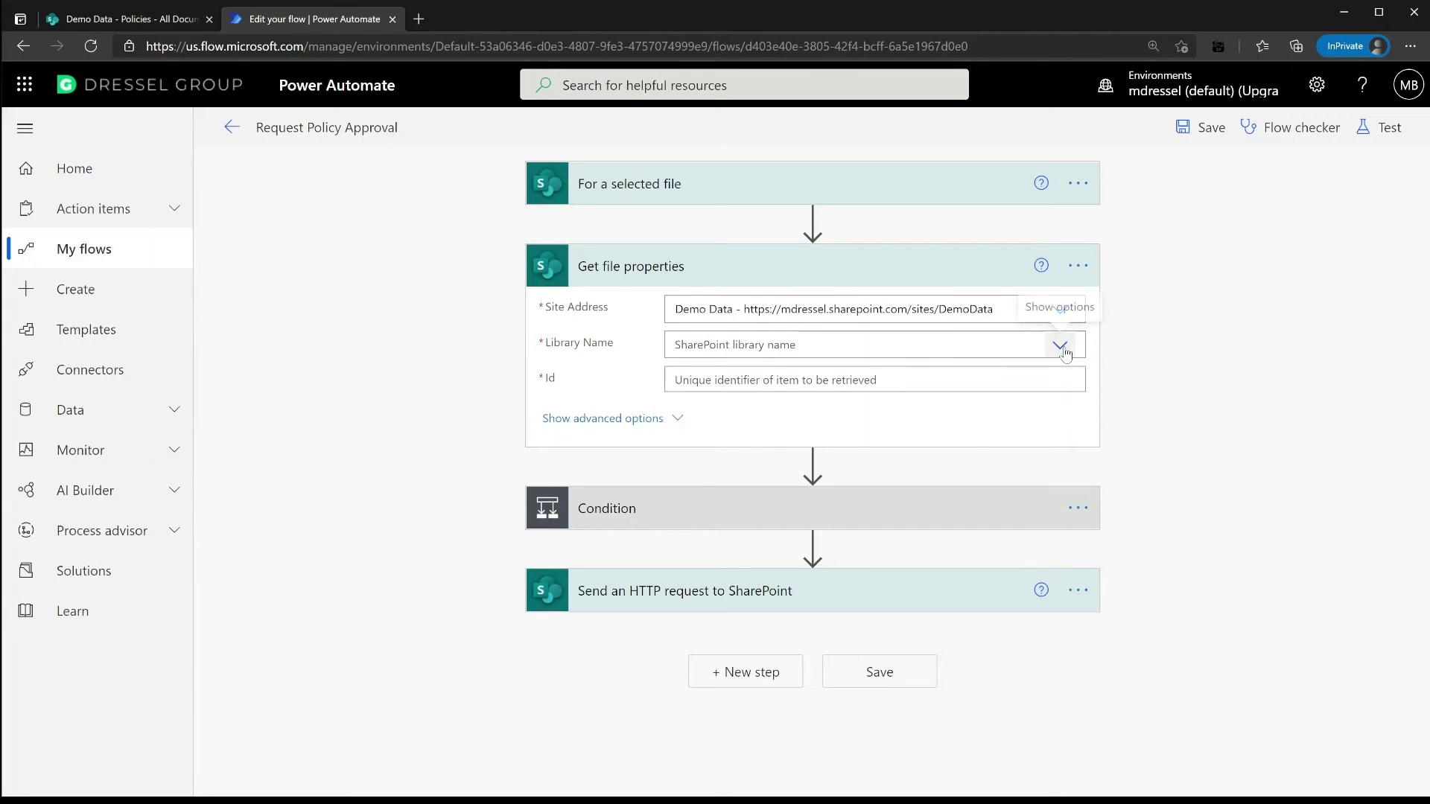
{"action": "left_click", "coordinate": [1060, 345]}
{"action": "left_click", "coordinate": [702, 400]}
{"action": "left_click", "coordinate": [919, 381]}
{"action": "left_click", "coordinate": [1136, 617]}
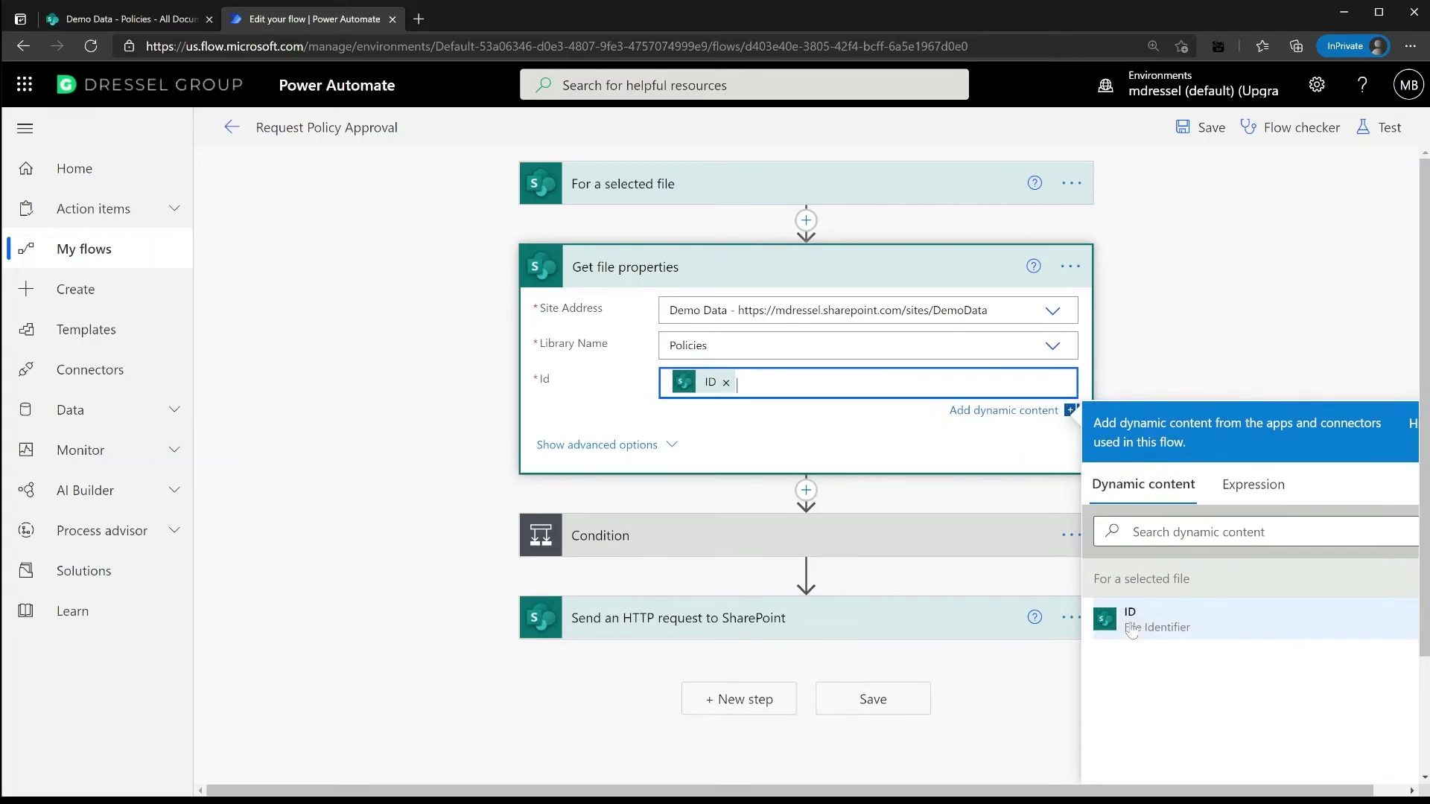
{"action": "left_click", "coordinate": [777, 289]}
{"action": "left_click", "coordinate": [752, 350]}
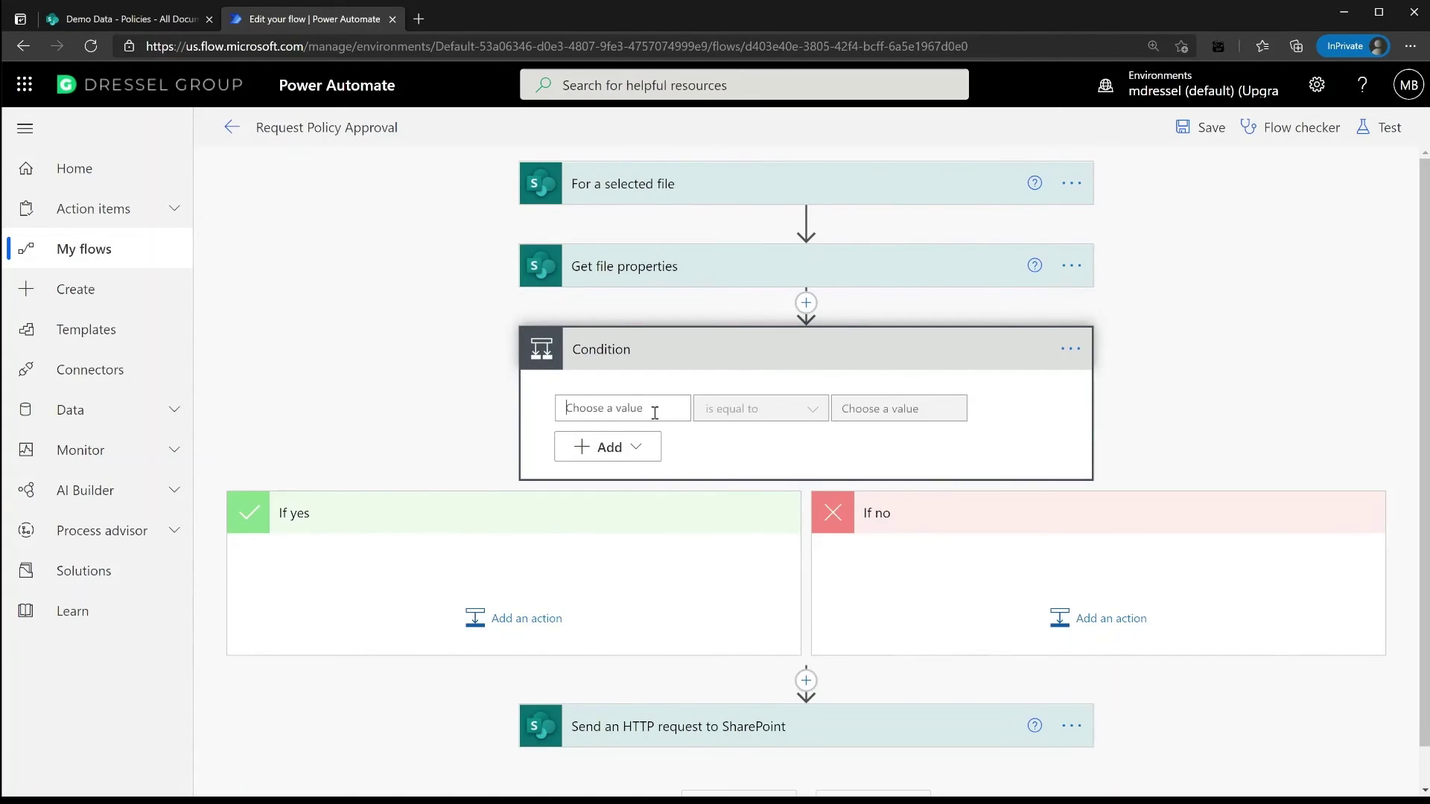
Set the Condition to ApprovalStatus is not equal to 'Pending' and start a new row
{"action": "left_click", "coordinate": [826, 553]}
{"action": "type", "text": "approval"}
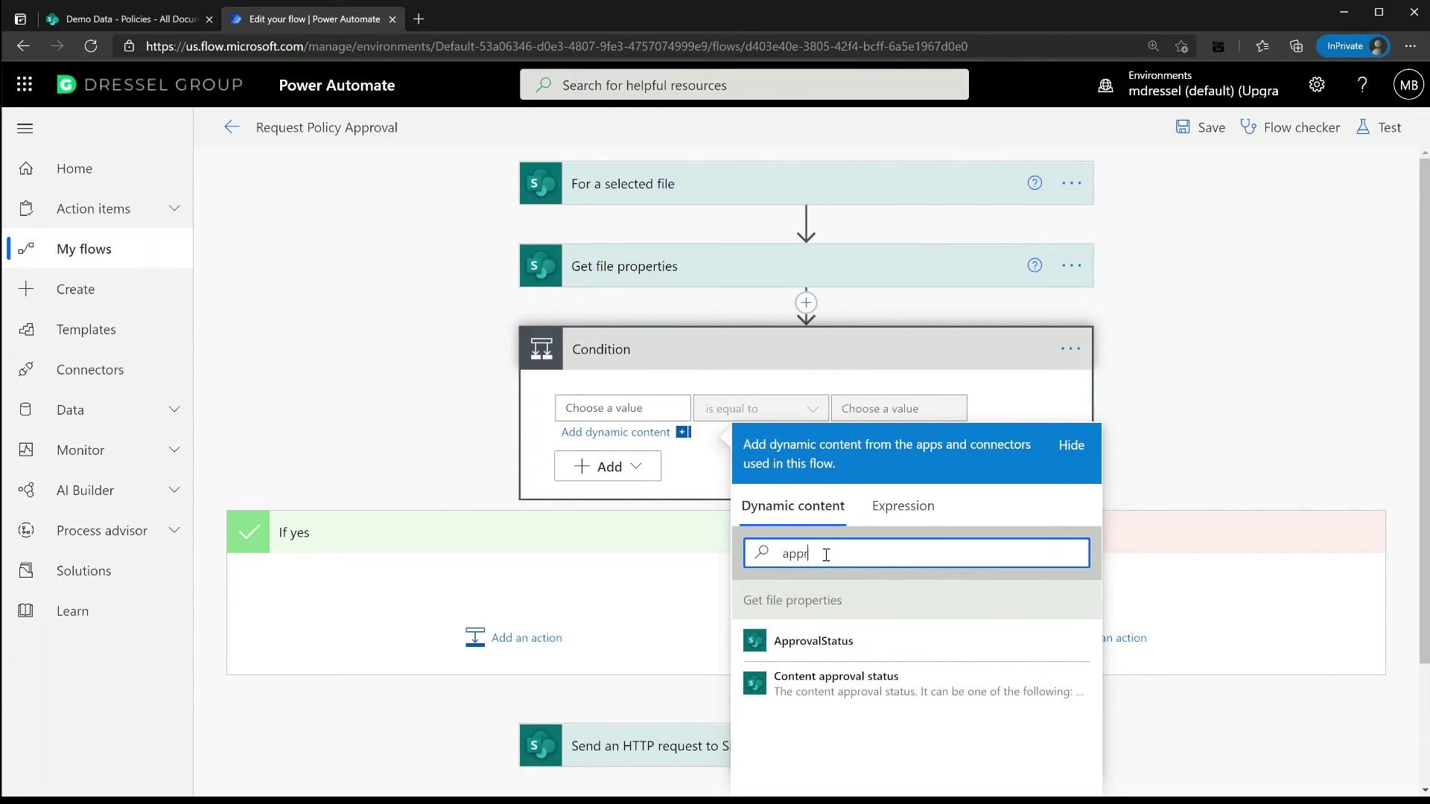
{"action": "left_click", "coordinate": [816, 641]}
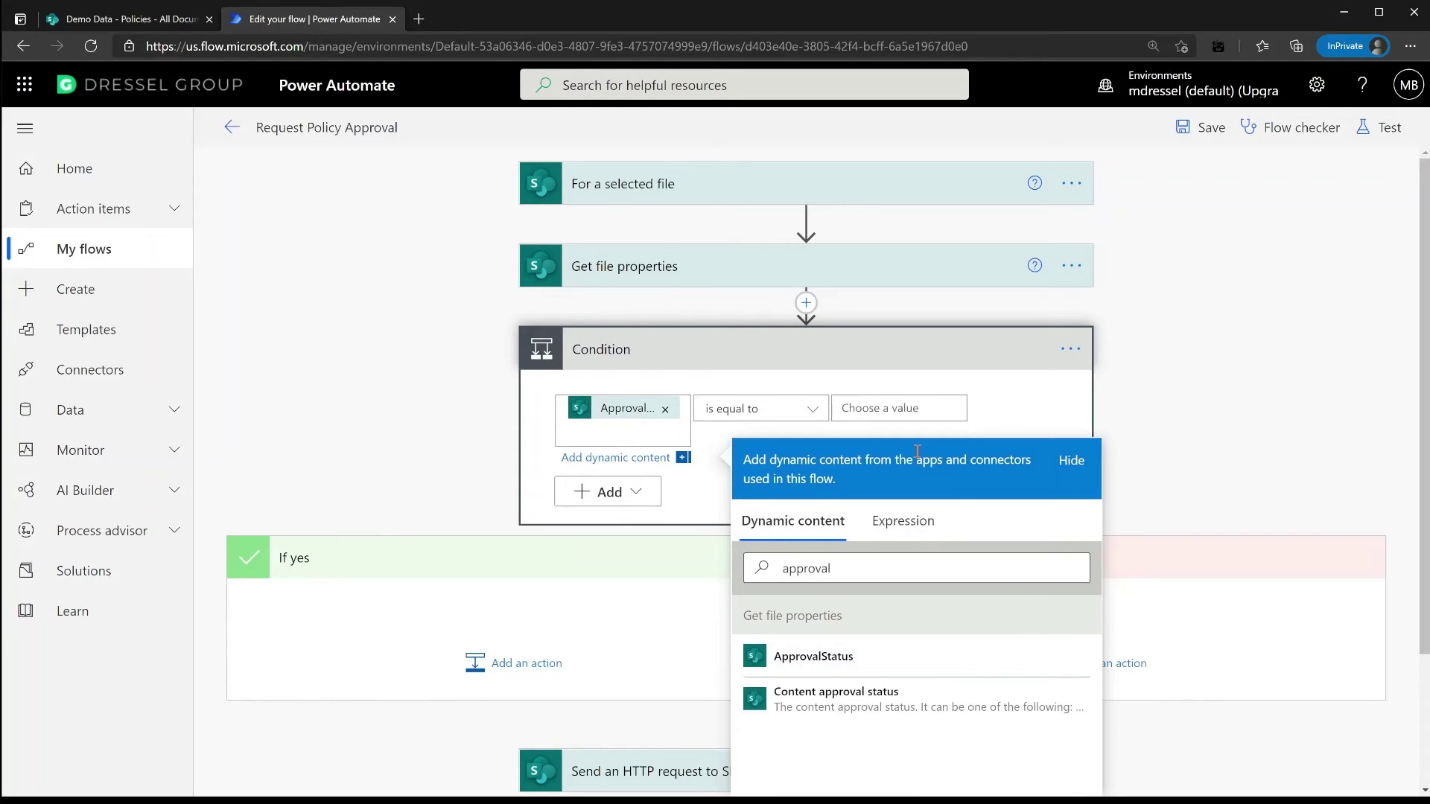
{"action": "scroll", "coordinate": [749, 438], "scroll_direction": "down", "scroll_amount": 3}
{"action": "left_click", "coordinate": [811, 238]}
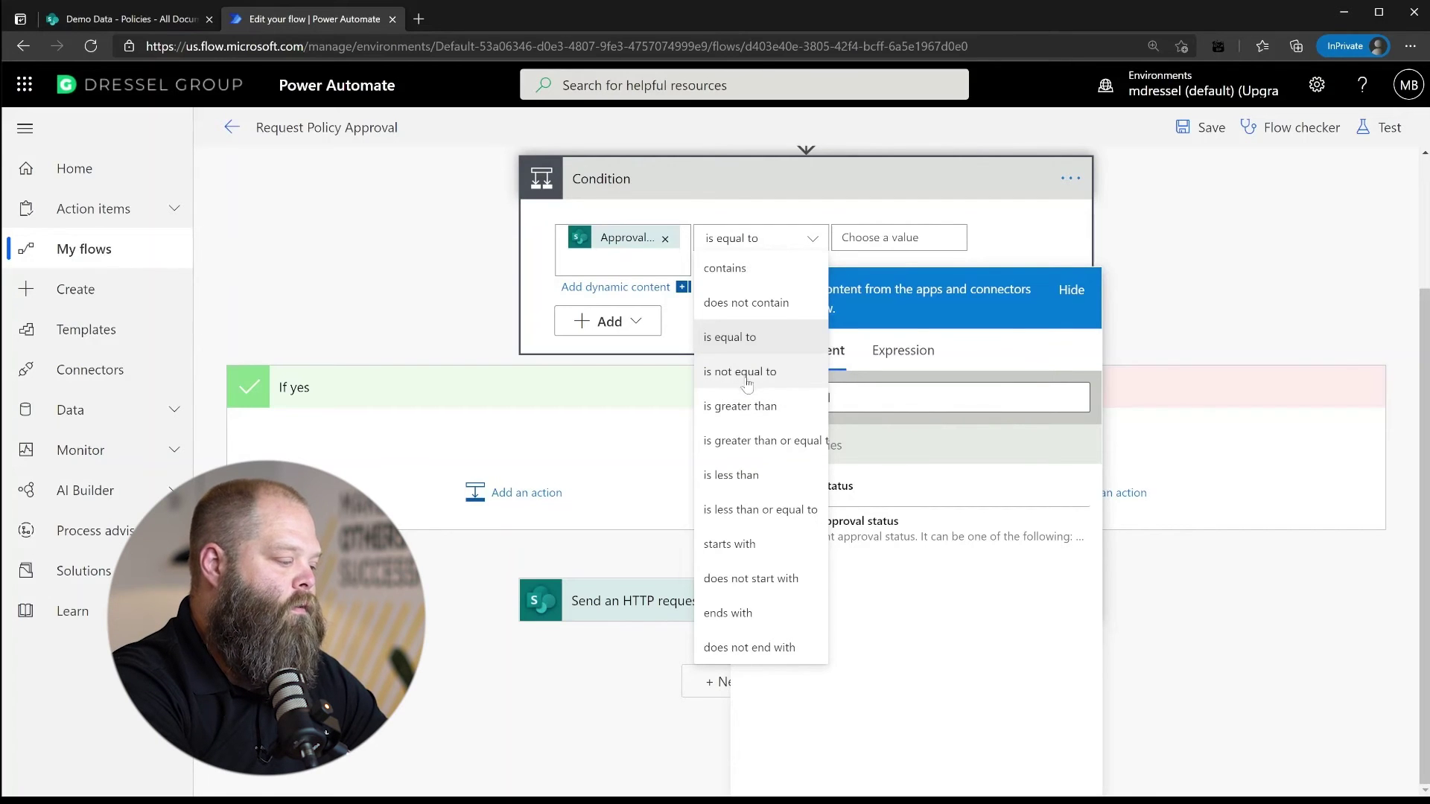
{"action": "left_click", "coordinate": [737, 375]}
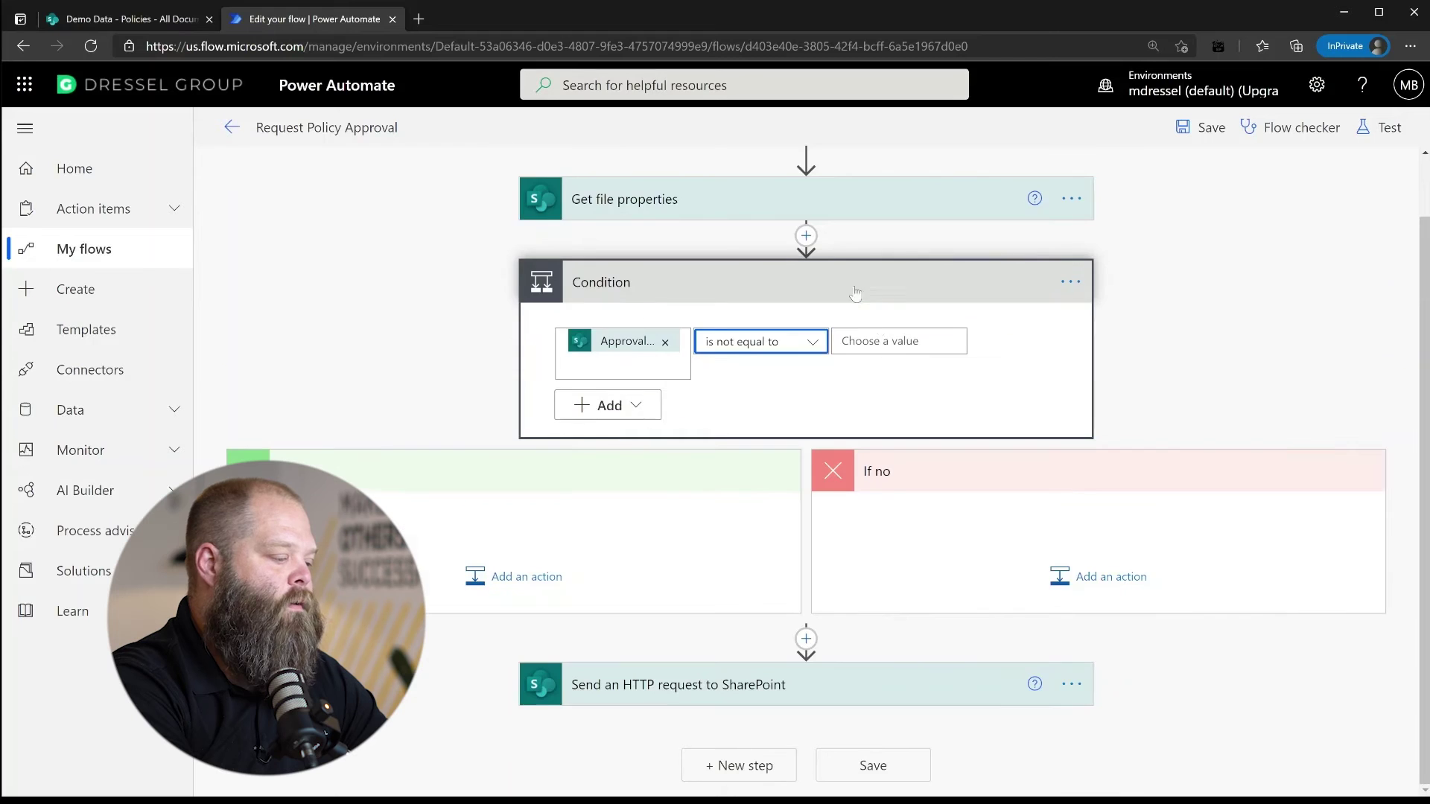
{"action": "left_click", "coordinate": [880, 344]}
{"action": "type", "text": "Pending"}
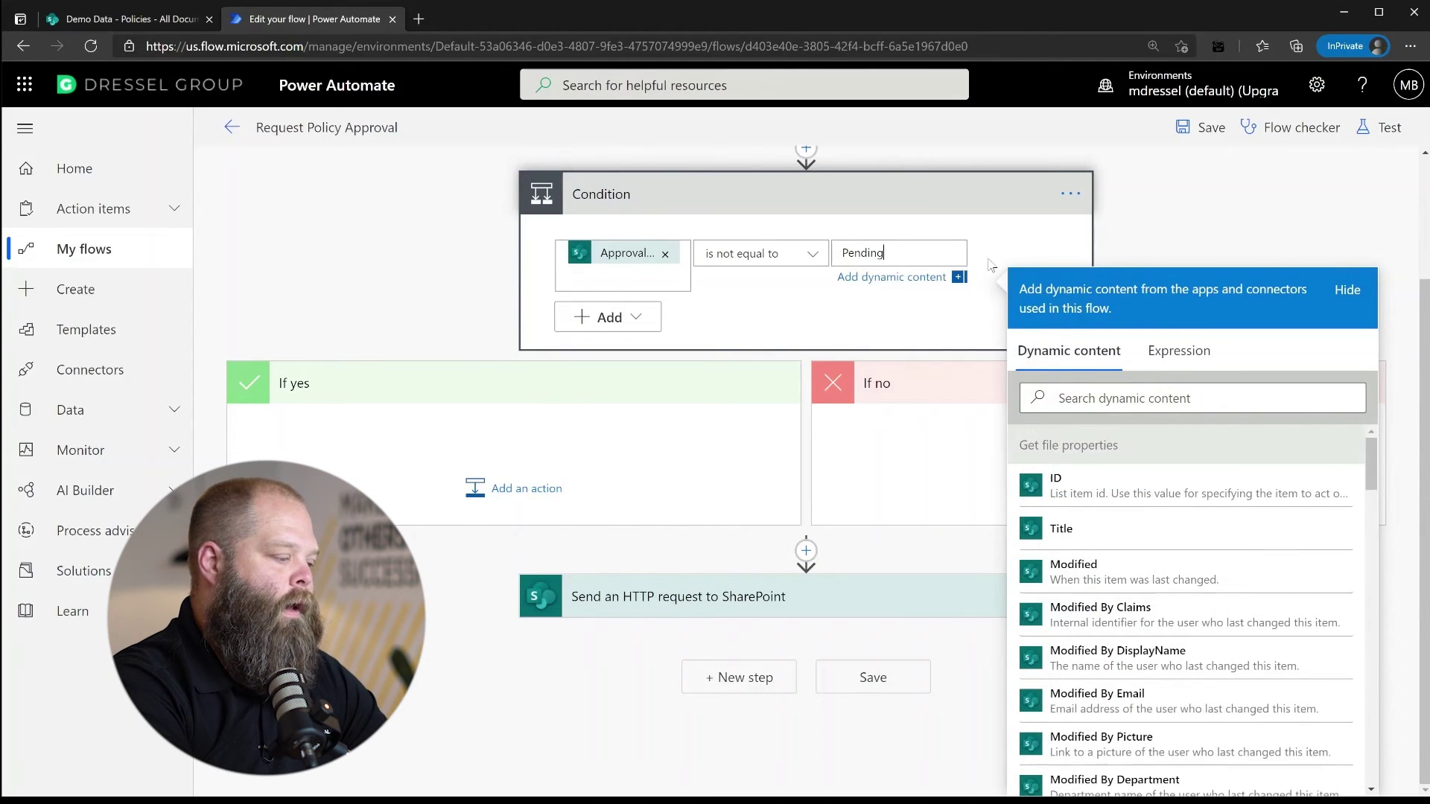
{"action": "left_click", "coordinate": [638, 318]}
{"action": "left_click", "coordinate": [612, 412]}
Add a second And row: ApprovalStatus is not equal to 'Requested'
{"action": "left_click", "coordinate": [608, 437]}
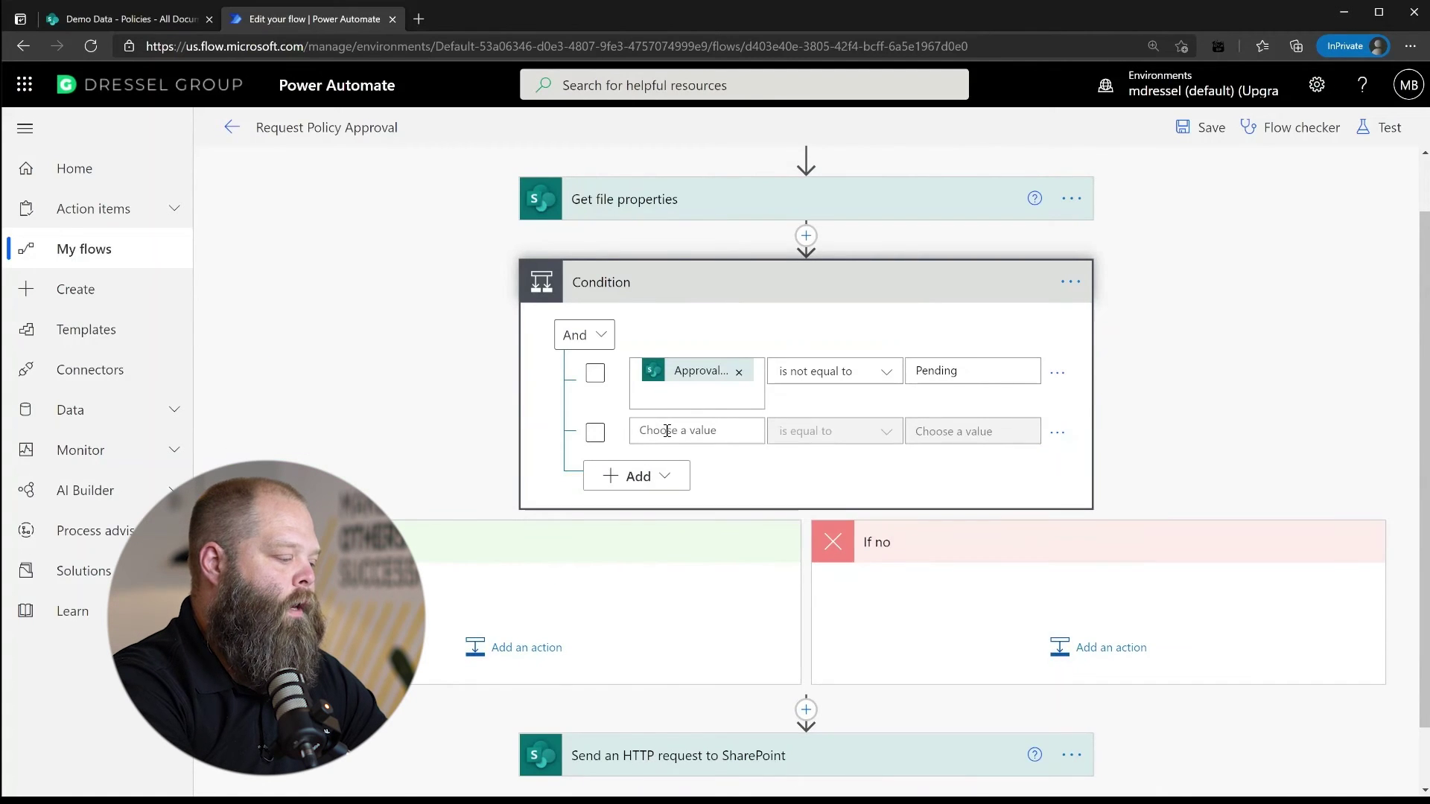
{"action": "left_click", "coordinate": [666, 430]}
{"action": "left_click", "coordinate": [931, 585]}
{"action": "type", "text": "approval"}
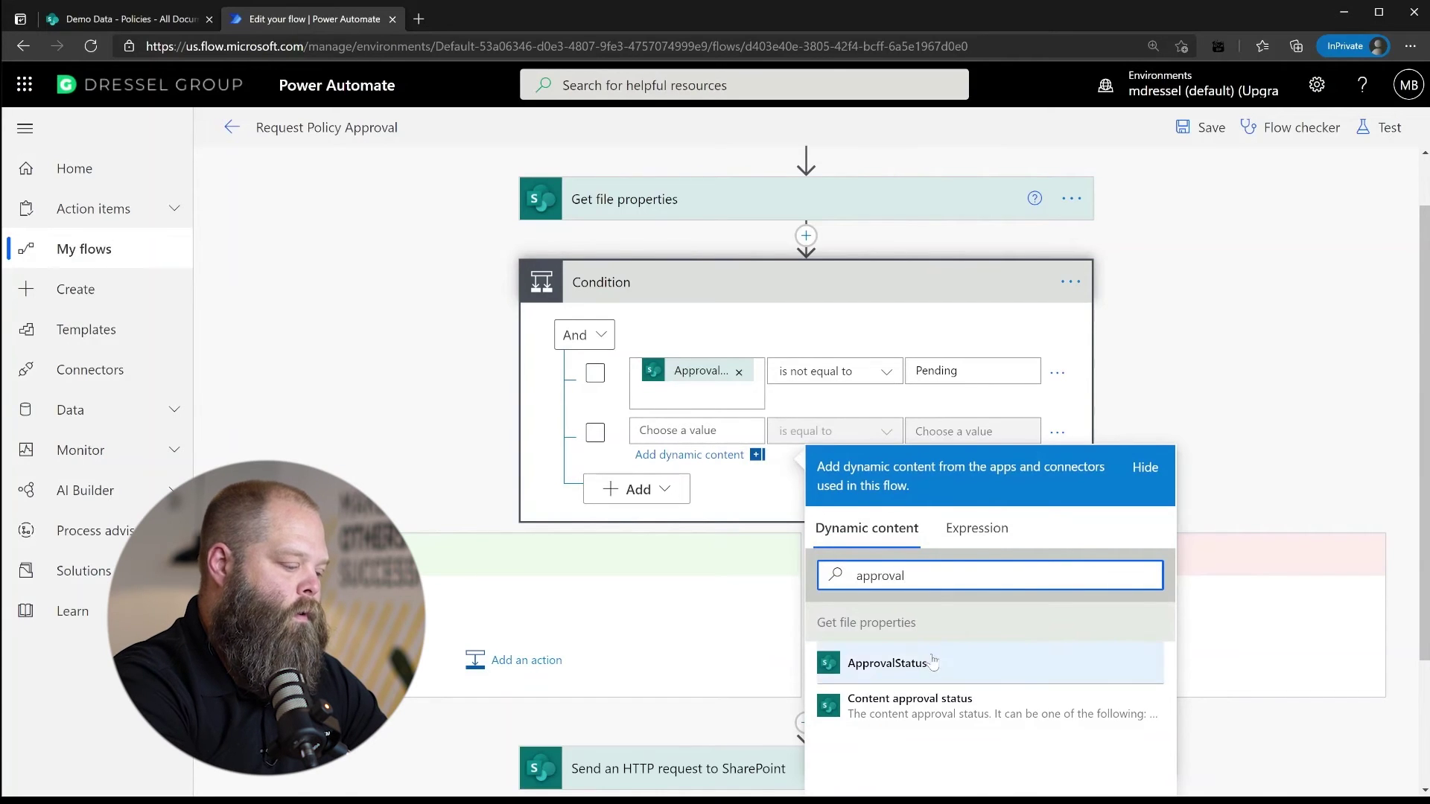
{"action": "left_click", "coordinate": [886, 663]}
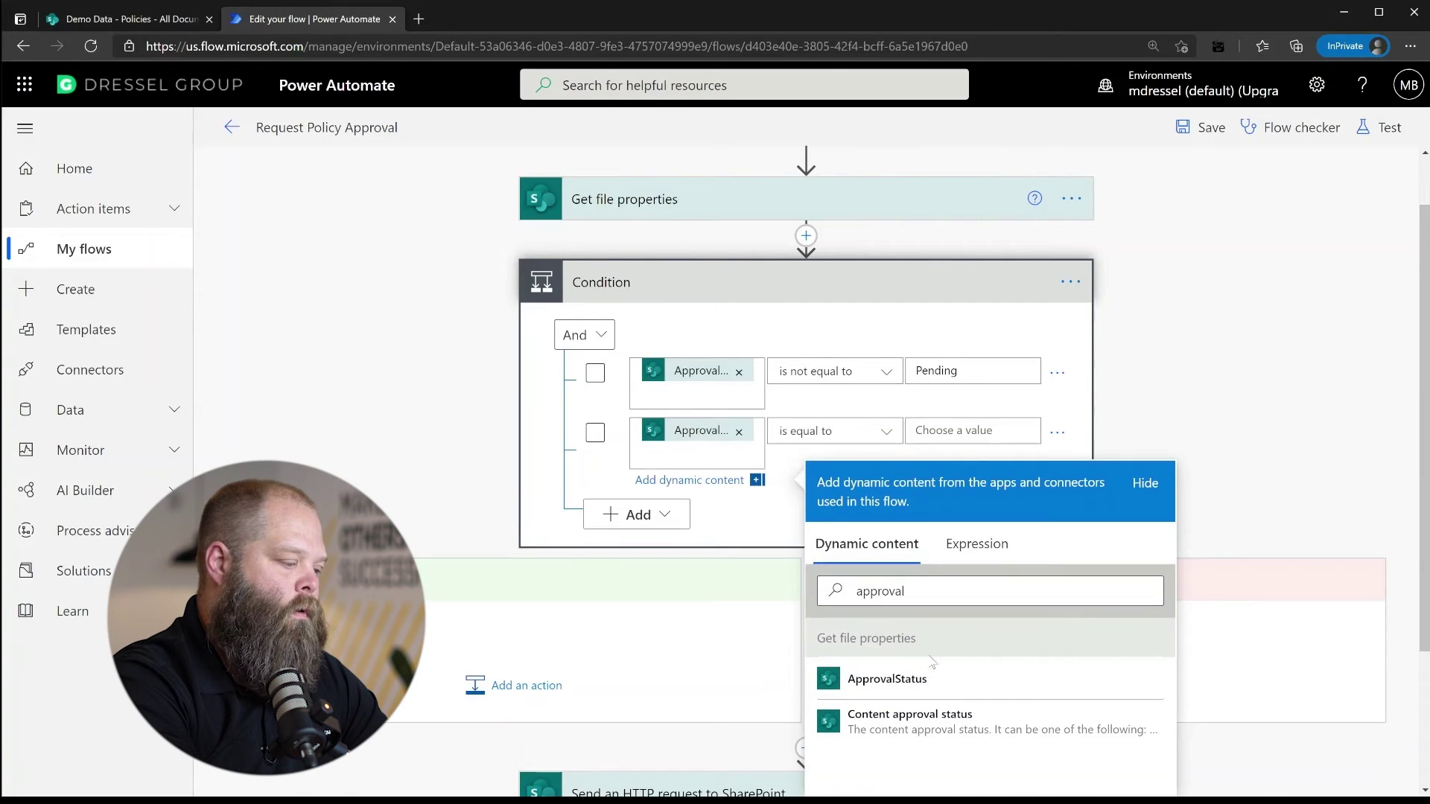
{"action": "left_click", "coordinate": [886, 438]}
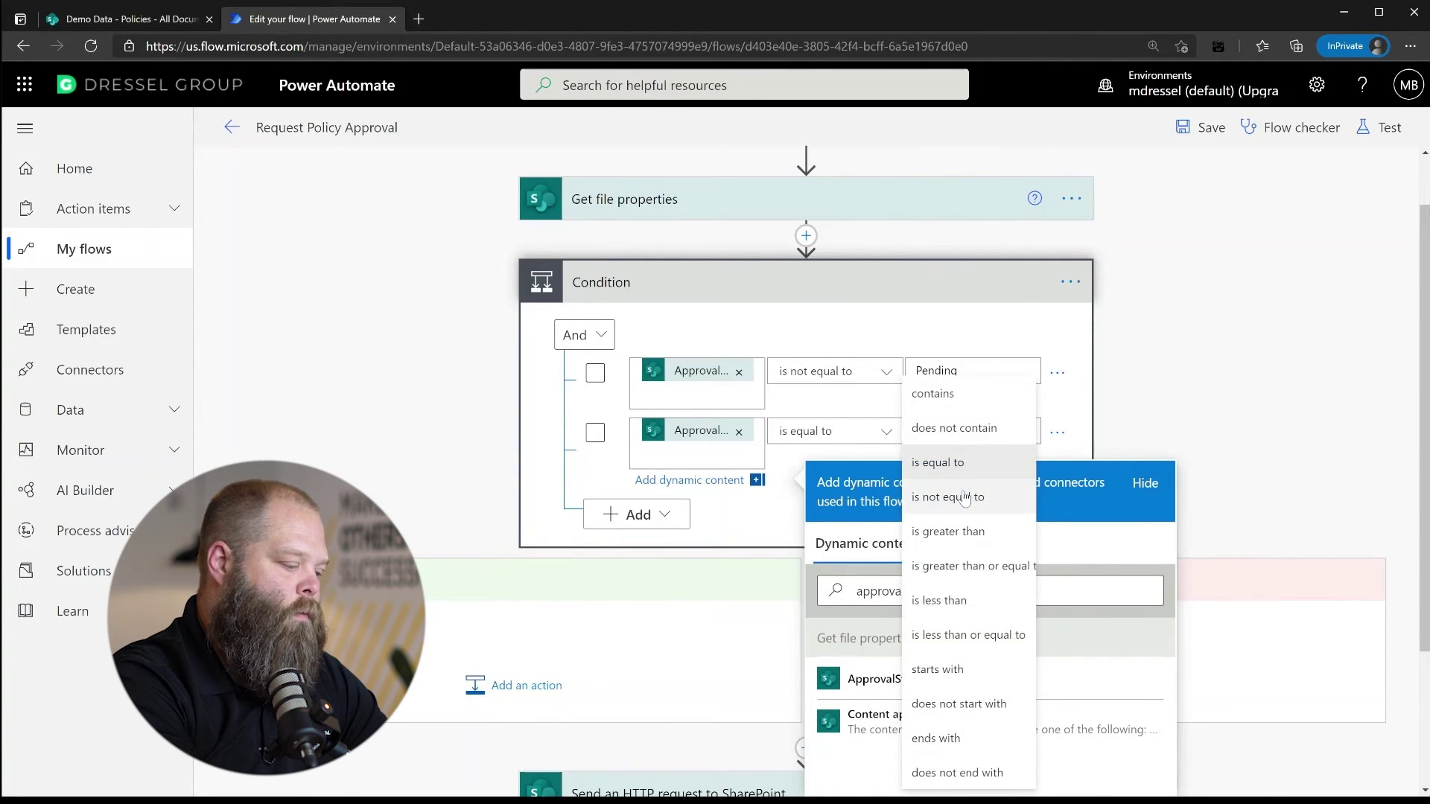
{"action": "left_click", "coordinate": [940, 495]}
{"action": "left_click", "coordinate": [956, 435]}
{"action": "type", "text": "Requested"}
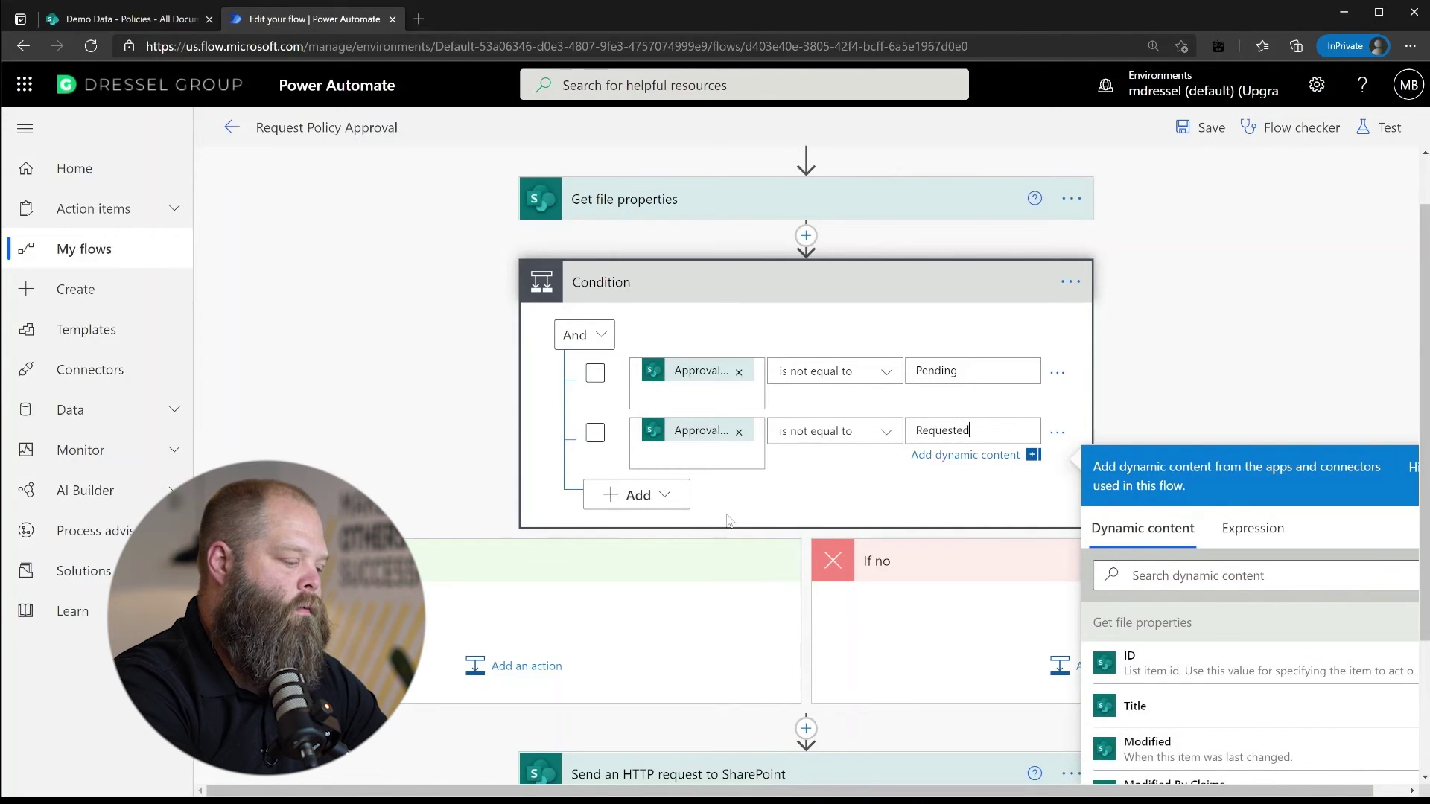
Add a third And row: ApprovalStatus is not equal to 'Complete'
{"action": "left_click", "coordinate": [649, 494]}
{"action": "left_click", "coordinate": [649, 525]}
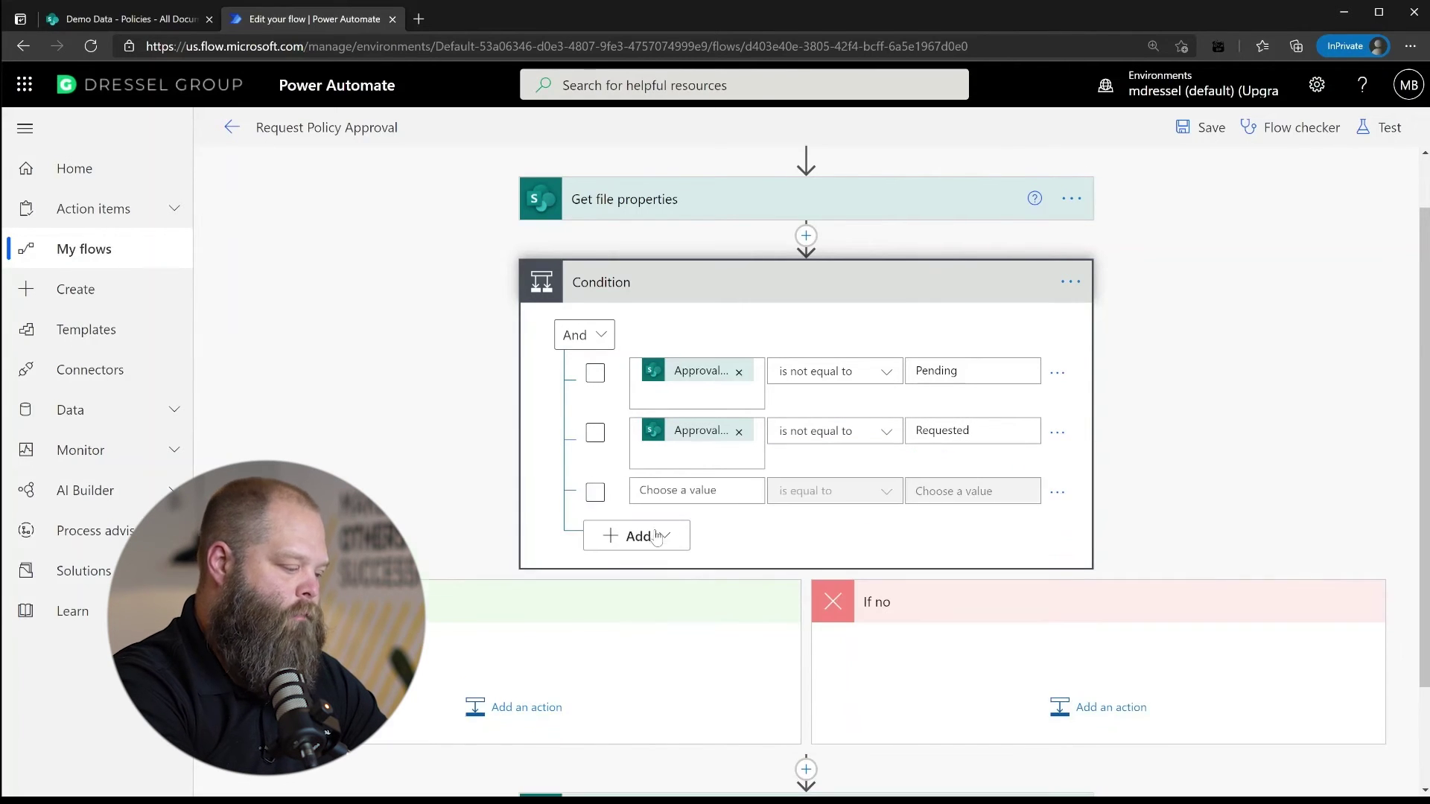
{"action": "left_click", "coordinate": [739, 490]}
{"action": "left_click", "coordinate": [944, 639]}
{"action": "type", "text": "Approval"}
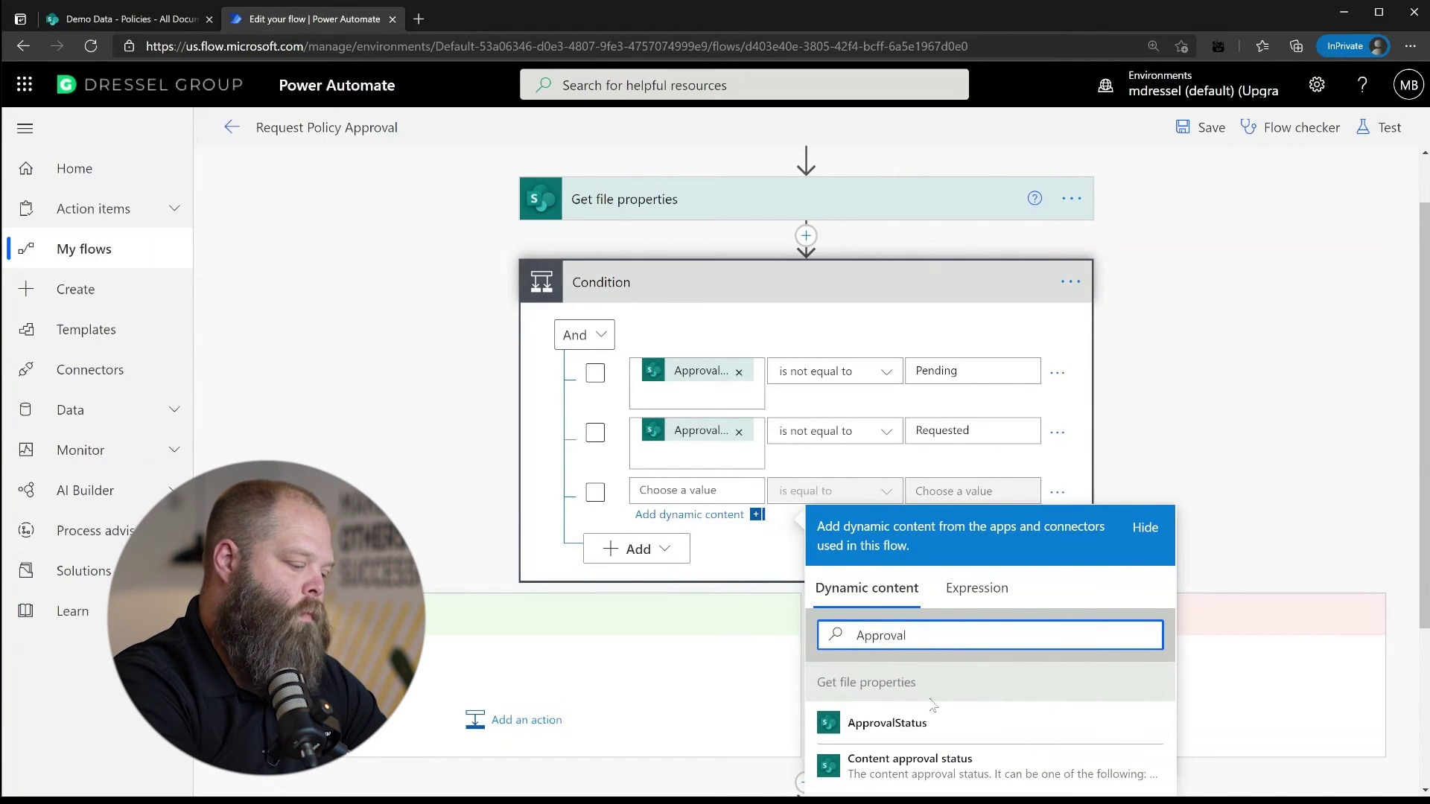
{"action": "left_click", "coordinate": [894, 722]}
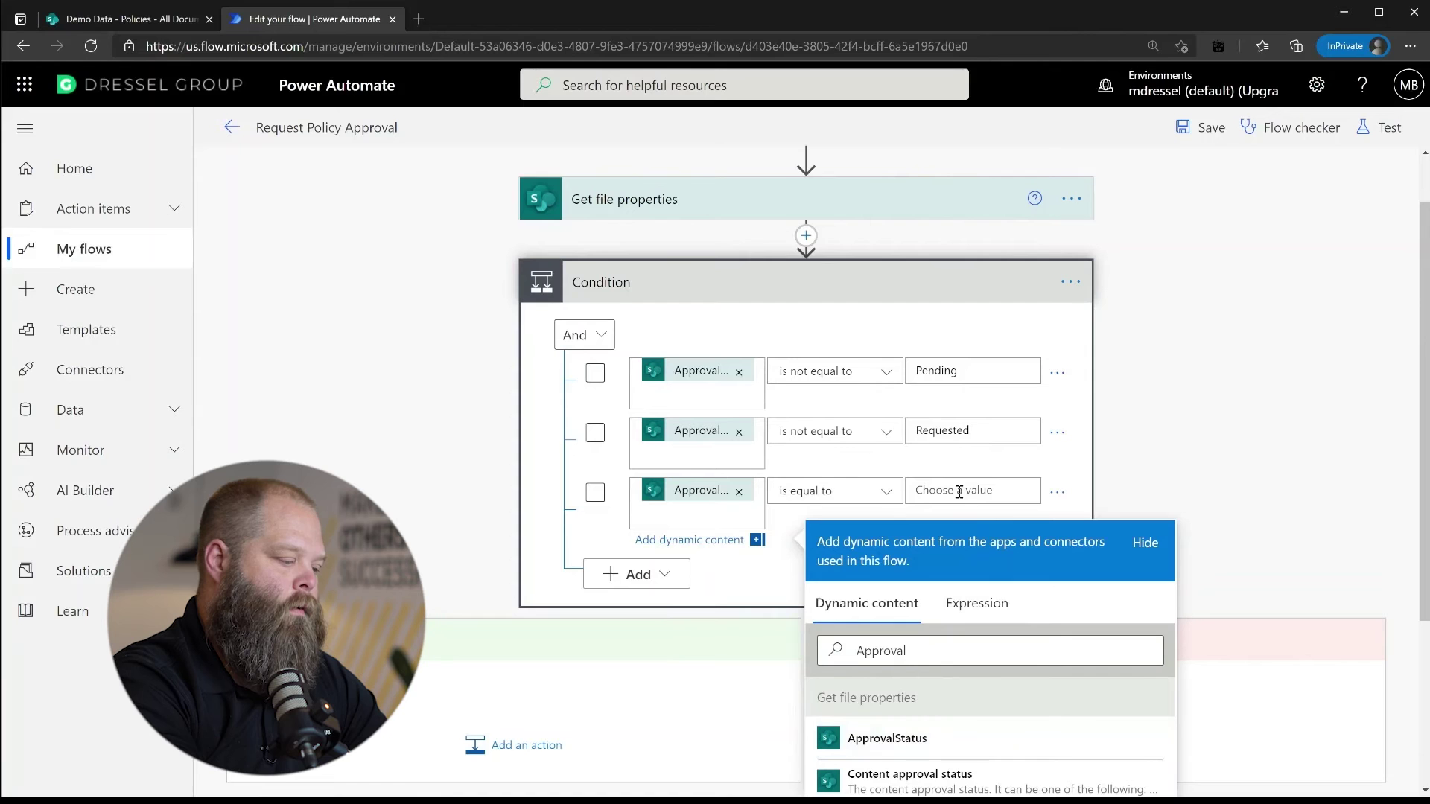
{"action": "left_click", "coordinate": [884, 492]}
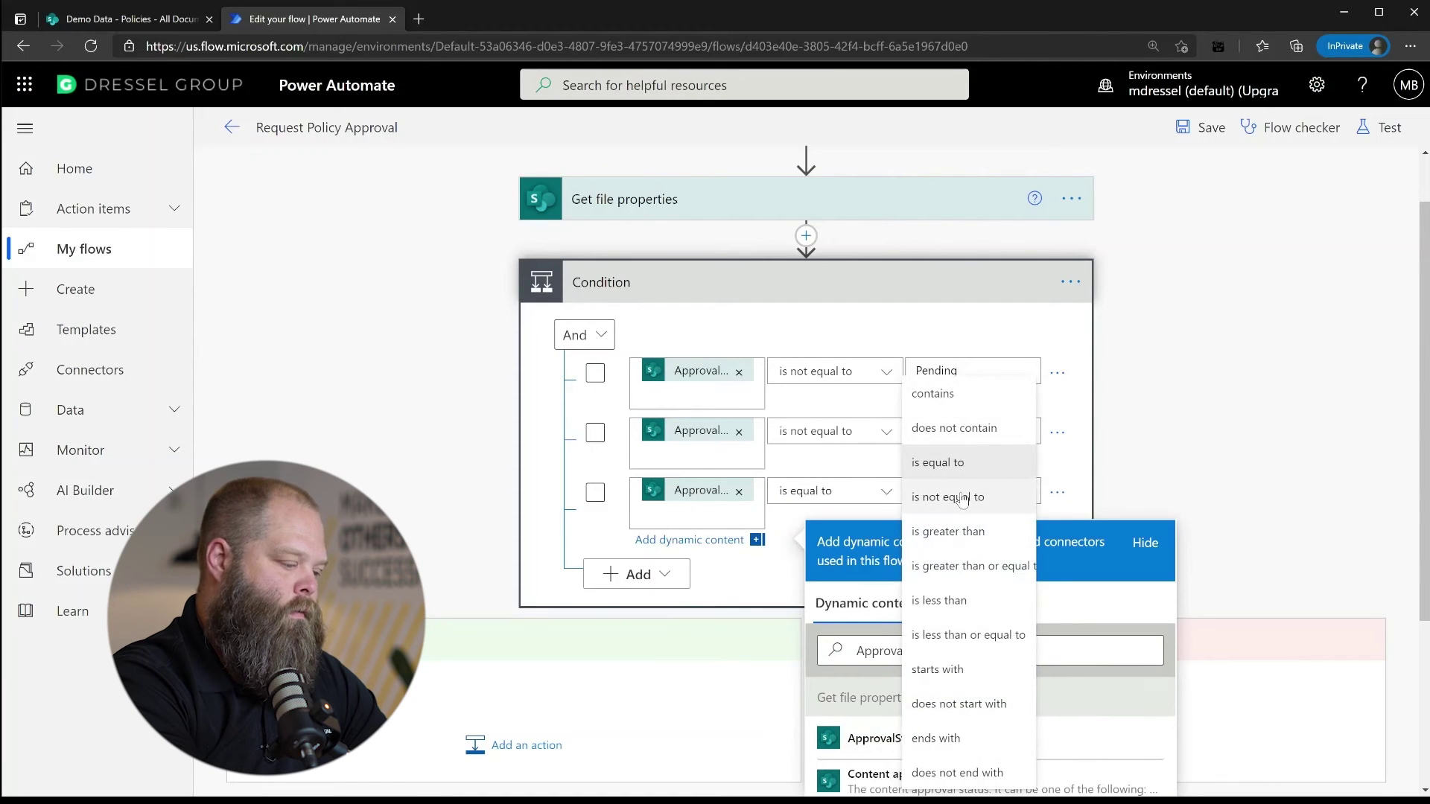
{"action": "left_click", "coordinate": [962, 498]}
{"action": "left_click", "coordinate": [983, 492]}
{"action": "type", "text": "Complete"}
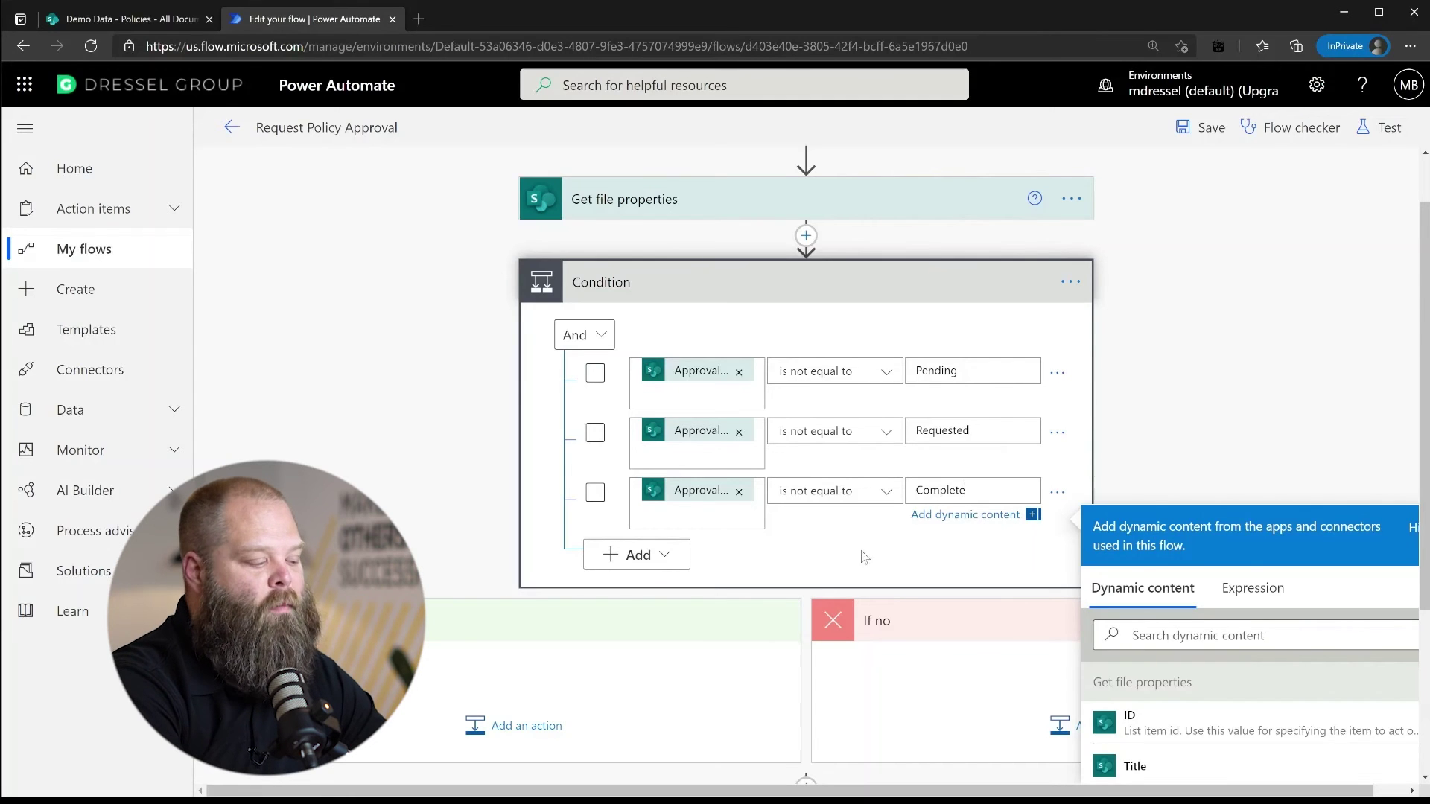
{"action": "left_click", "coordinate": [723, 559]}
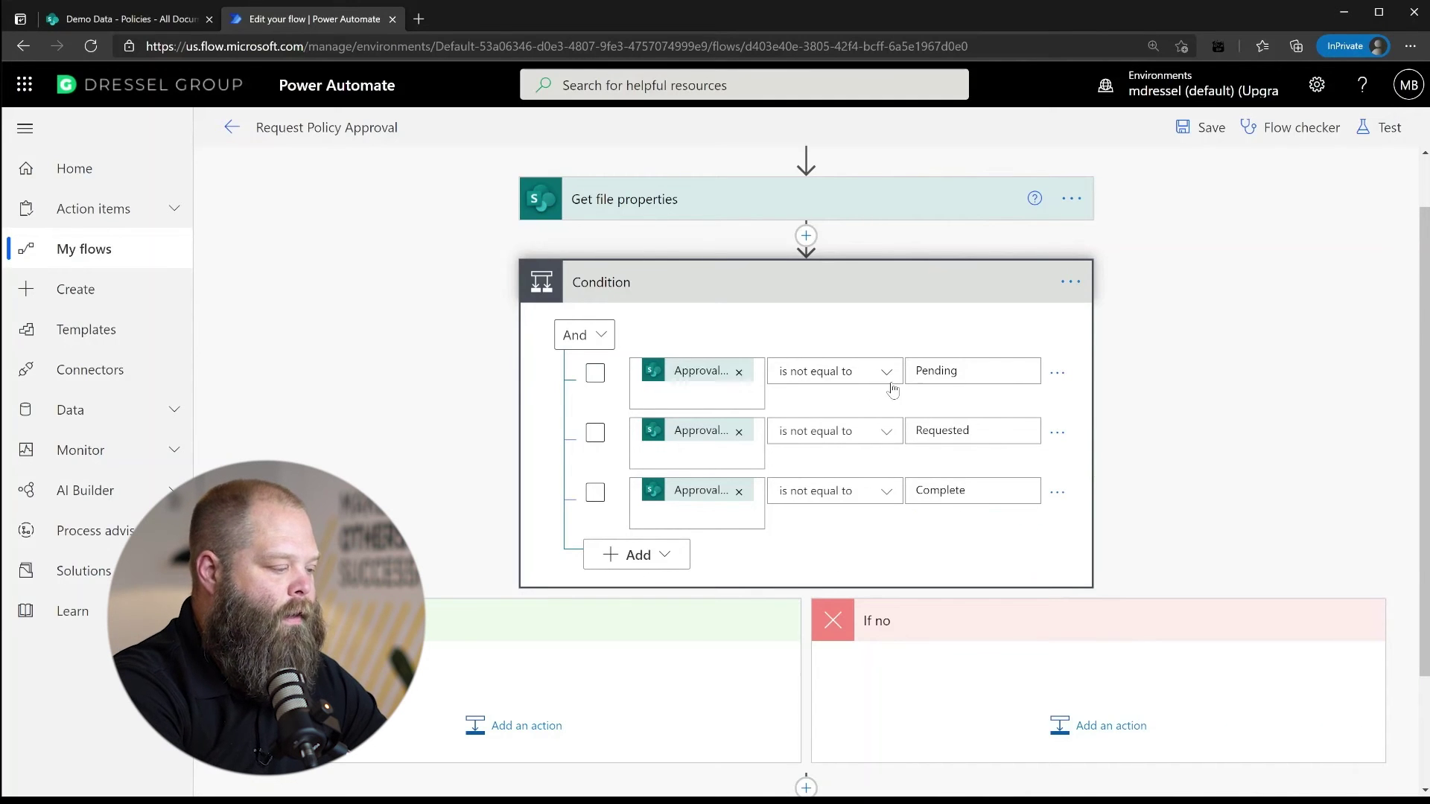
{"action": "scroll", "coordinate": [958, 422], "scroll_direction": "down", "scroll_amount": 2}
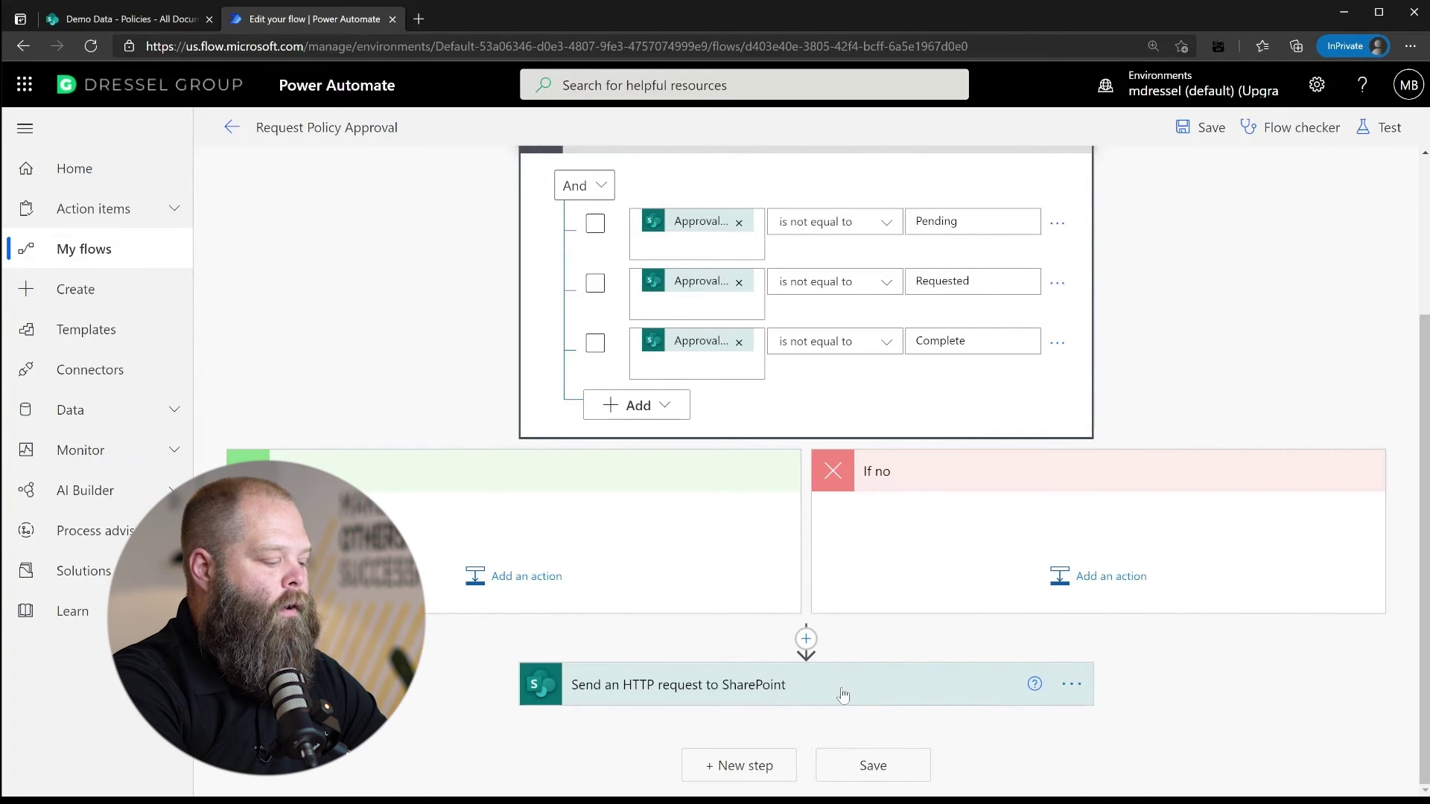
Move the SharePoint HTTP request step into the Condition's If yes branch and save the flow
{"action": "left_click_drag", "start_coordinate": [841, 695], "coordinate": [525, 533]}
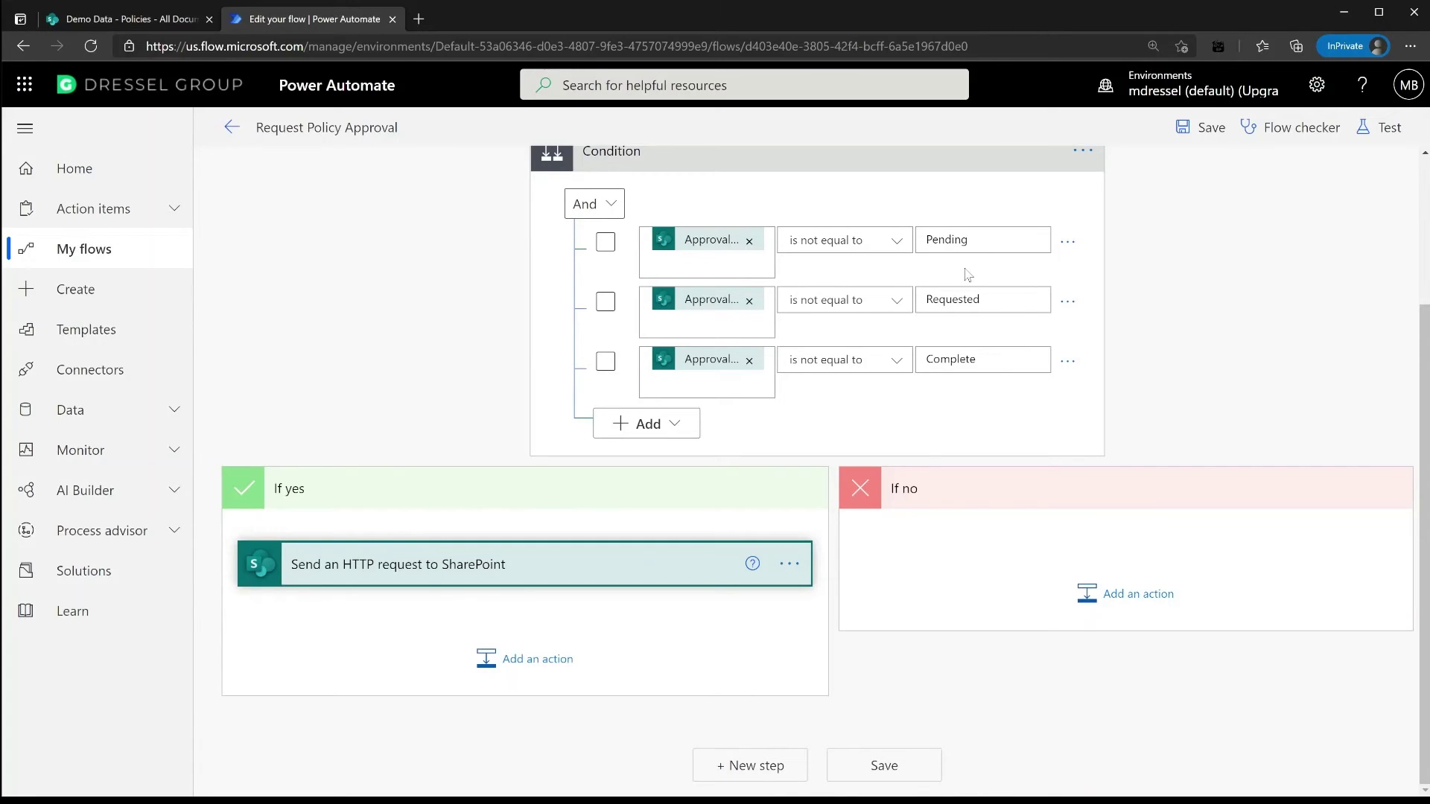
{"action": "left_click", "coordinate": [1201, 127]}
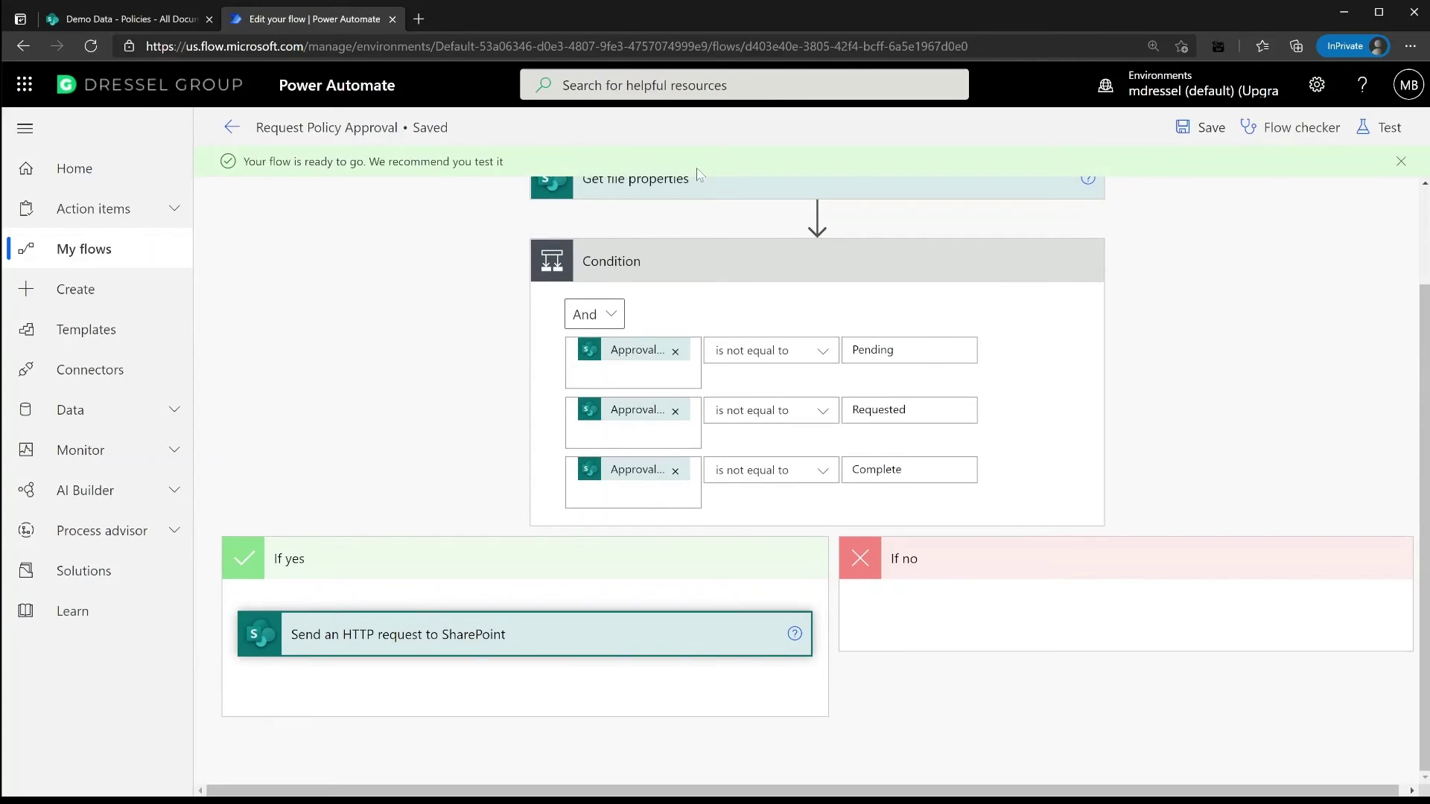
Run Request Policy Approval on the New Guidelines document from the Policies library, then return to the editor
{"action": "left_click", "coordinate": [167, 17]}
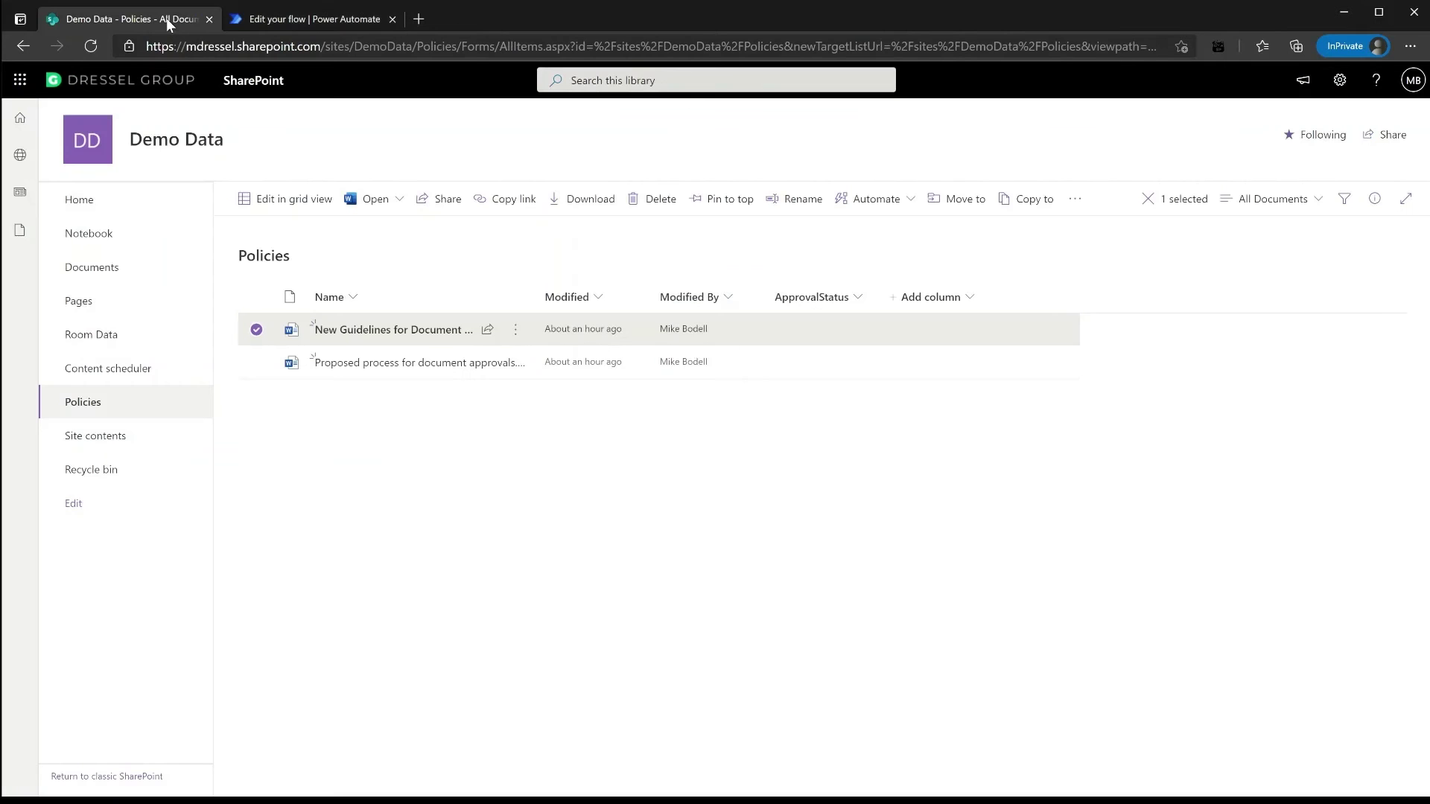
{"action": "left_click", "coordinate": [88, 47]}
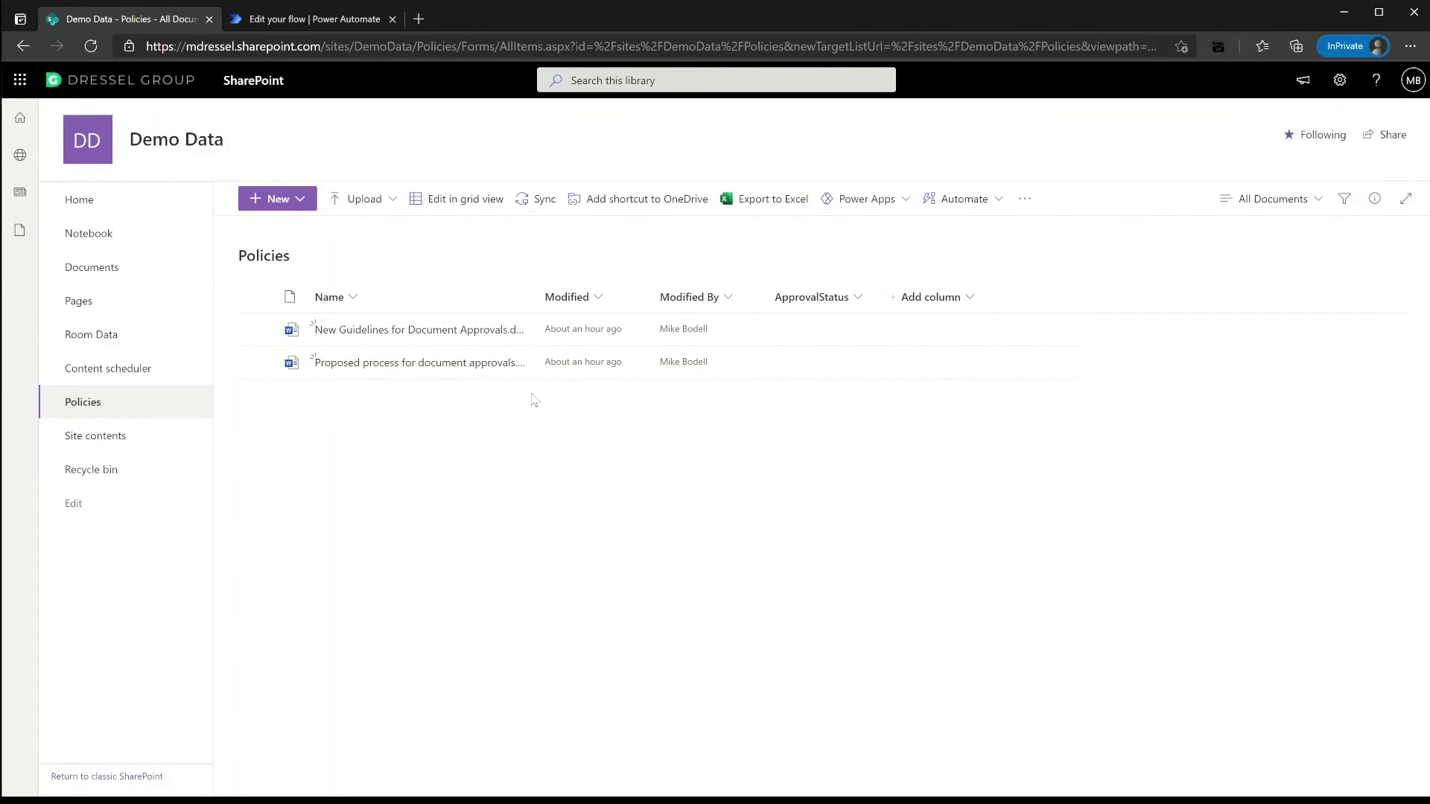
{"action": "left_click", "coordinate": [515, 329]}
{"action": "mouse_move", "coordinate": [607, 527]}
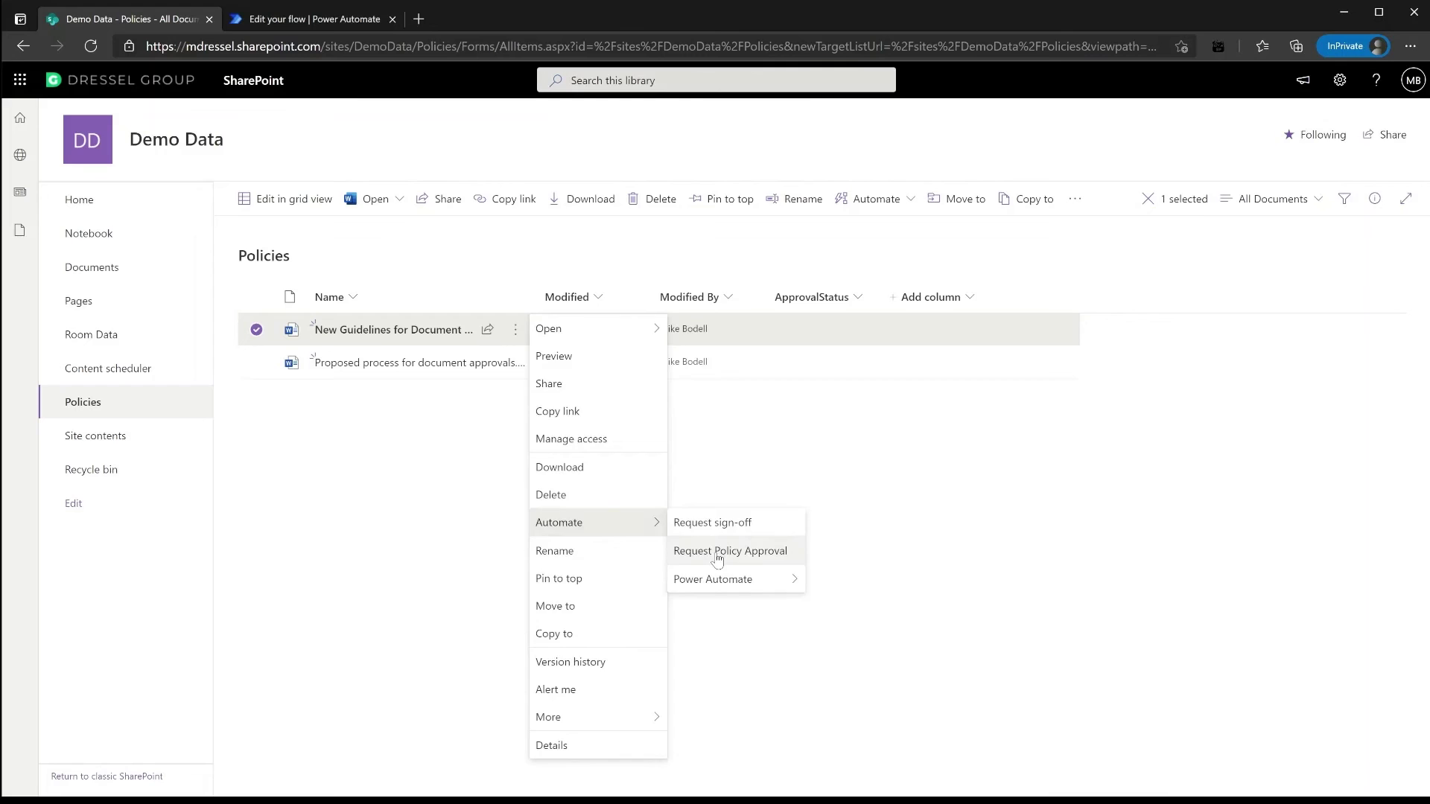
{"action": "left_click", "coordinate": [717, 558]}
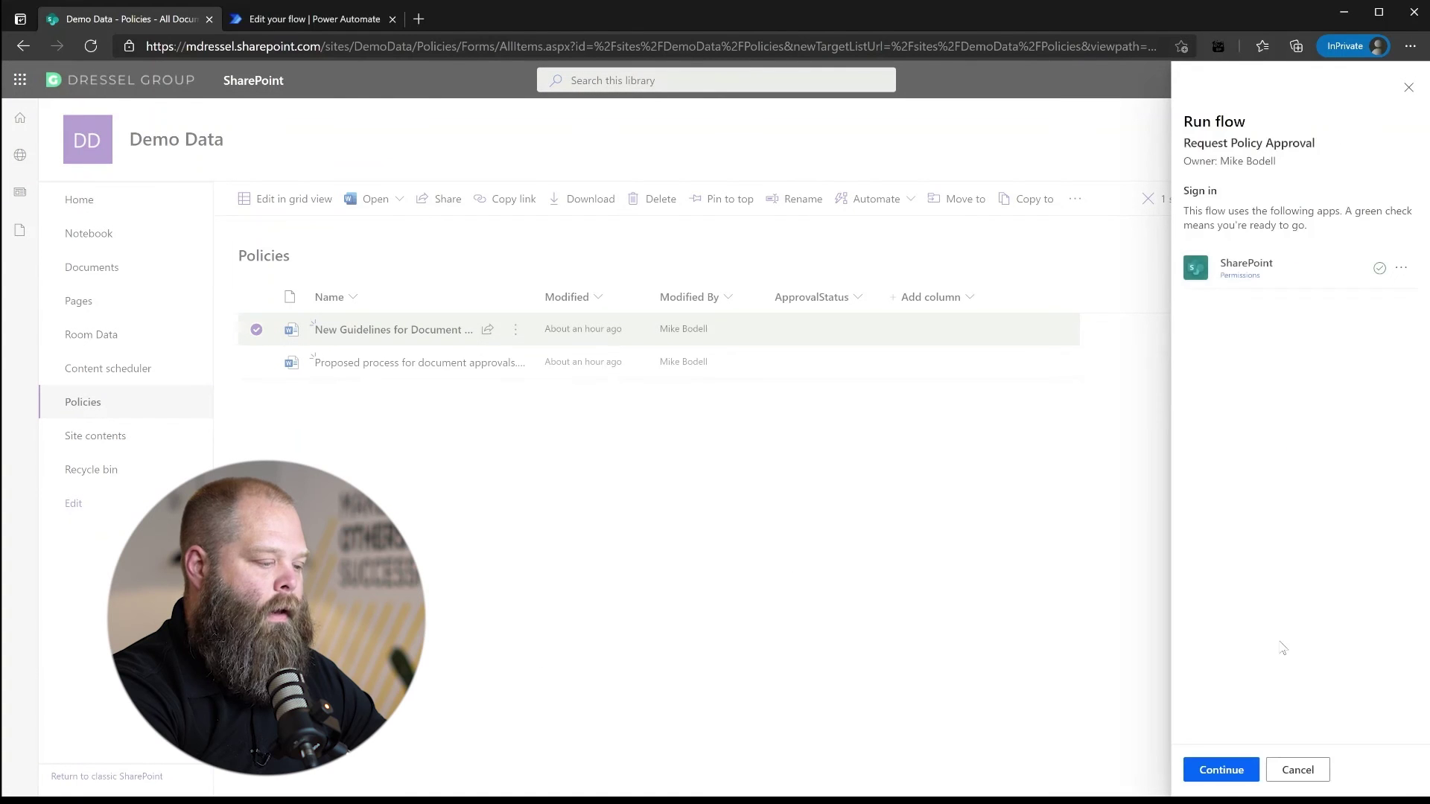
{"action": "left_click", "coordinate": [1220, 770]}
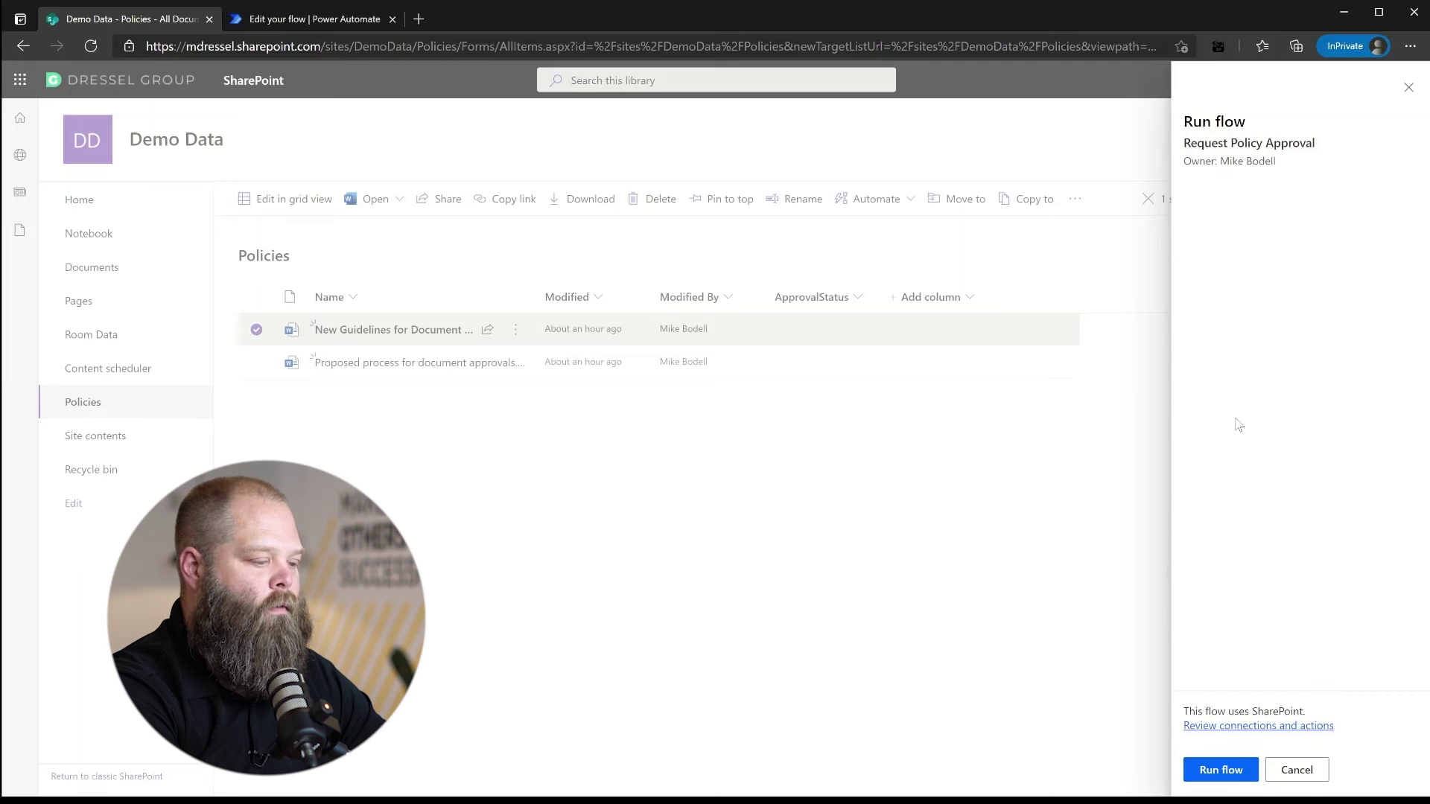
{"action": "left_click", "coordinate": [1231, 772]}
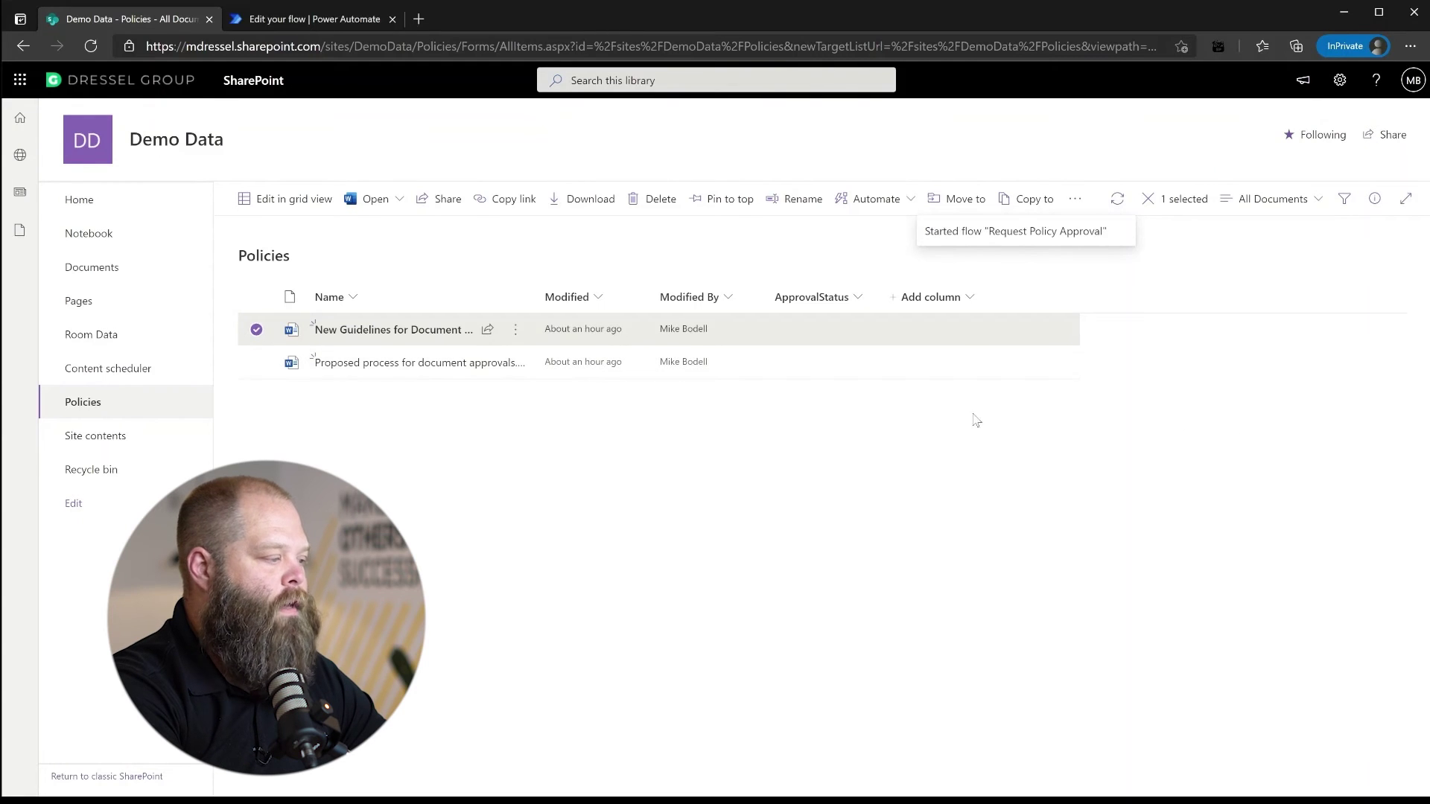
{"action": "left_click", "coordinate": [320, 22]}
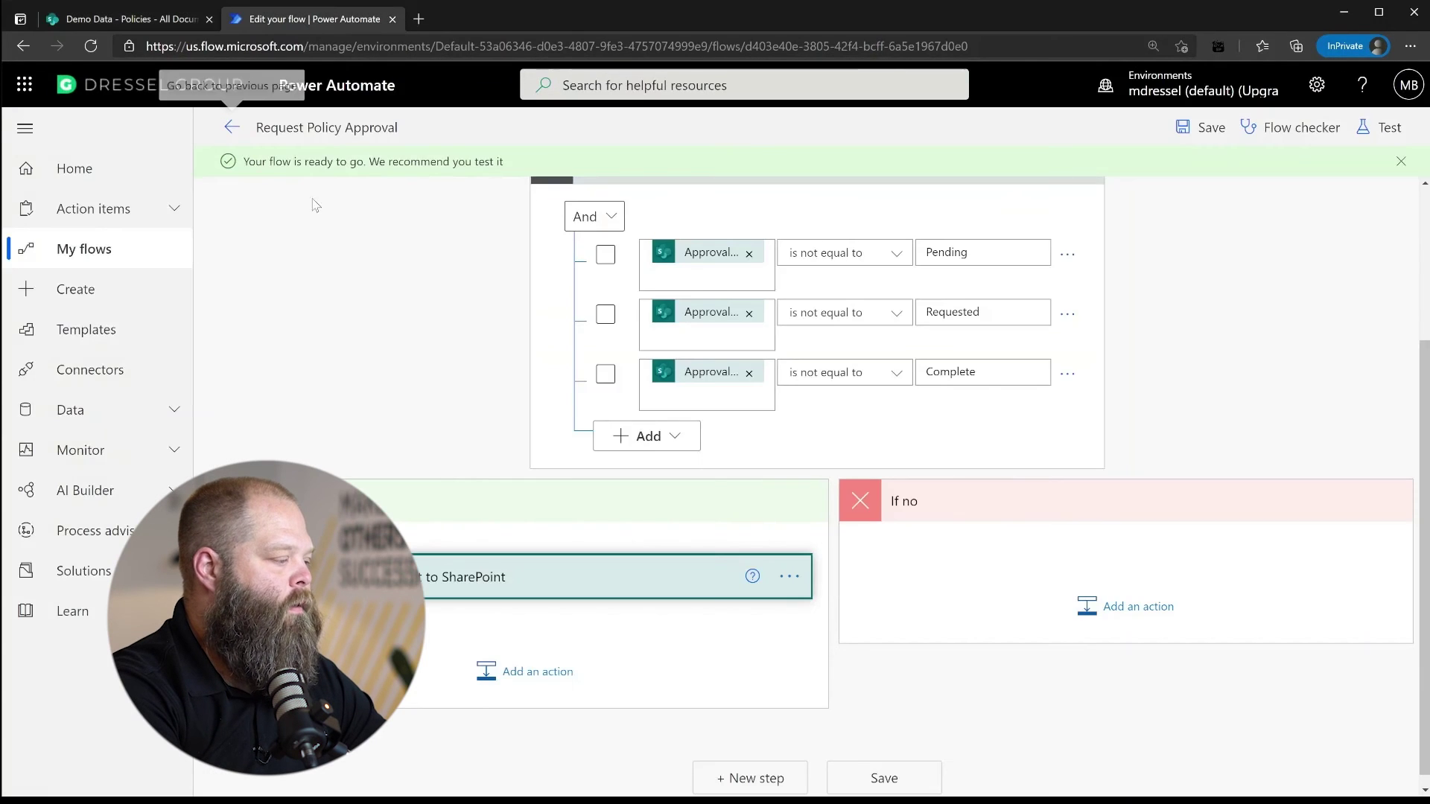
Open the flow's latest run and inspect the Condition result and HTTP request inputs
{"action": "left_click", "coordinate": [232, 127]}
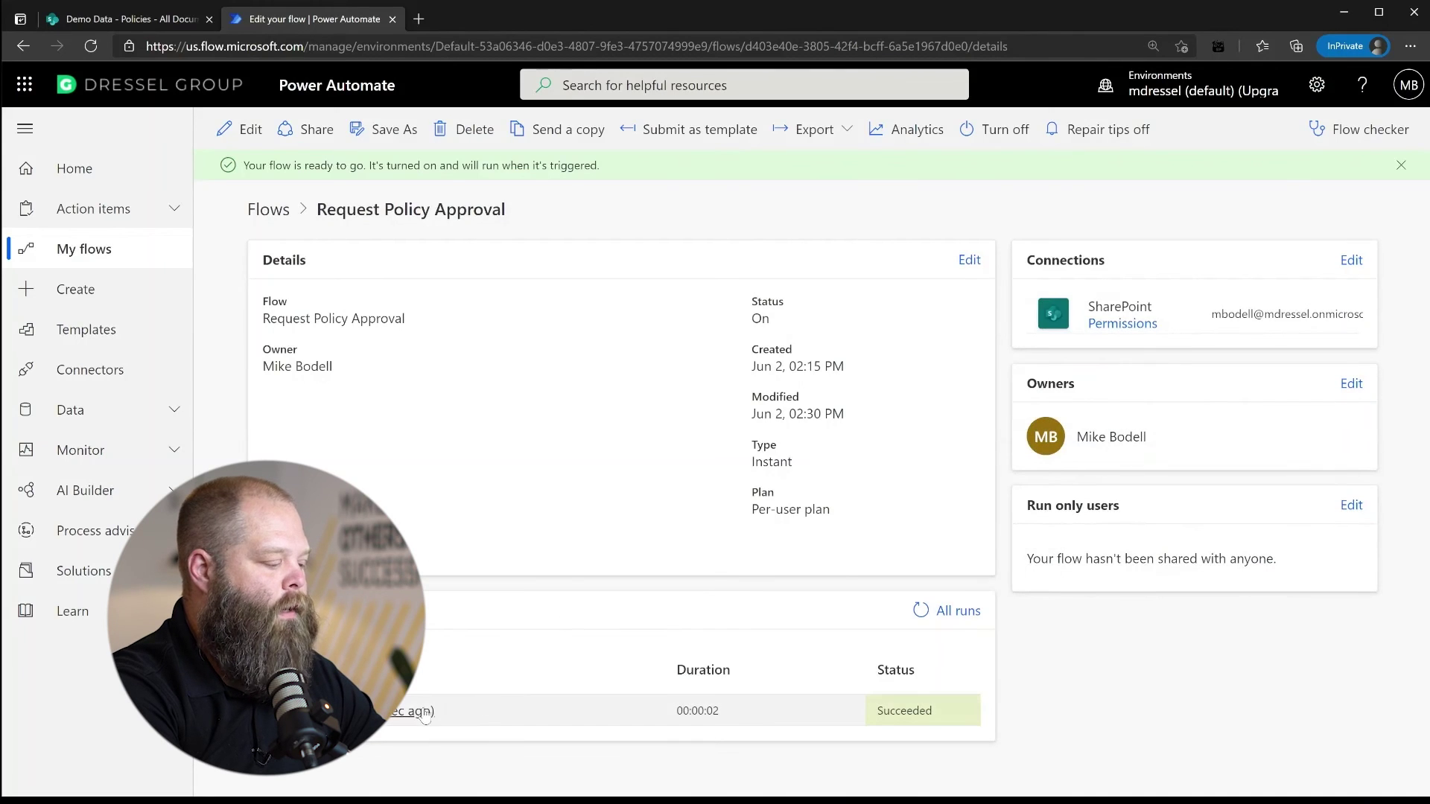
{"action": "left_click", "coordinate": [421, 714]}
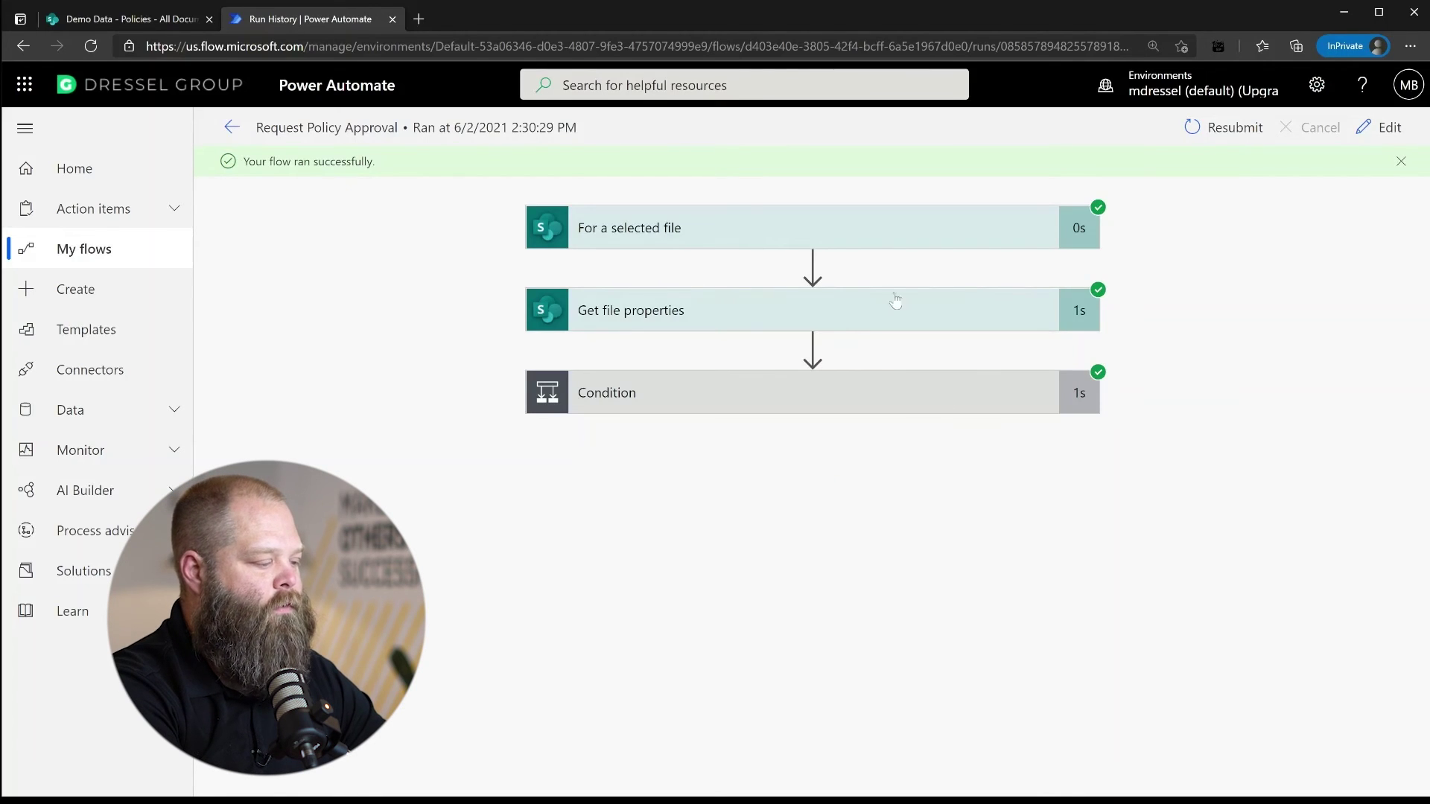
{"action": "left_click", "coordinate": [875, 403]}
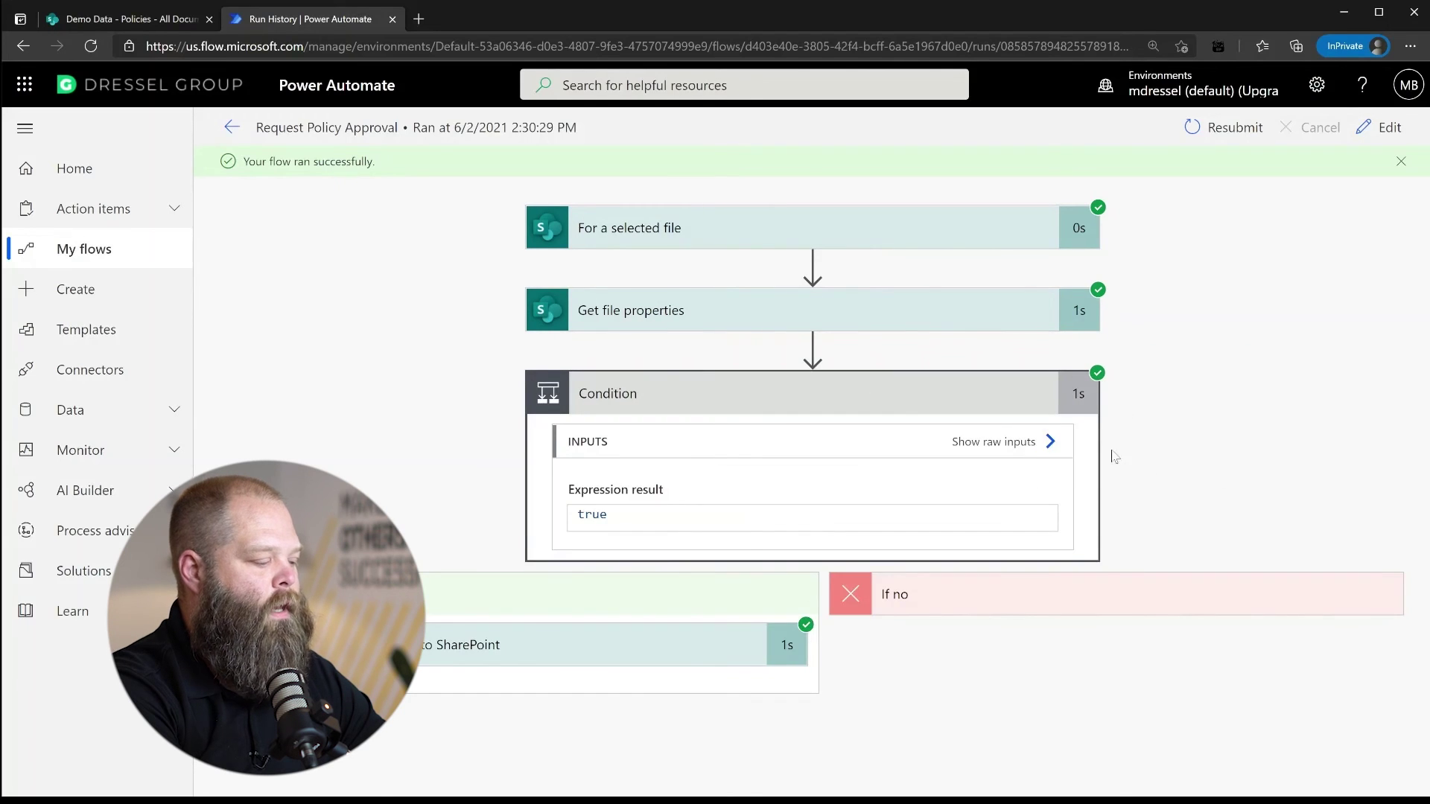
{"action": "left_click", "coordinate": [502, 643]}
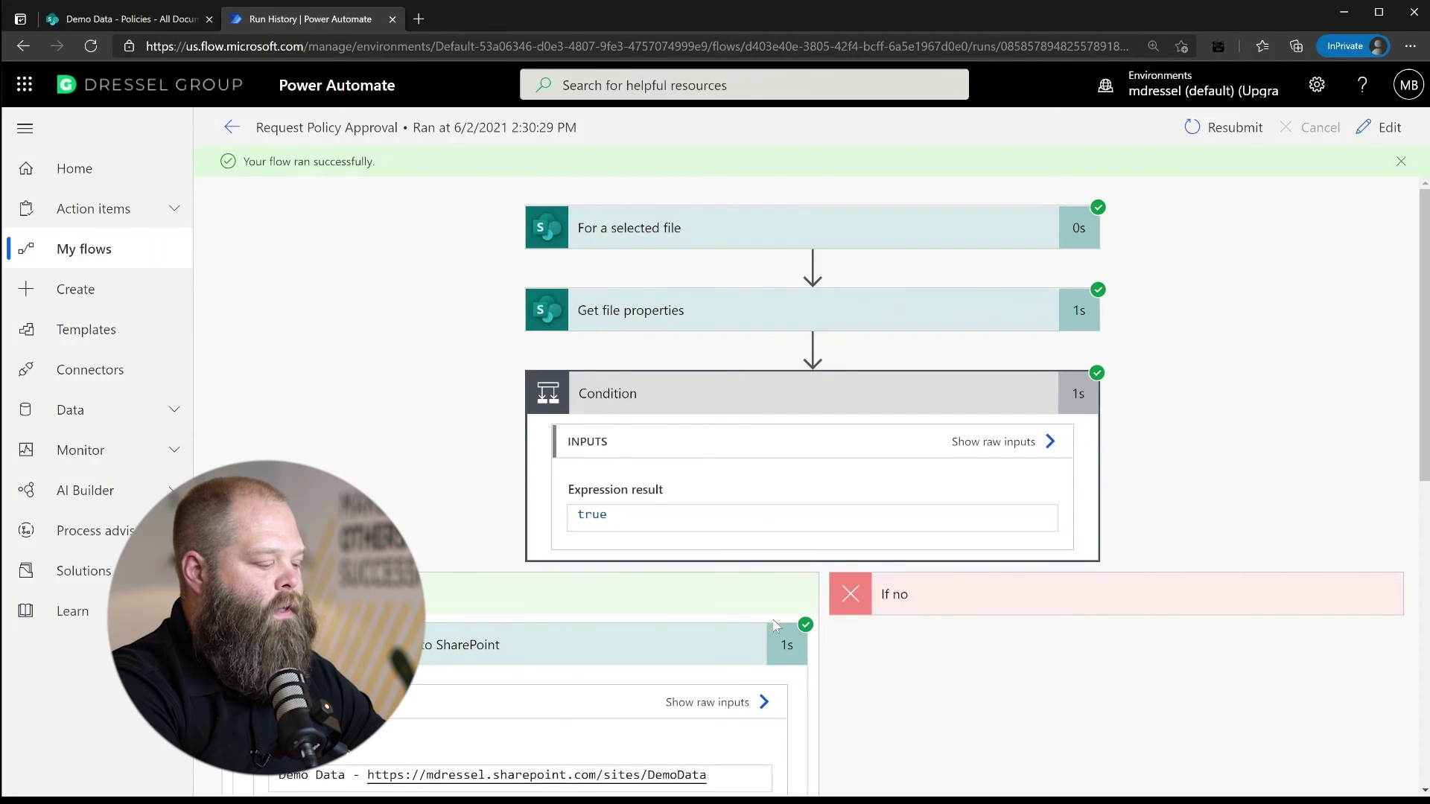
{"action": "scroll", "coordinate": [776, 627], "scroll_direction": "down", "scroll_amount": 1}
{"action": "scroll", "coordinate": [776, 627], "scroll_direction": "down", "scroll_amount": 10}
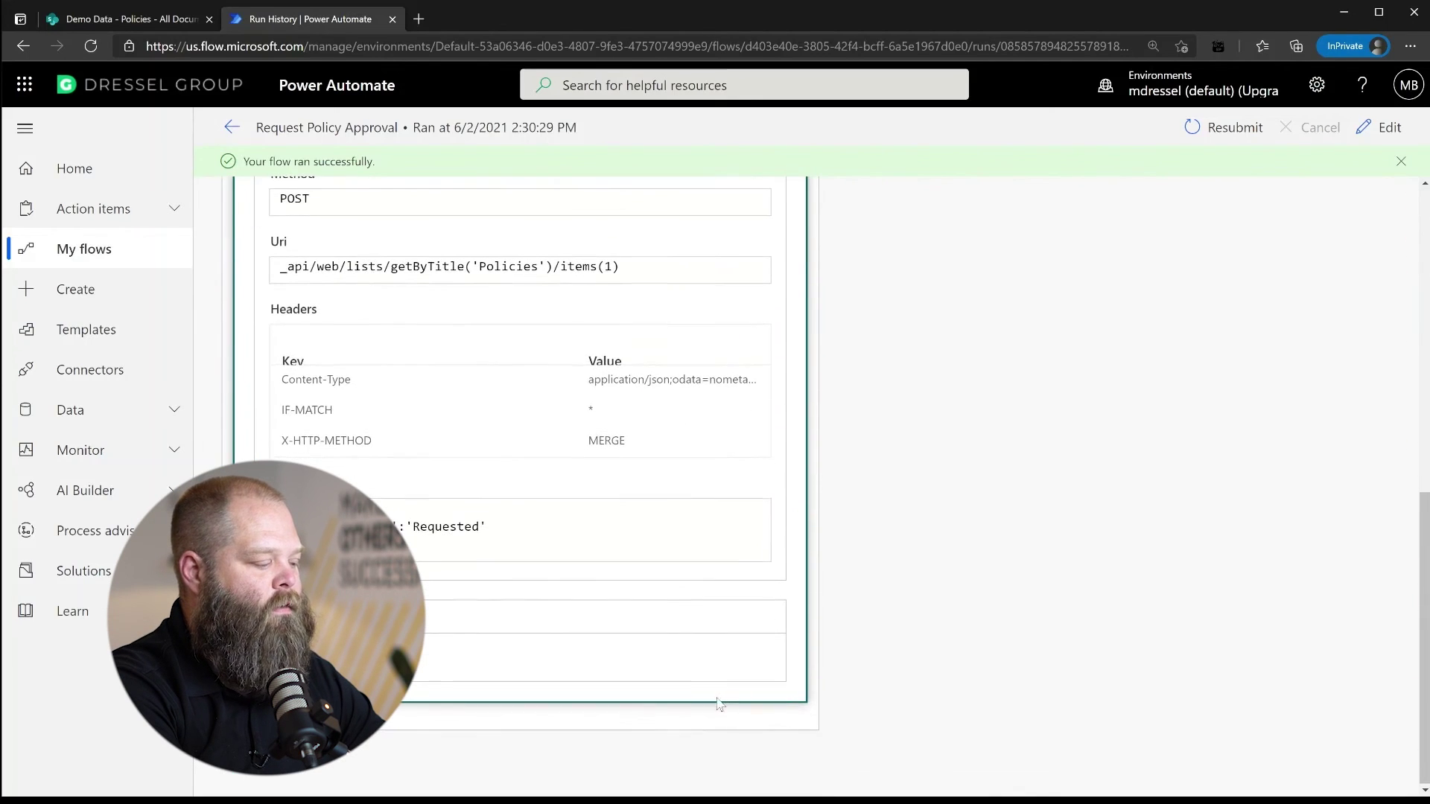
Confirm the file's ApprovalStatus reads Requested in SharePoint, then go back to the flow details
{"action": "left_click", "coordinate": [146, 27]}
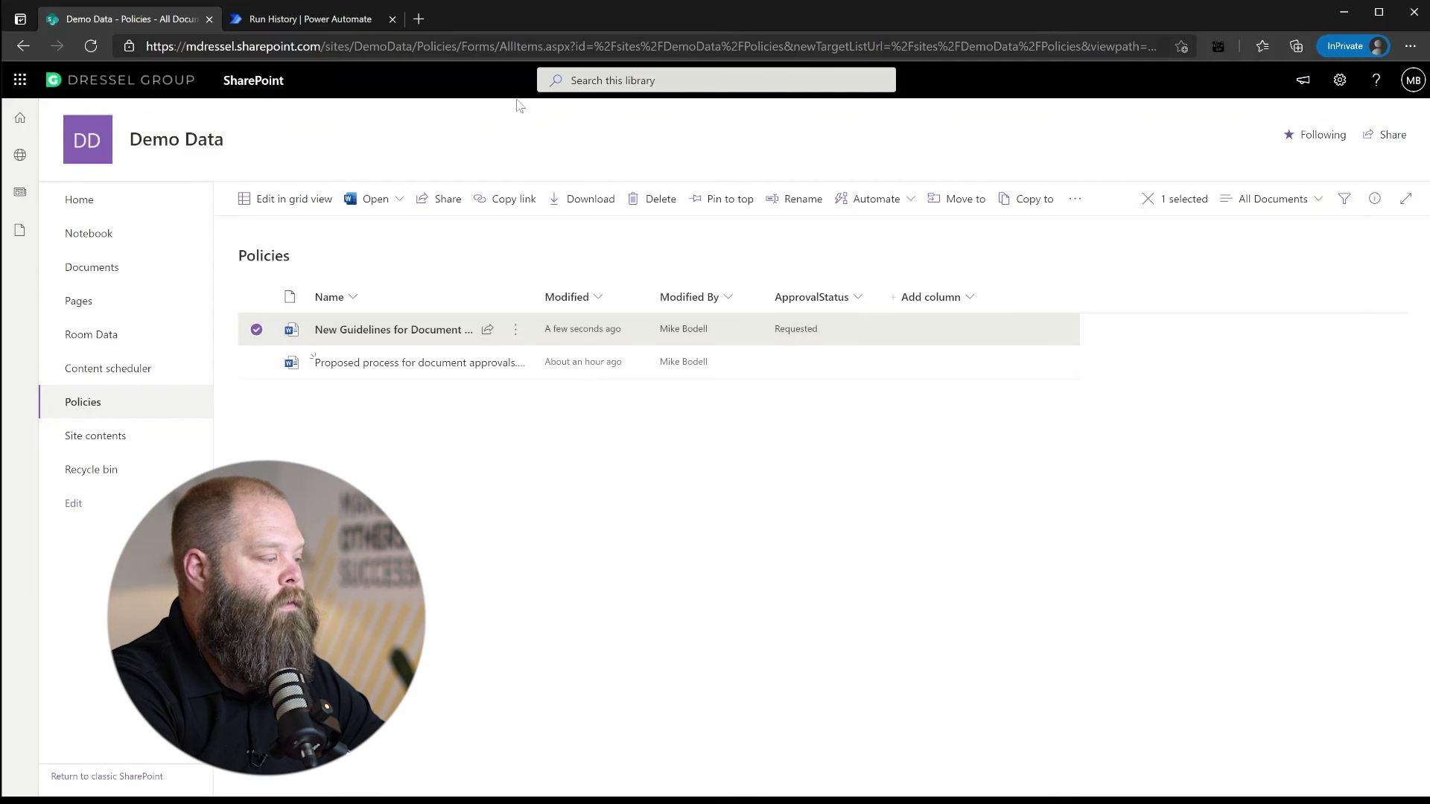
{"action": "left_click", "coordinate": [341, 20]}
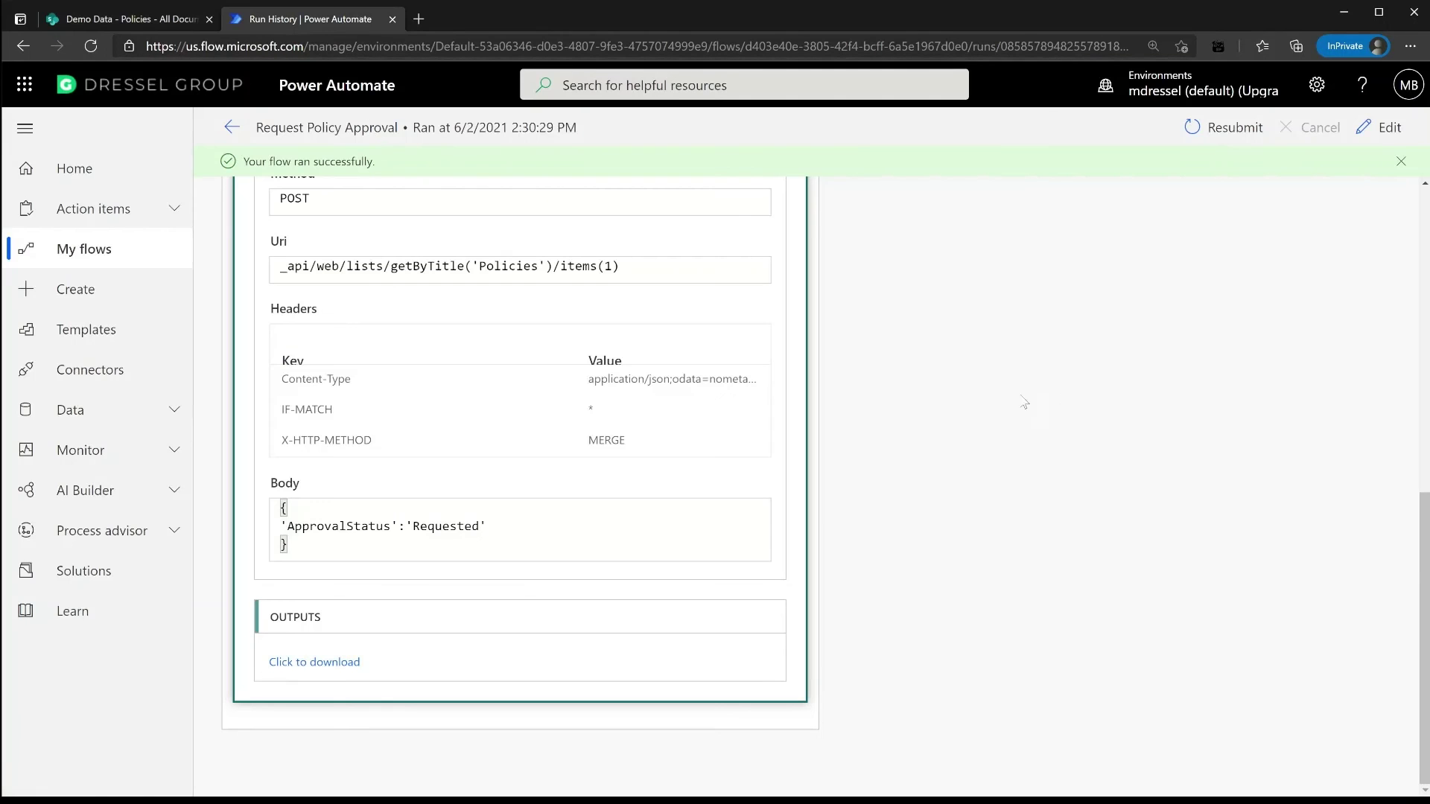
{"action": "scroll", "coordinate": [1088, 391], "scroll_direction": "up", "scroll_amount": 10}
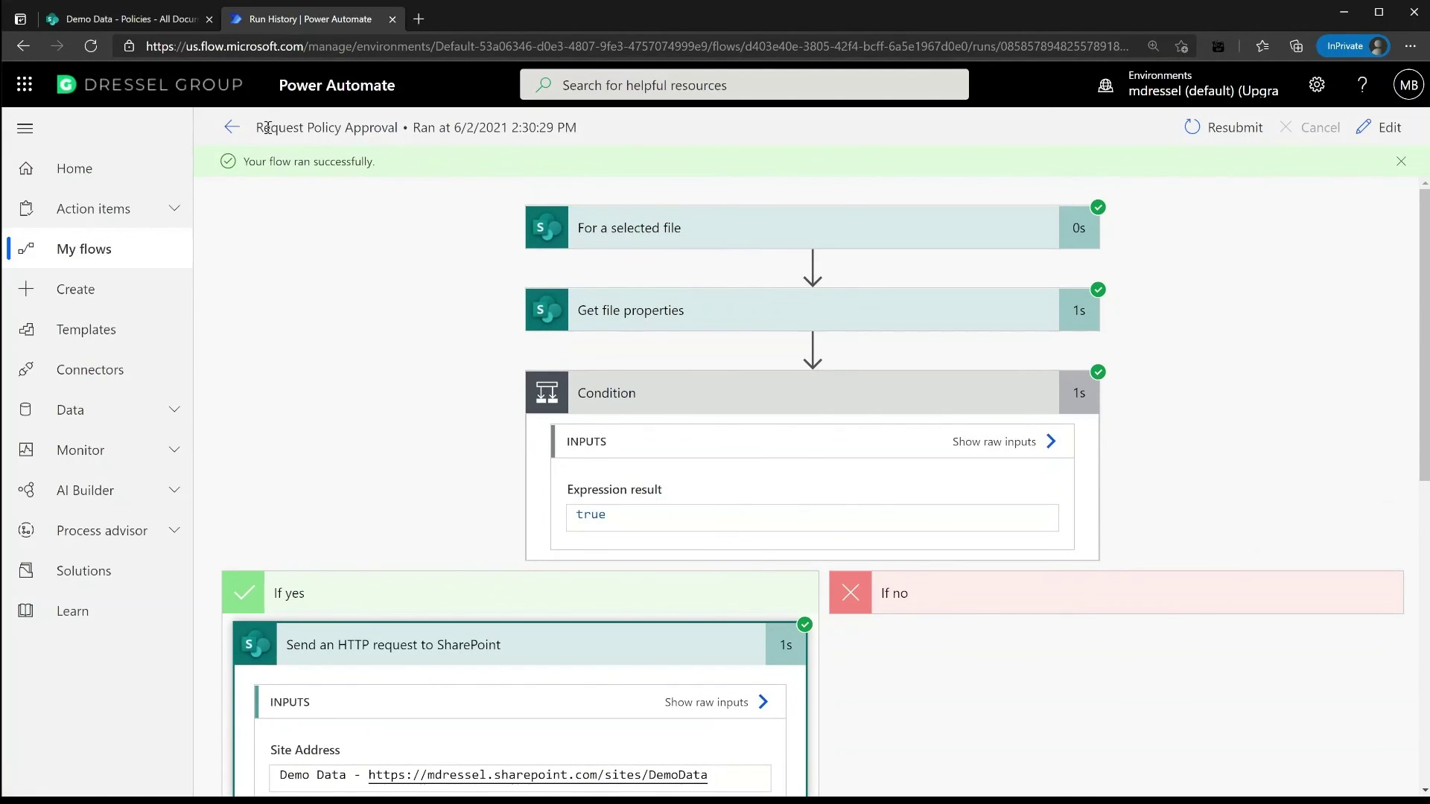
{"action": "left_click", "coordinate": [232, 127]}
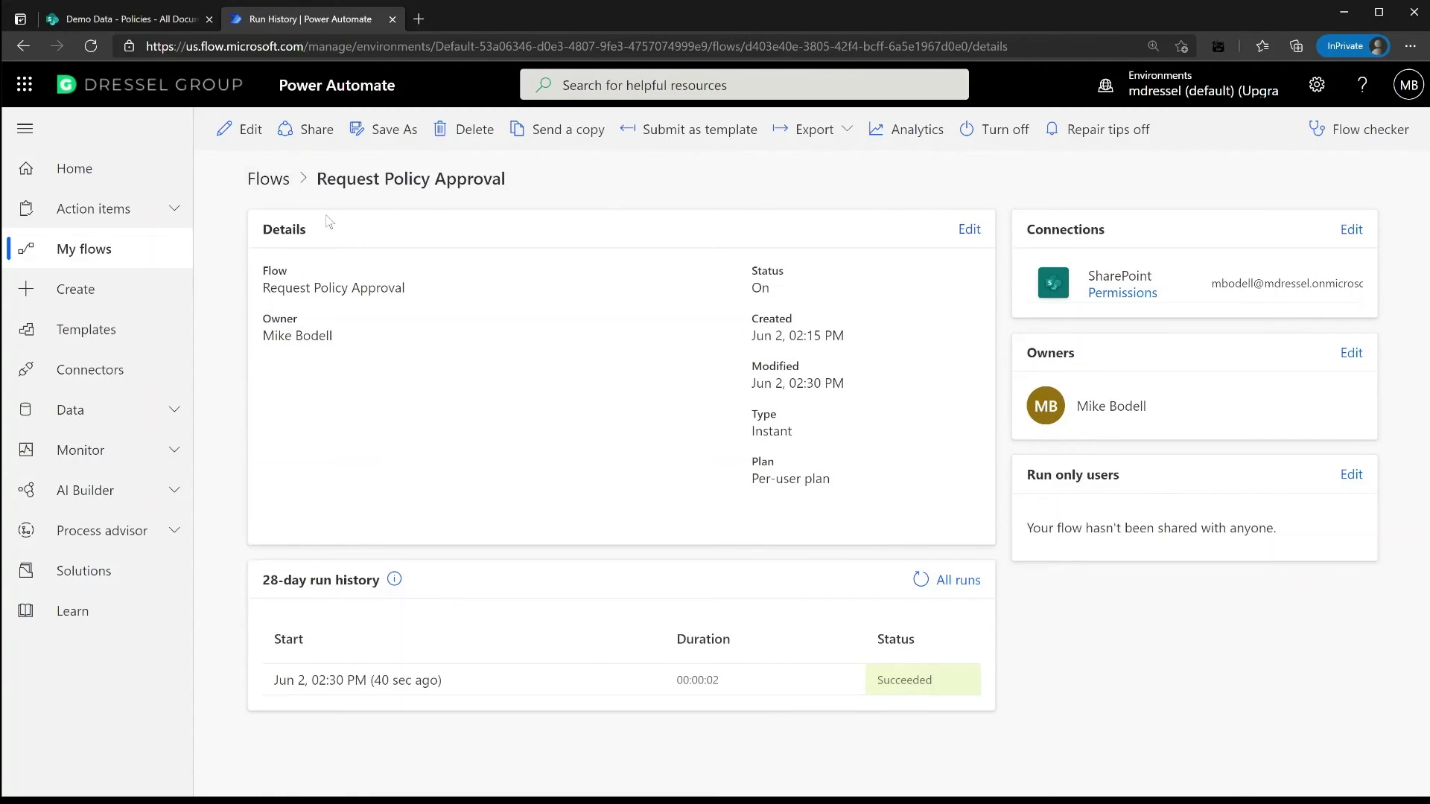
View the Policy Approval flow's Running run, then switch back to the SharePoint Policies library
{"action": "left_click", "coordinate": [268, 179]}
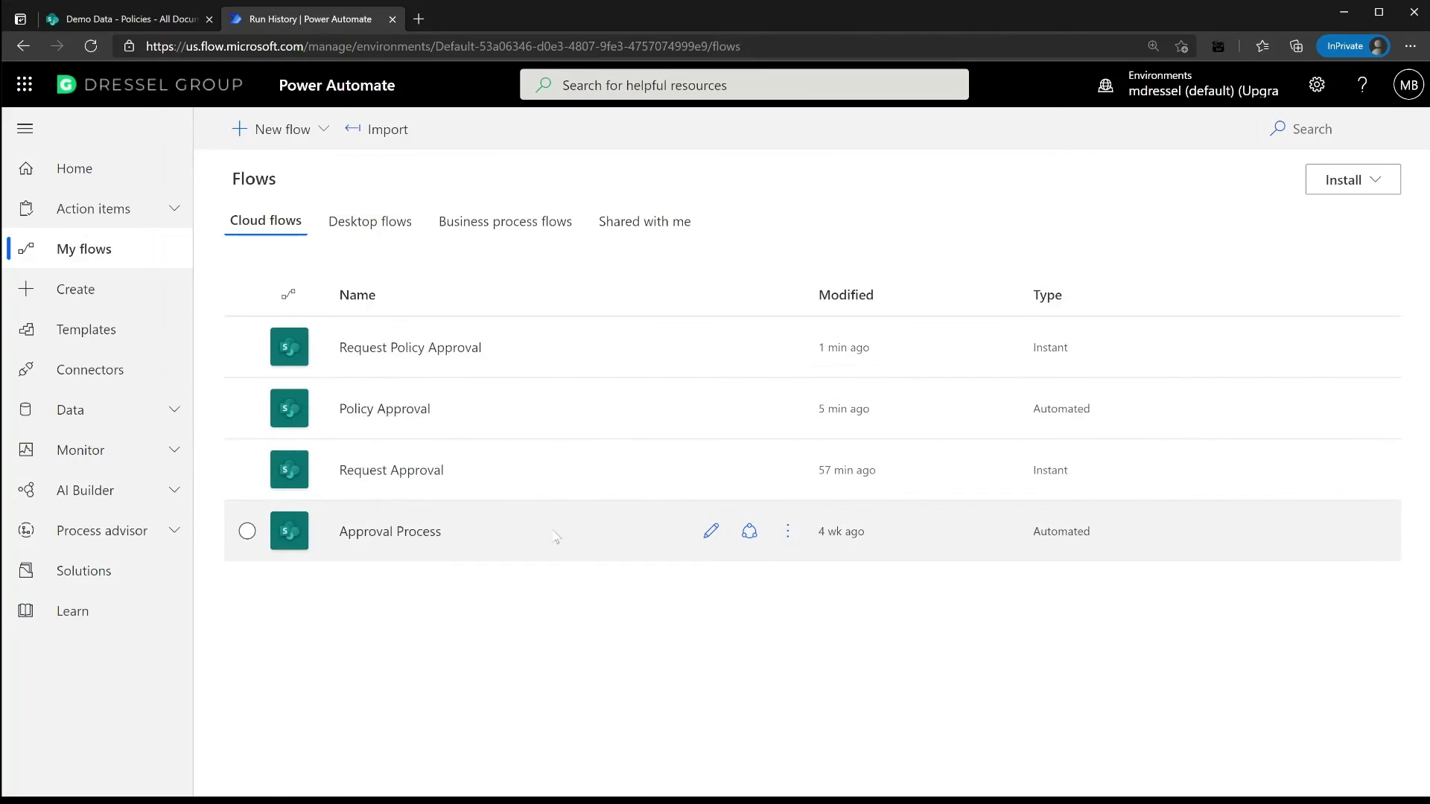
{"action": "left_click", "coordinate": [408, 416]}
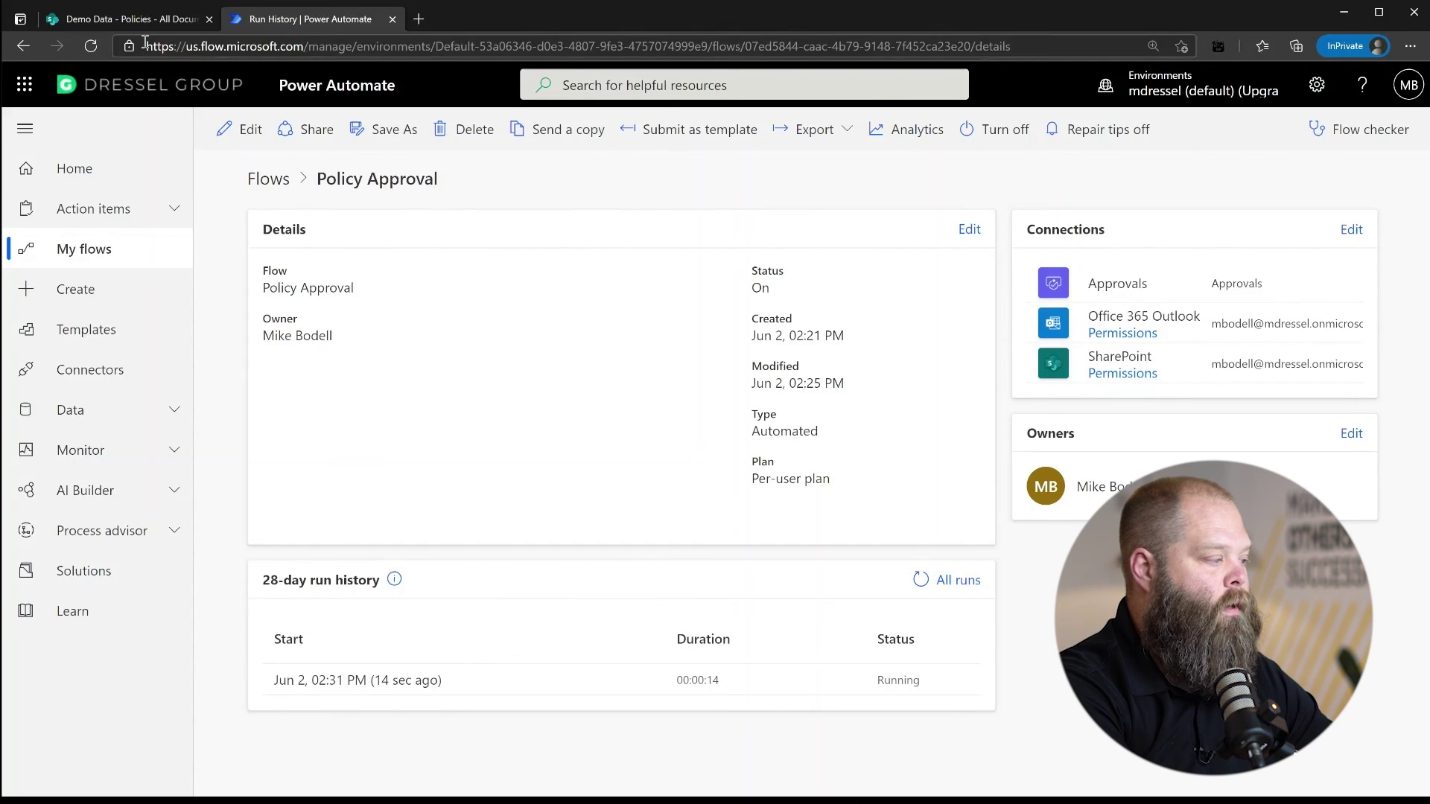
{"action": "left_click", "coordinate": [137, 20]}
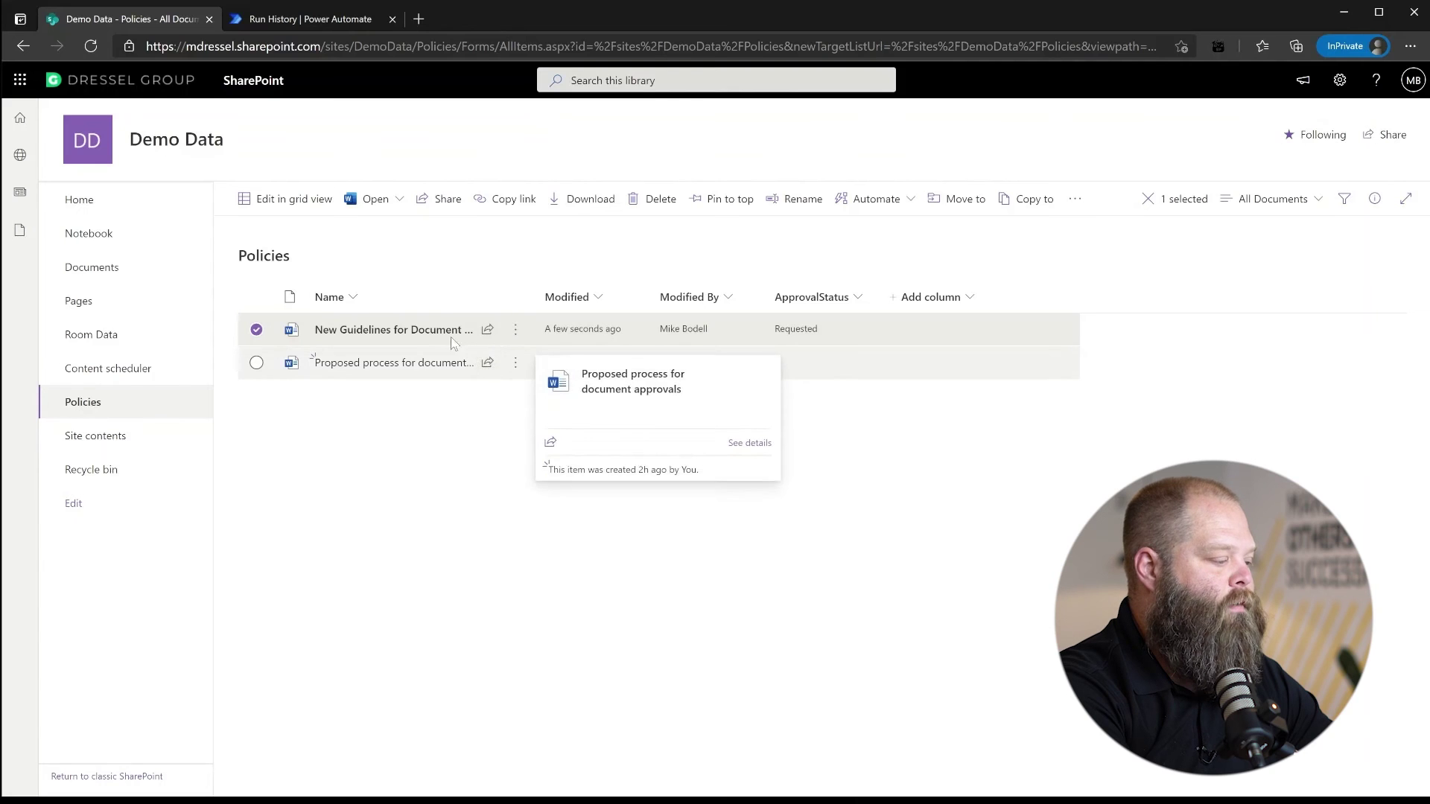
Append placeholder text to the New Guidelines document in Word and close it
{"action": "mouse_move", "coordinate": [445, 343]}
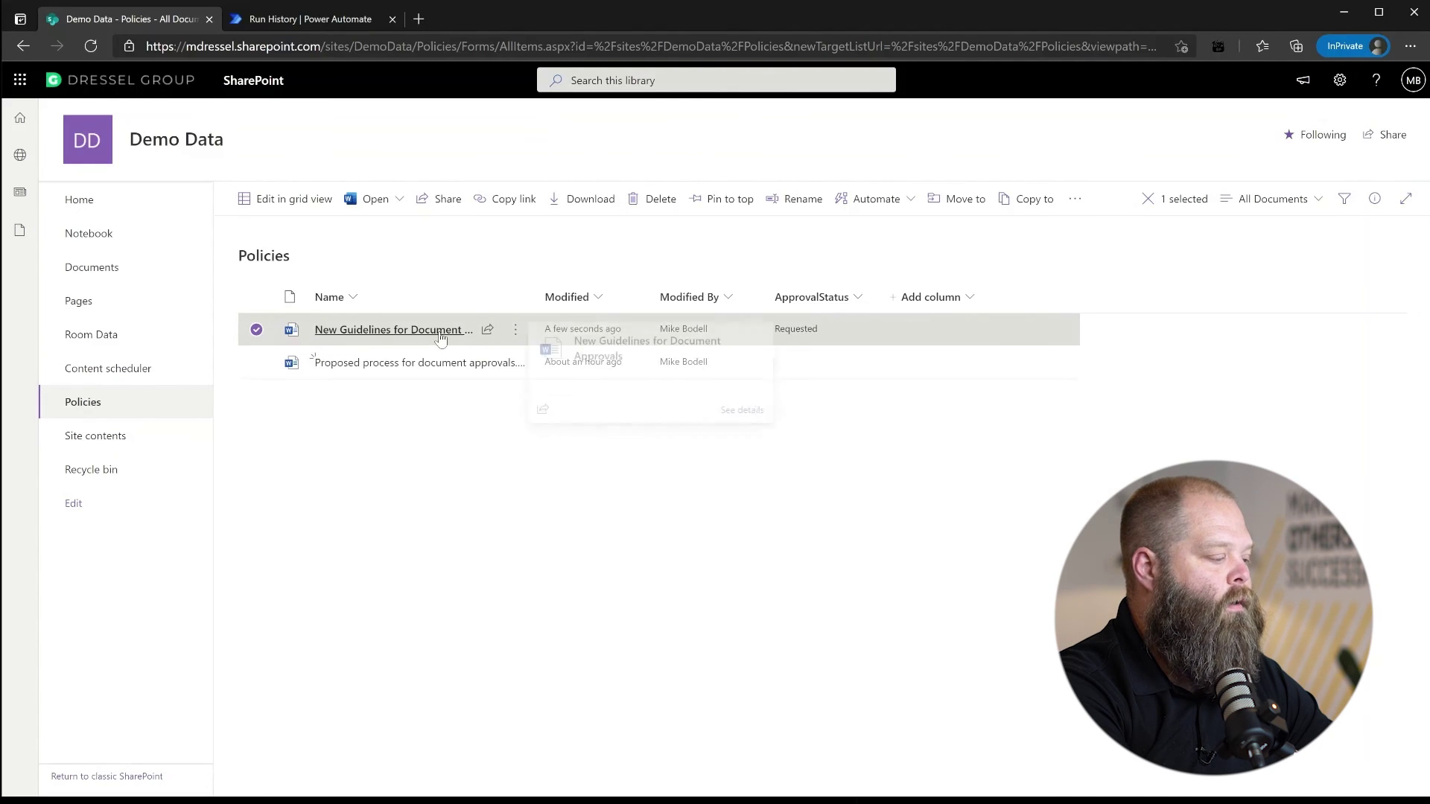
{"action": "left_click", "coordinate": [439, 335]}
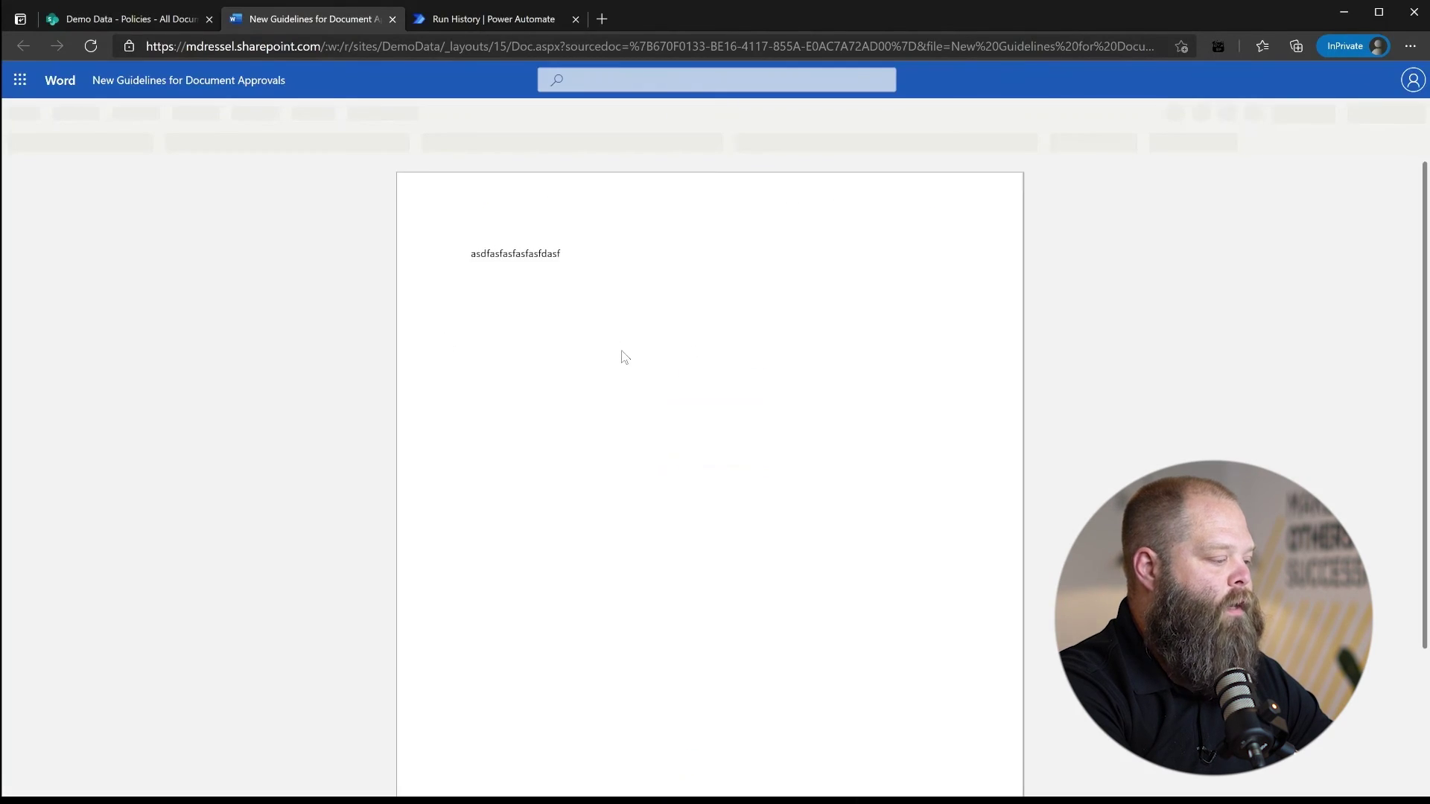
{"action": "left_click", "coordinate": [585, 253]}
{"action": "type", "text": "asdfasfdas fd"}
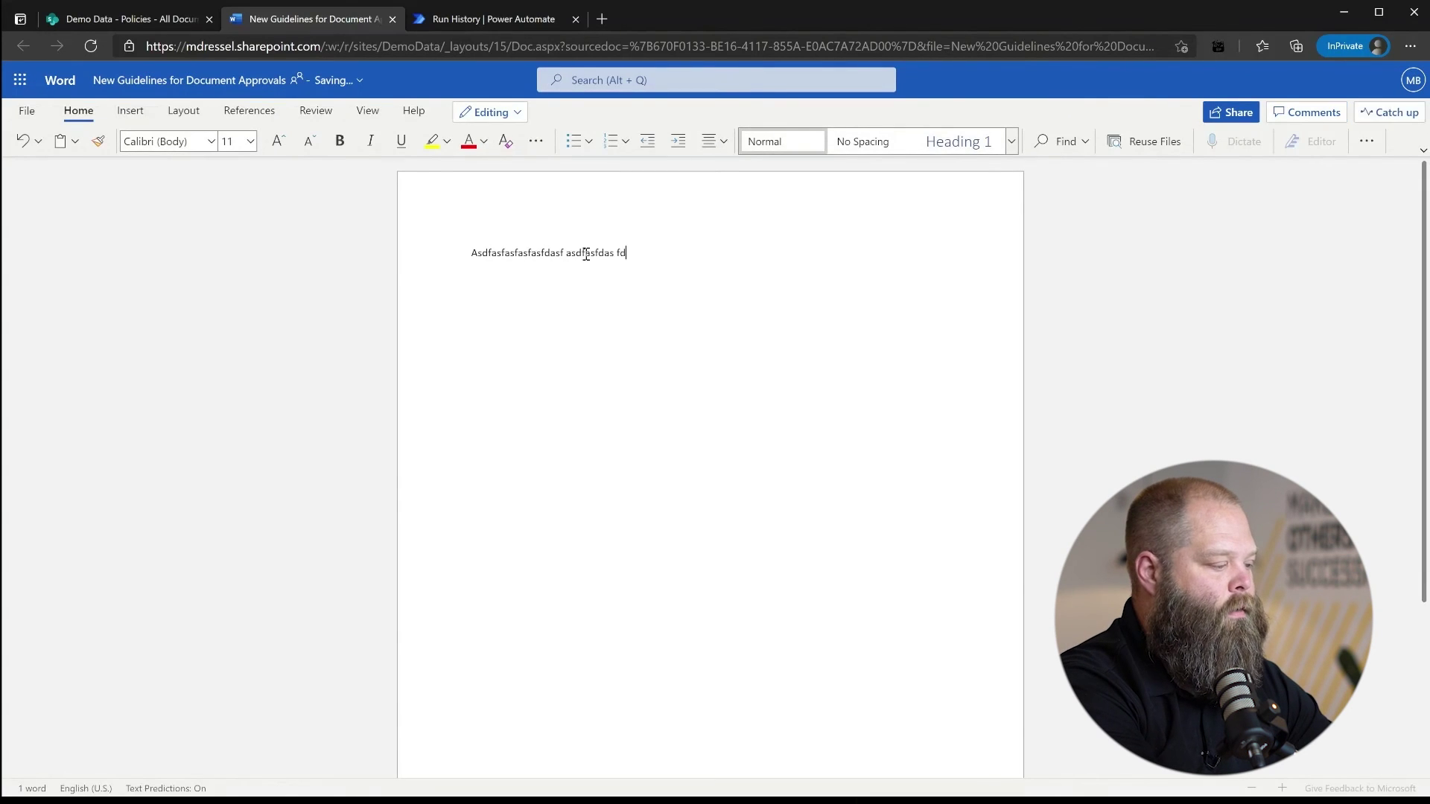
{"action": "type", "text": " asfd as fd asf asd fa sfd as fdas fdsadf"}
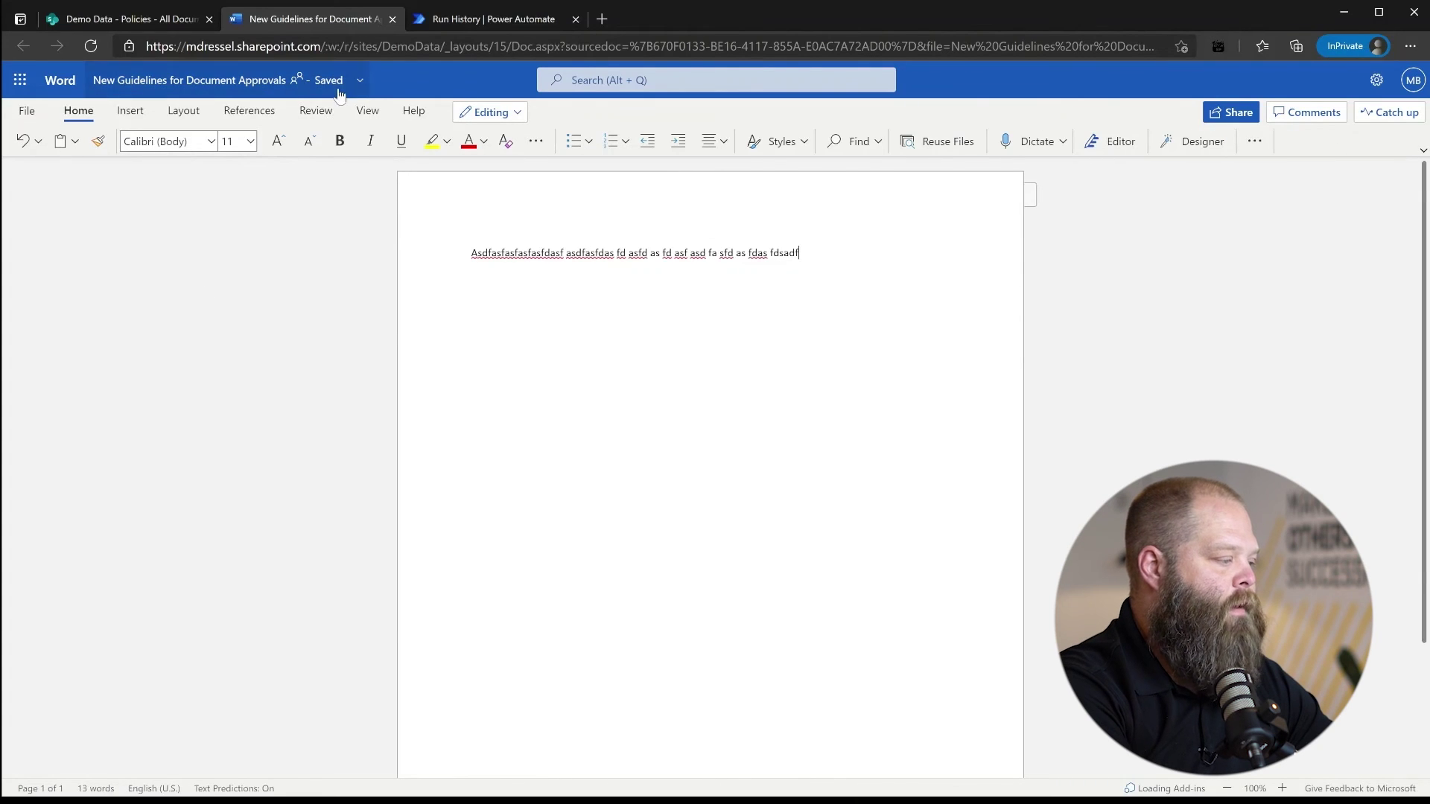
{"action": "left_click", "coordinate": [392, 20]}
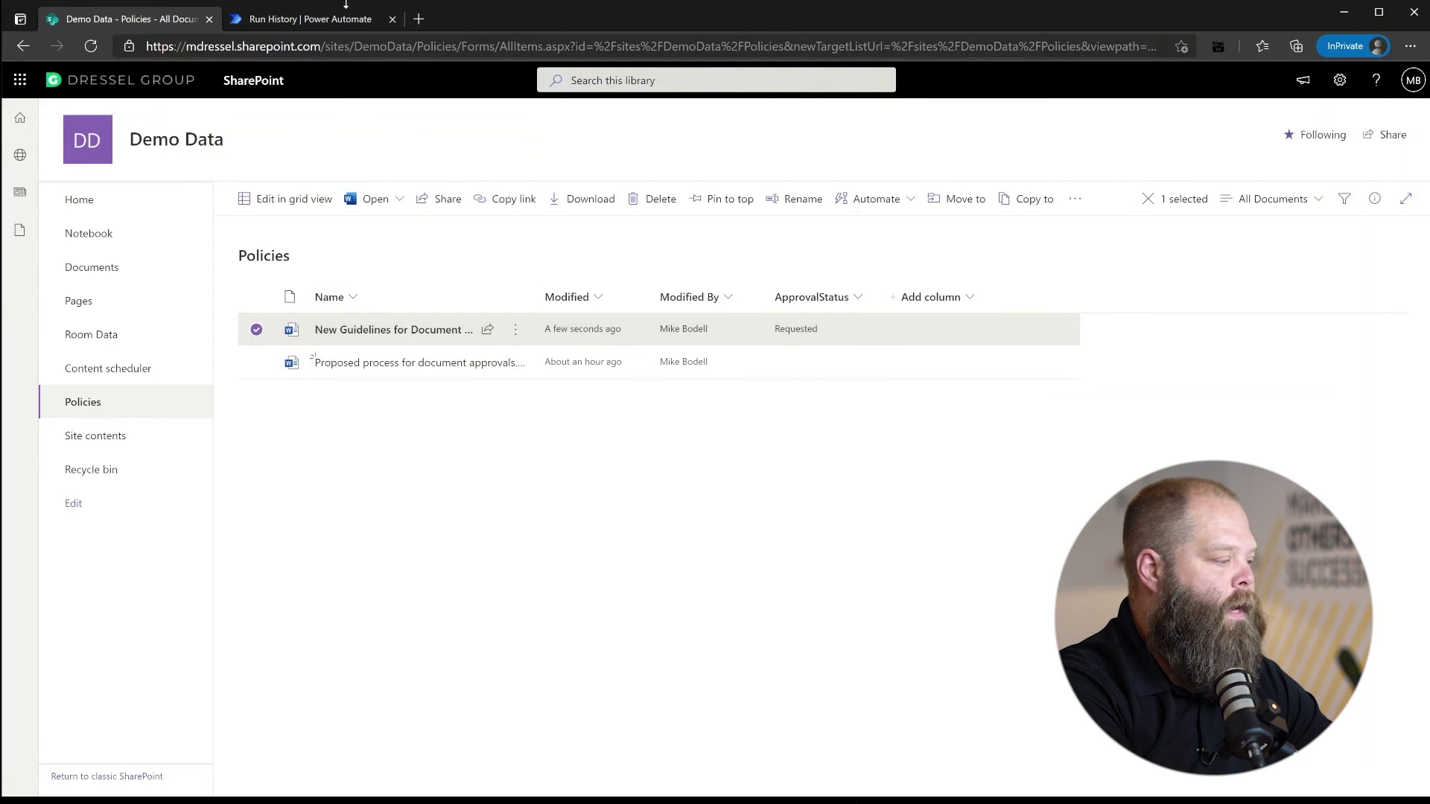
Refresh the Policy Approval run history several times to check the run's progress
{"action": "left_click", "coordinate": [337, 20]}
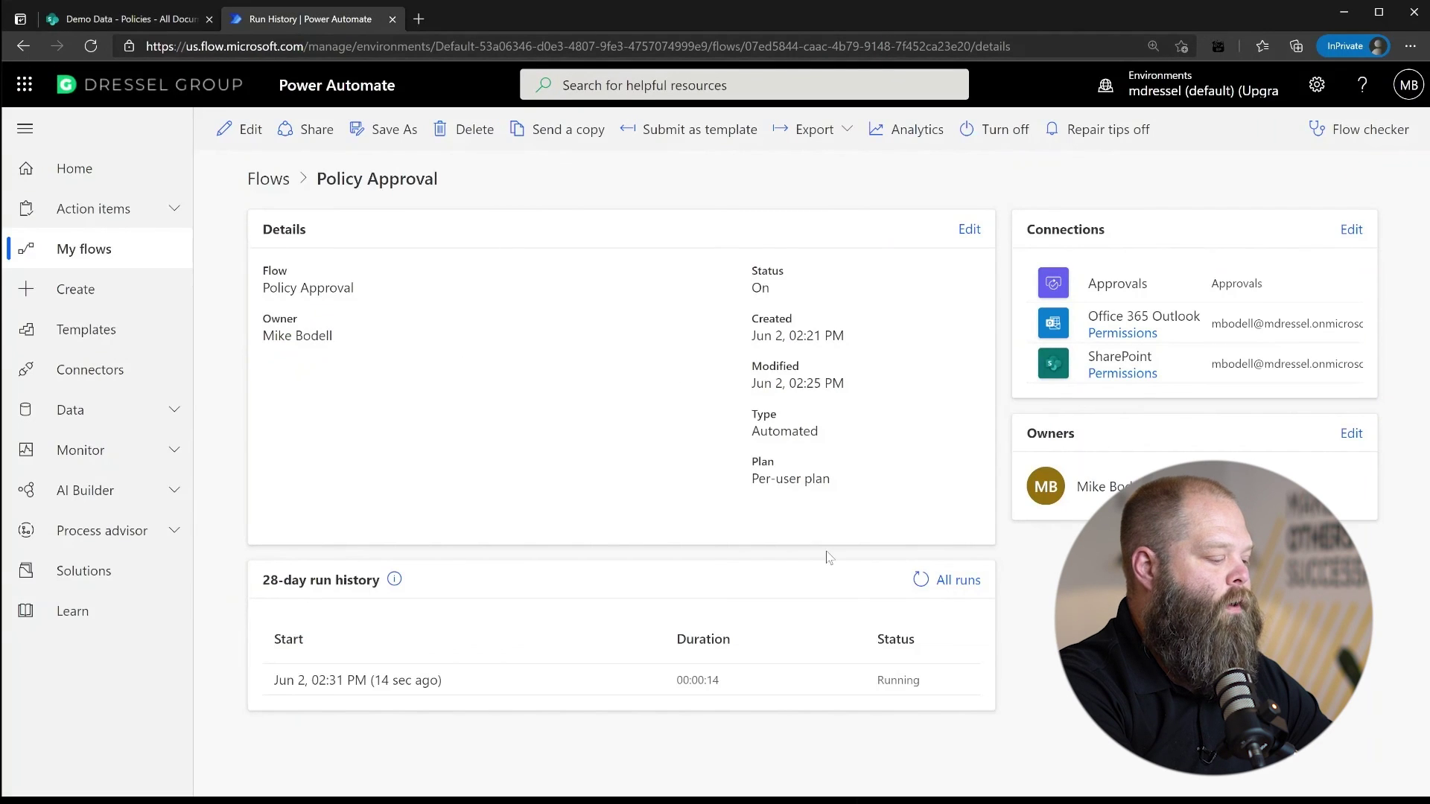
{"action": "left_click", "coordinate": [927, 592]}
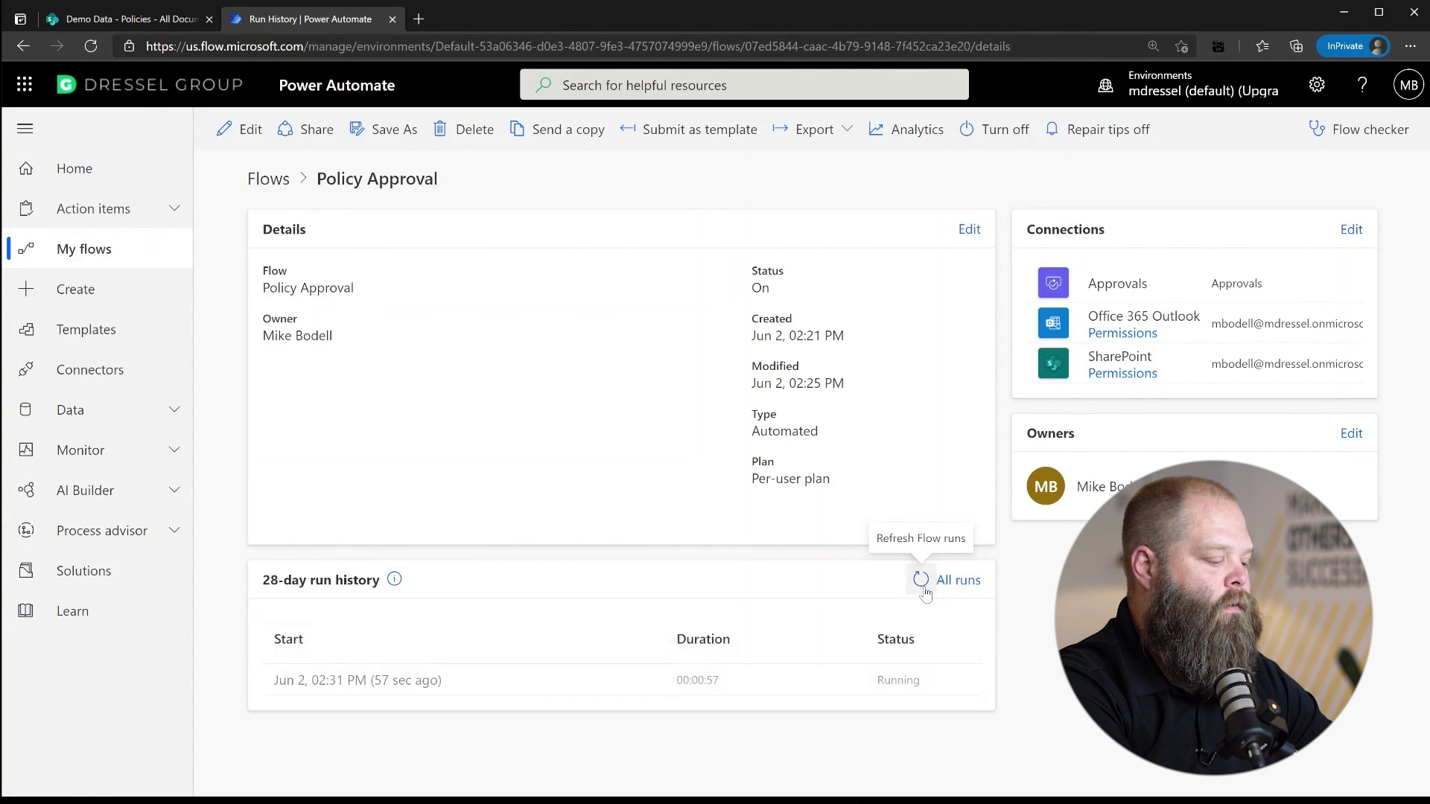
{"action": "left_click", "coordinate": [922, 583]}
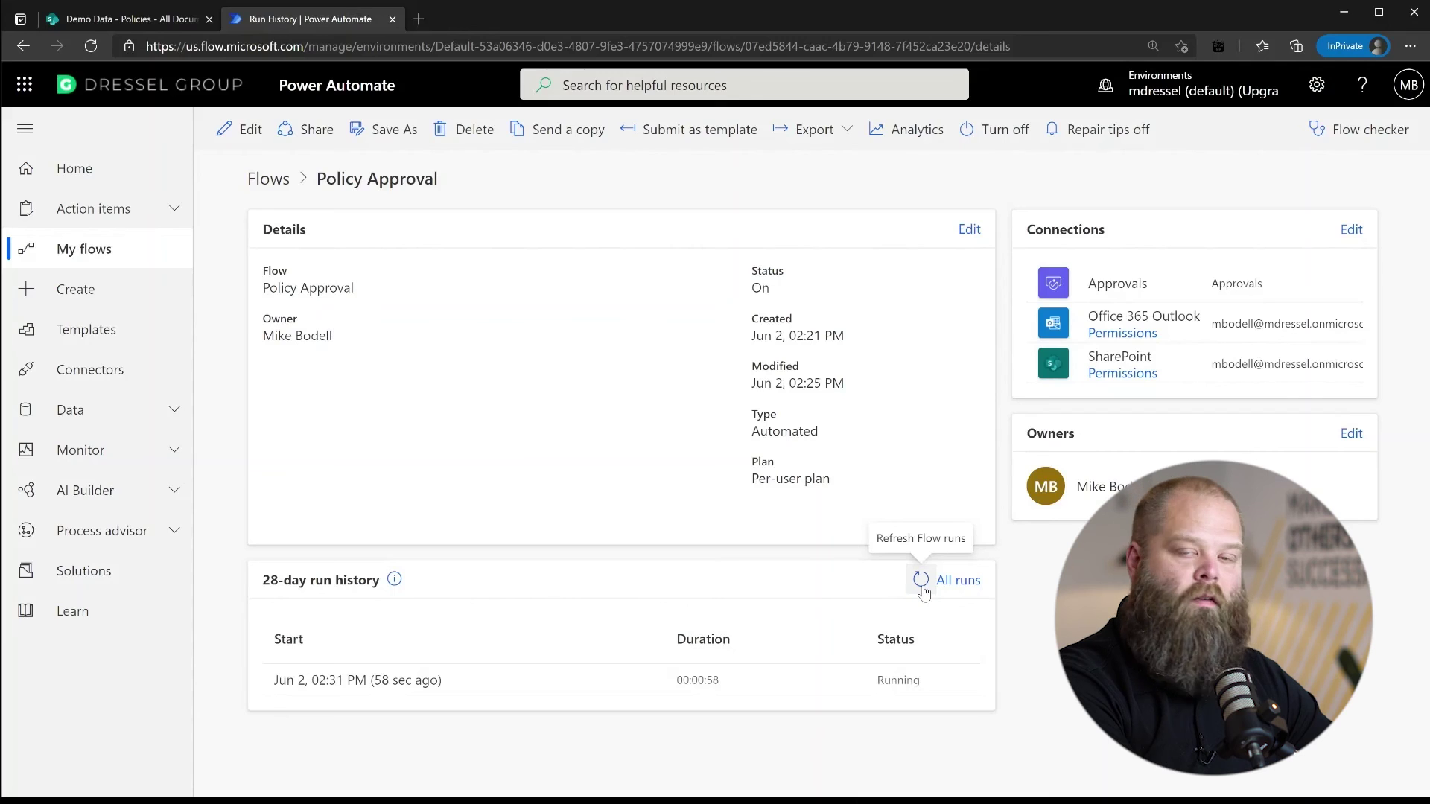
{"action": "left_click", "coordinate": [922, 582]}
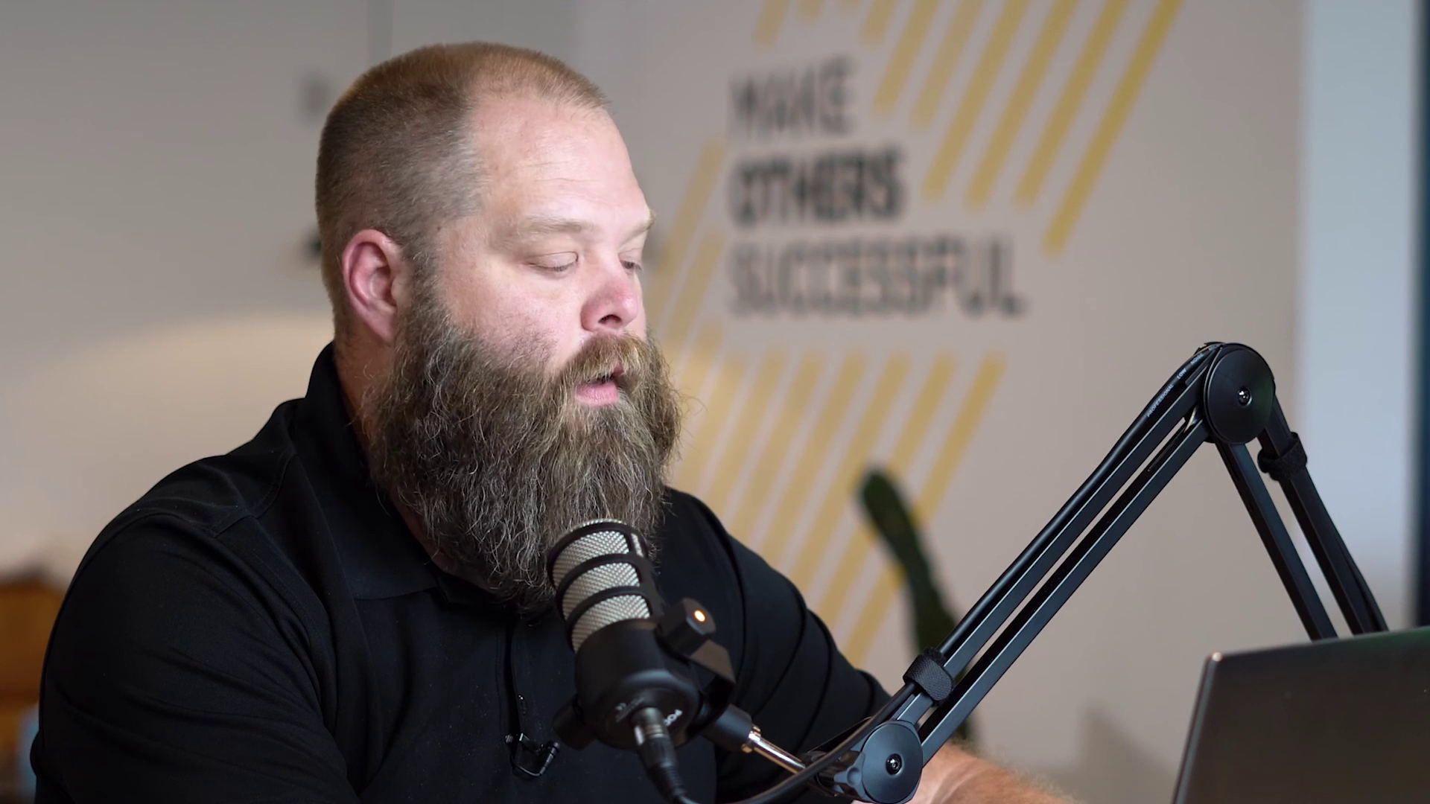